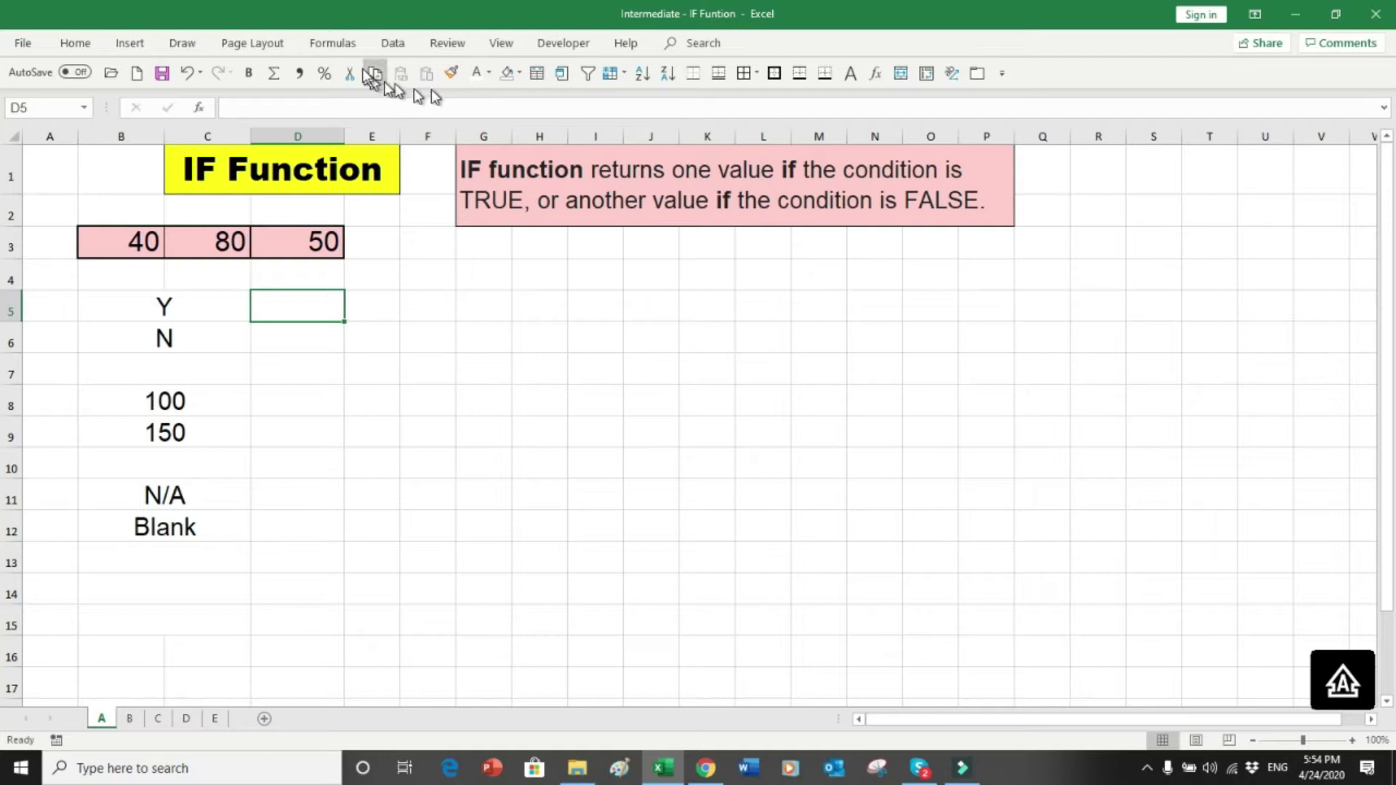
left_click(335, 43)
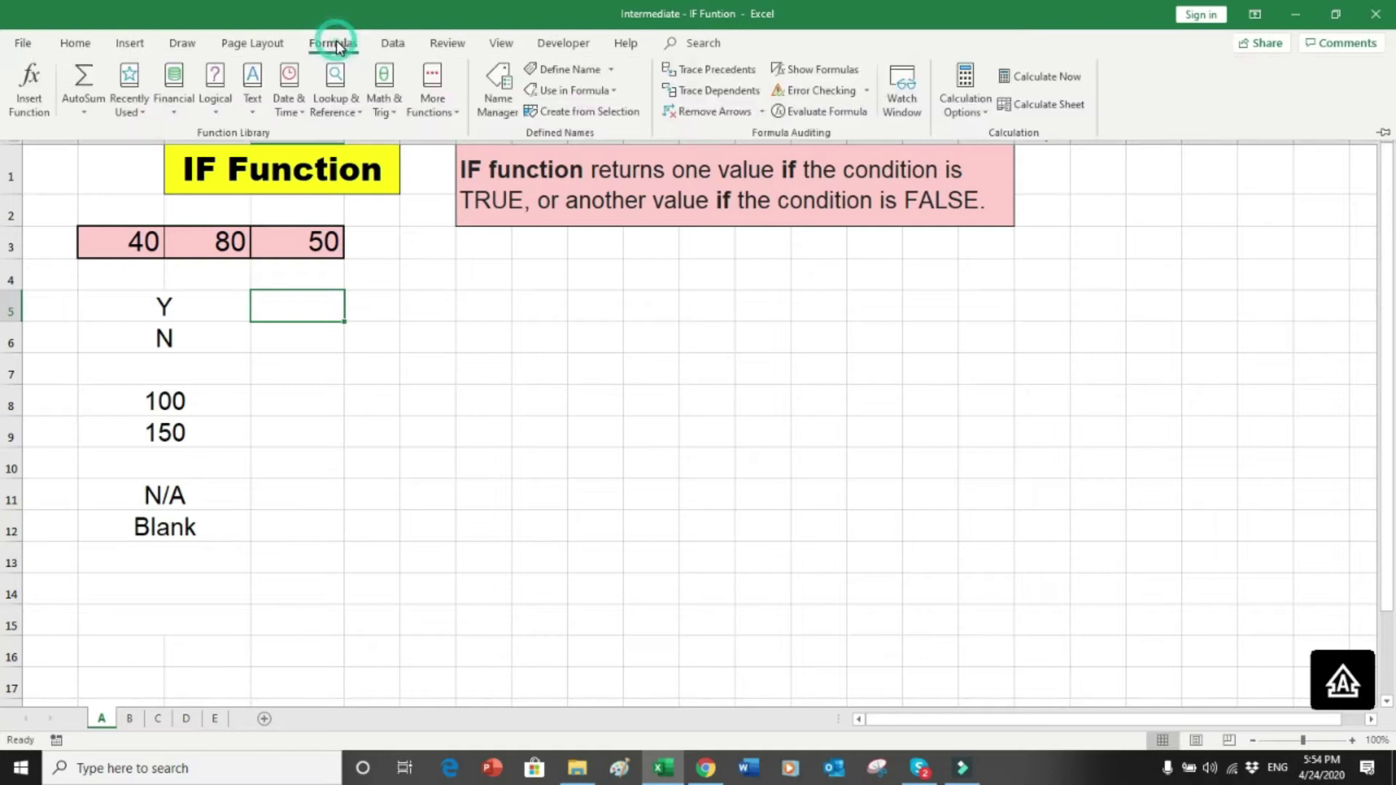
left_click(213, 109)
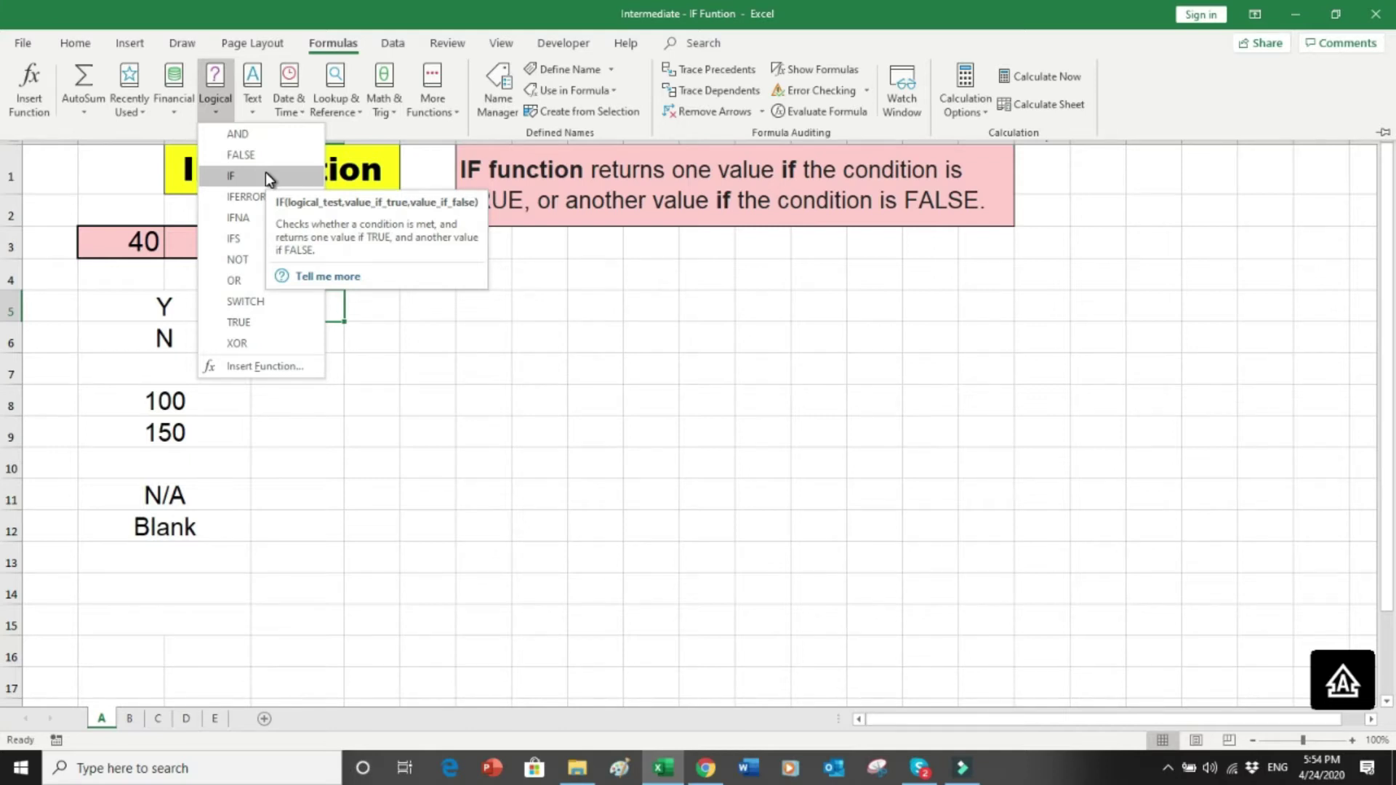
key("Escape")
key("Escape")
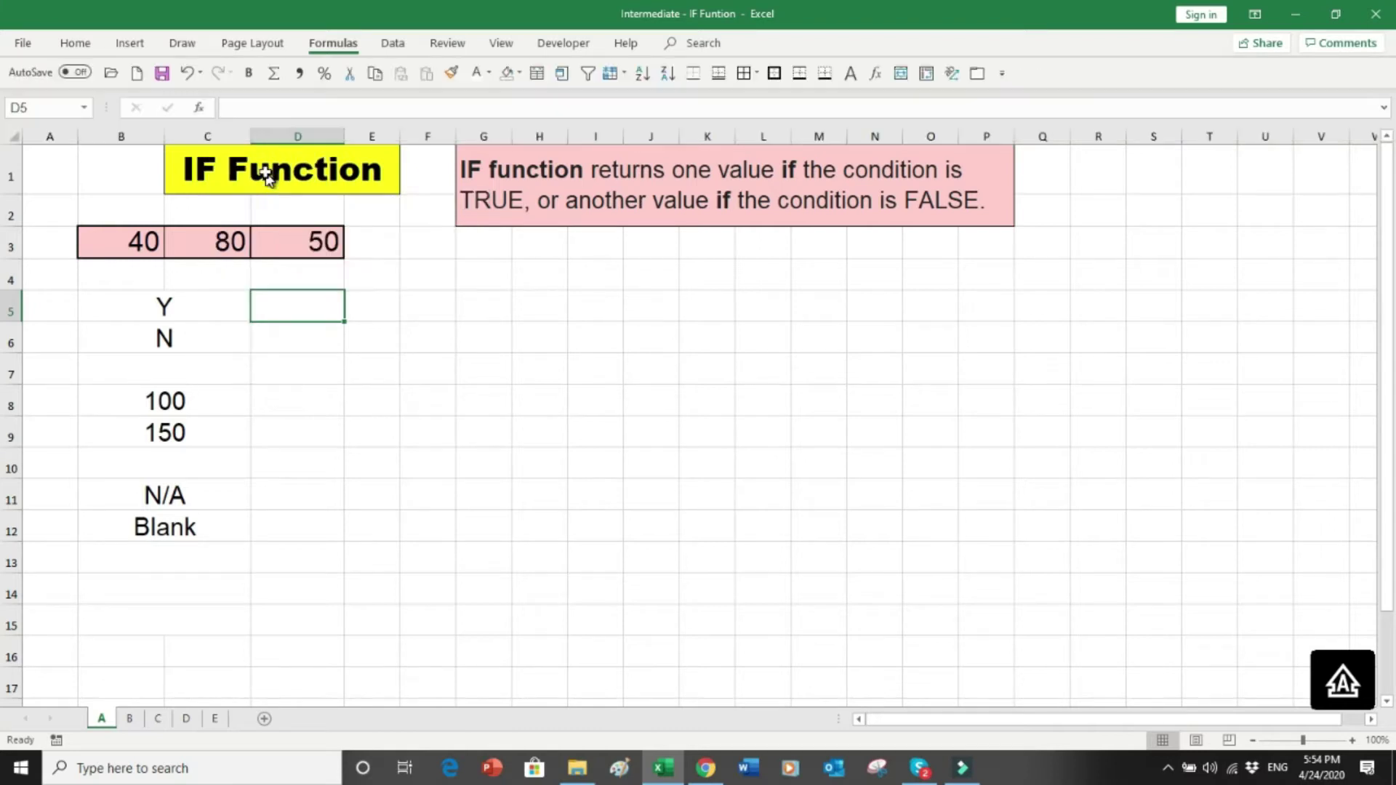
left_click(120, 239)
left_click(123, 214)
left_click_drag(123, 215, 209, 259)
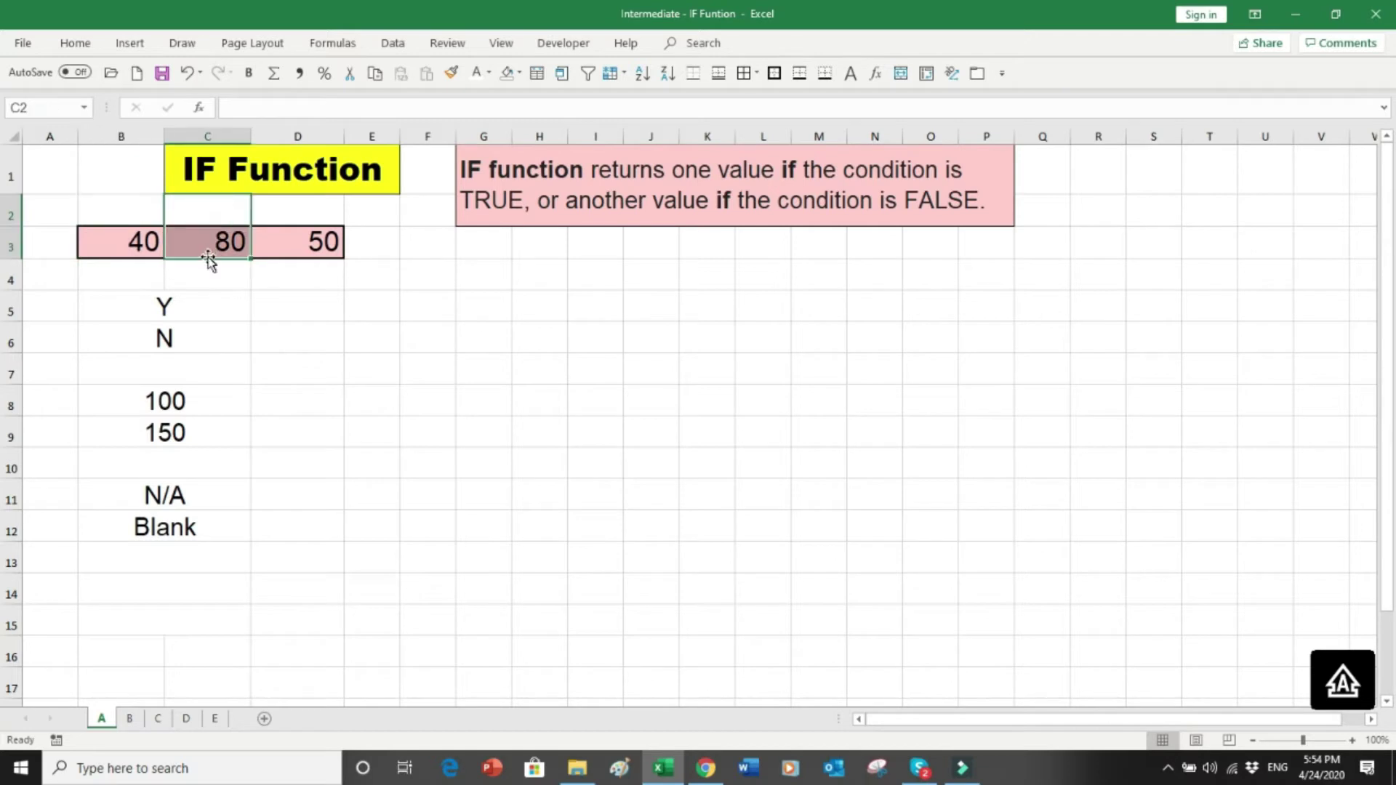
- Insert the IF function in cell D5 and set its logical test to B3>C3
left_click(293, 309)
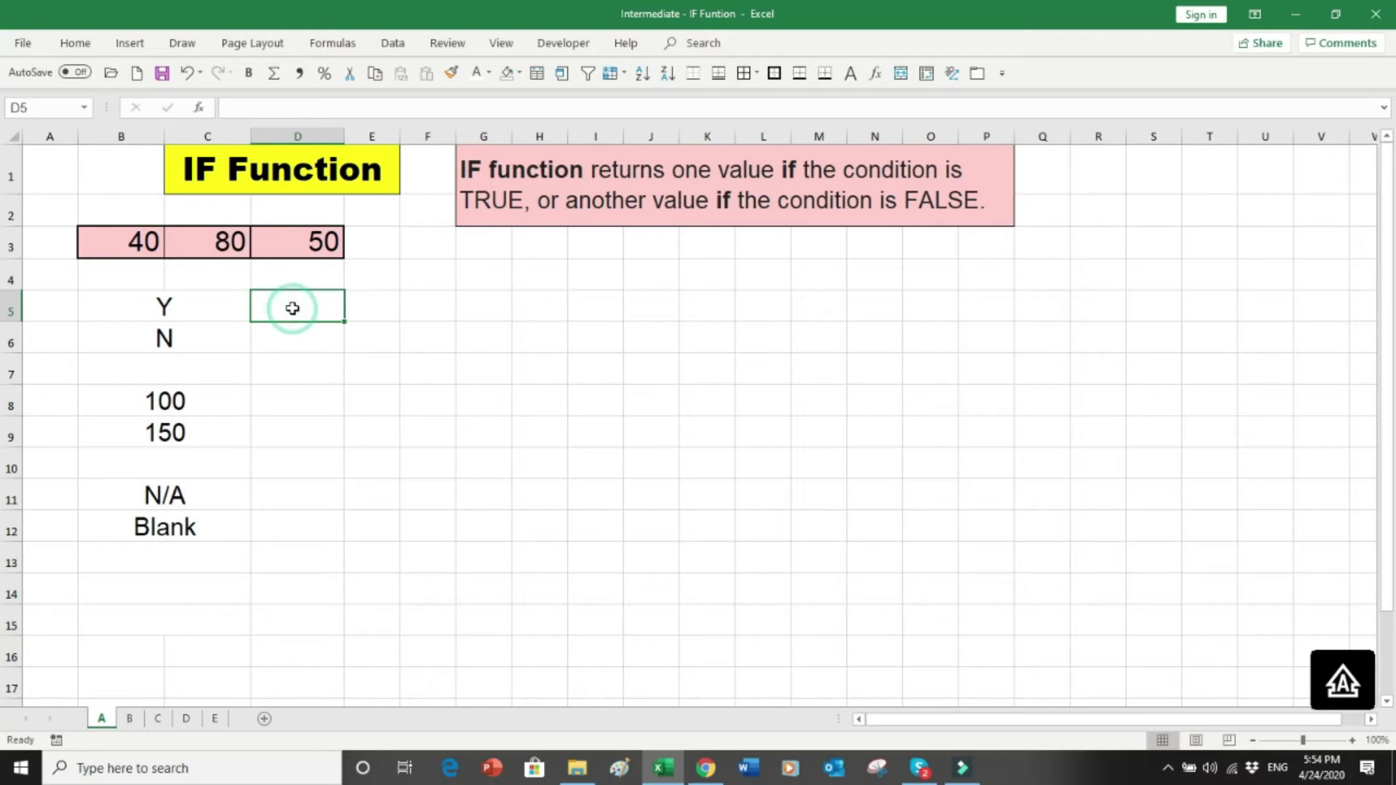
left_click(331, 44)
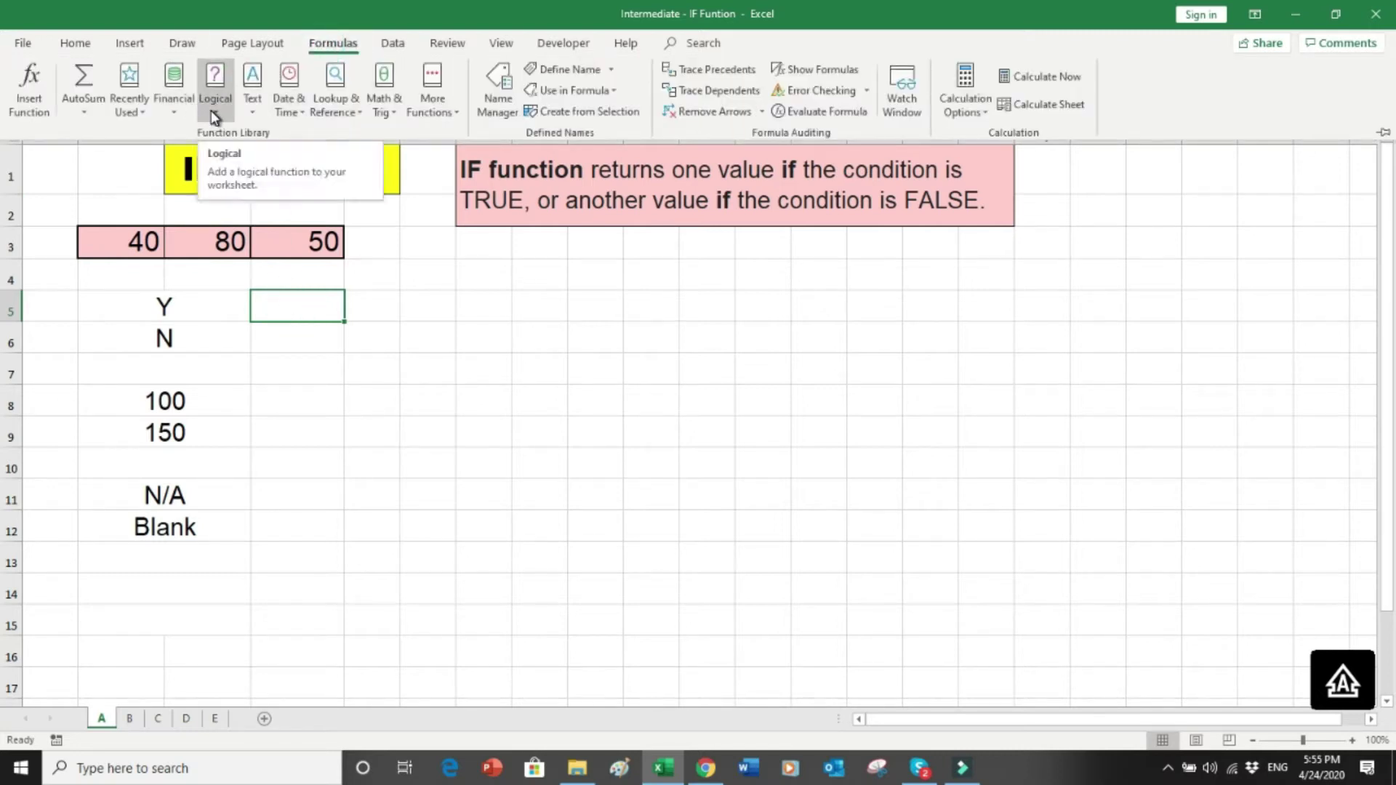
left_click(214, 107)
left_click(232, 178)
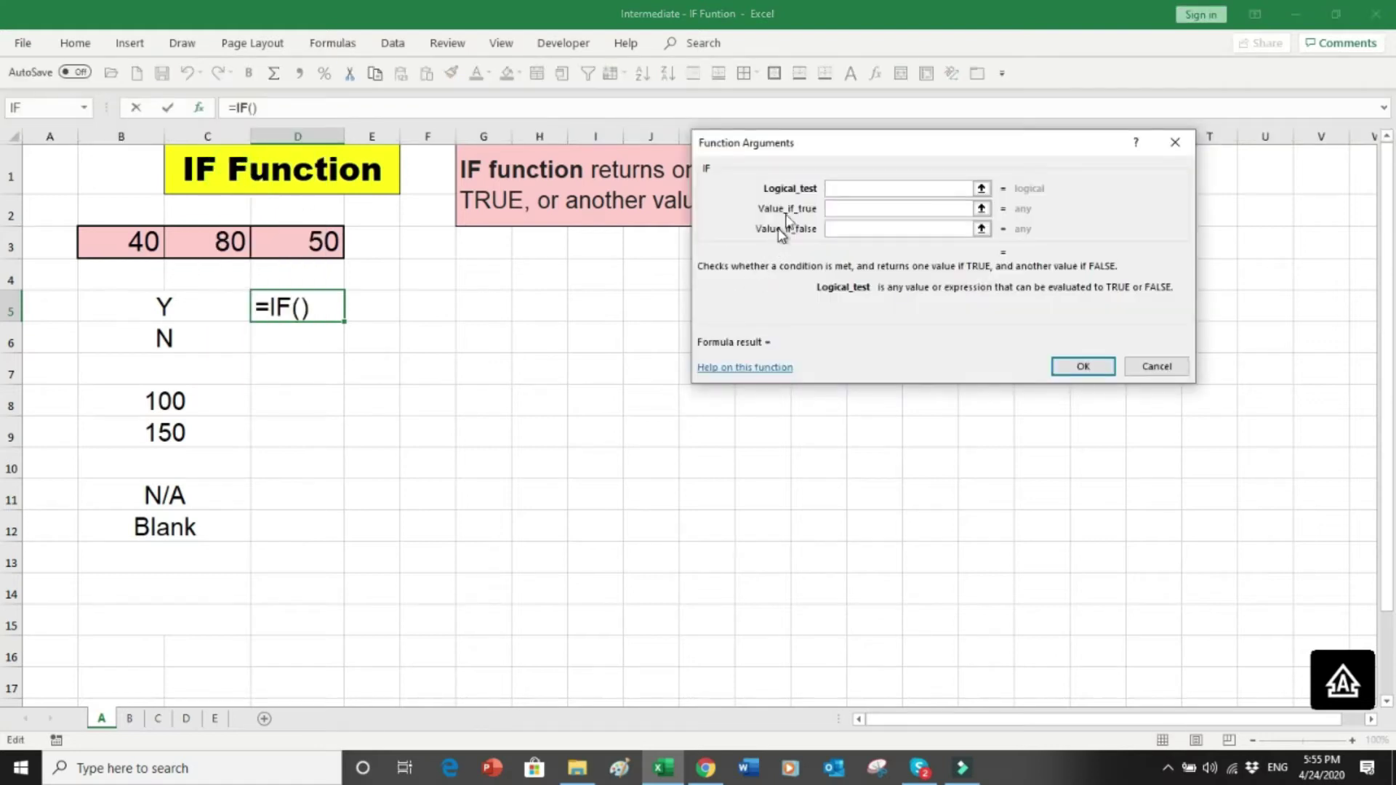
left_click_drag(844, 142, 466, 391)
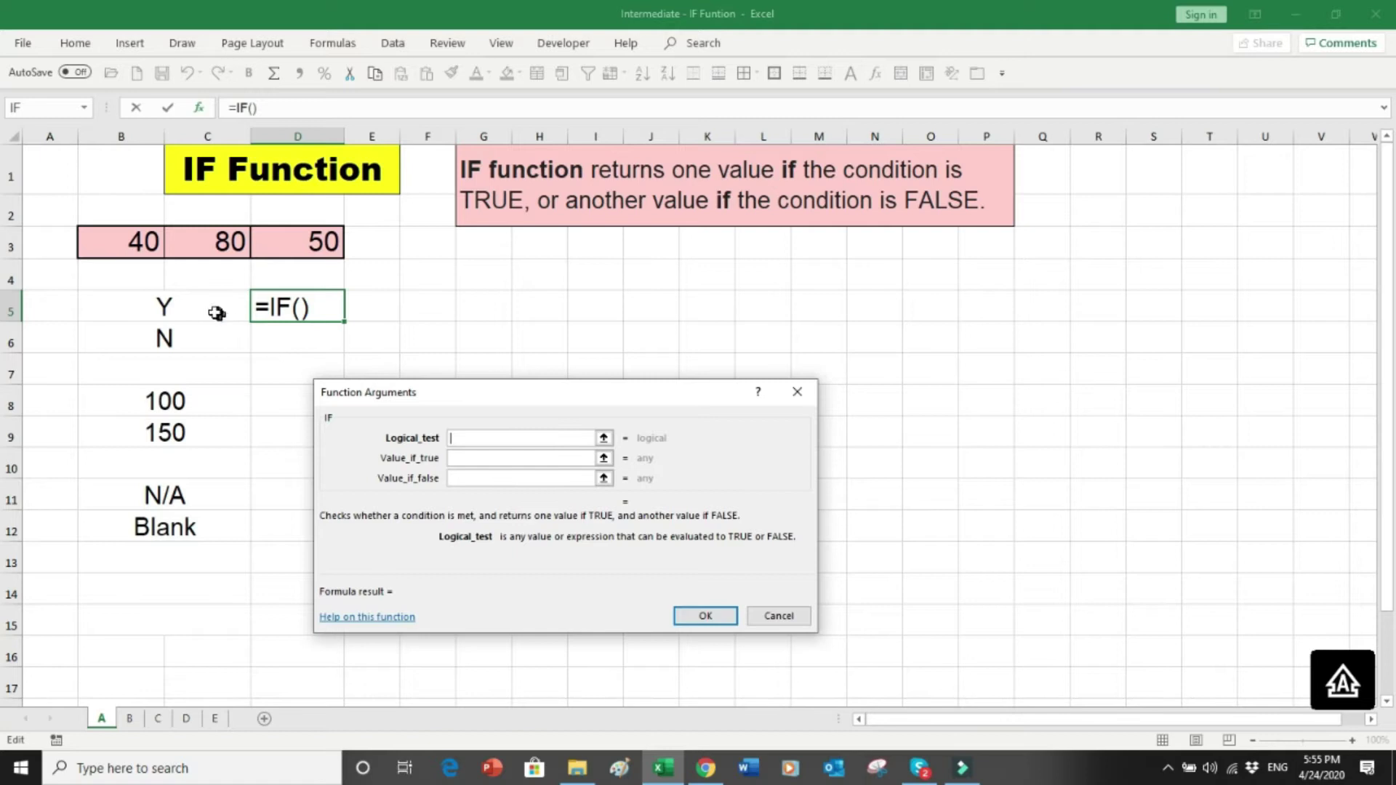
left_click(143, 245)
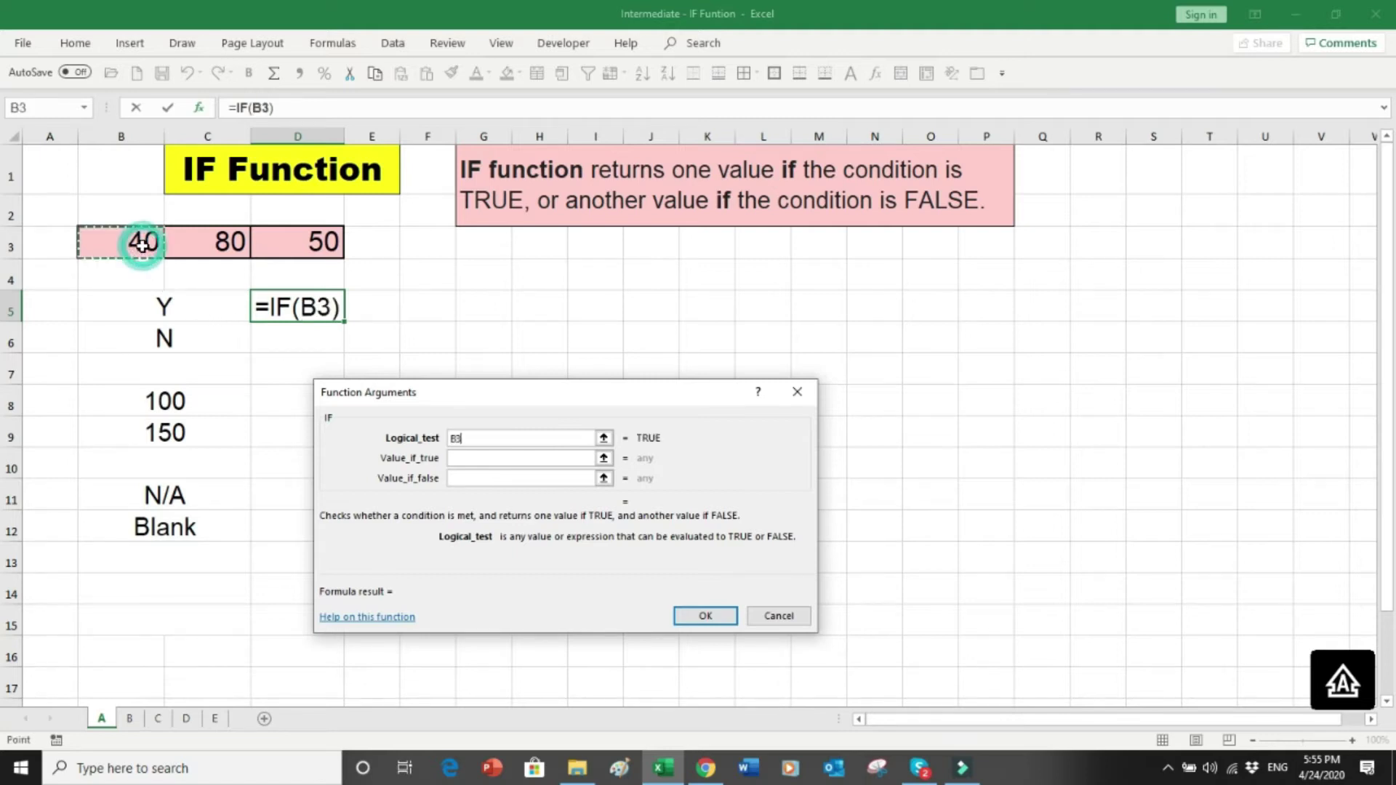
type(">C3")
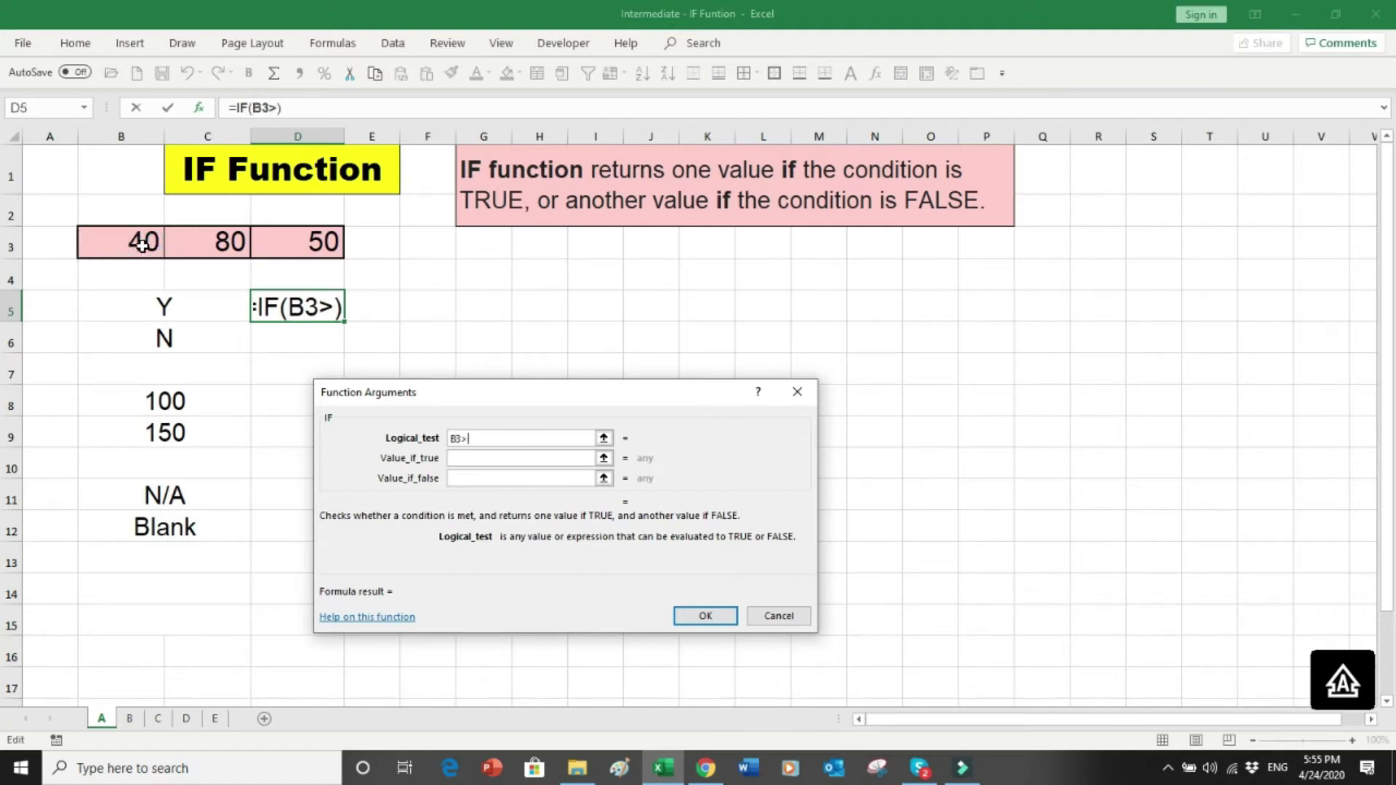
left_click(198, 241)
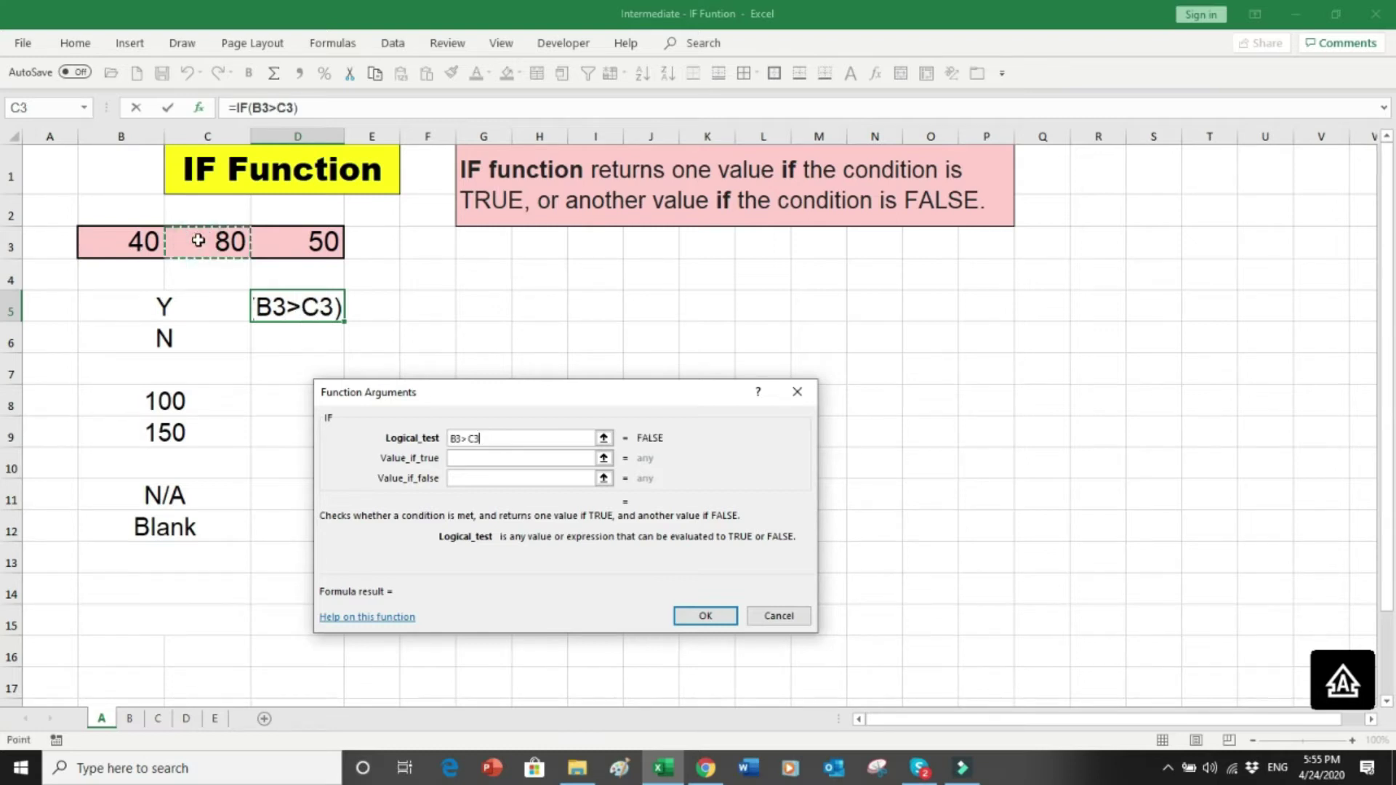
- Set the D5 function's value if true to B5 and value if false to B6, and accept the arguments
left_click(462, 457)
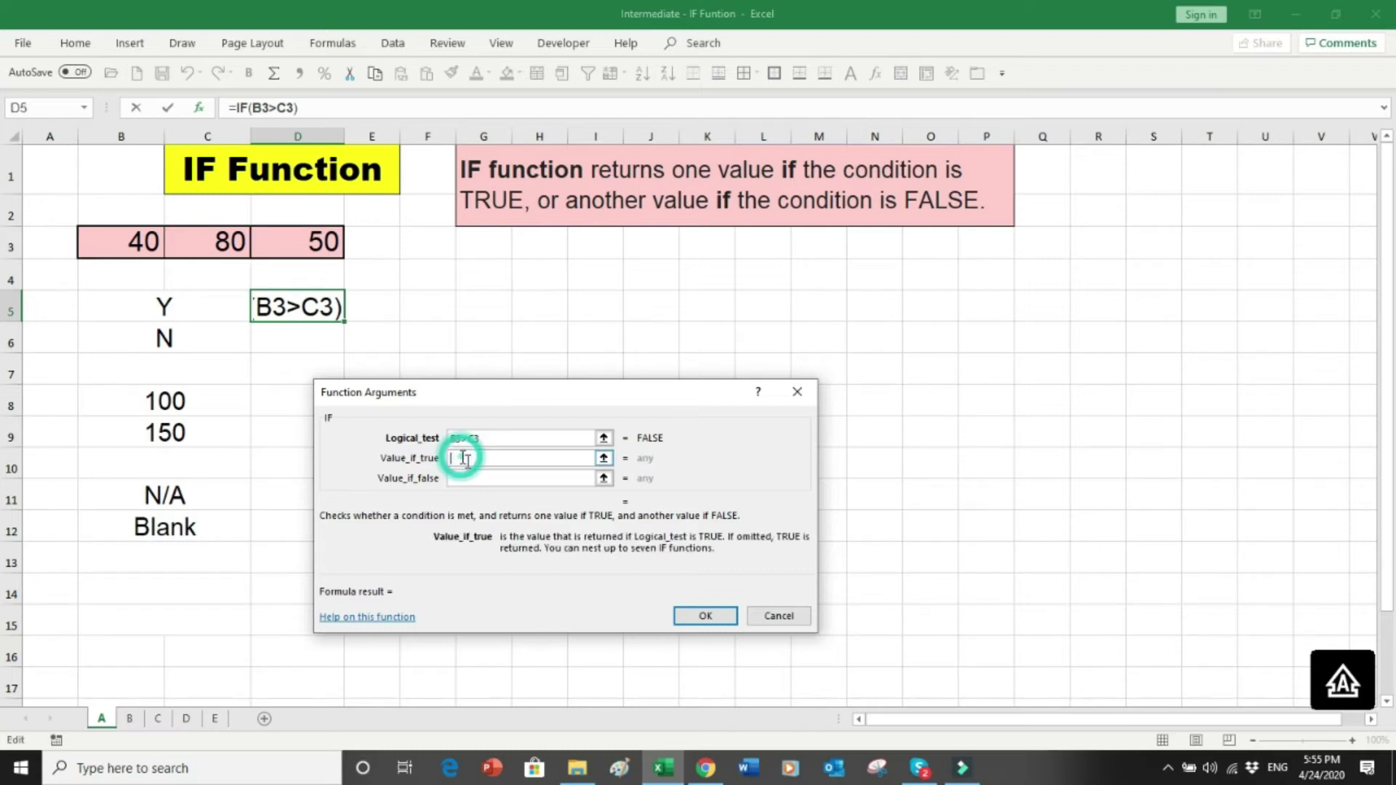
left_click(146, 304)
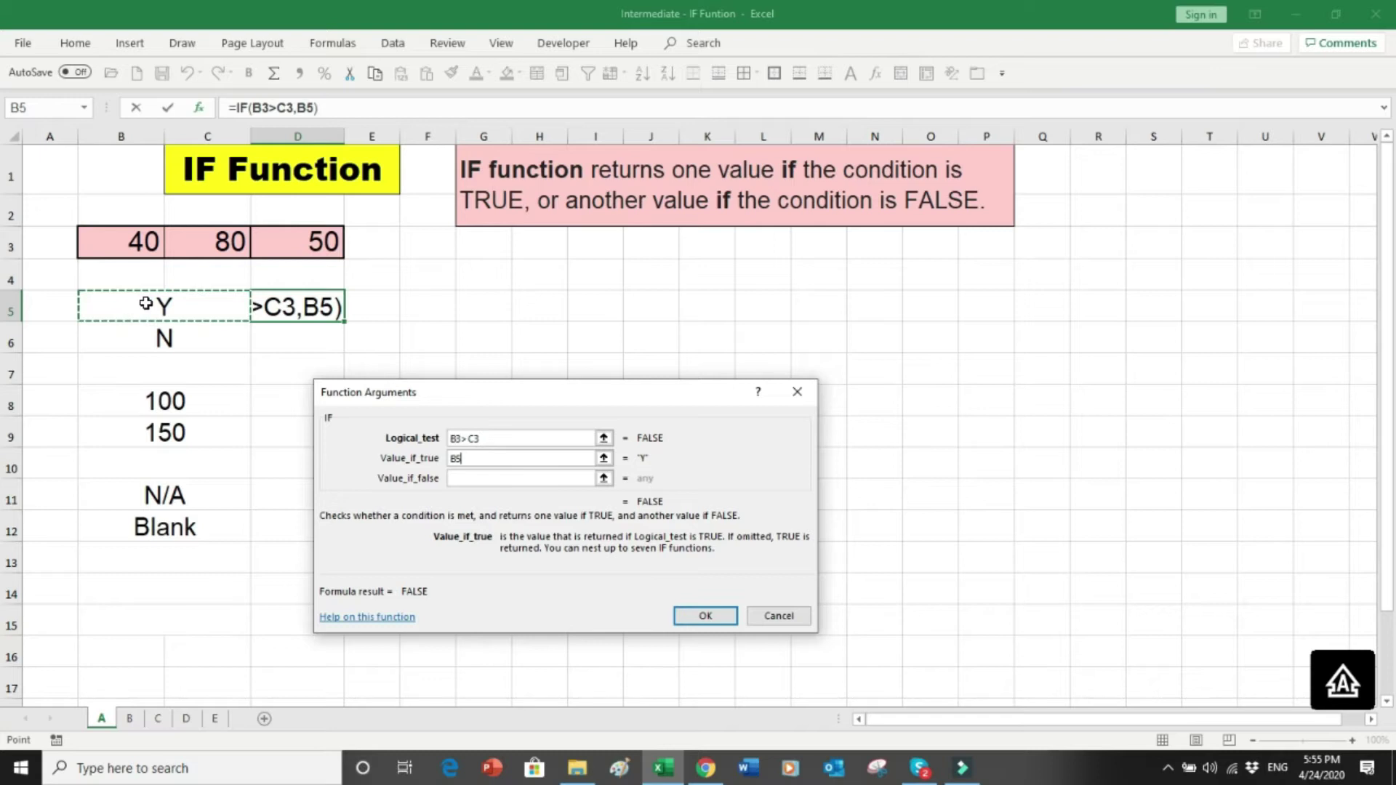
left_click(457, 480)
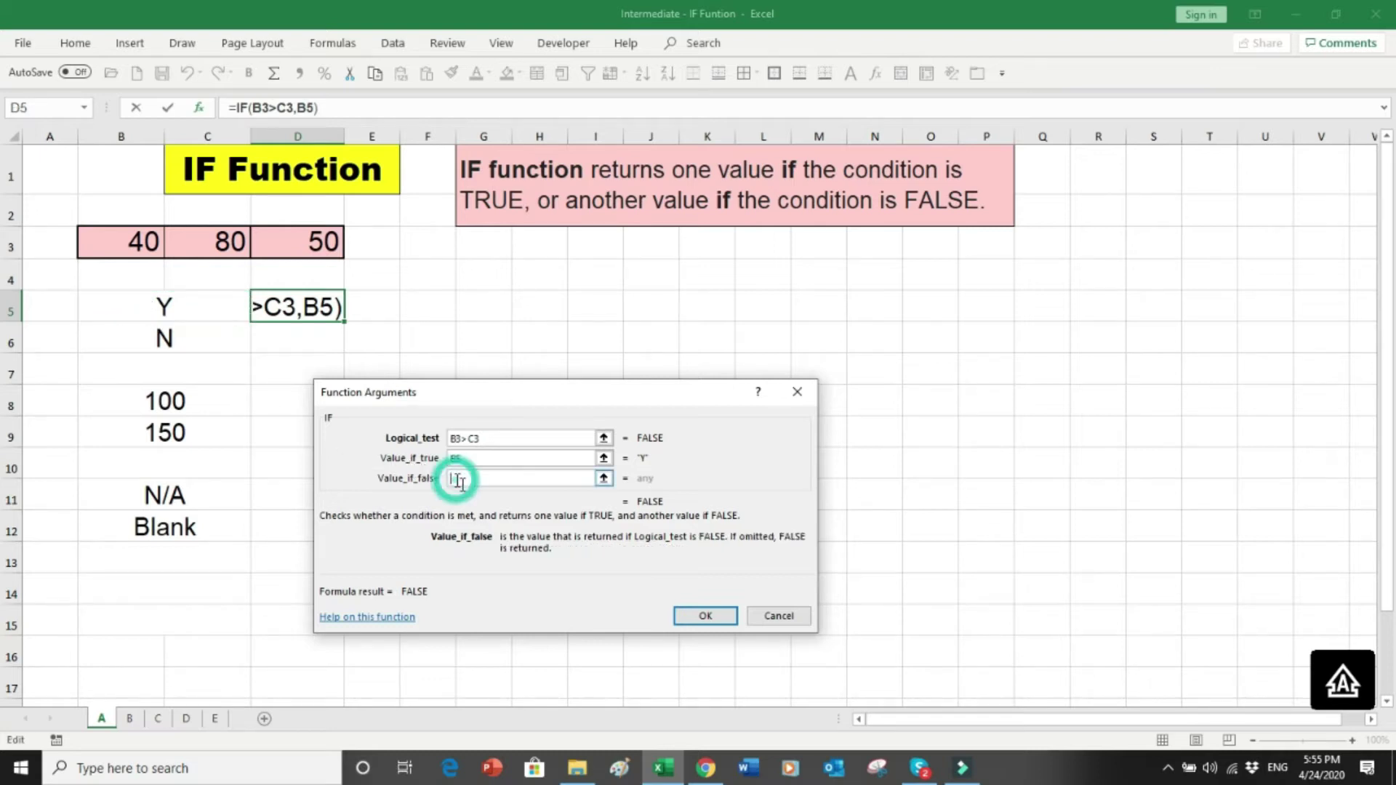
left_click(187, 339)
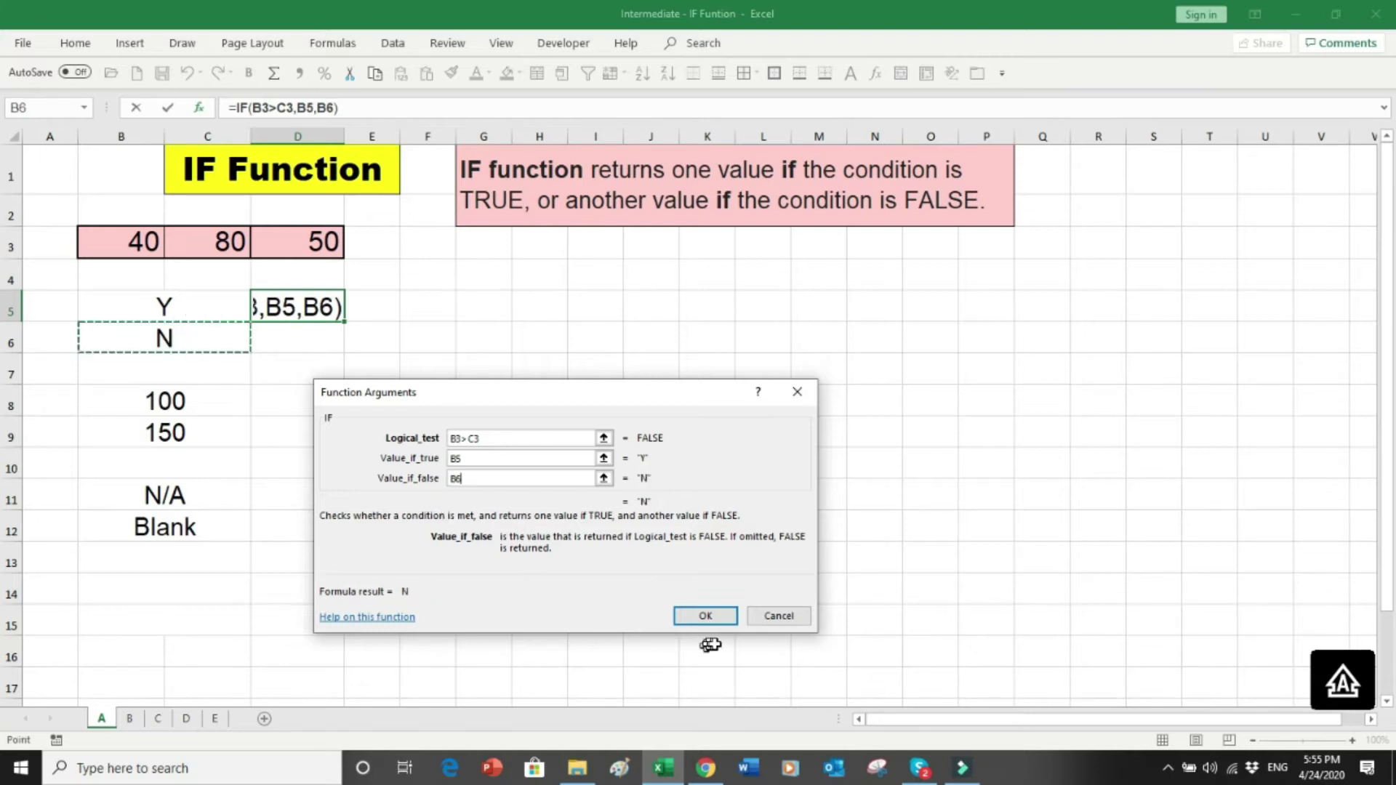
left_click(706, 616)
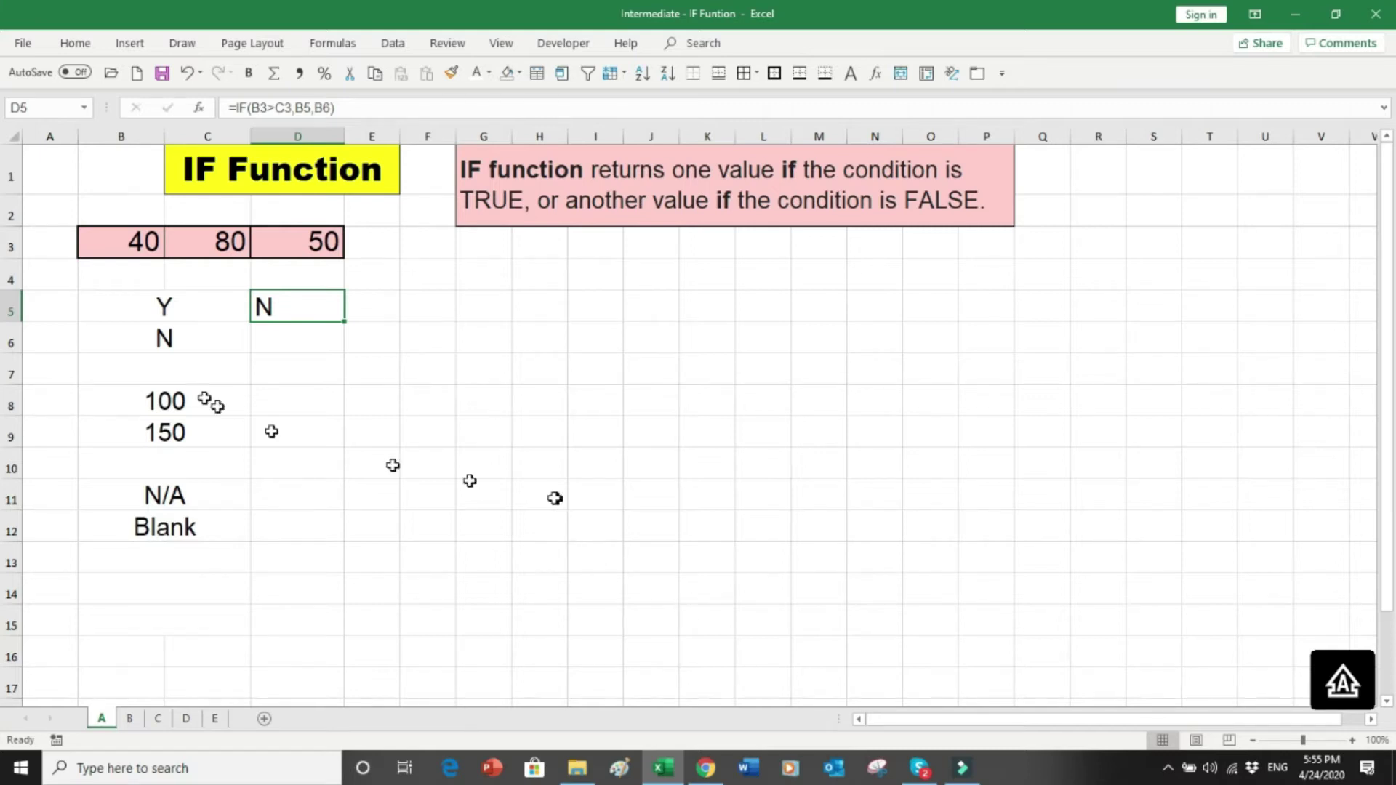
- Set cell B3 to 90 and check the IF formula in D5
left_click(143, 246)
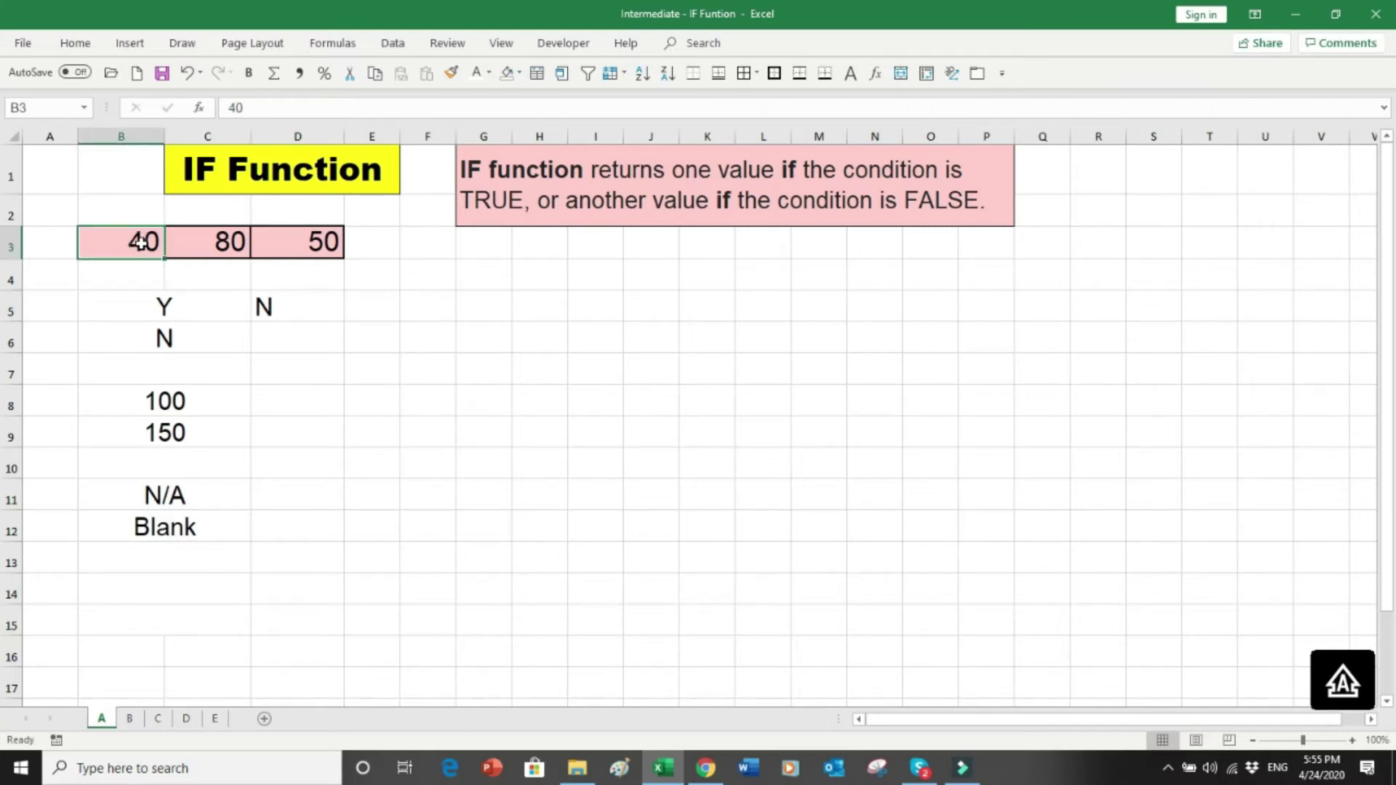
type("90")
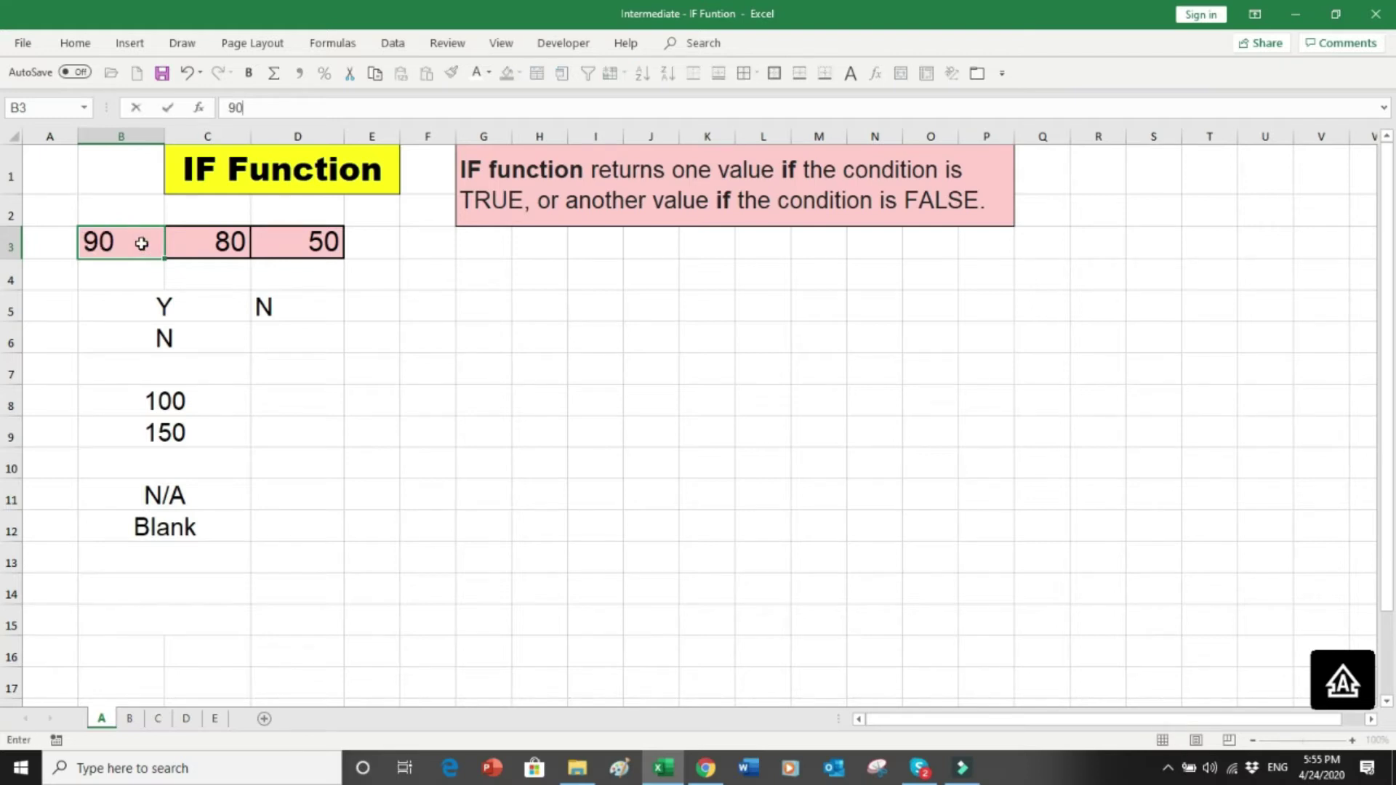
key("Return")
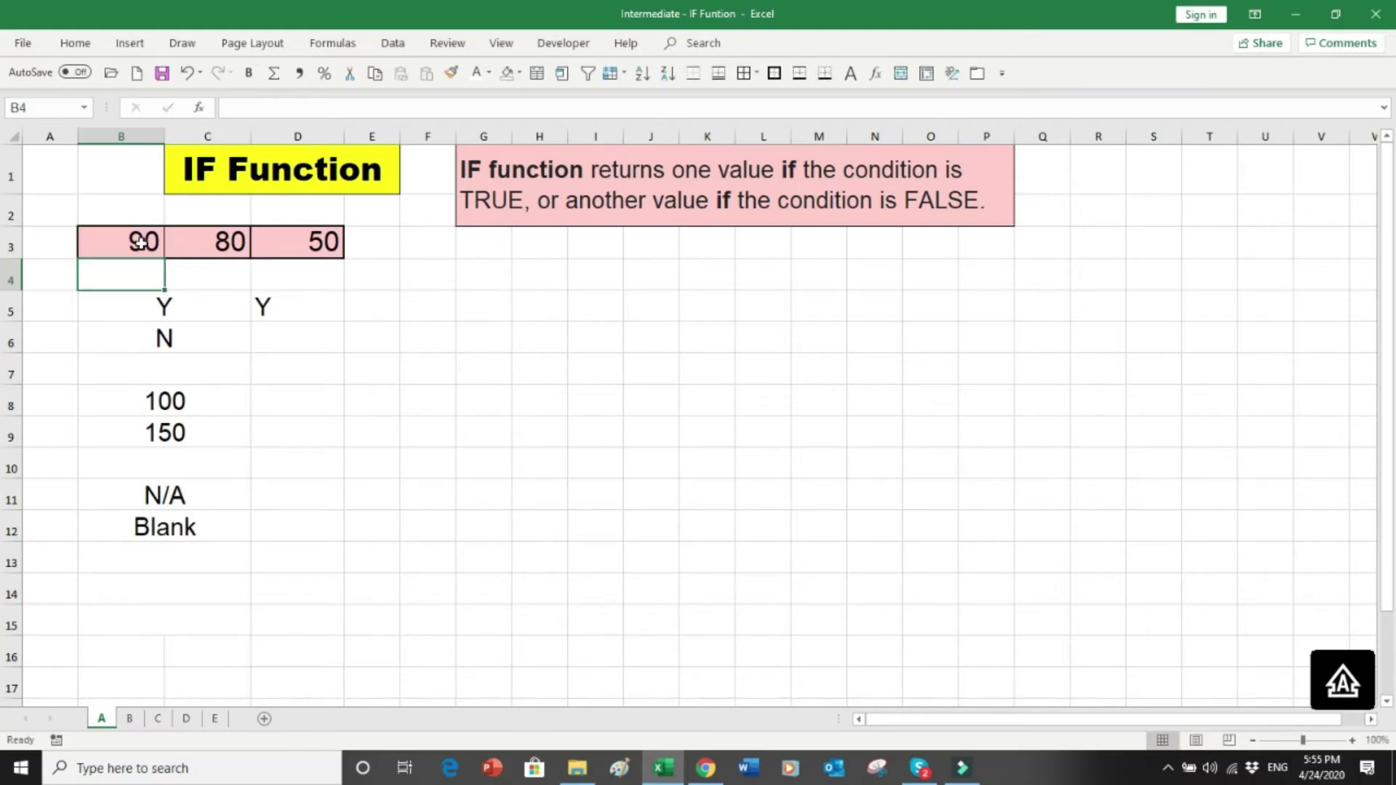
left_click(279, 310)
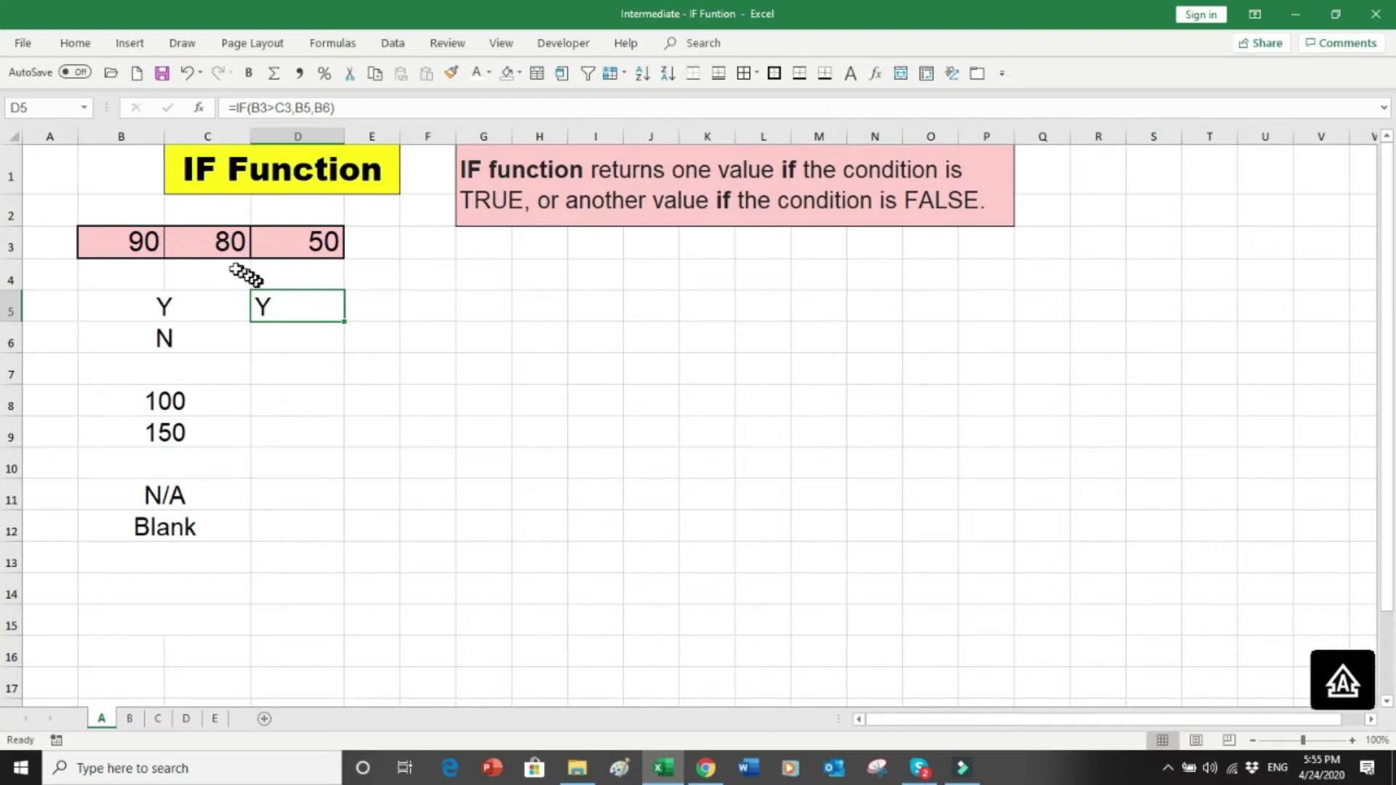
left_click(137, 243)
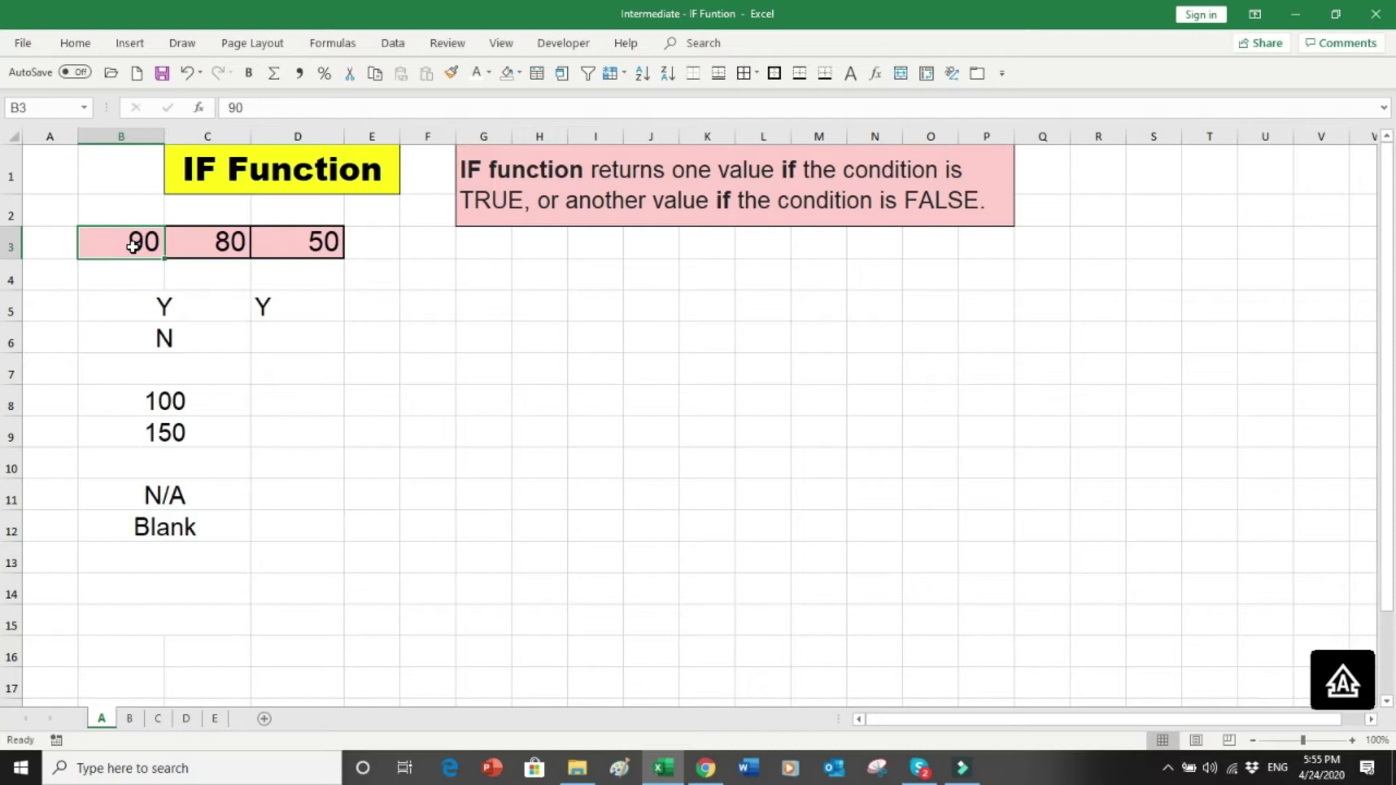
type("4")
key("Page_Down")
key("End")
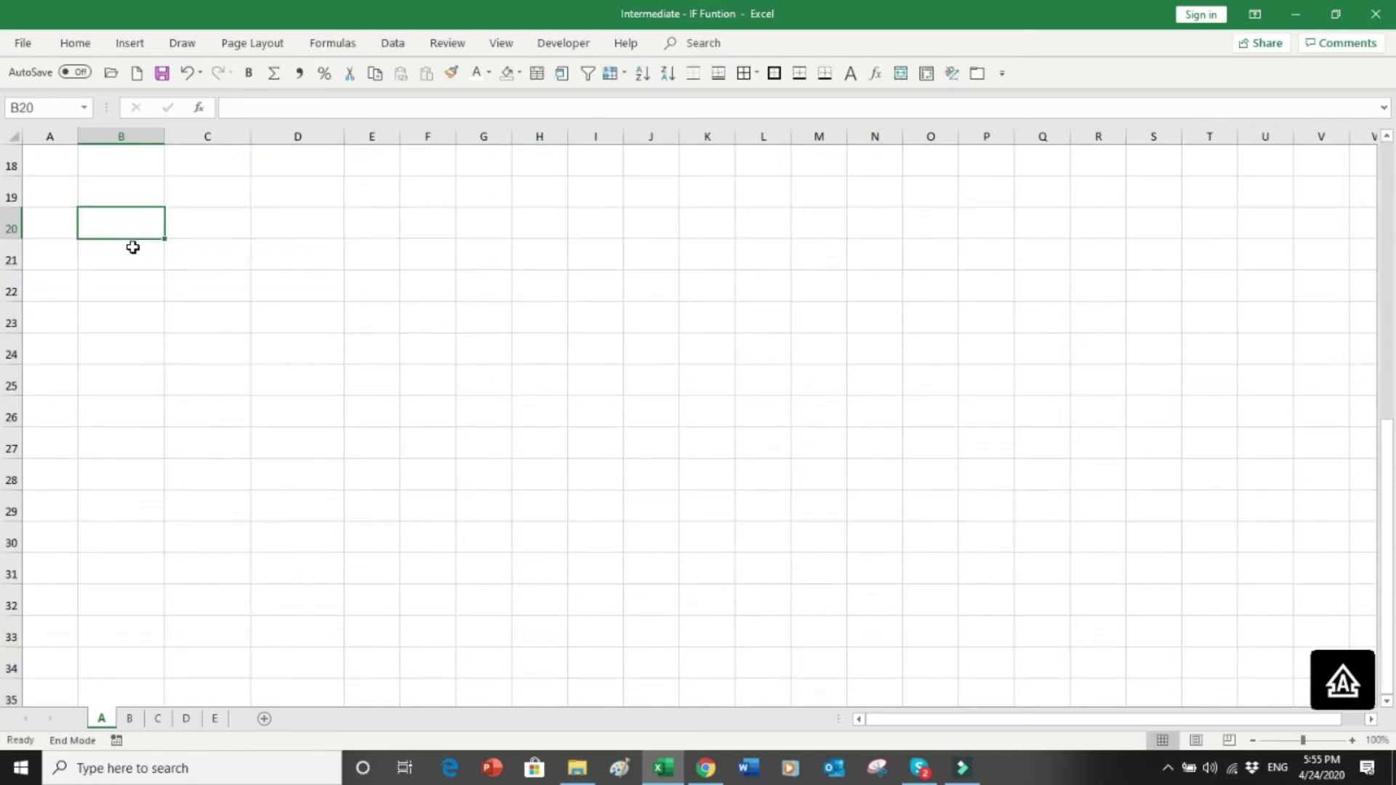
key("Page_Up")
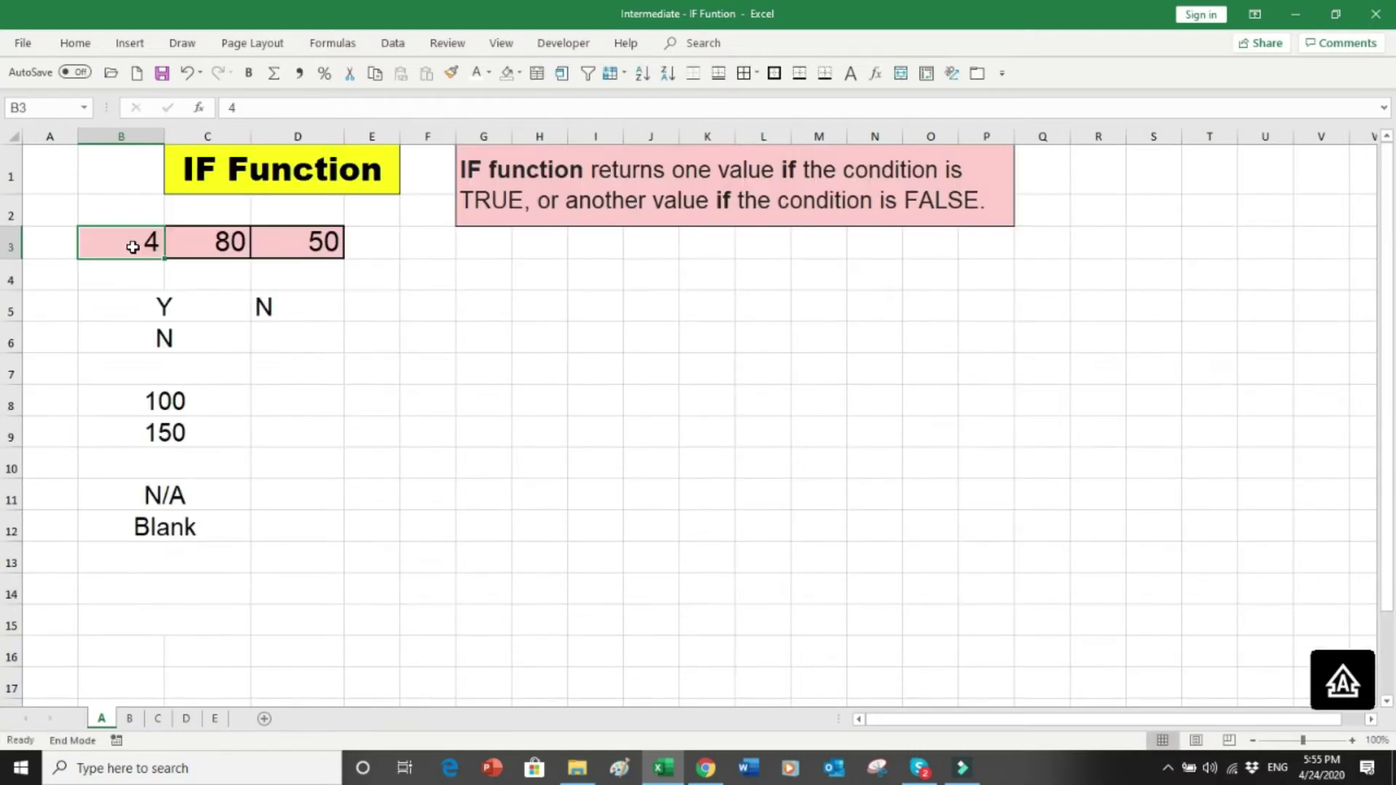
- Set cell B3 to 20 and review the IF formula in D5
type("20")
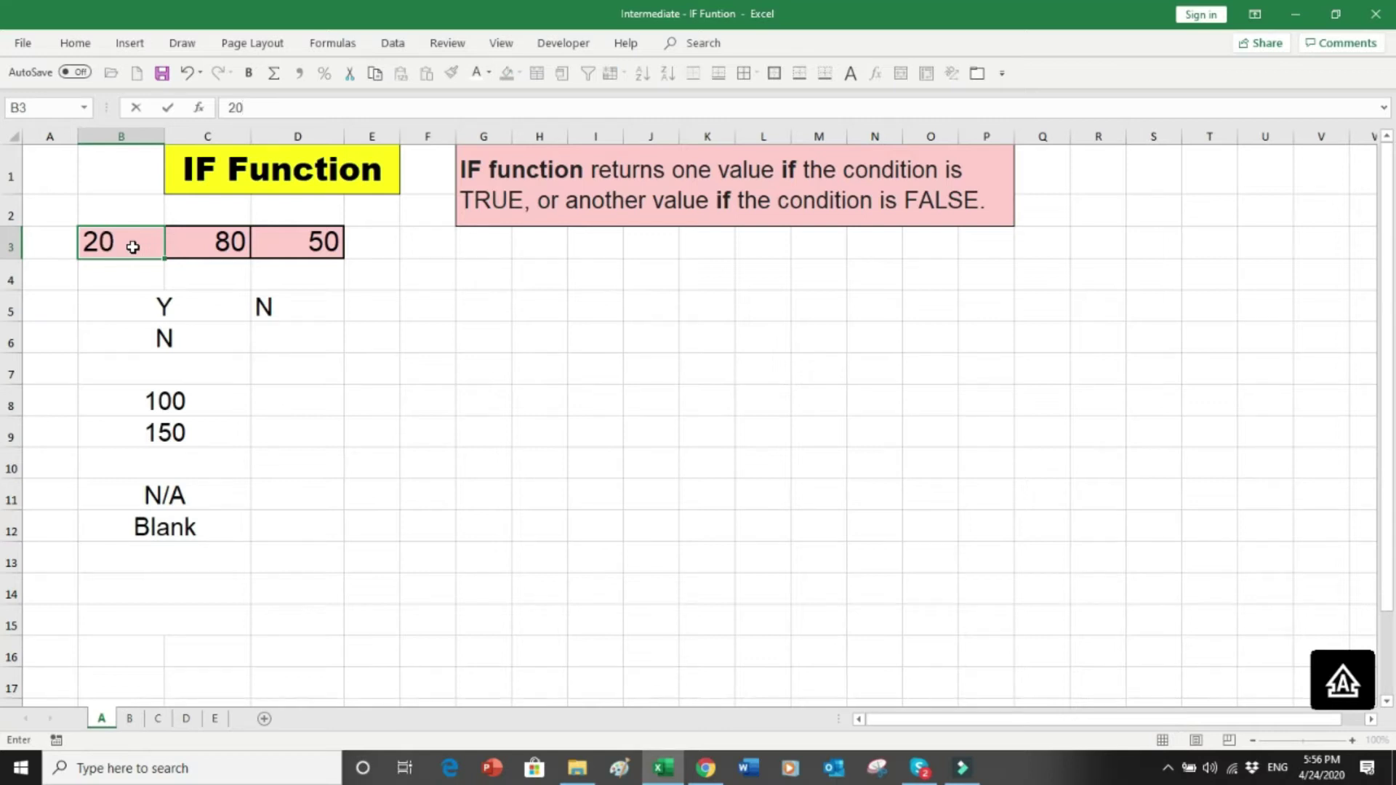
key("Return")
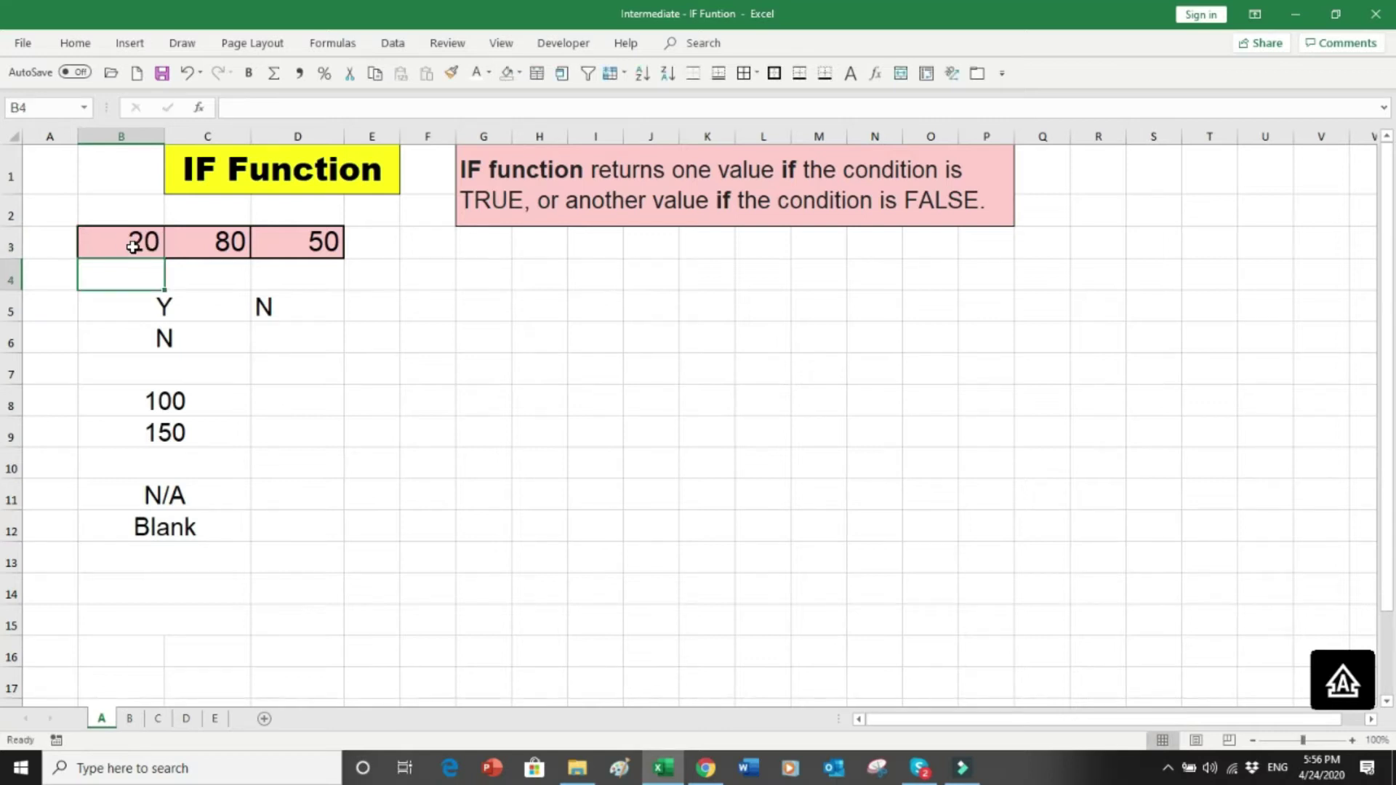
left_click(263, 305)
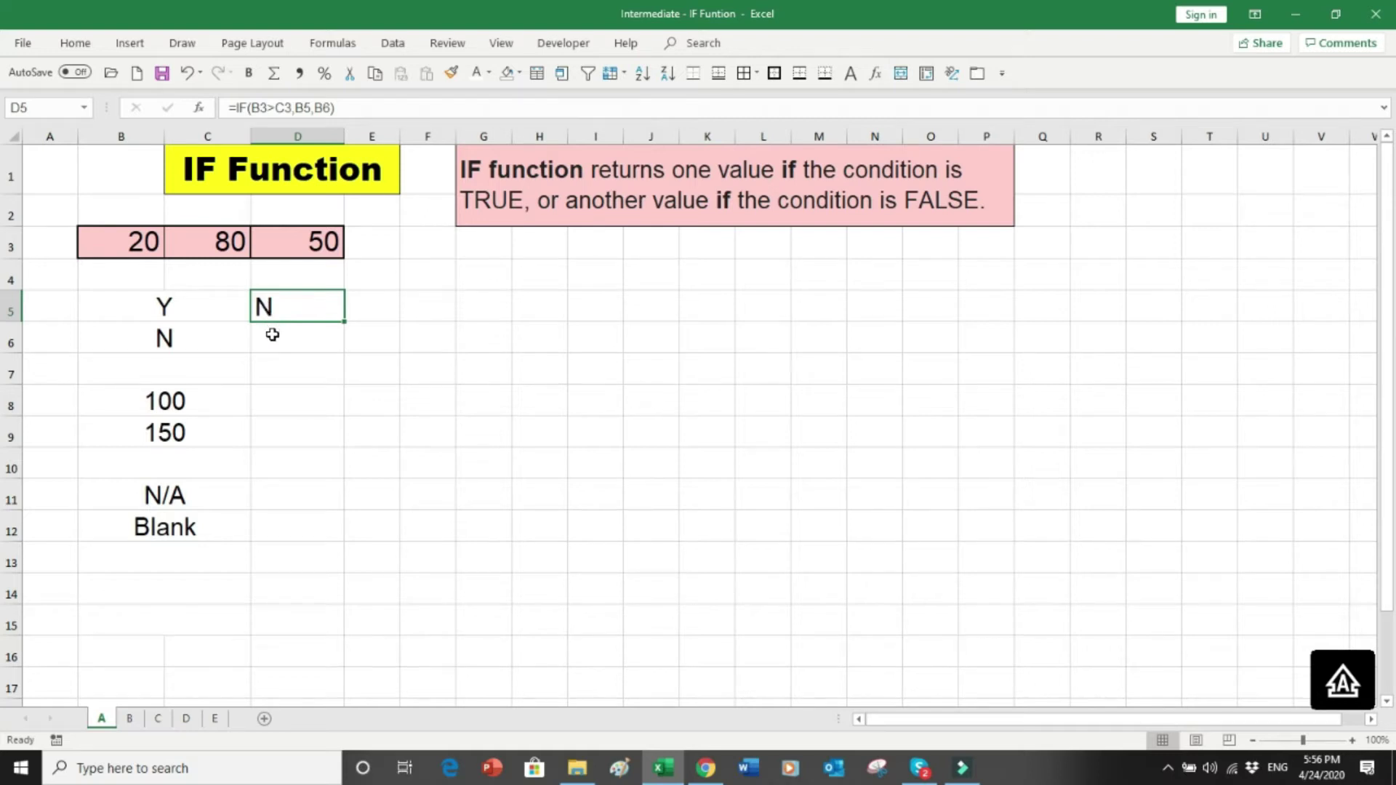
- Begin a manually written IF formula in cell D6 with B3>C3 as the logical test
left_click(272, 335)
left_click(274, 304)
left_click(278, 338)
type("=")
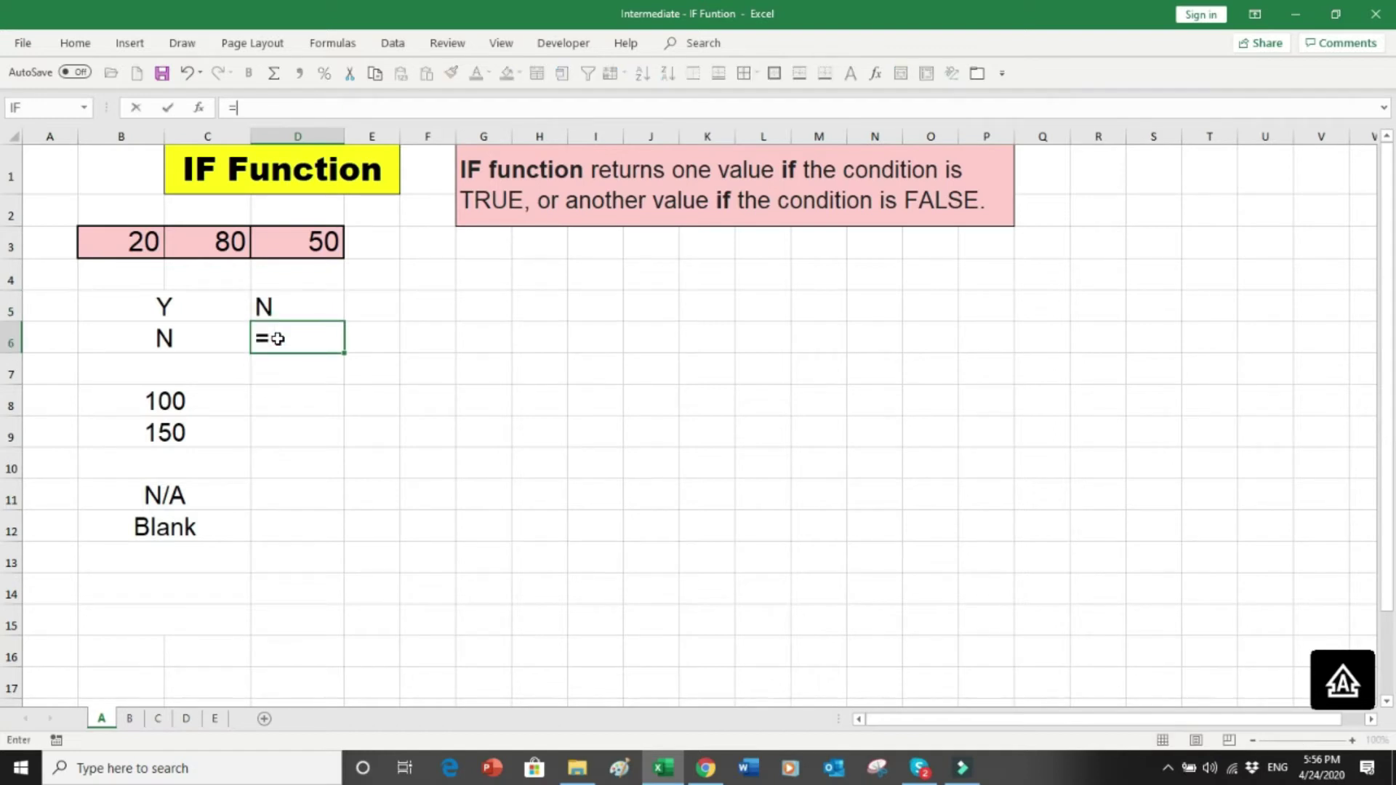
type("IF")
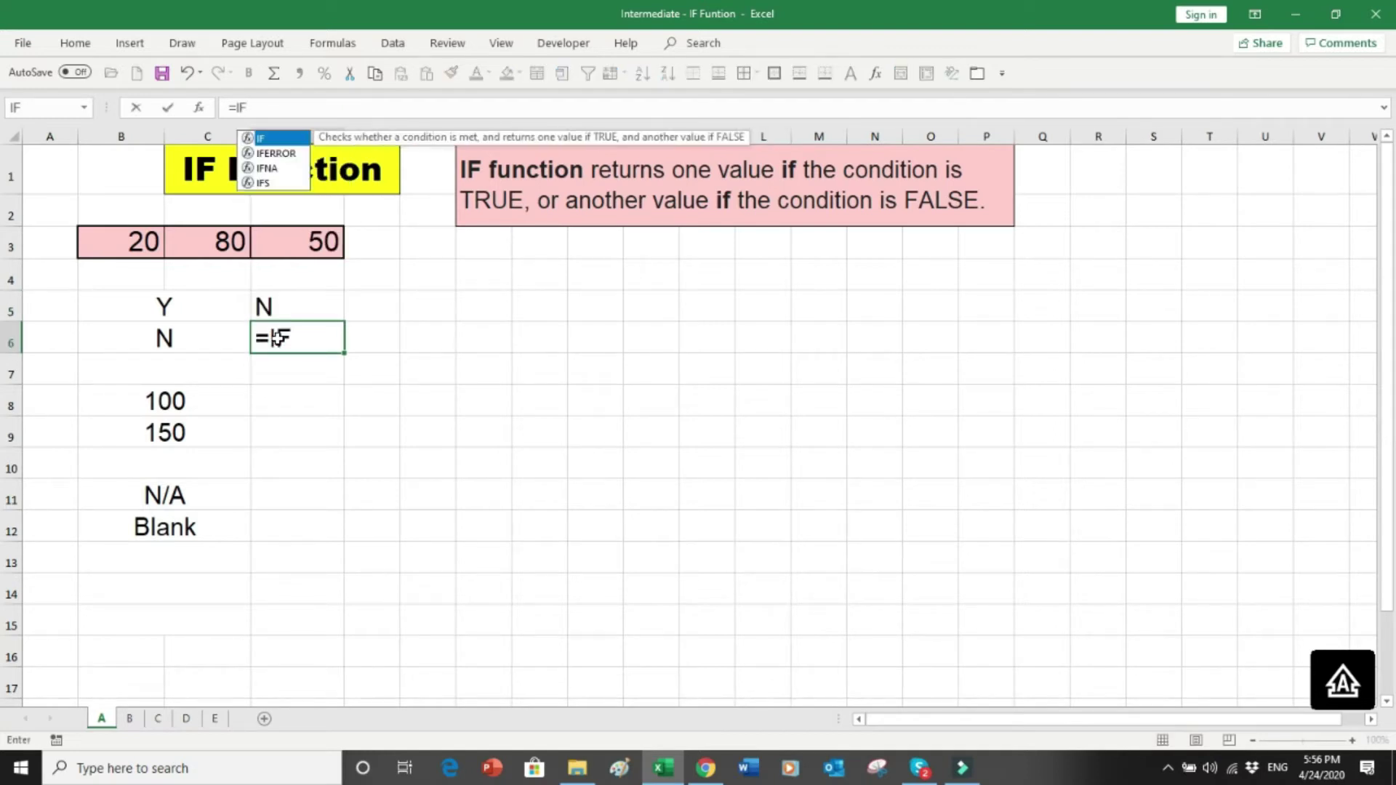
type("(")
left_click(144, 242)
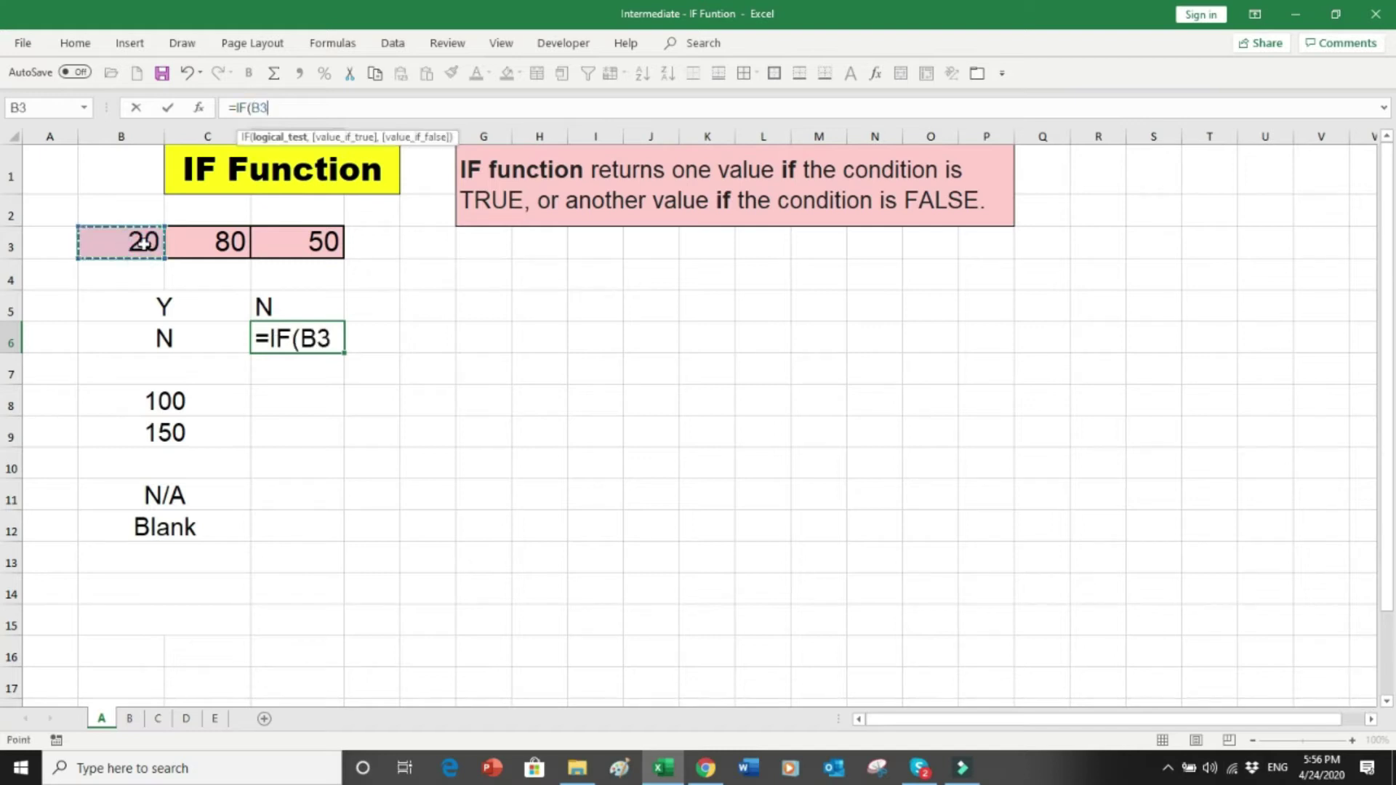
type(">")
left_click(182, 238)
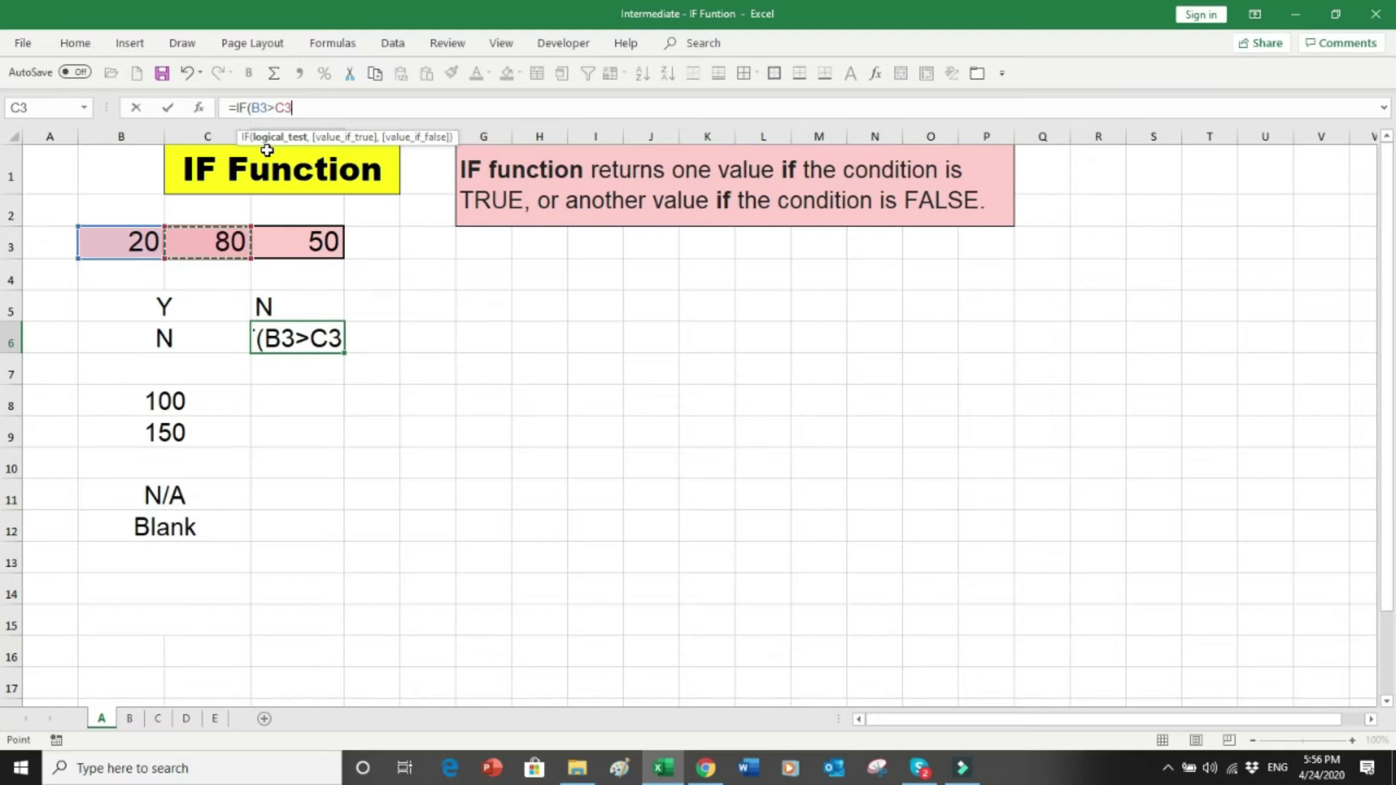
- Complete the D6 formula with B5 as the value if true and B6 as the value if false
type(",")
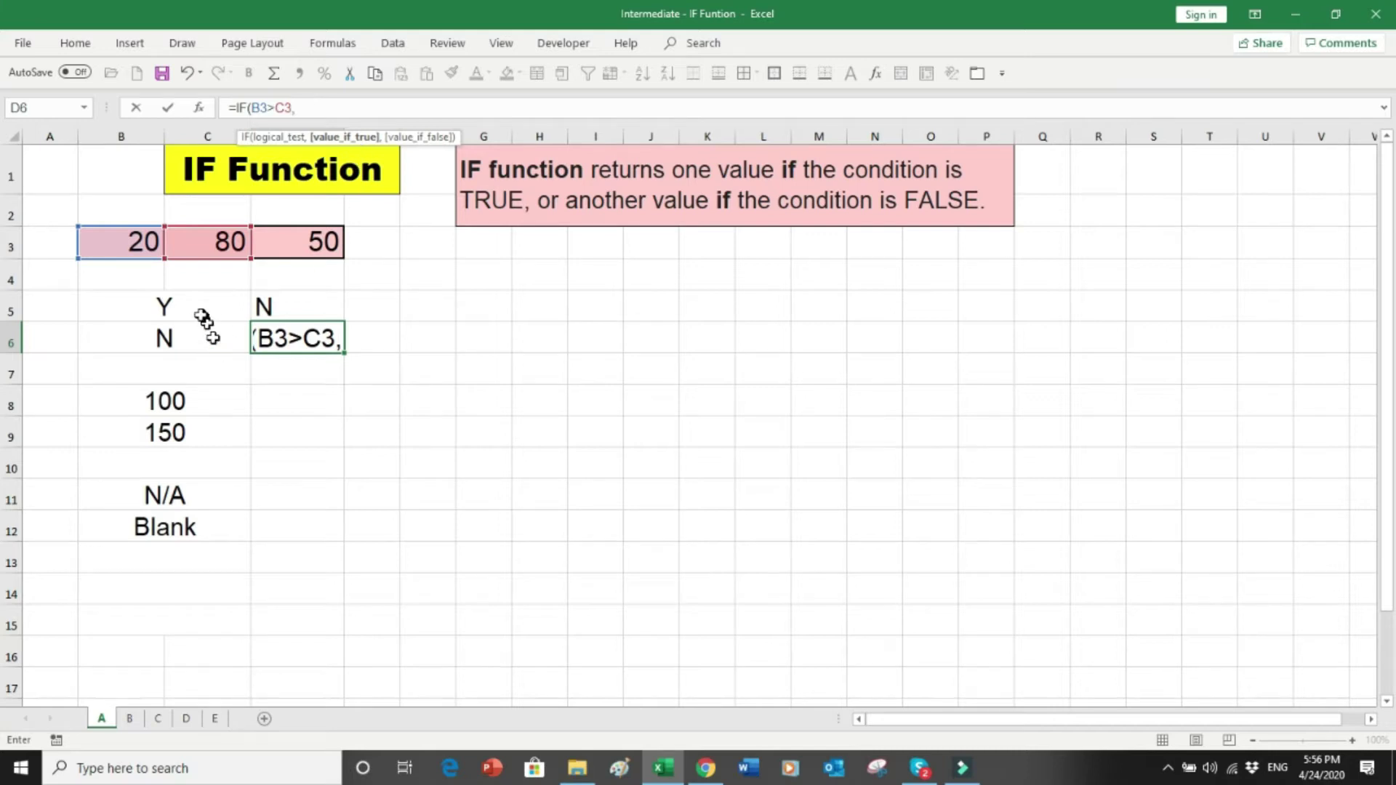
left_click(177, 309)
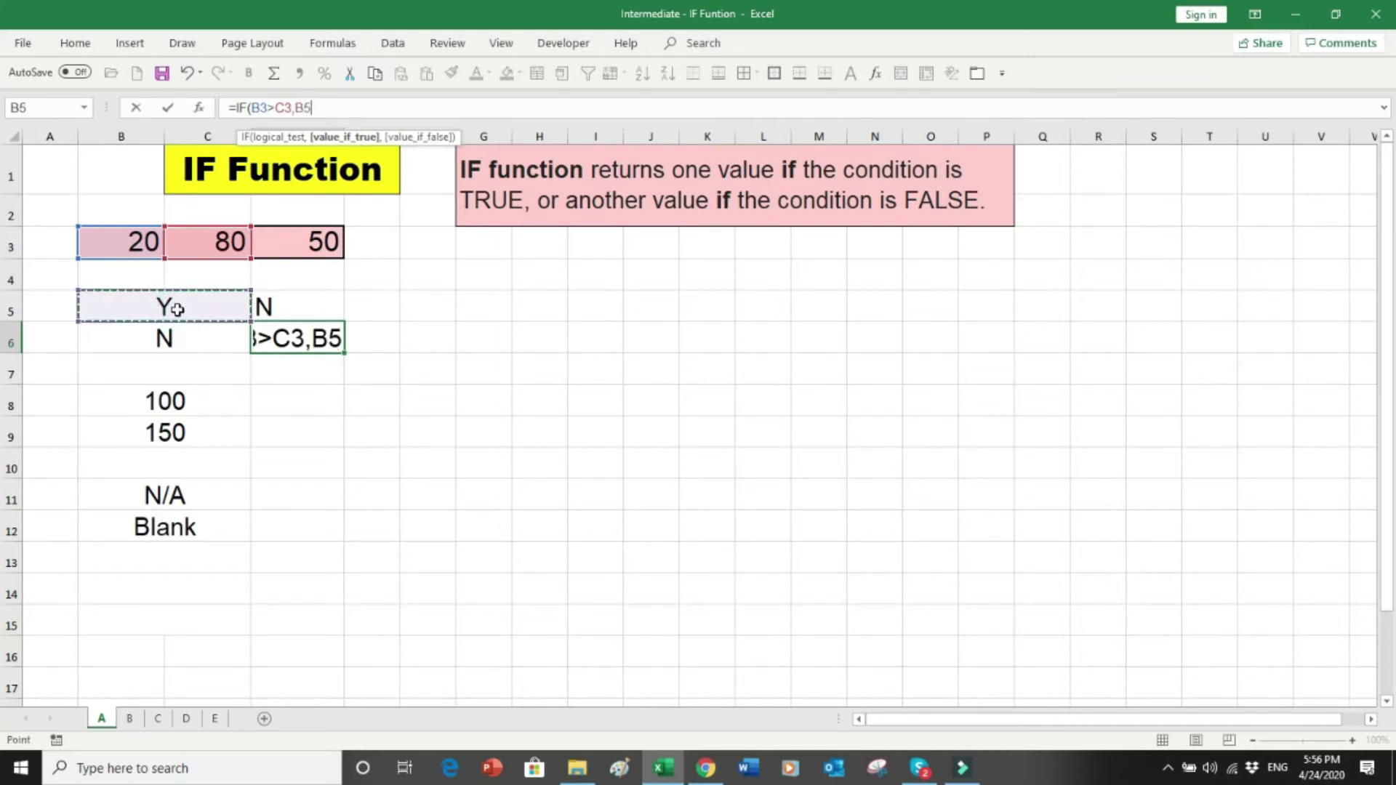
type(",")
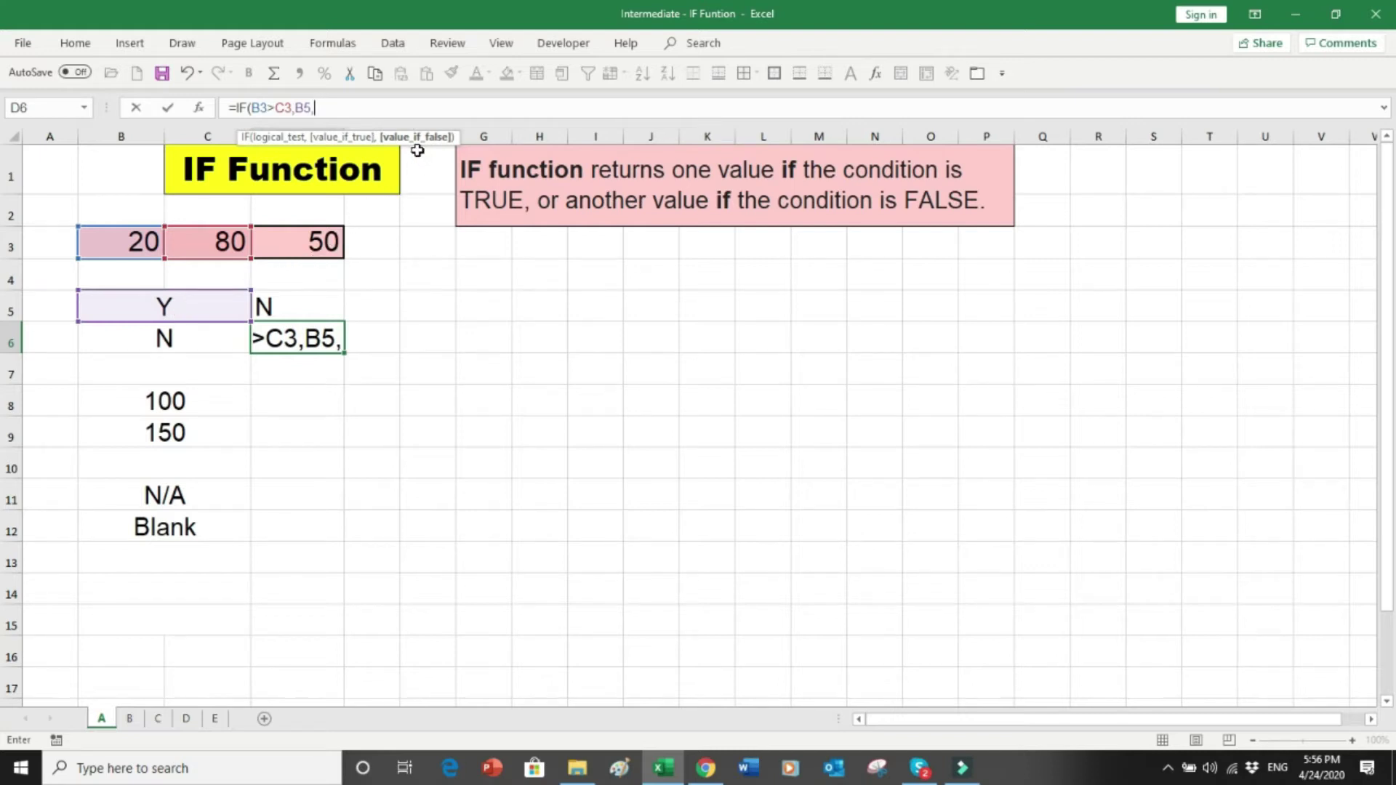
left_click(195, 340)
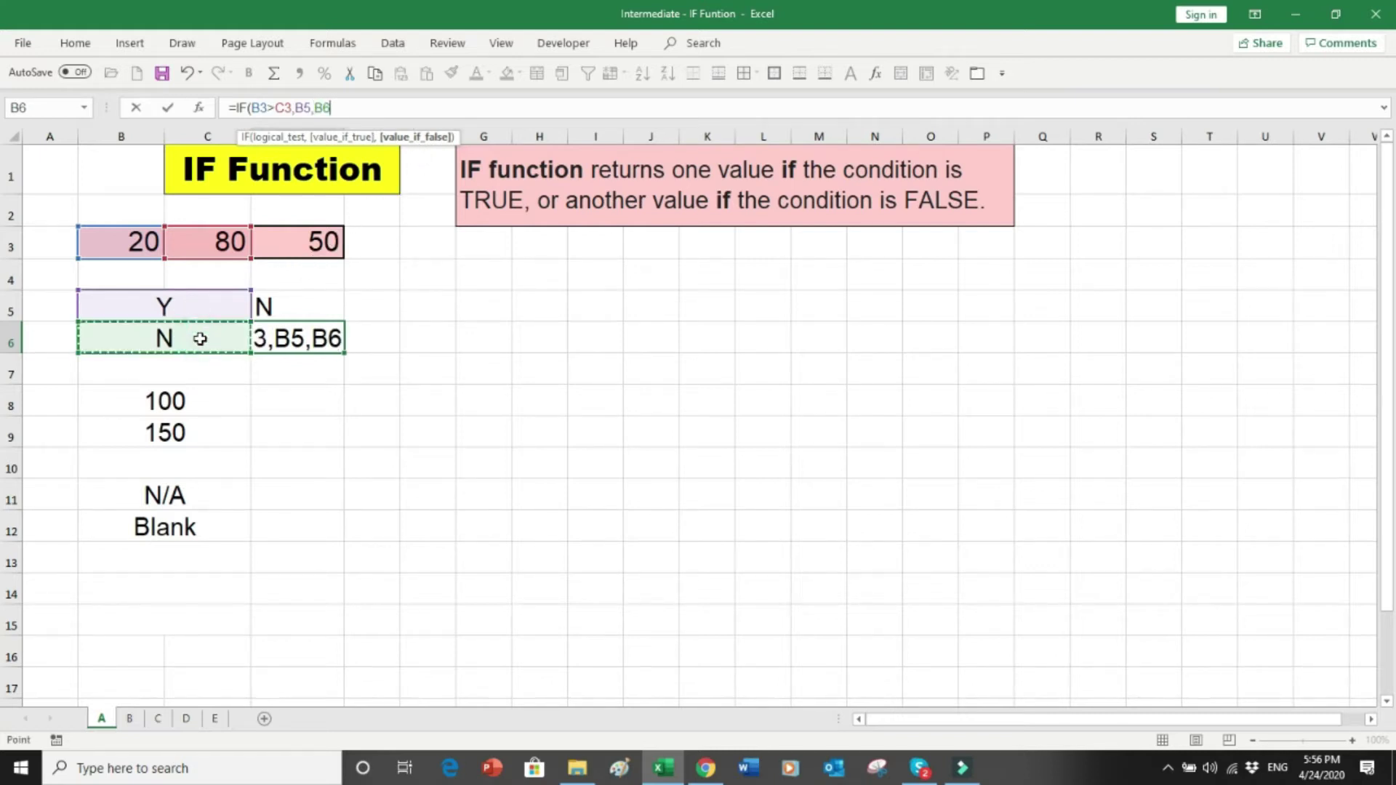
type(")")
key("Return")
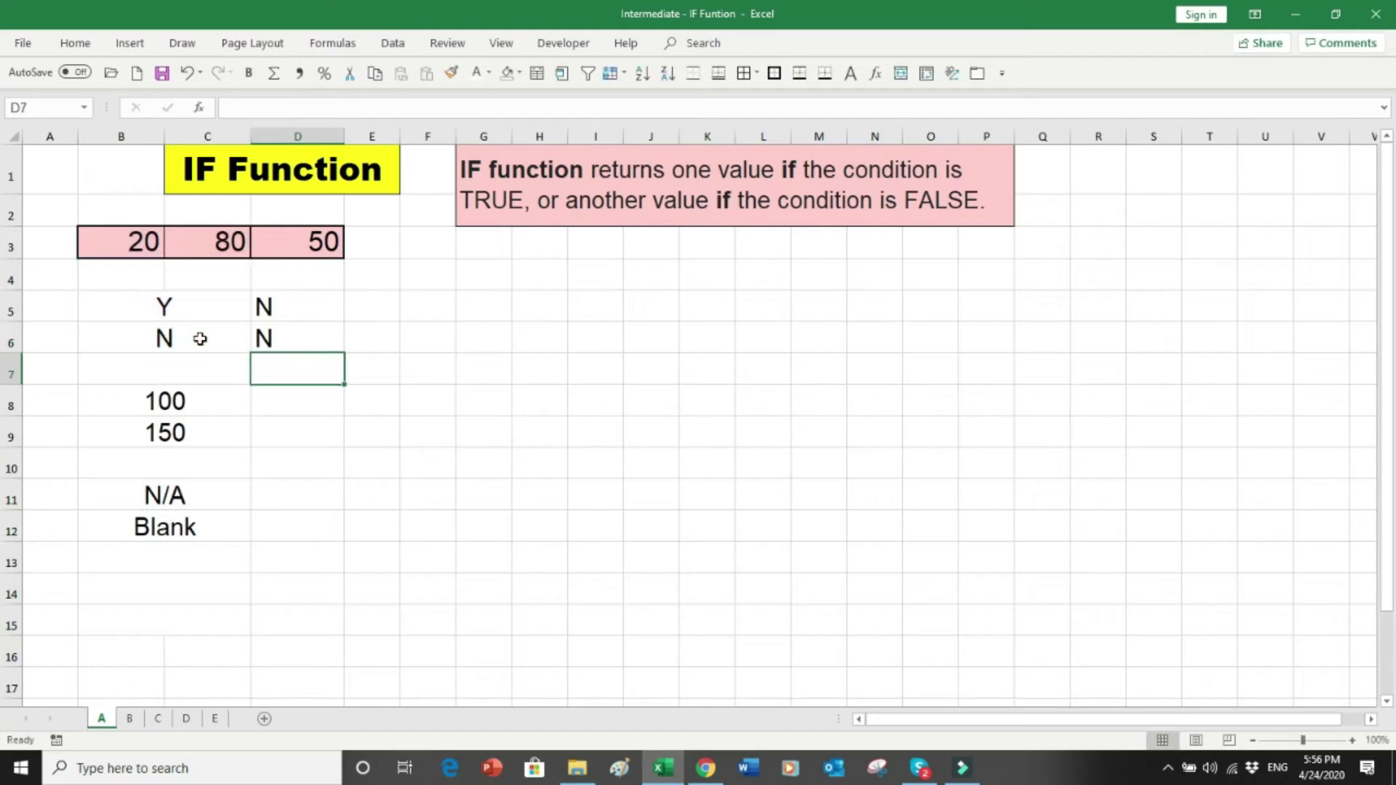
- Set cell B3 to 200 to test the IF formulas in D5 and D6
left_click(122, 248)
type("200")
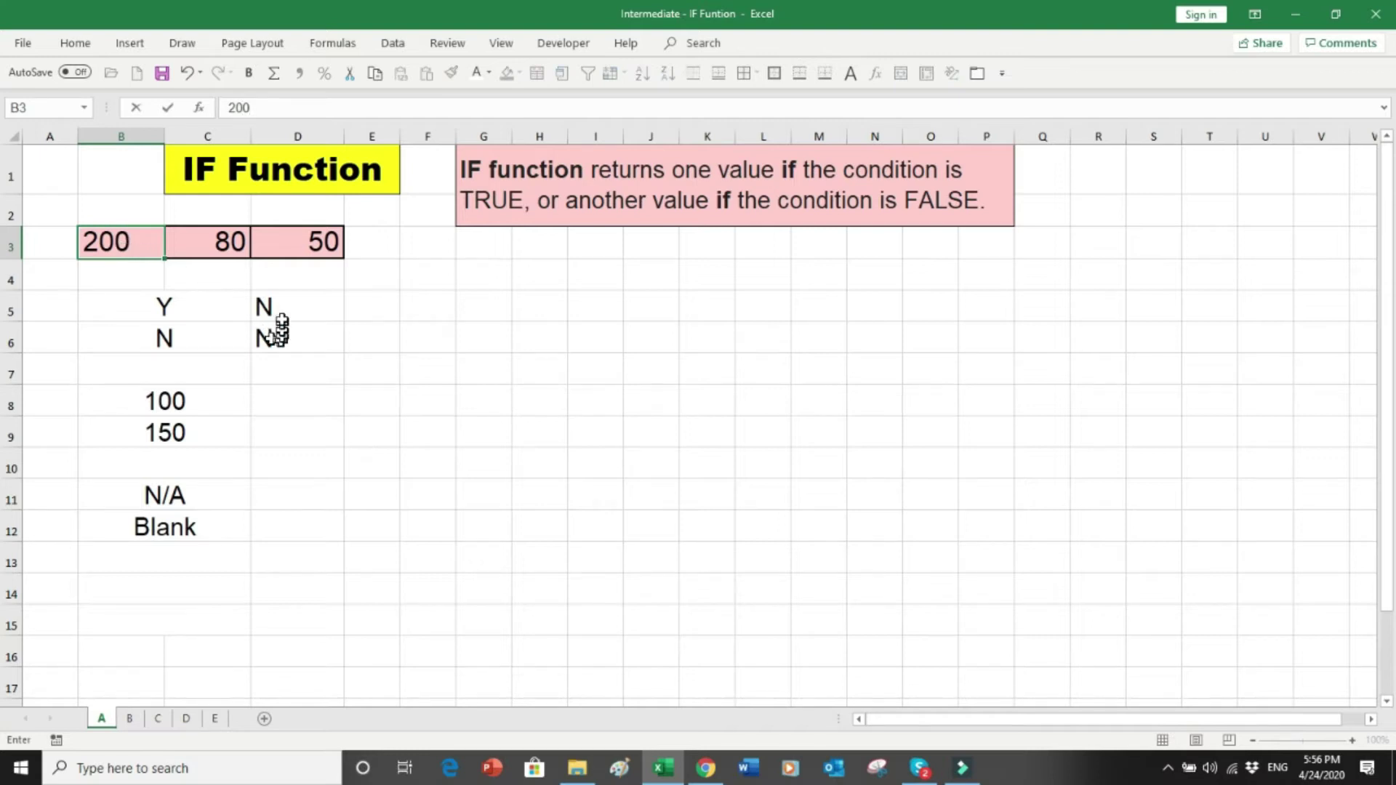
key("Return")
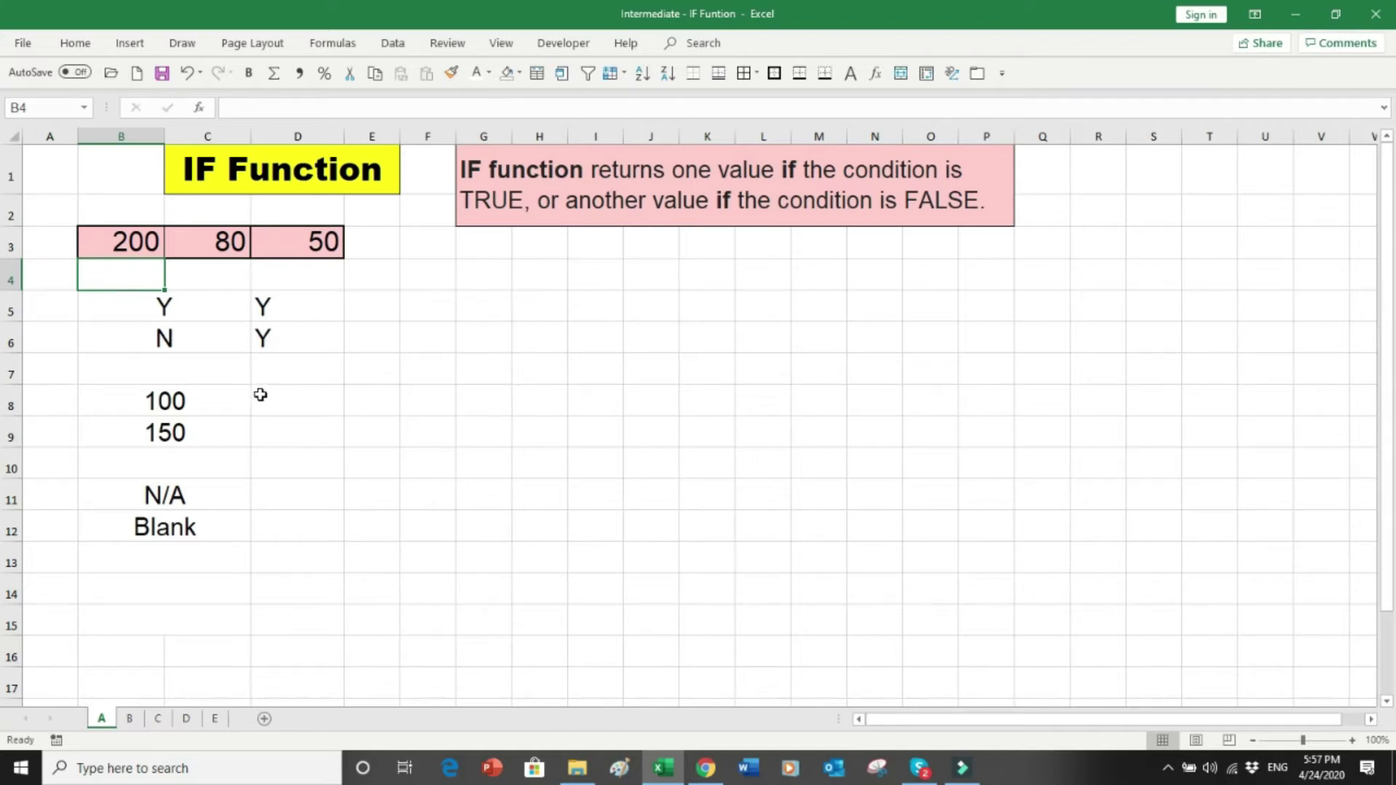
left_click_drag(178, 399, 247, 432)
left_click(292, 399)
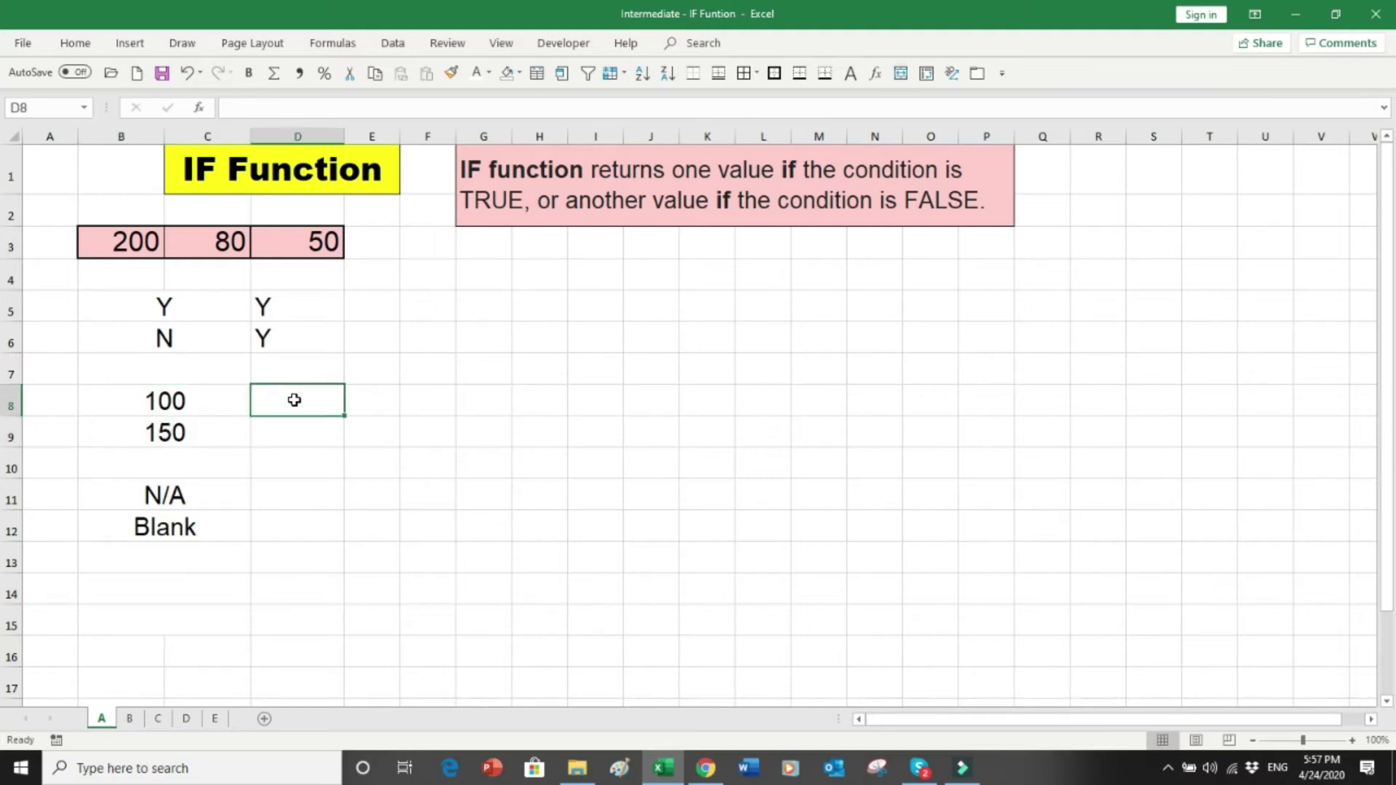
- Set cell B3 to 40 and check the IF formulas in D5 and D6
left_click(158, 251)
type("40")
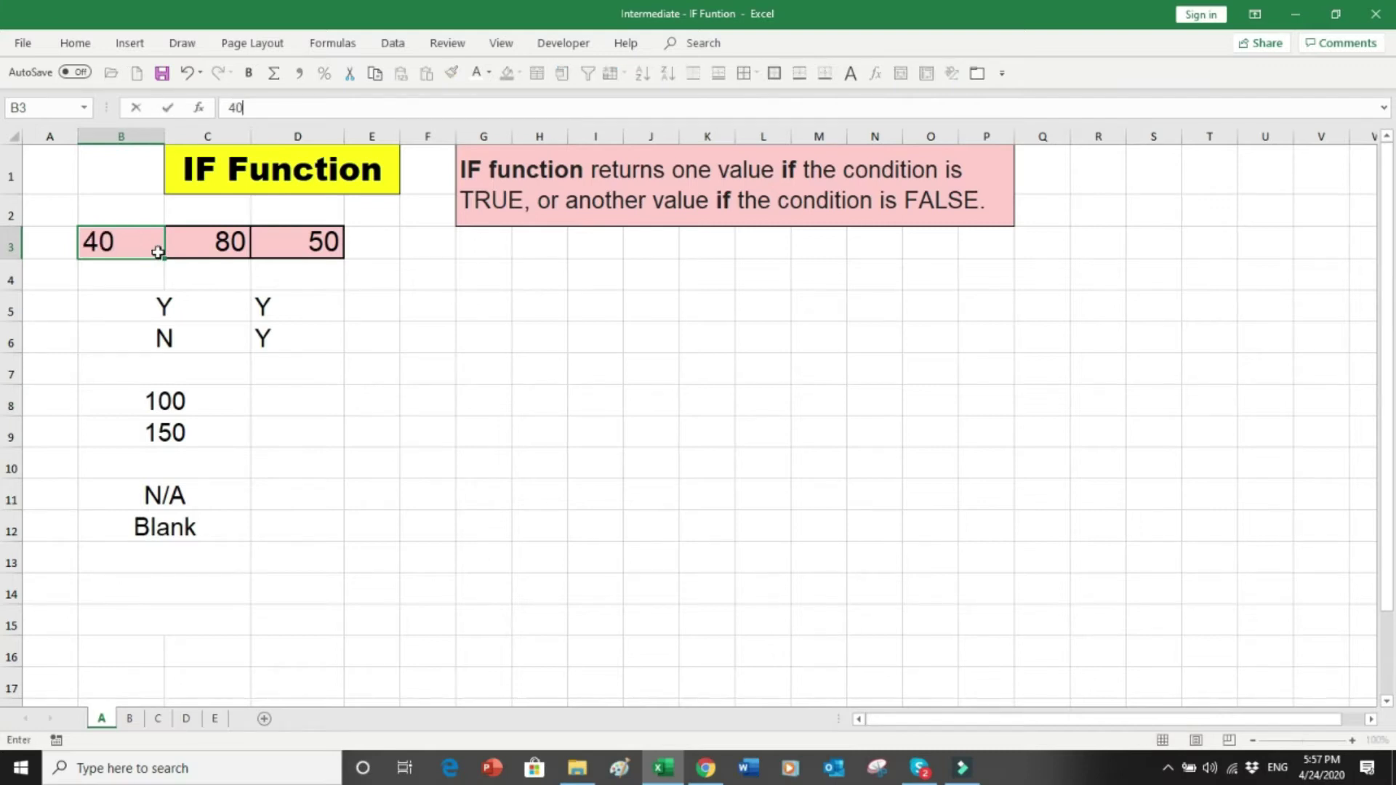
key("Return")
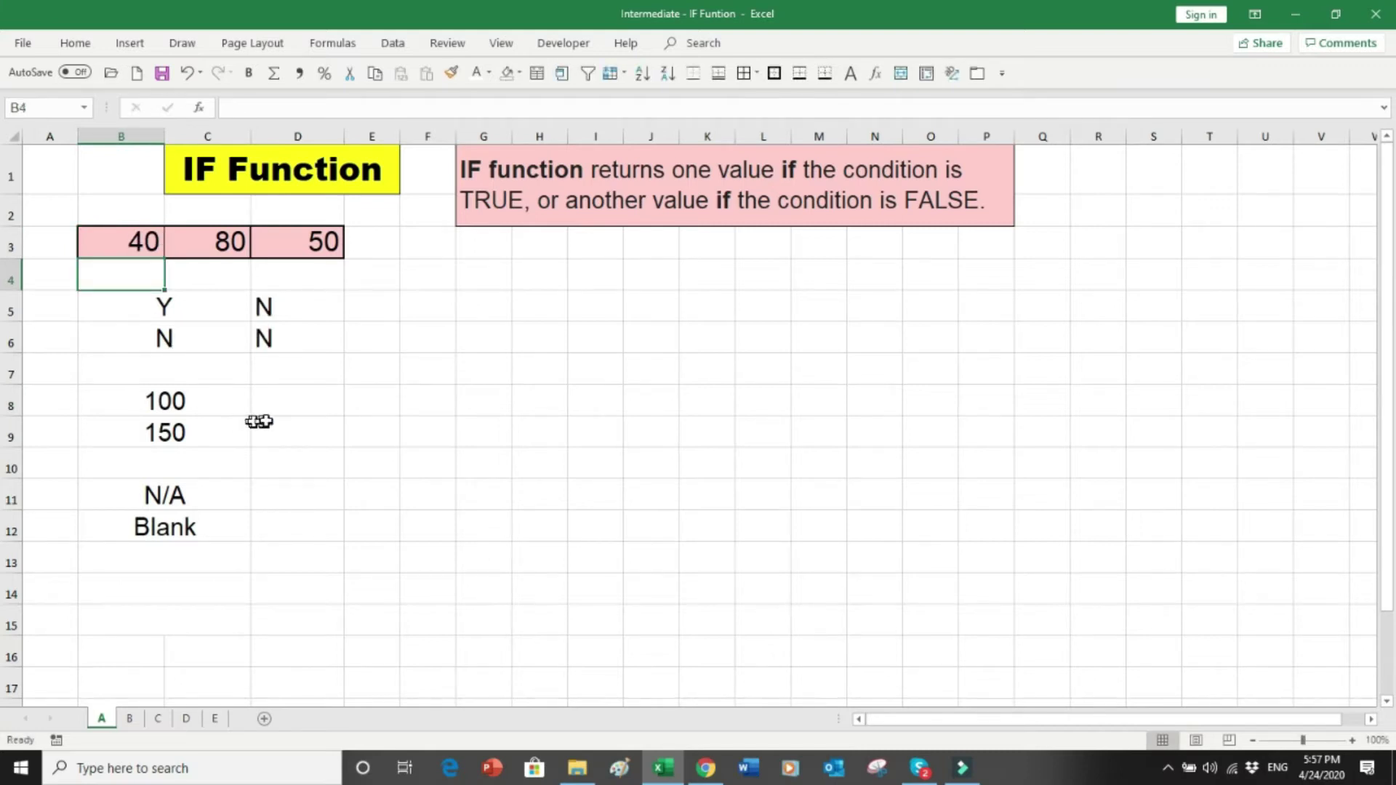
- Begin a manually written IF formula in cell D8 with B3>C3 as the logical test
left_click(277, 406)
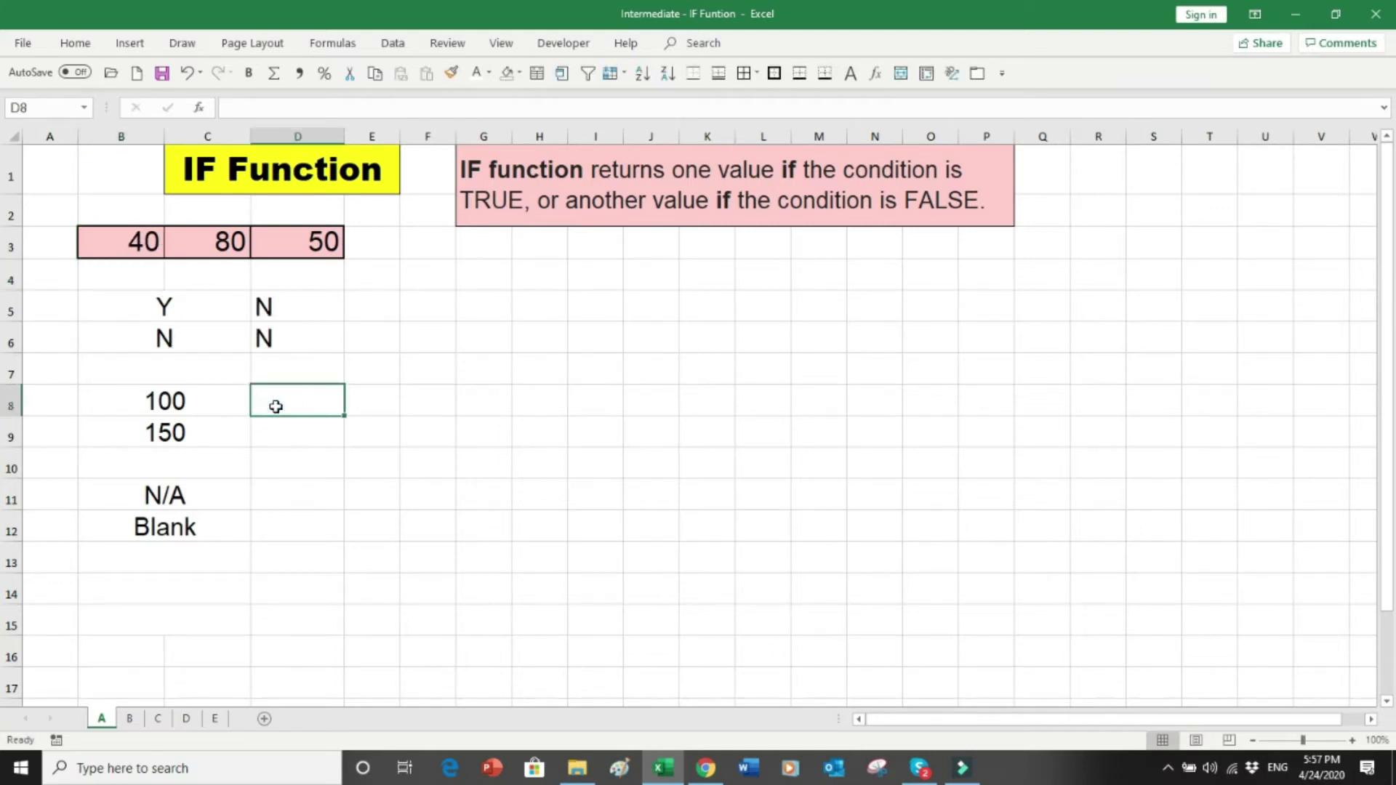
type("=id(")
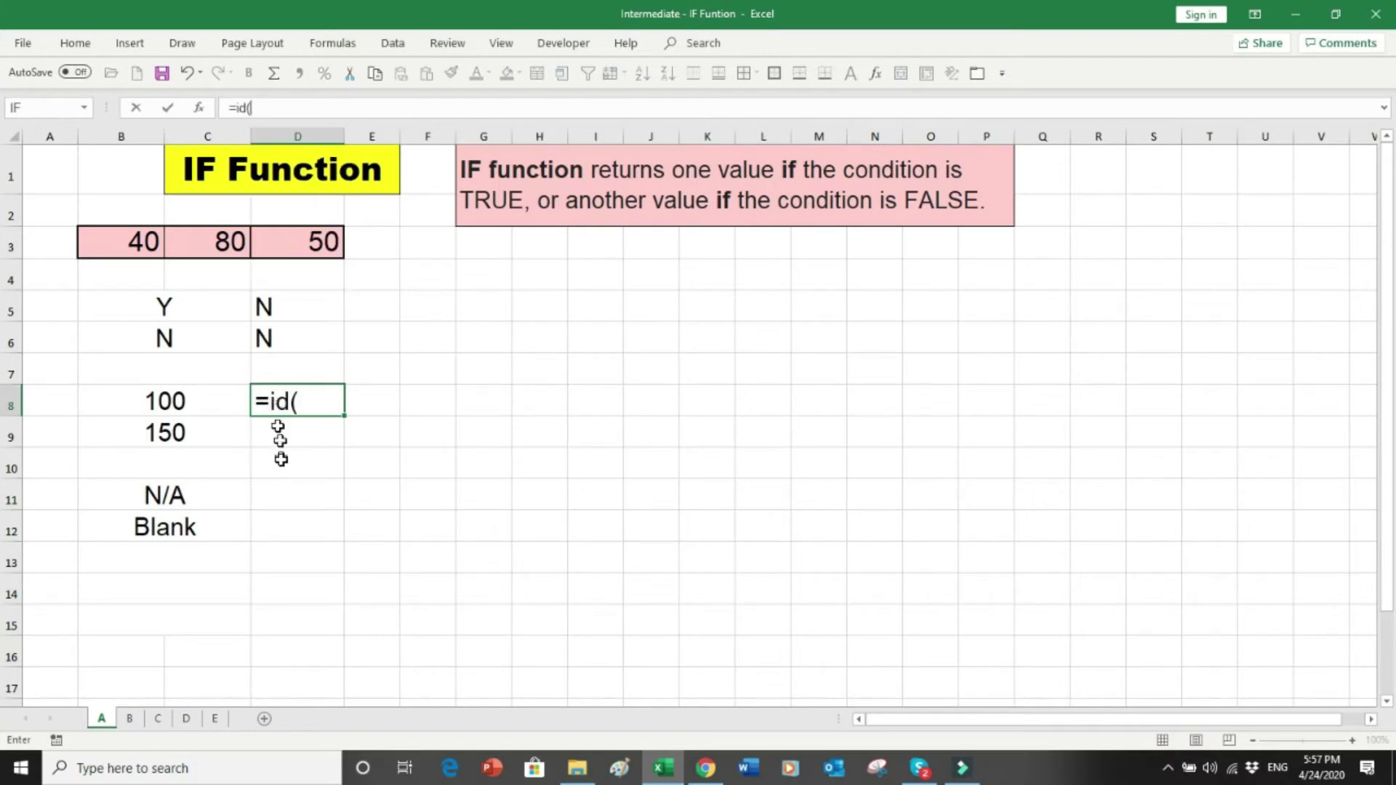
key("BackSpace")
key("BackSpace")
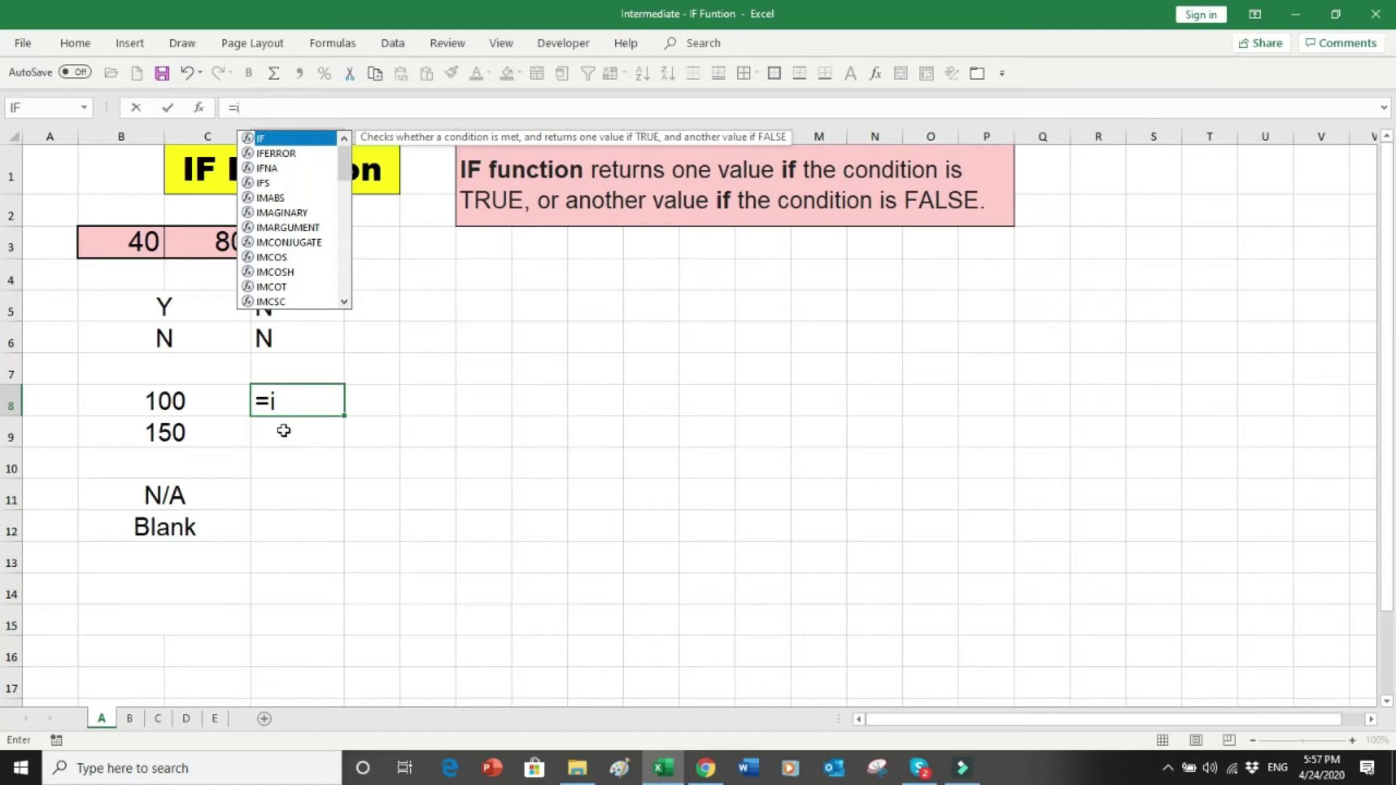
type("f(")
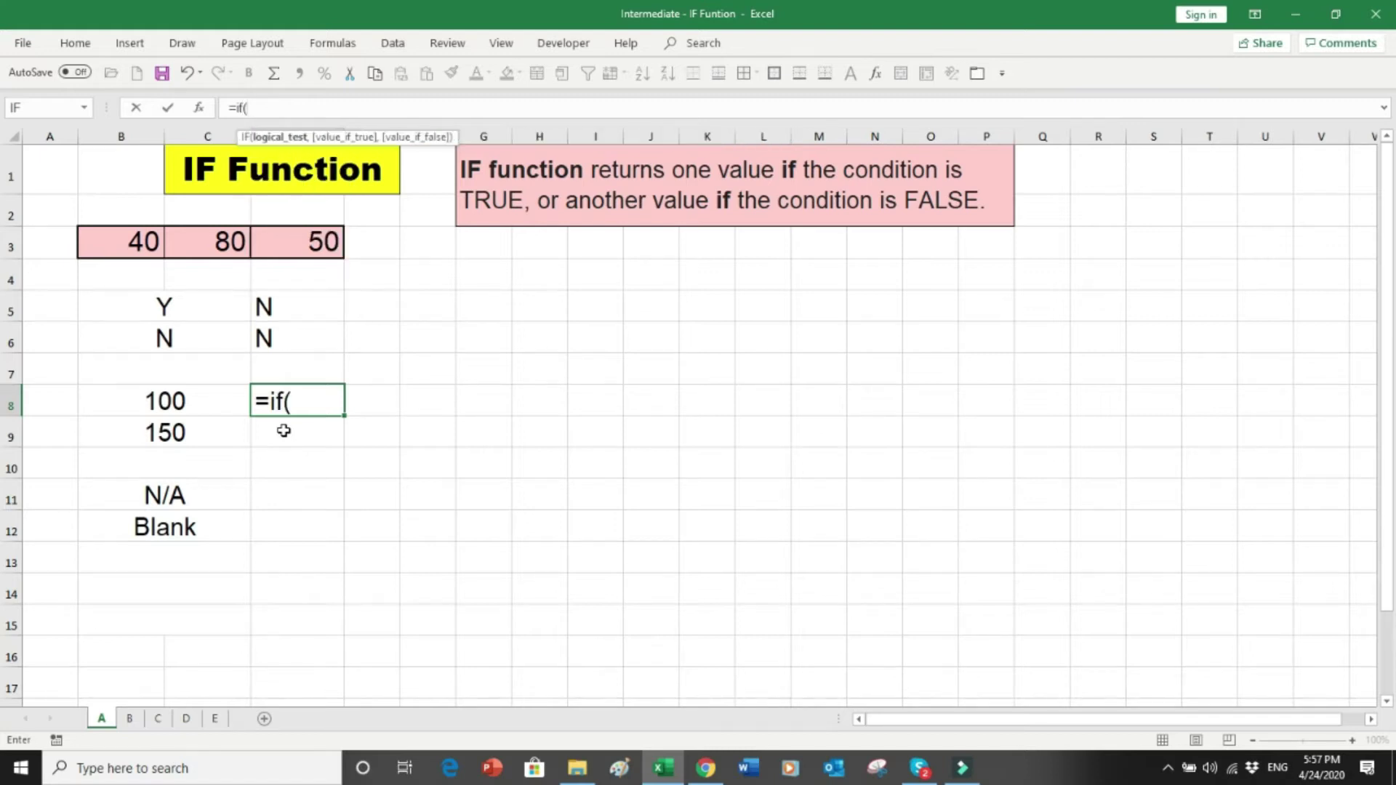
left_click(137, 241)
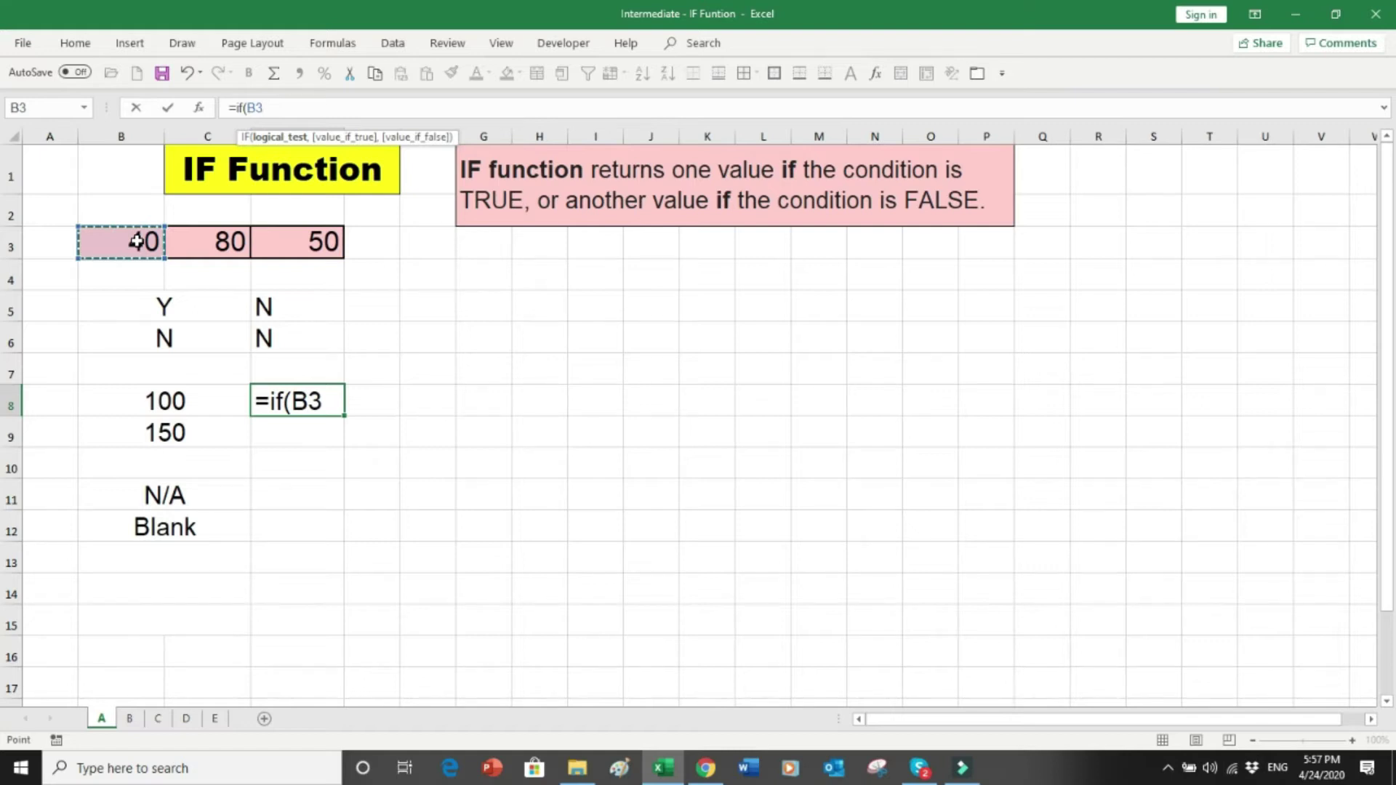
type(">")
left_click(191, 242)
type(",")
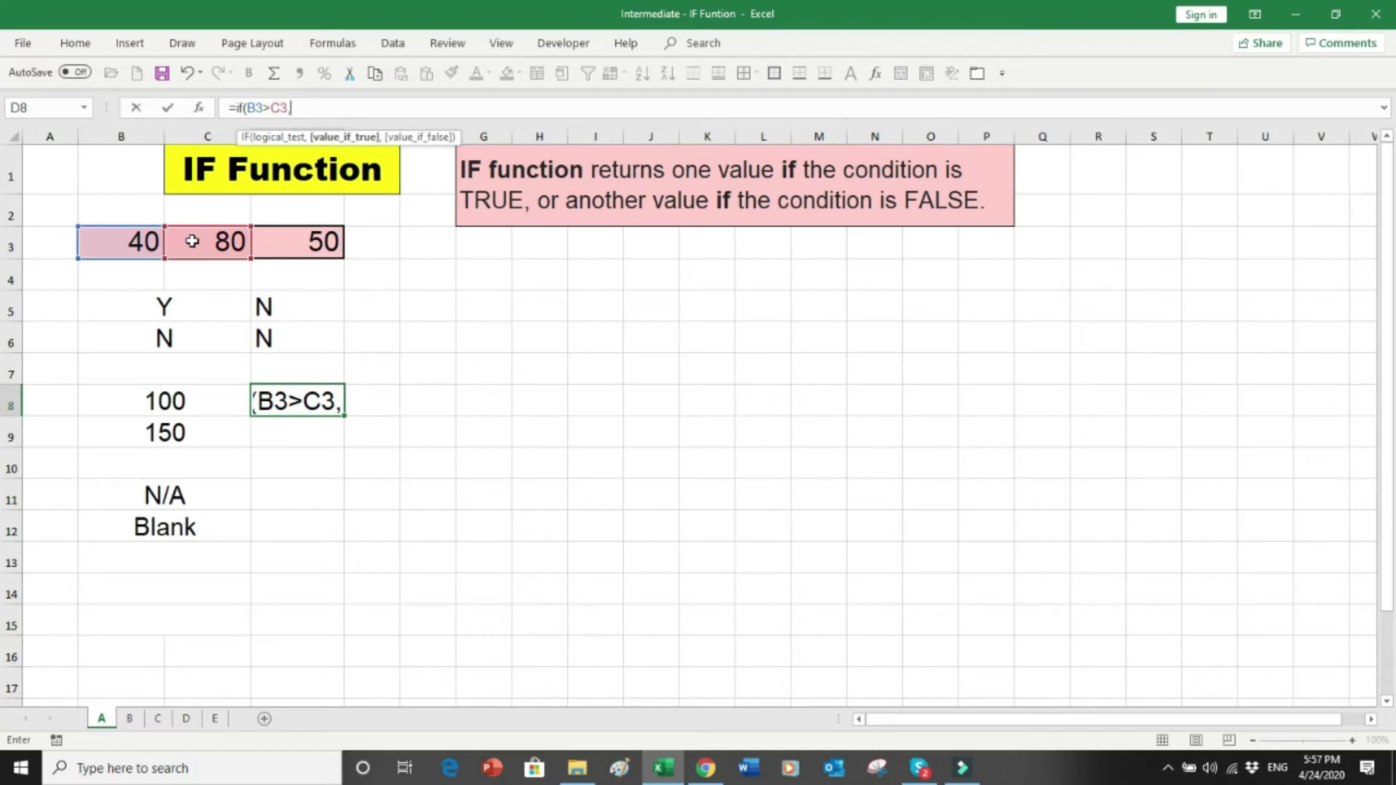
- Complete the D8 formula with B3+B8 as the value if true and B3+B9 as the value if false
left_click(138, 245)
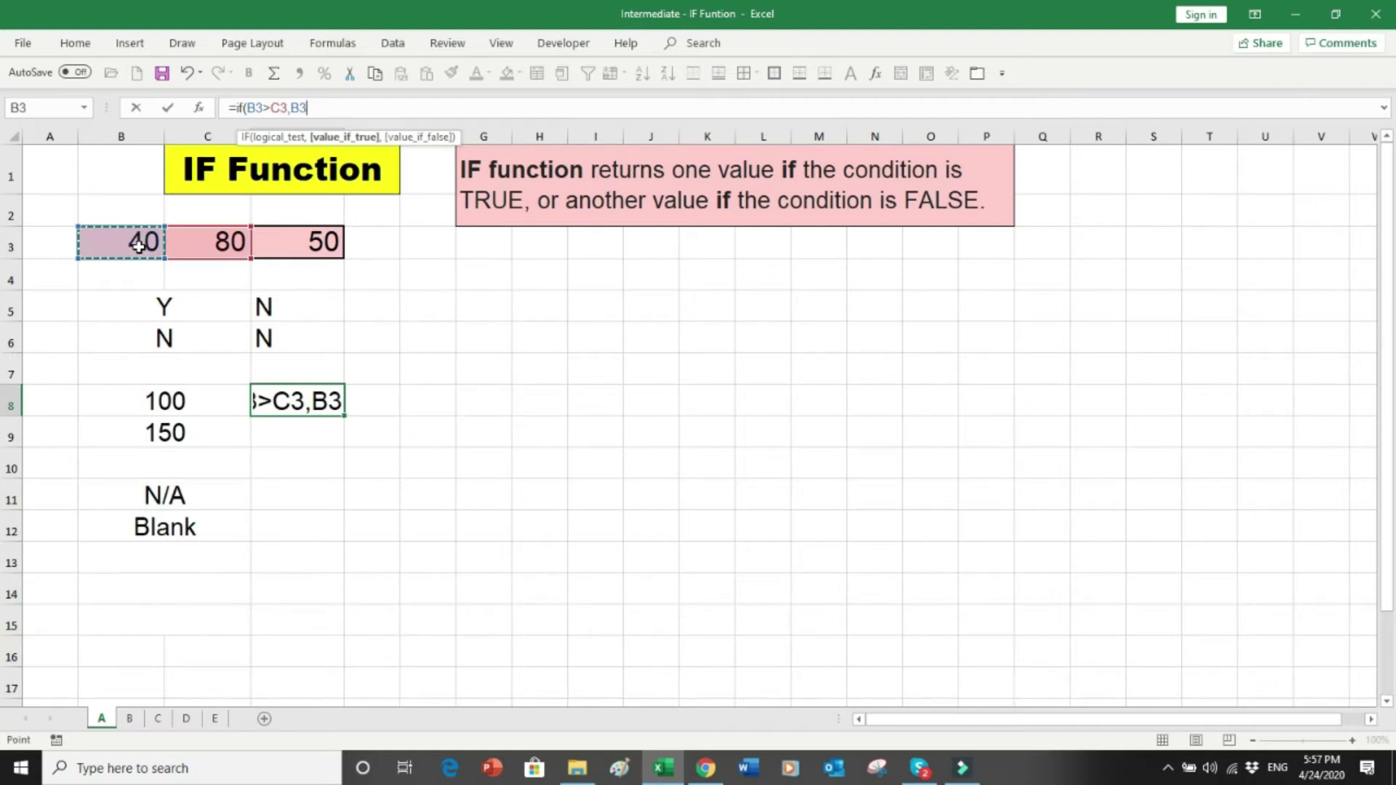
type("+")
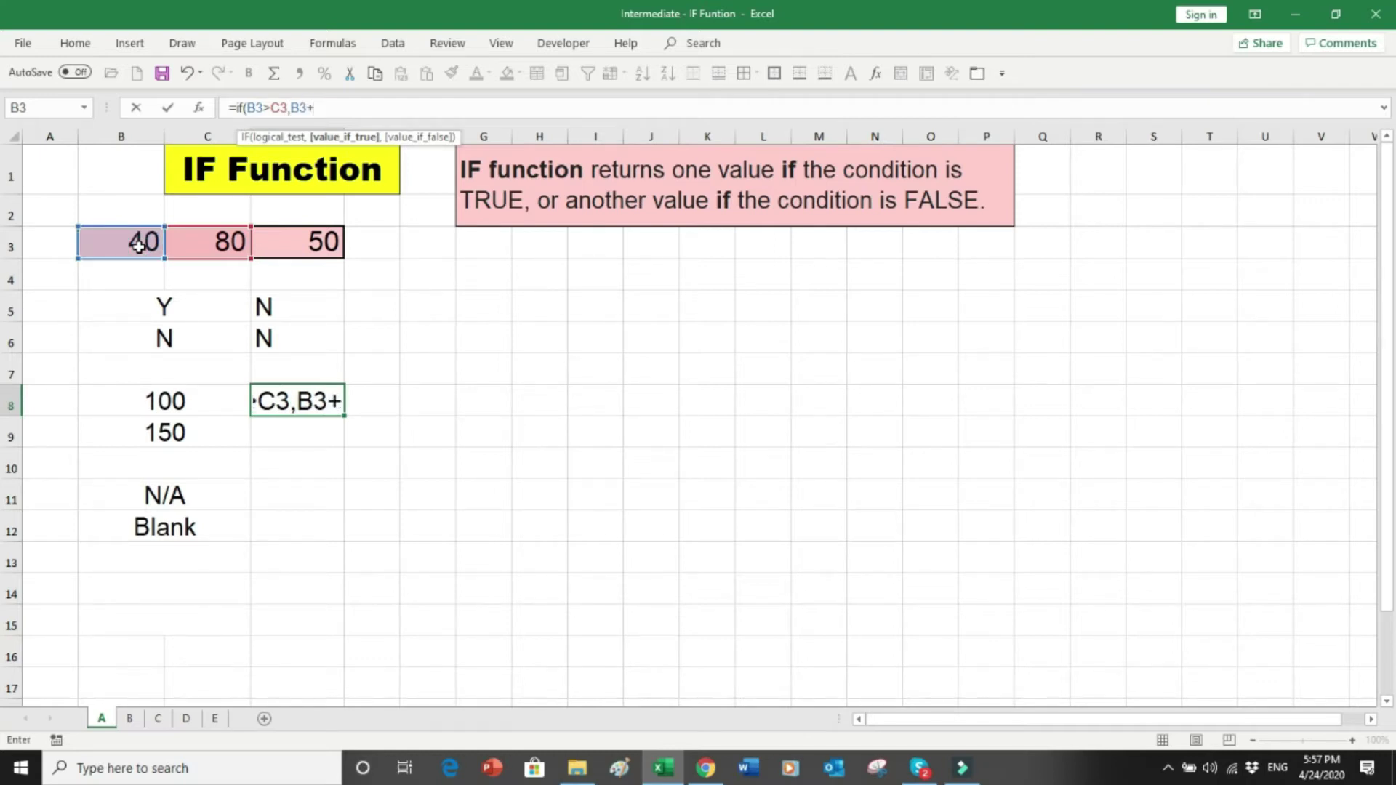
left_click(159, 394)
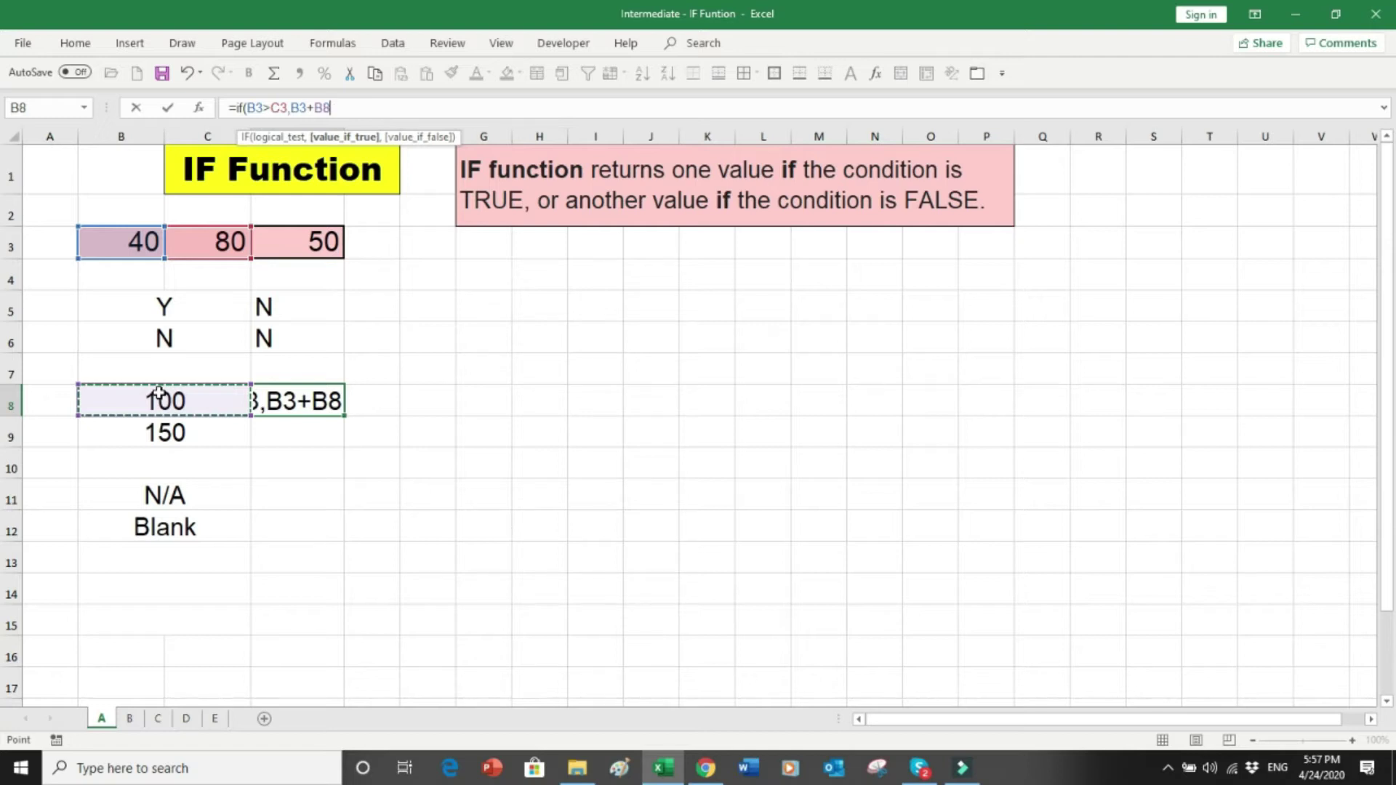
type(",")
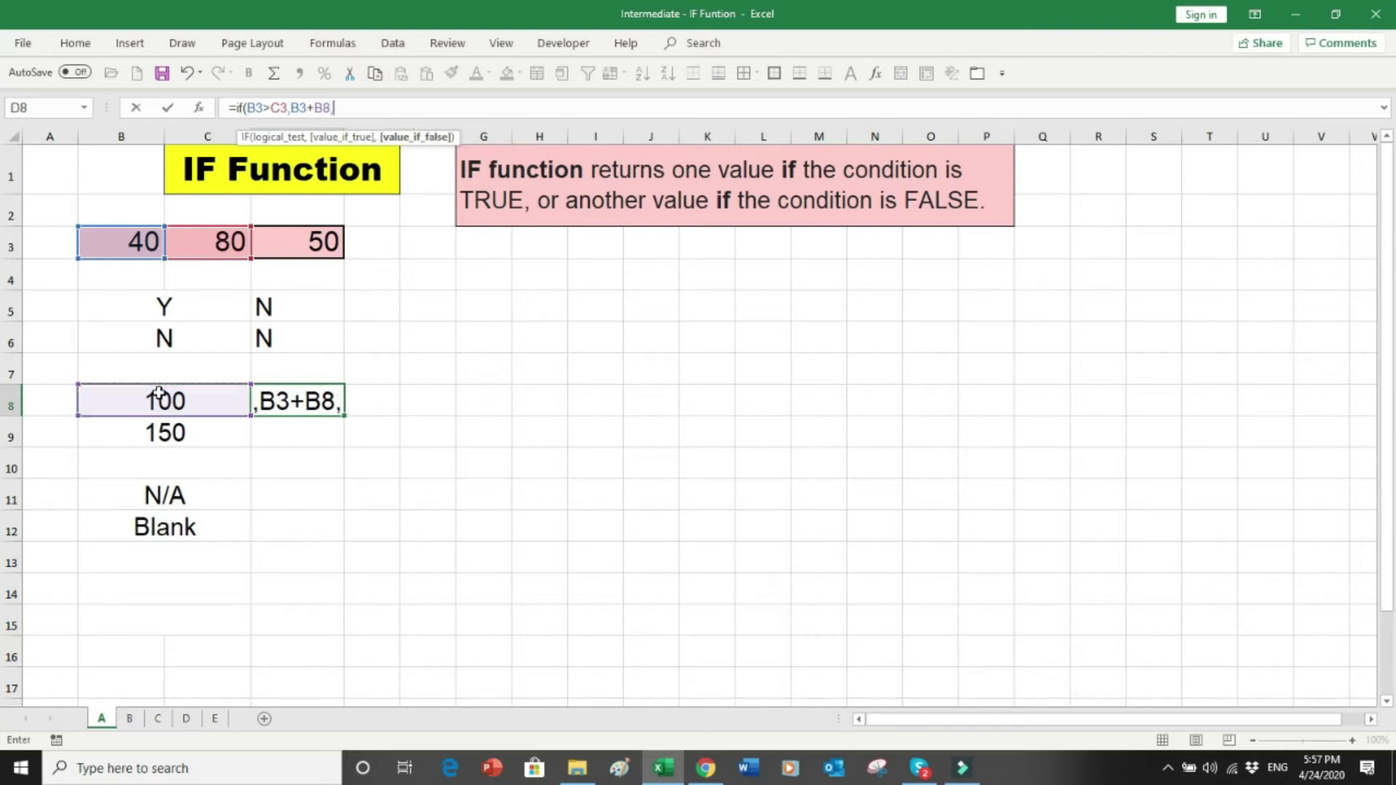
left_click(146, 242)
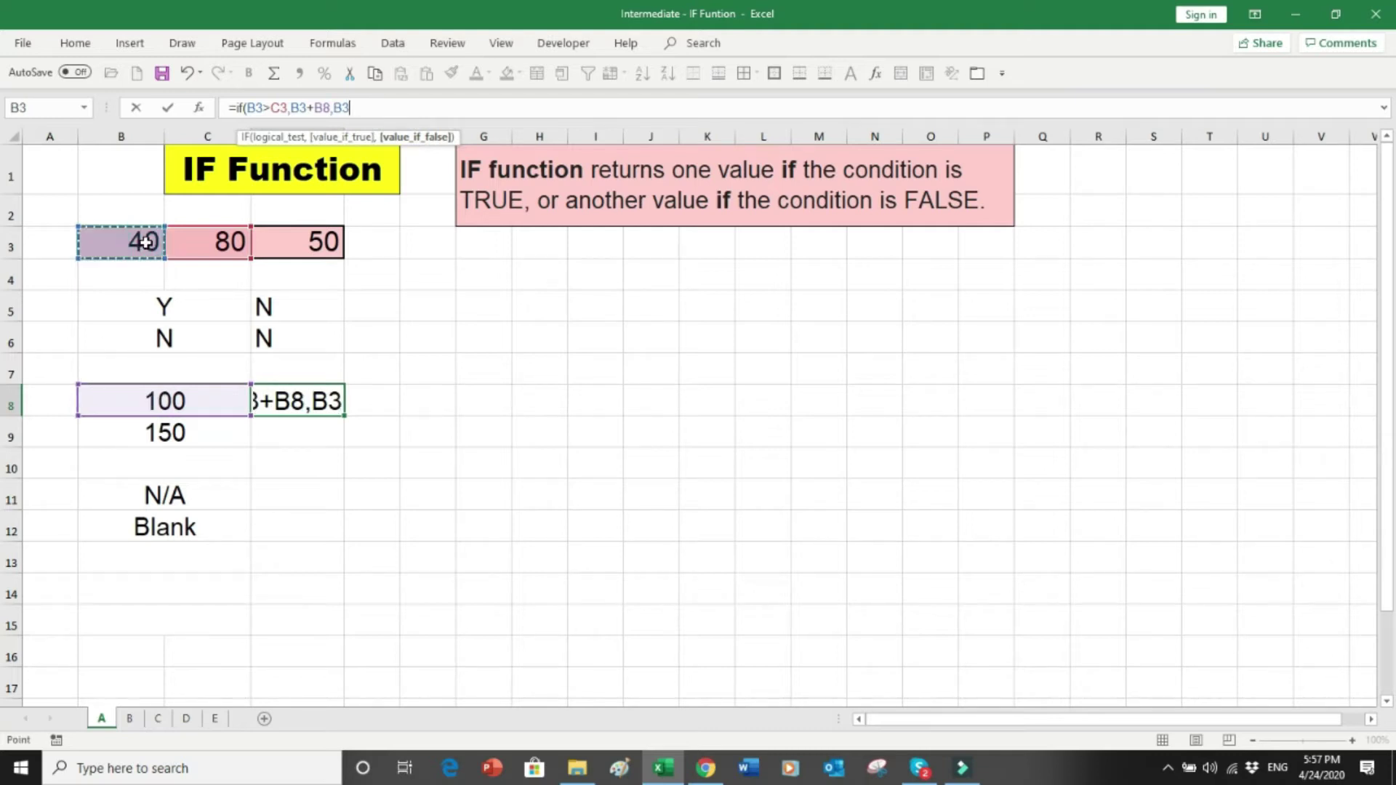
type("+")
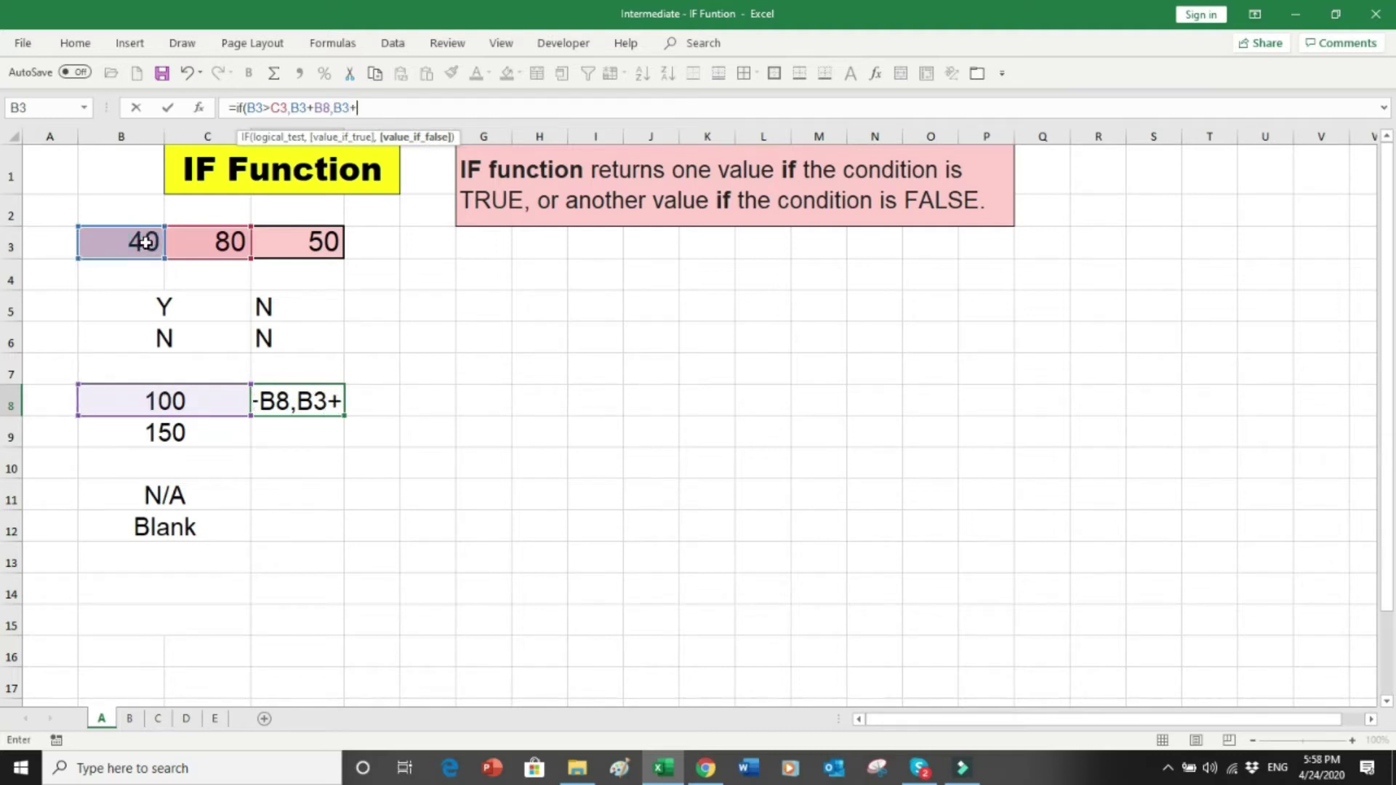
left_click(178, 432)
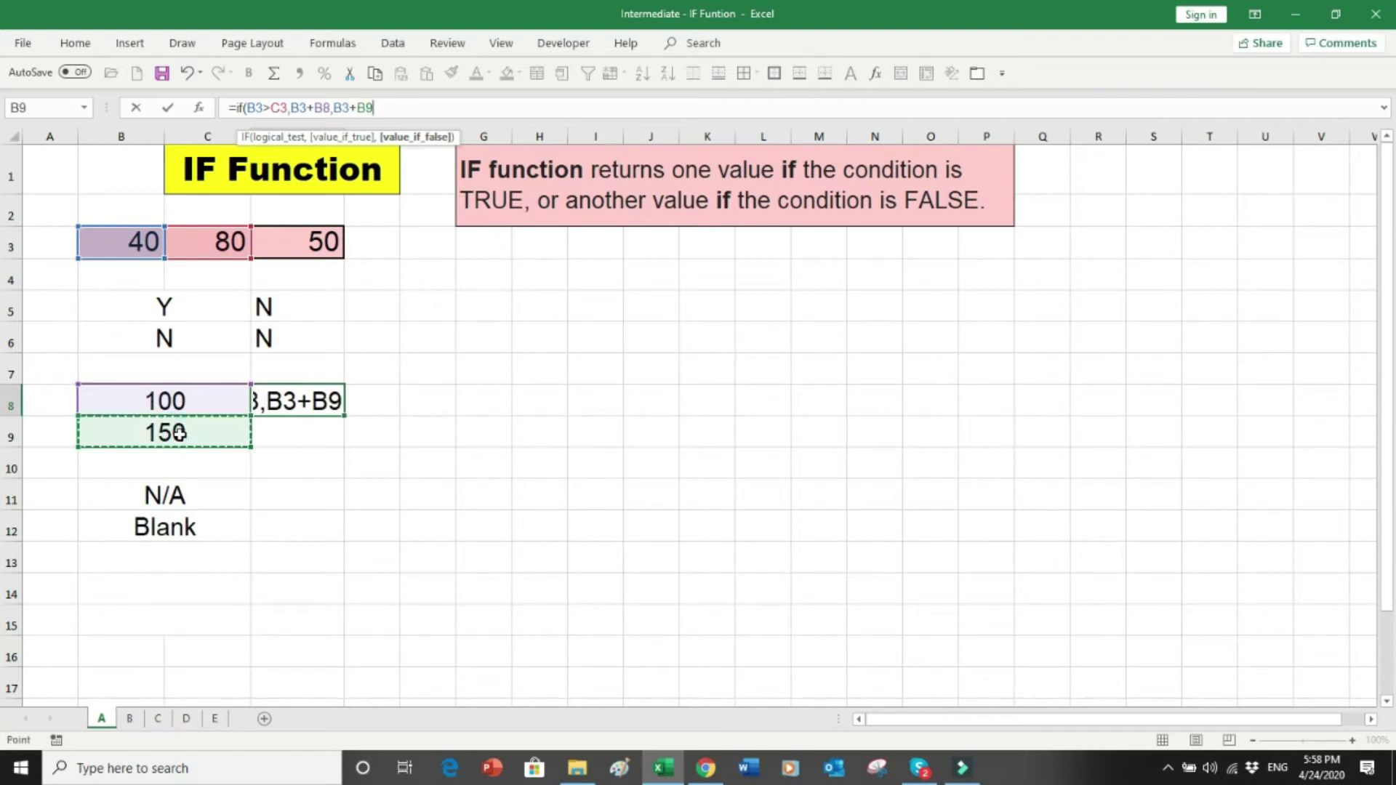
type(")")
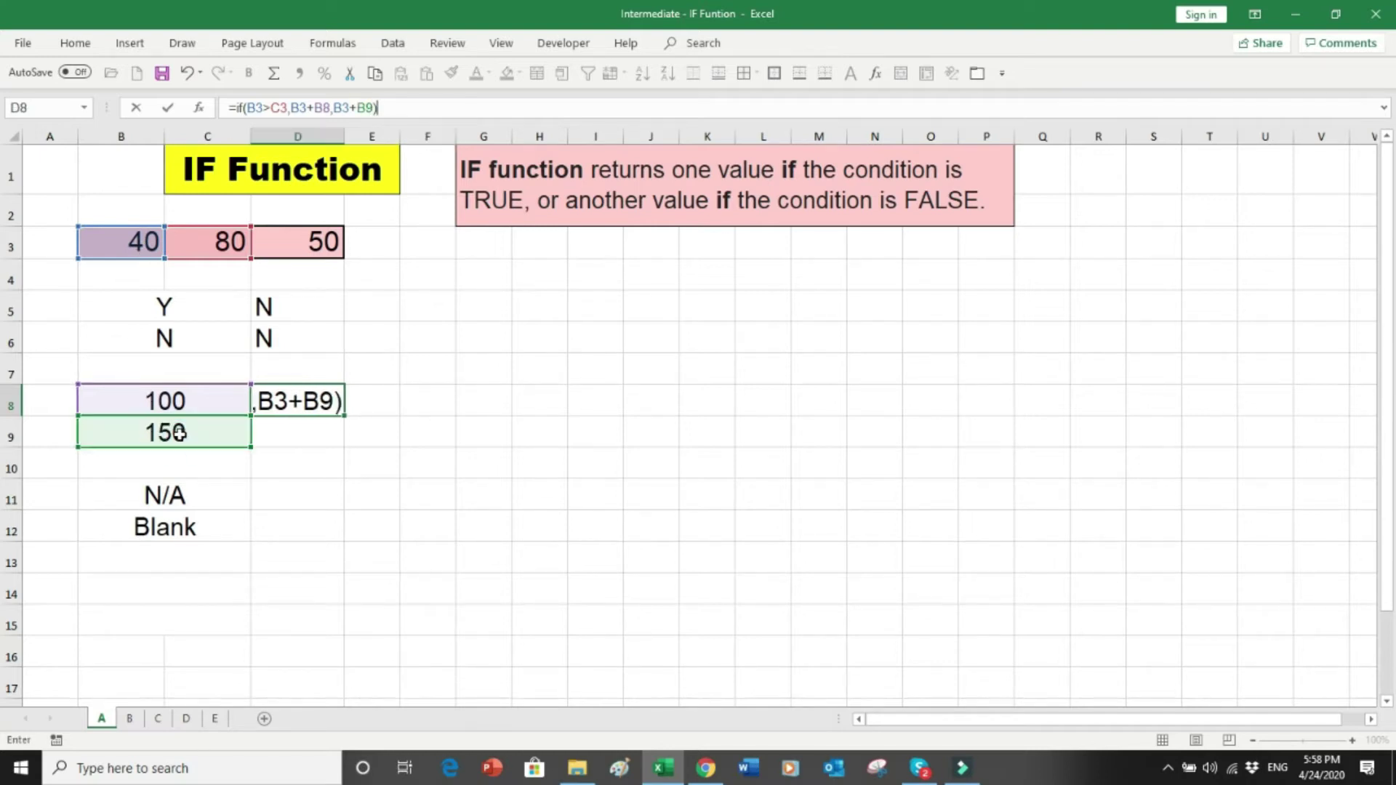
key("Return")
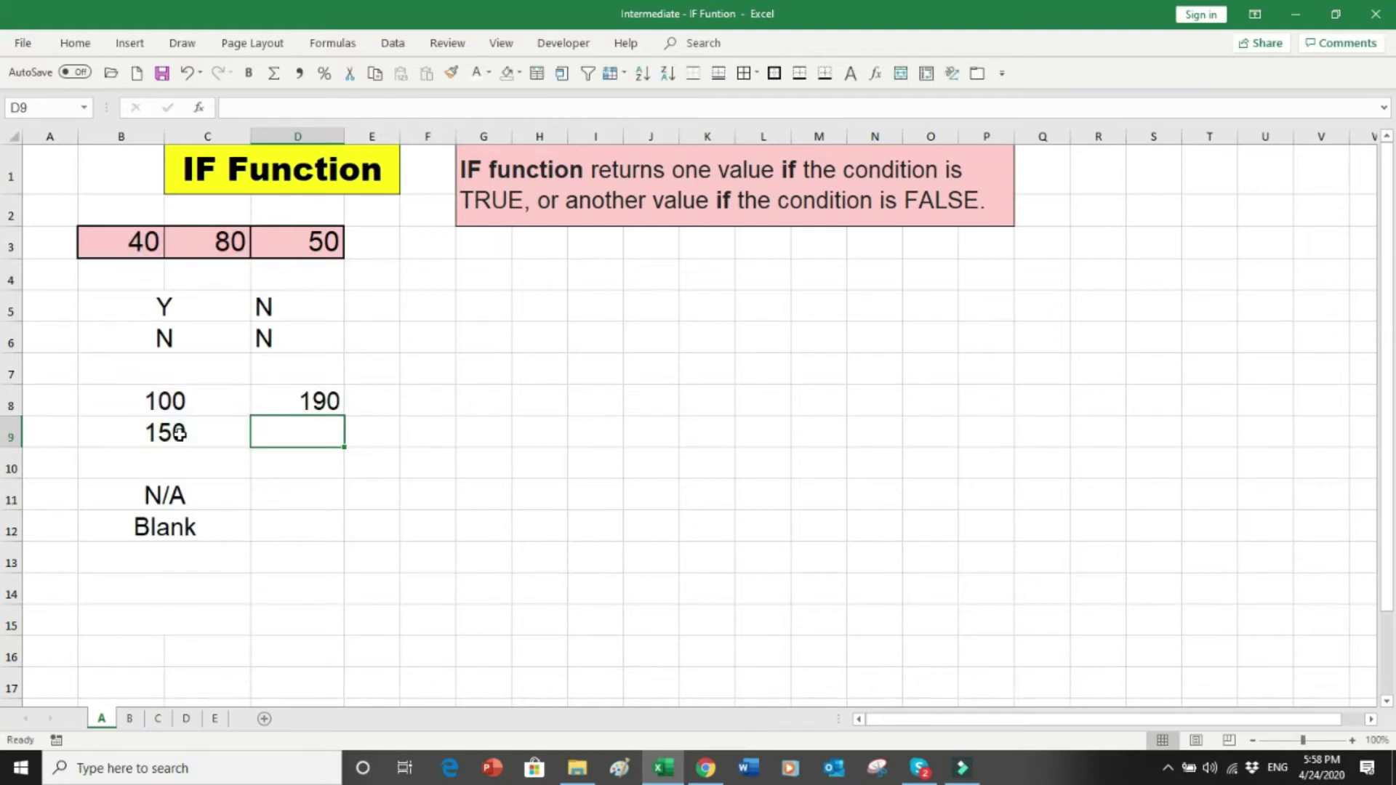
- Review the logical test and the value-if-true argument of the IF formula in D8
key("Up")
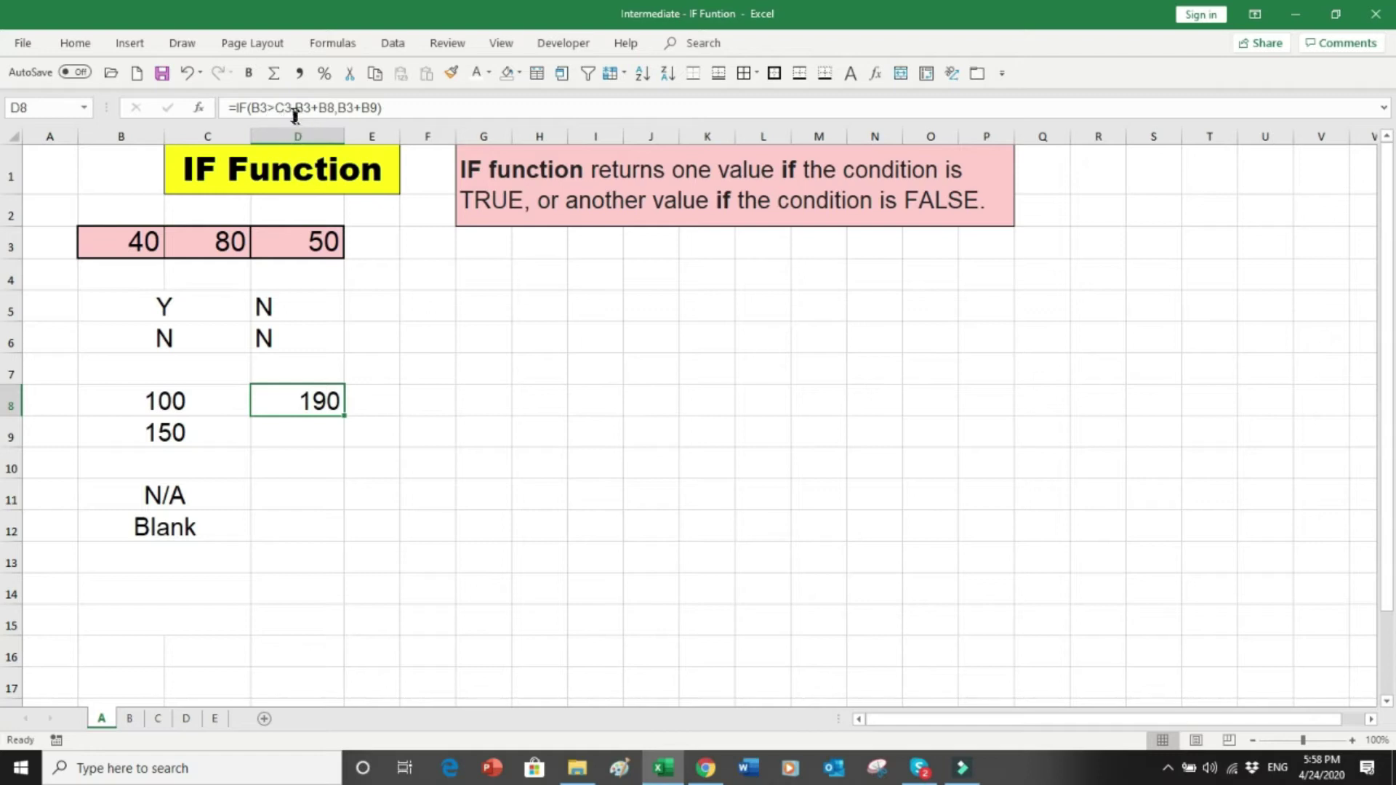
left_click_drag(252, 107, 290, 107)
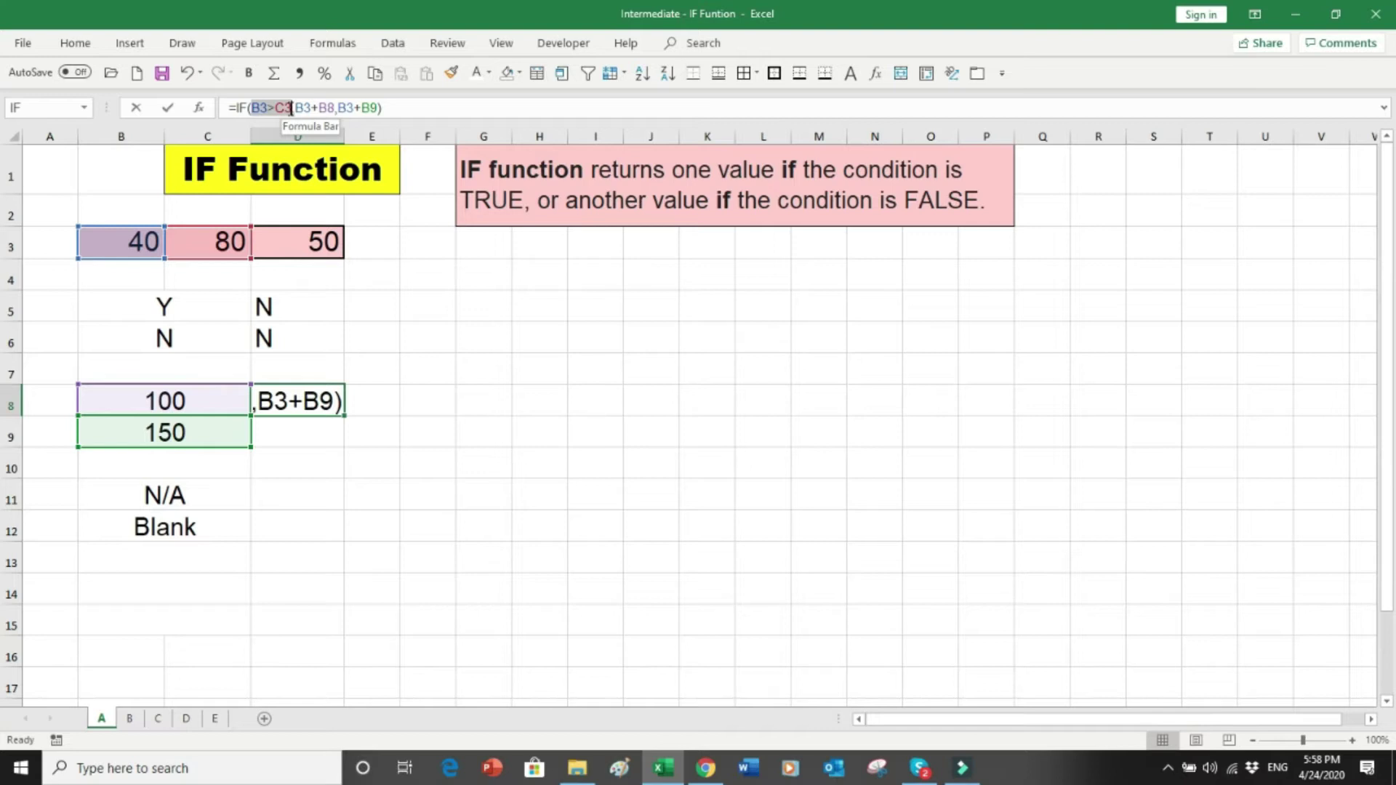
left_click(300, 107)
left_click_drag(300, 108, 328, 107)
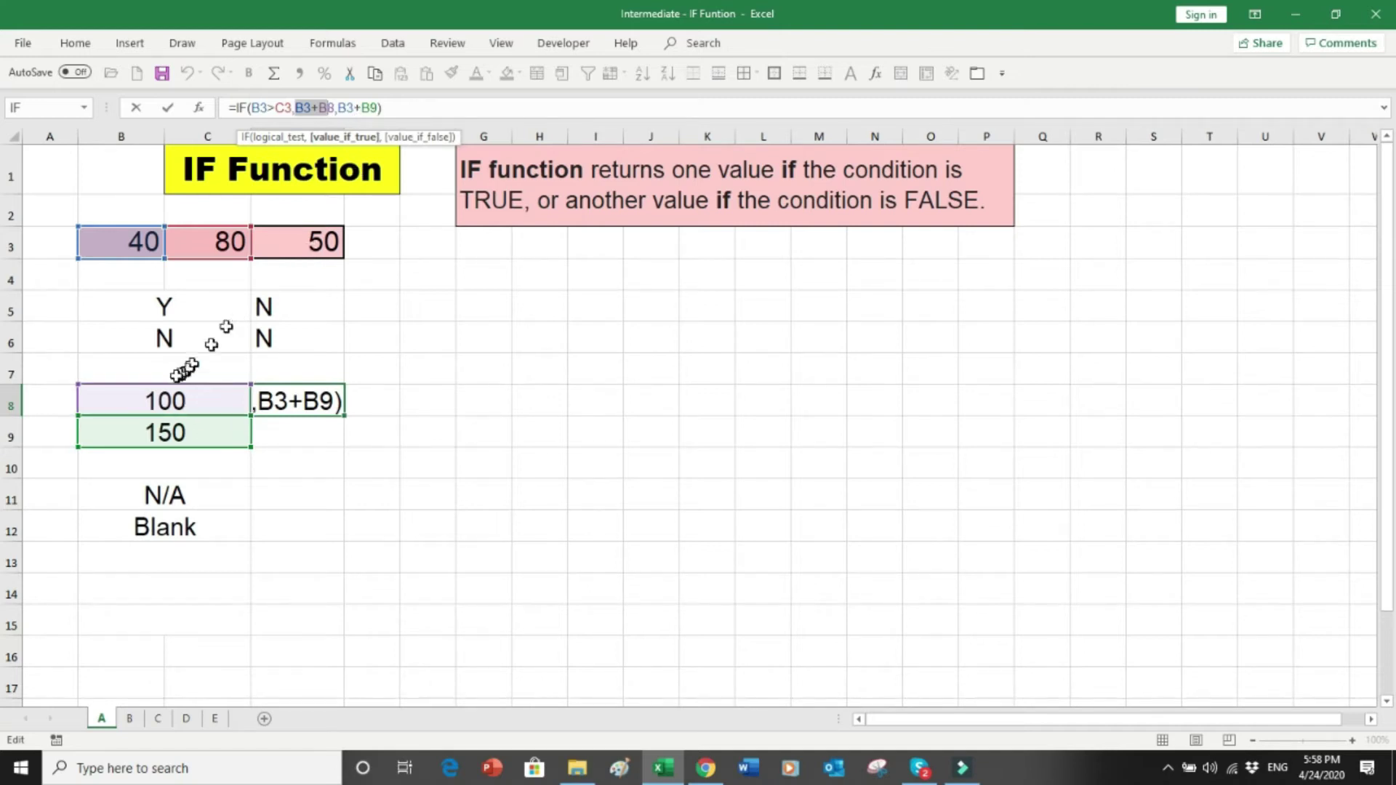
key("ctrl+Return")
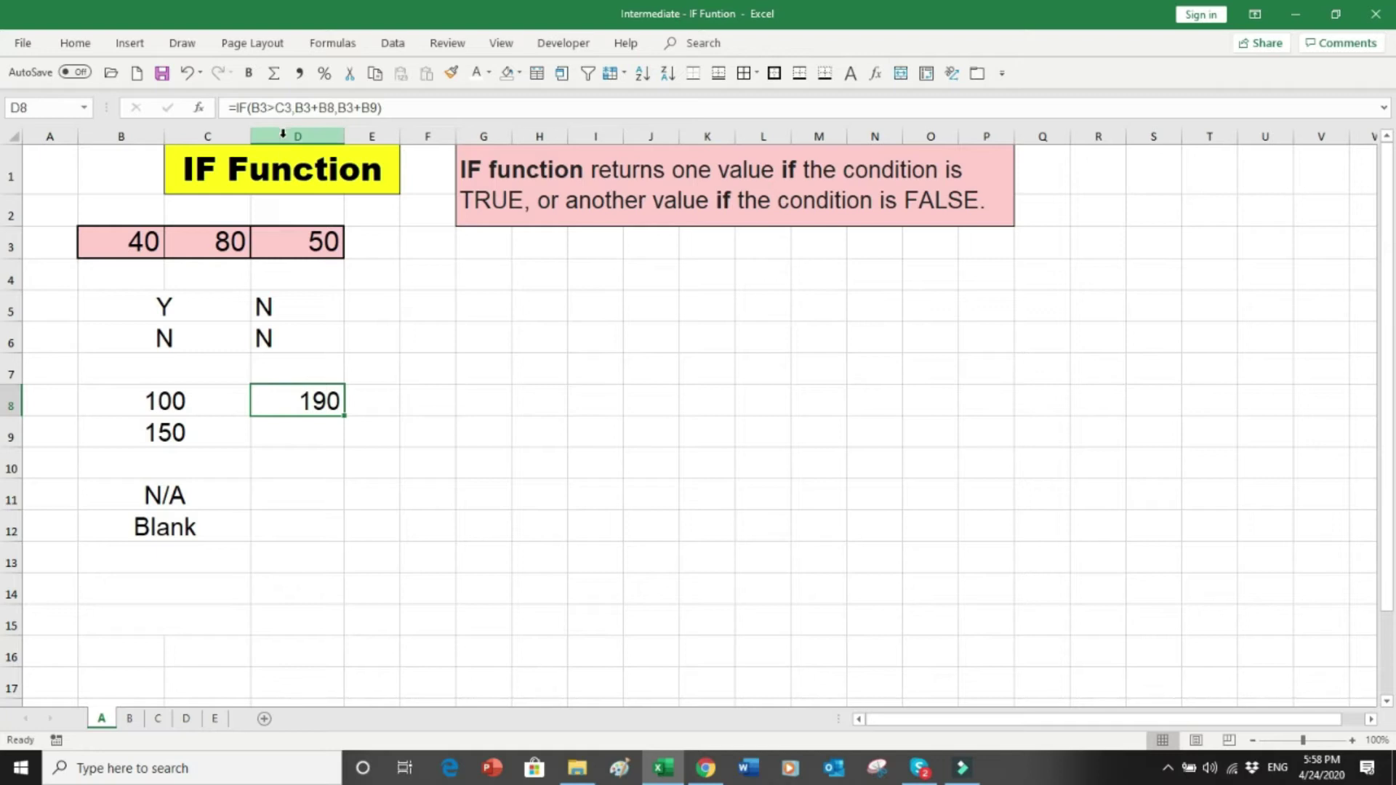
left_click(290, 434)
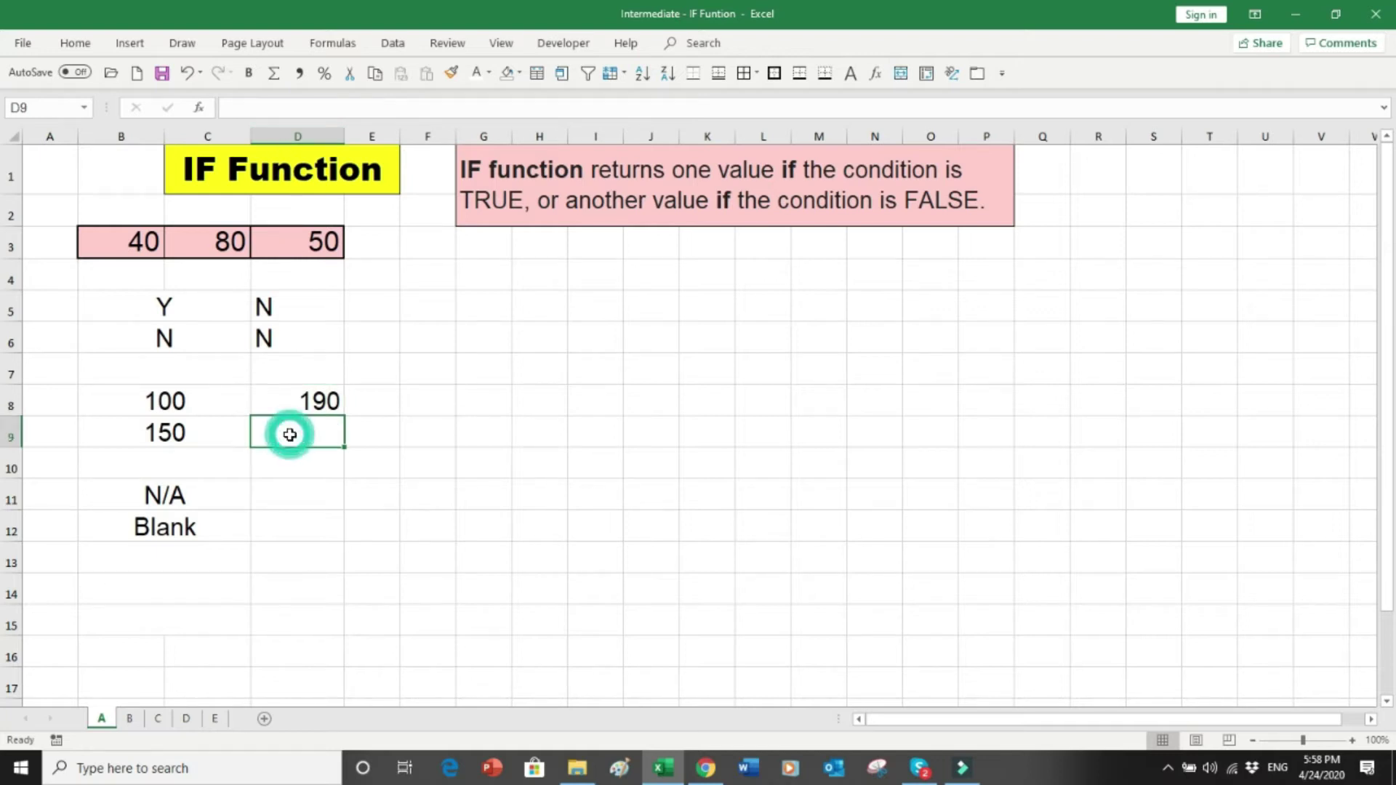
type("=")
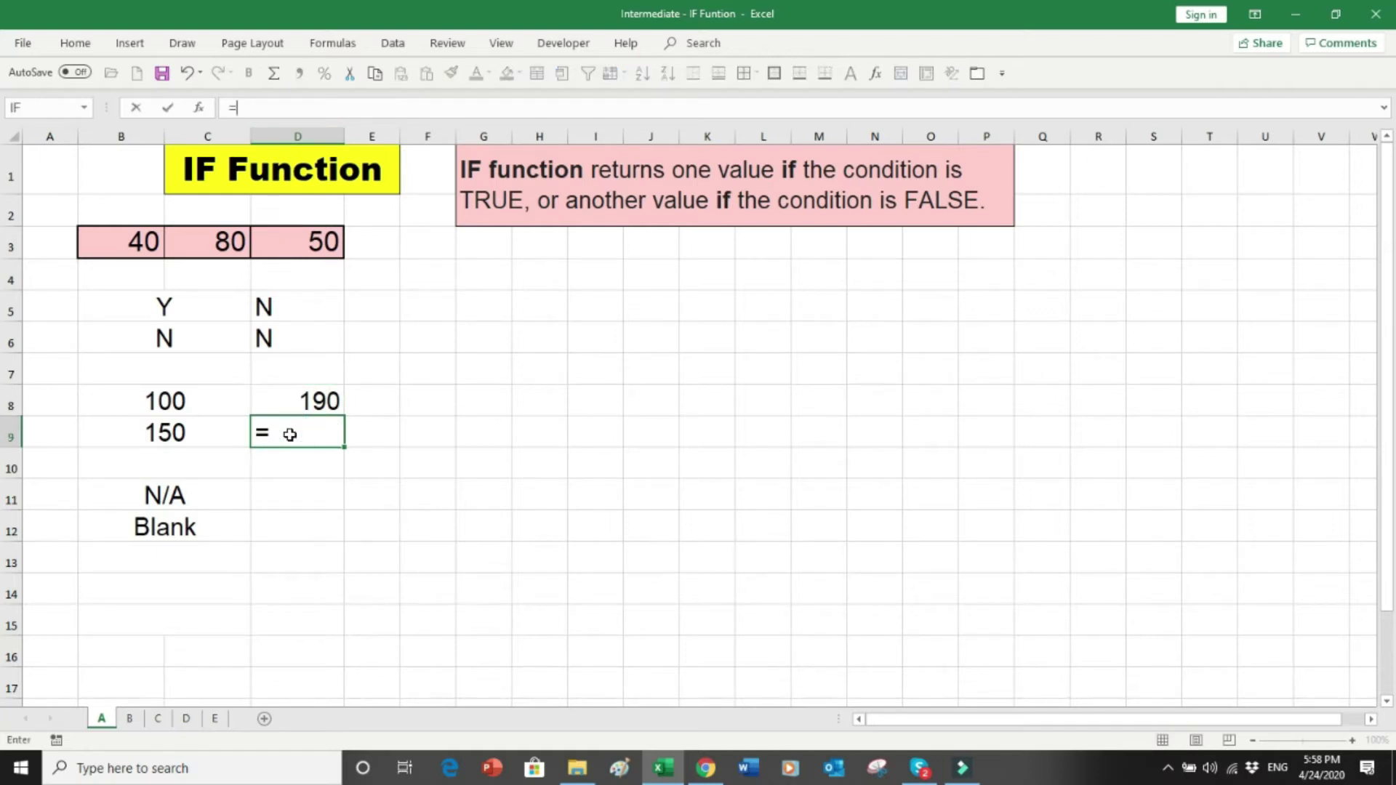
type("IF(")
key("Escape")
left_click(326, 399)
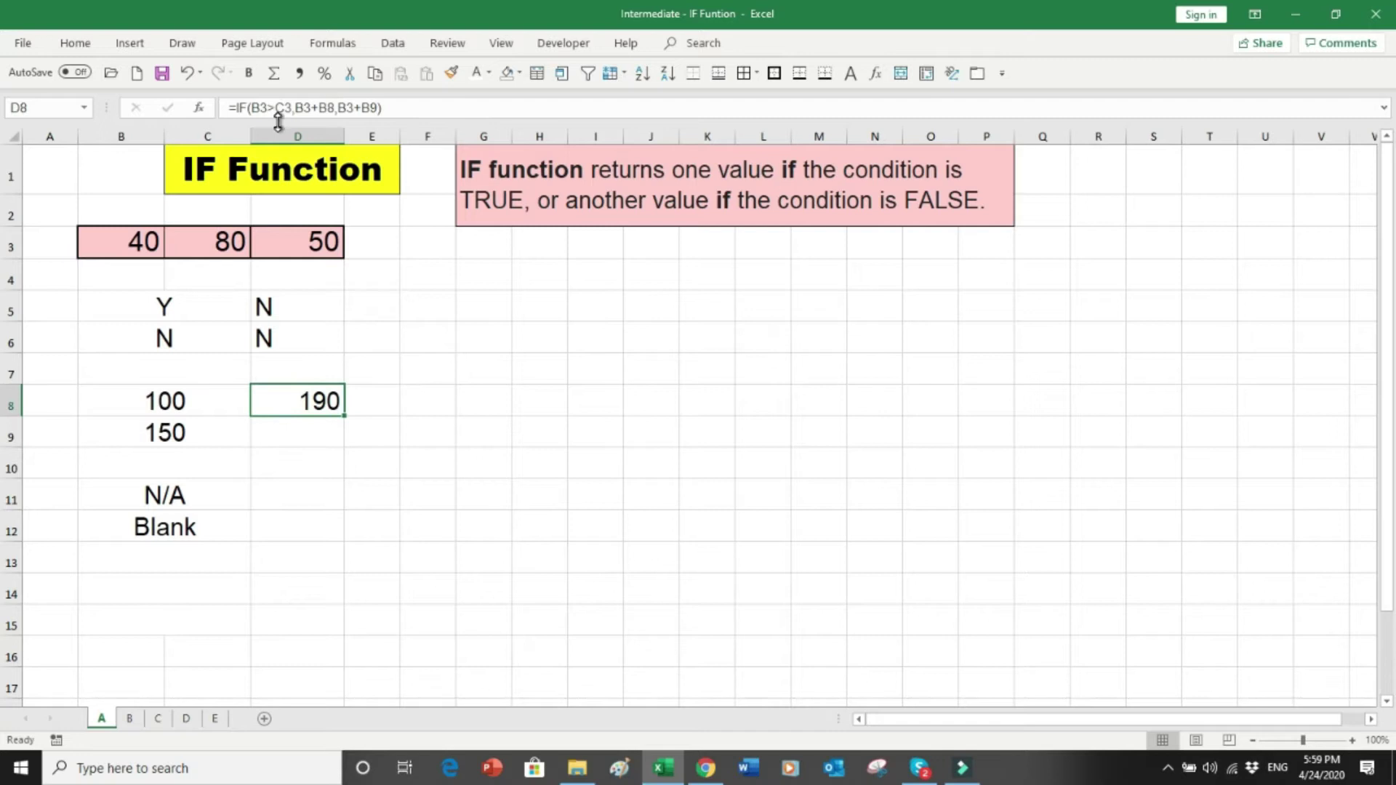
- Begin a manually written IF formula in cell D9 with B3<C3 as the logical test
left_click(301, 431)
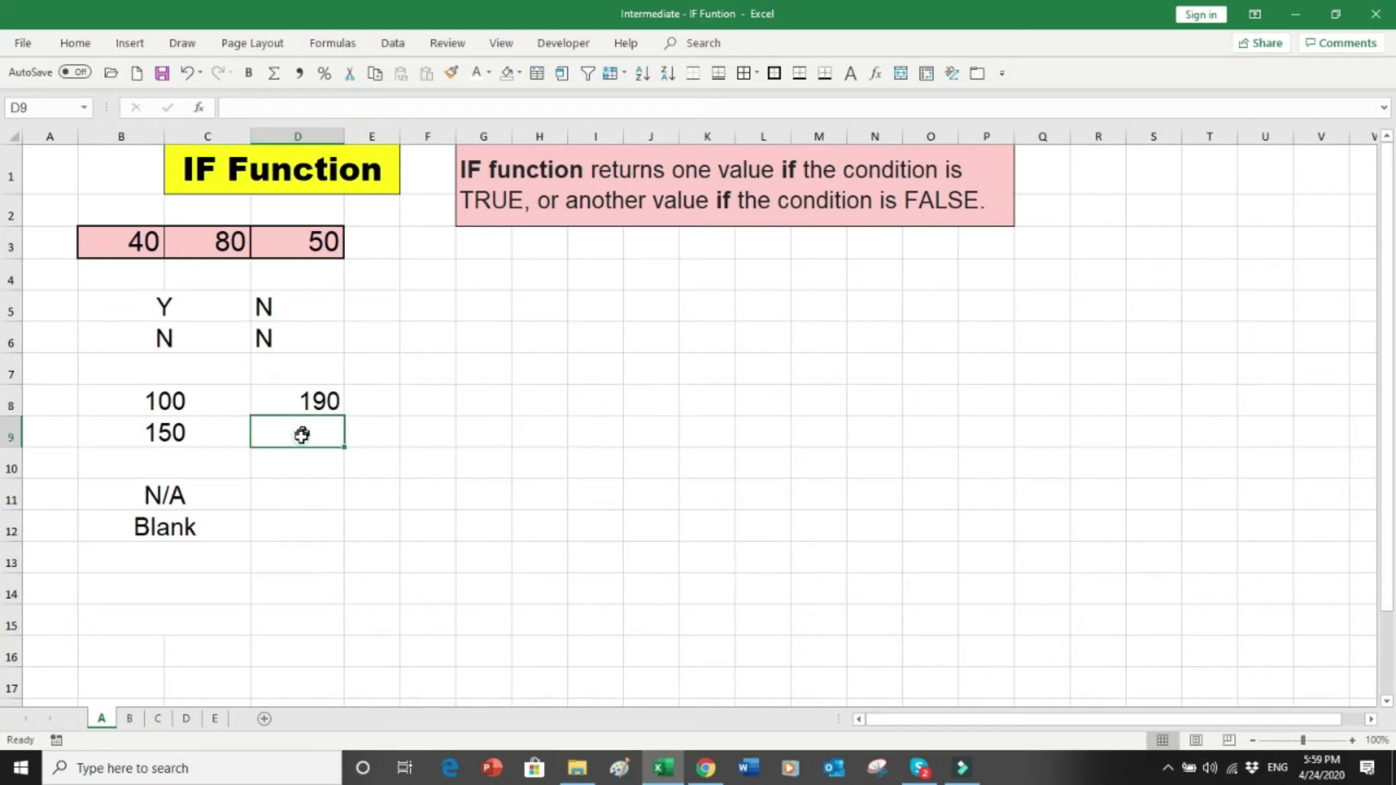
type("=")
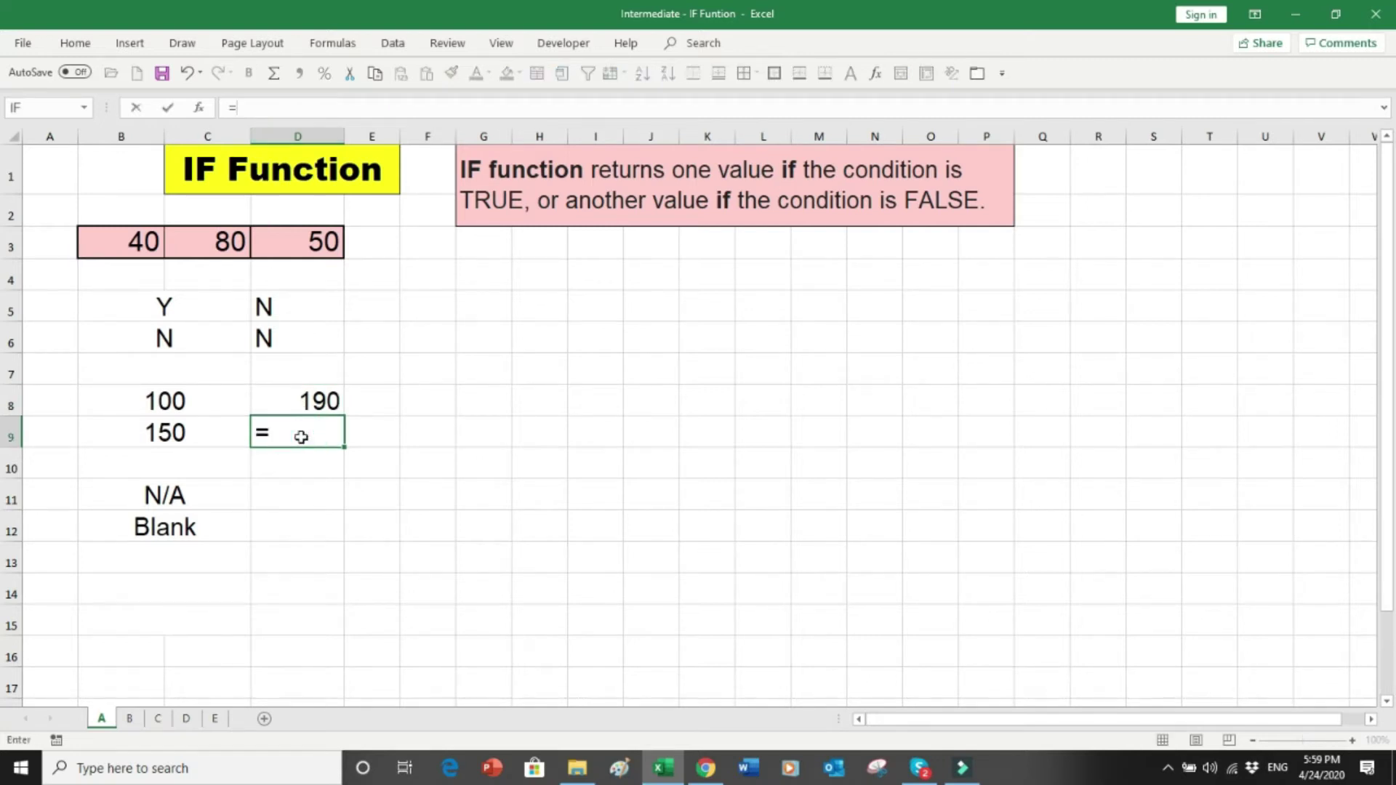
type("IF(")
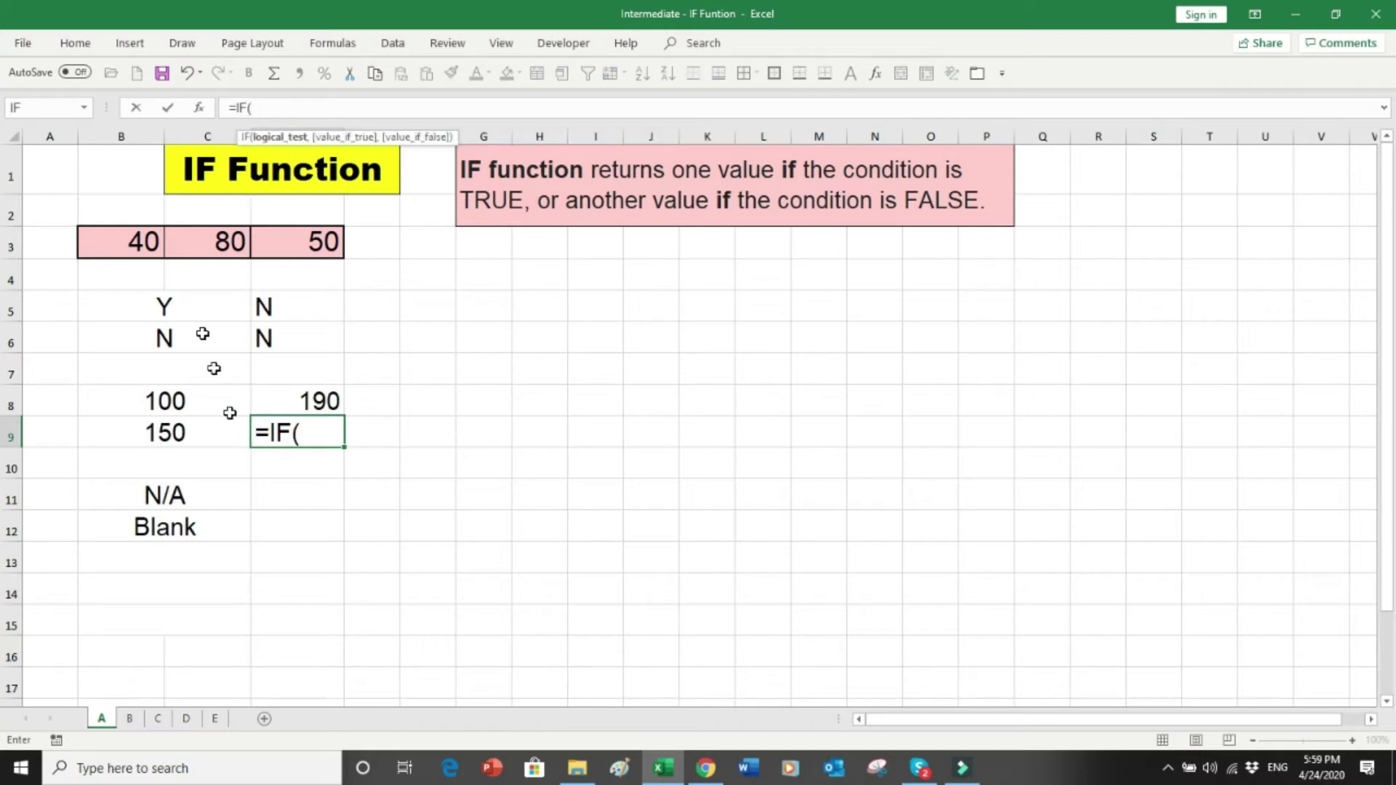
left_click(146, 246)
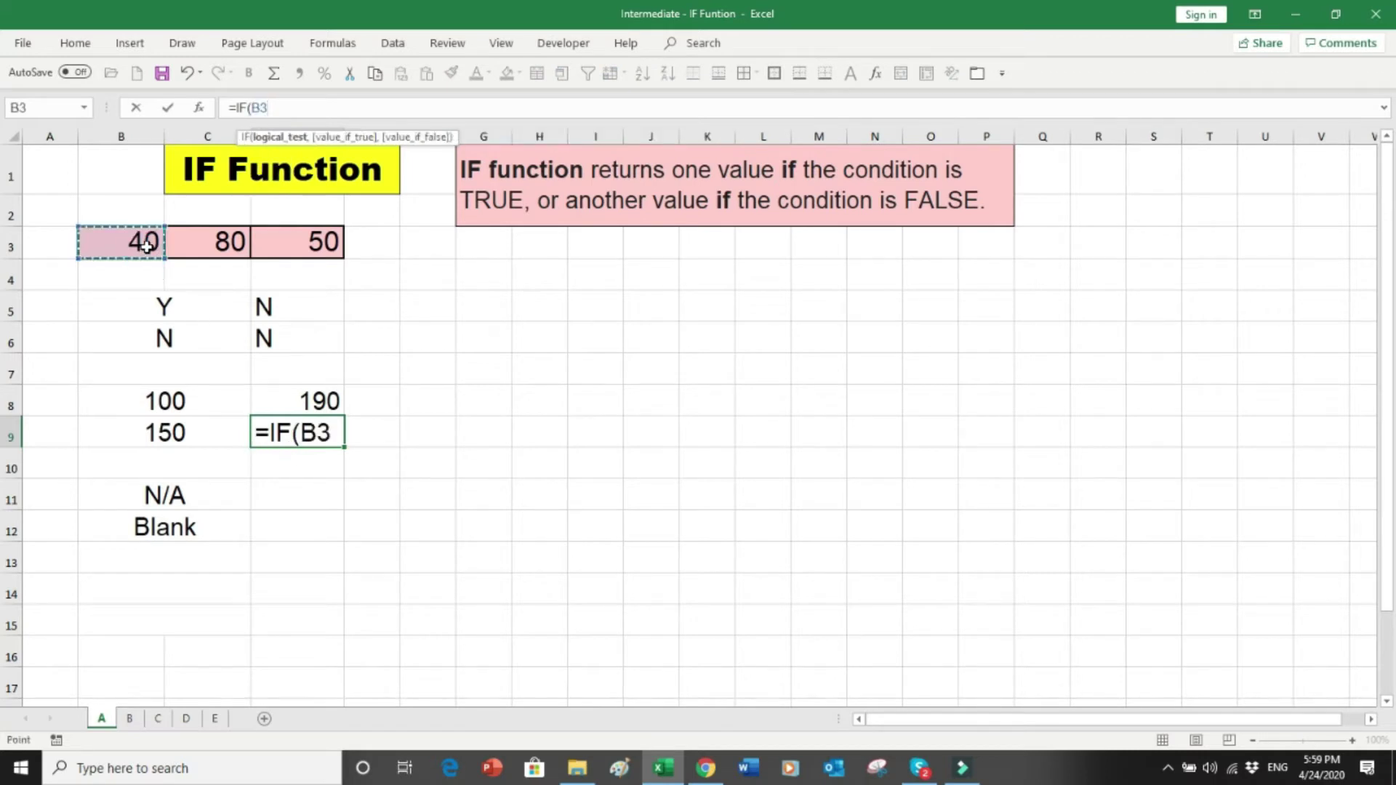
type("<=")
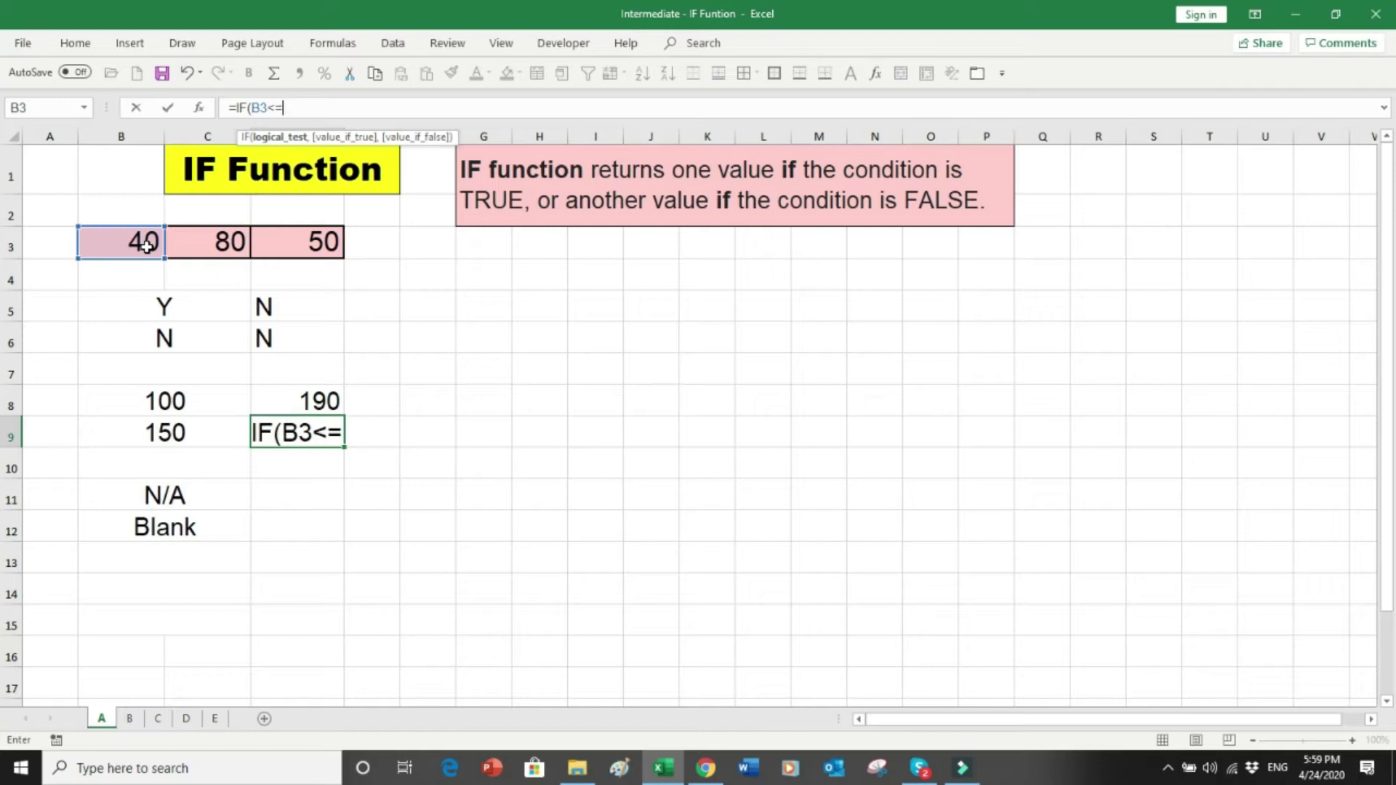
key("BackSpace")
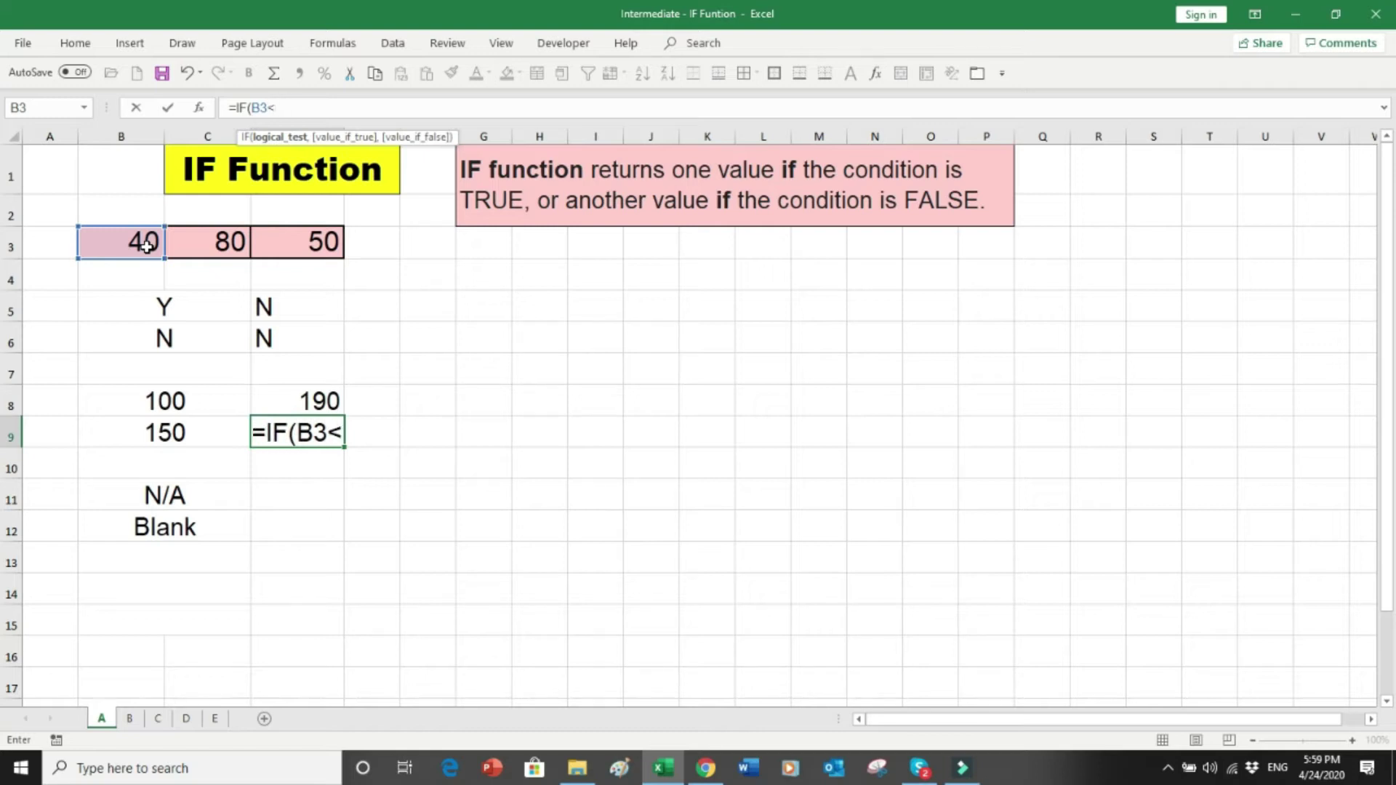
left_click(192, 244)
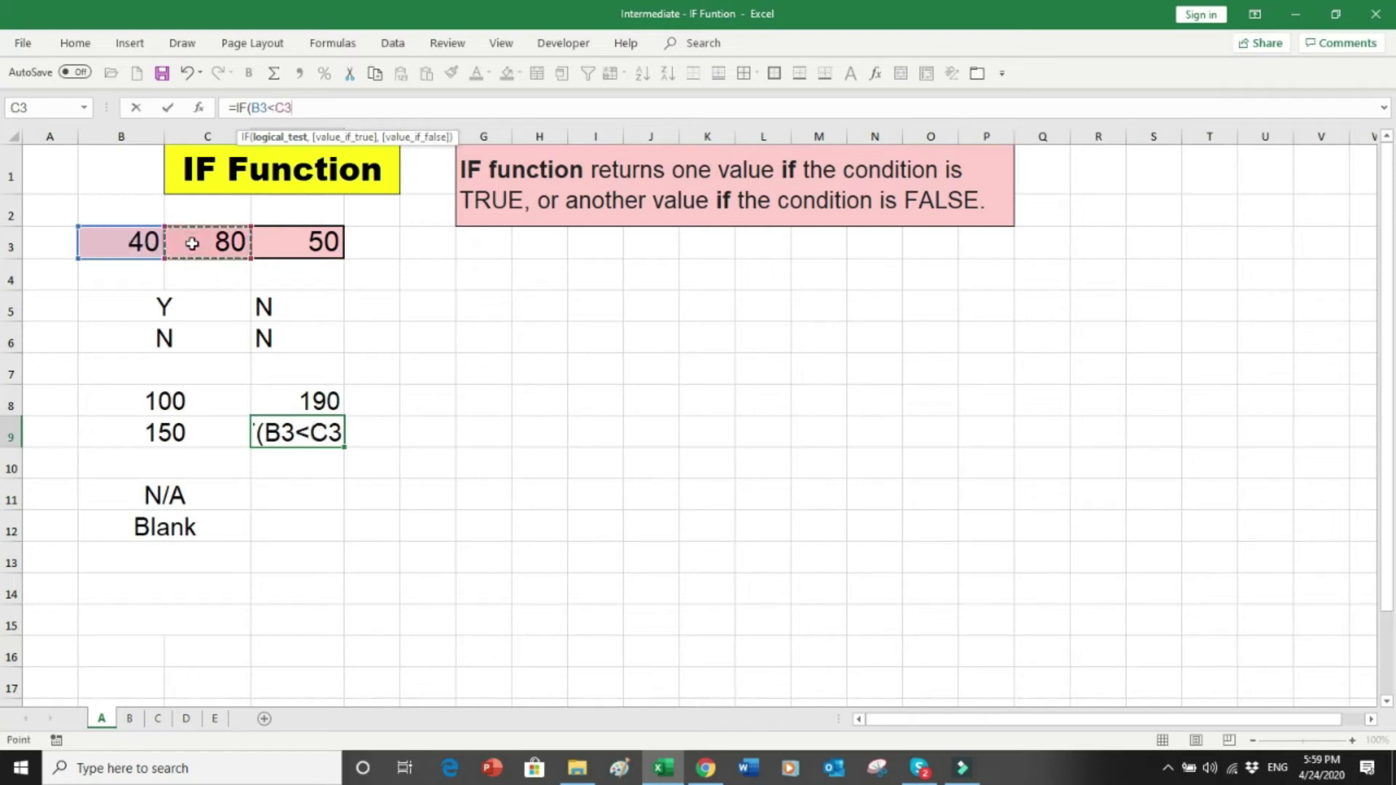
type(",")
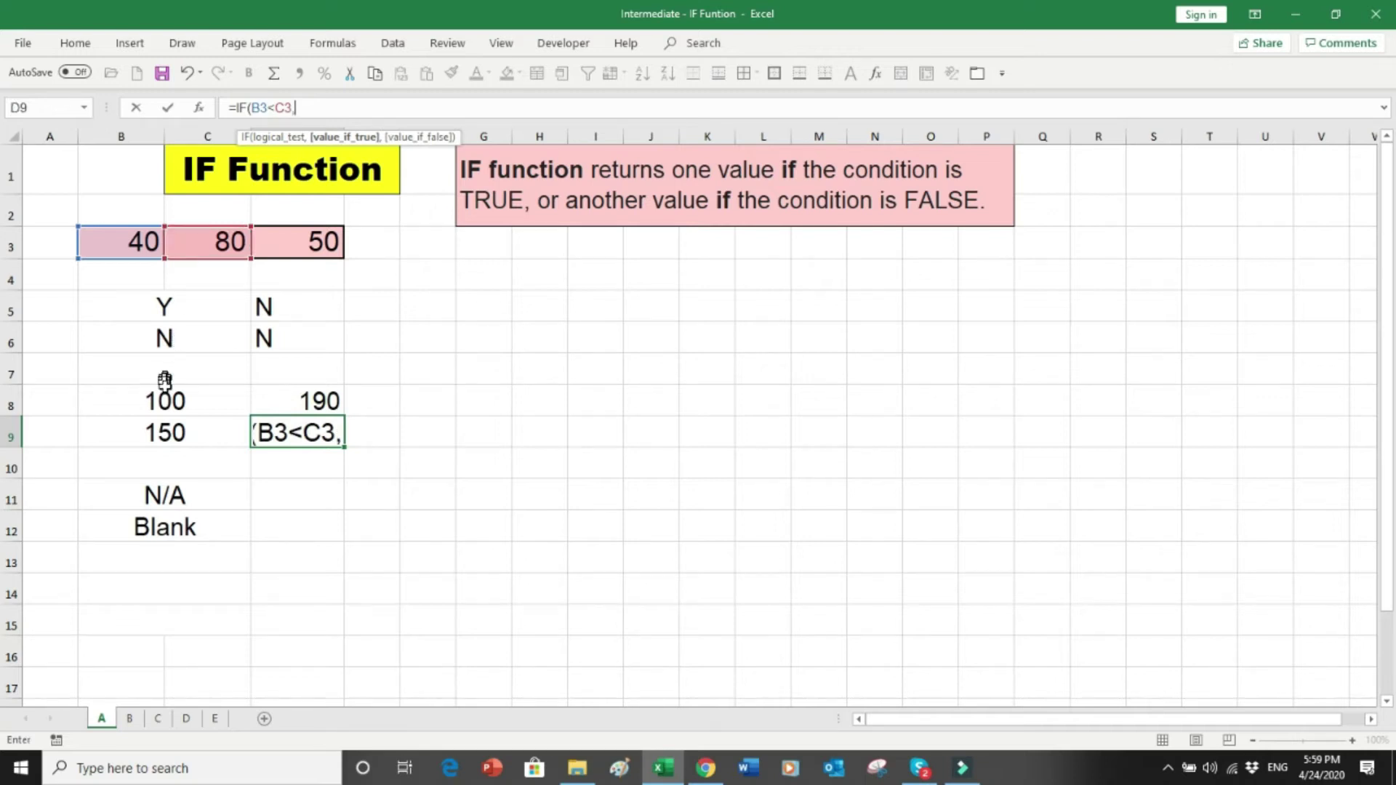
- Complete the D9 IF formula with B9+B3 as the value if true and B8+B3 as the value if false
left_click(171, 432)
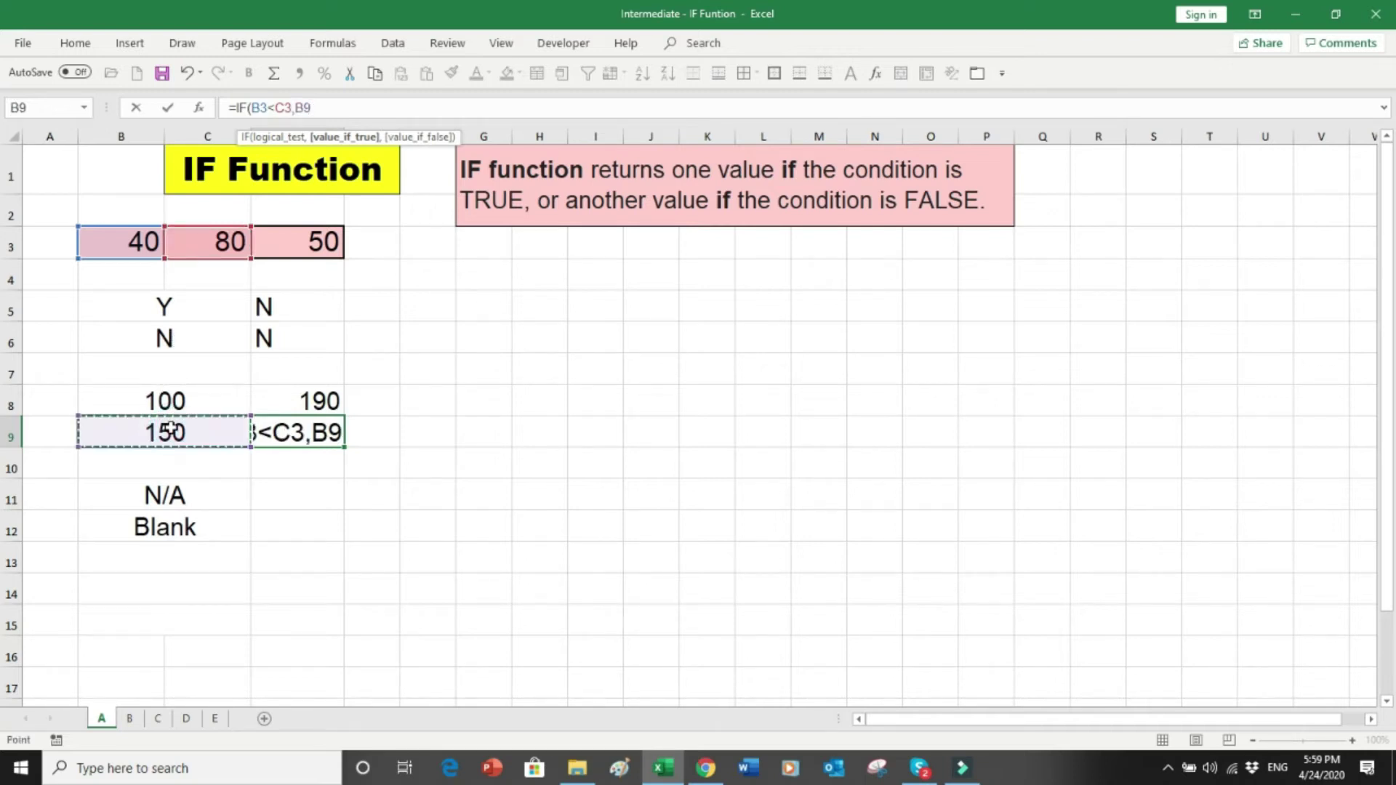
type("+")
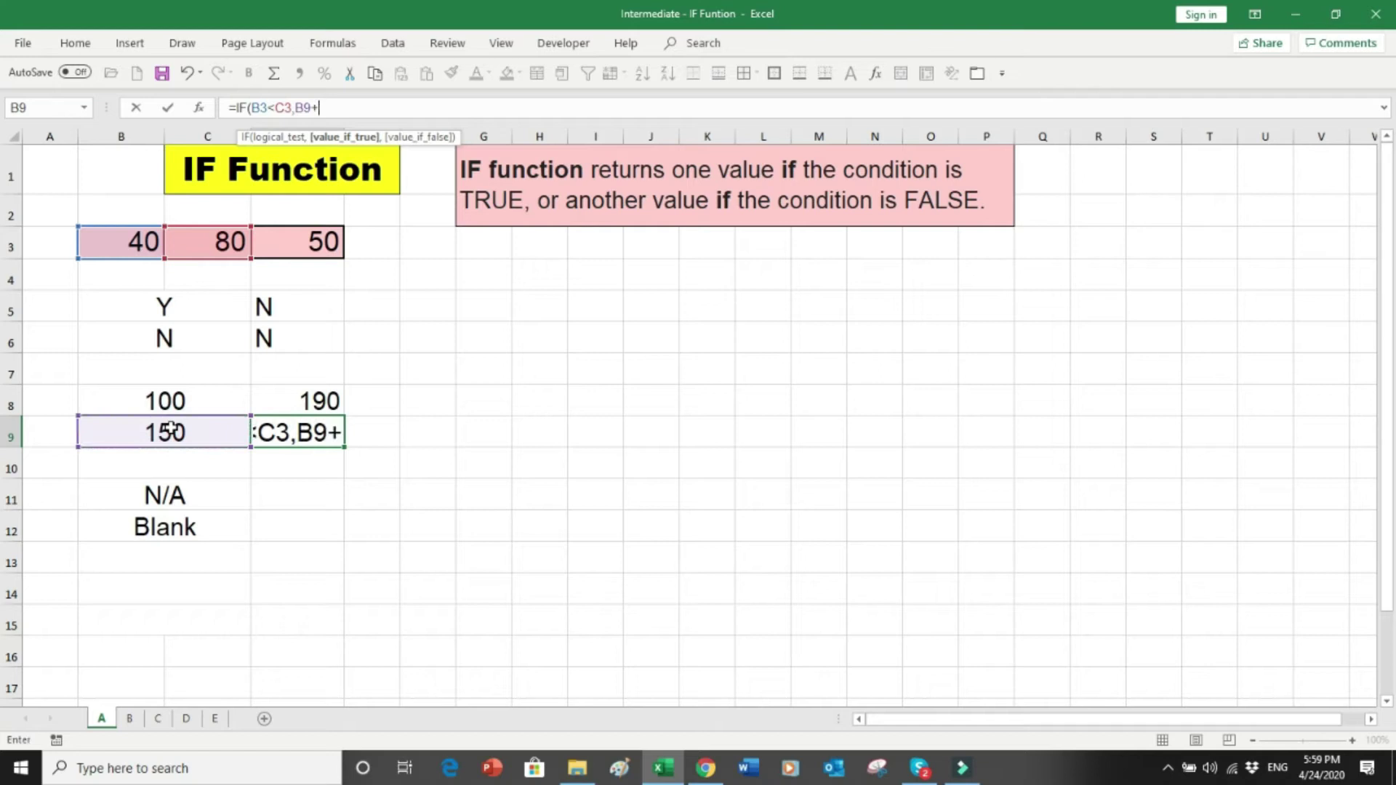
left_click(132, 241)
type(",")
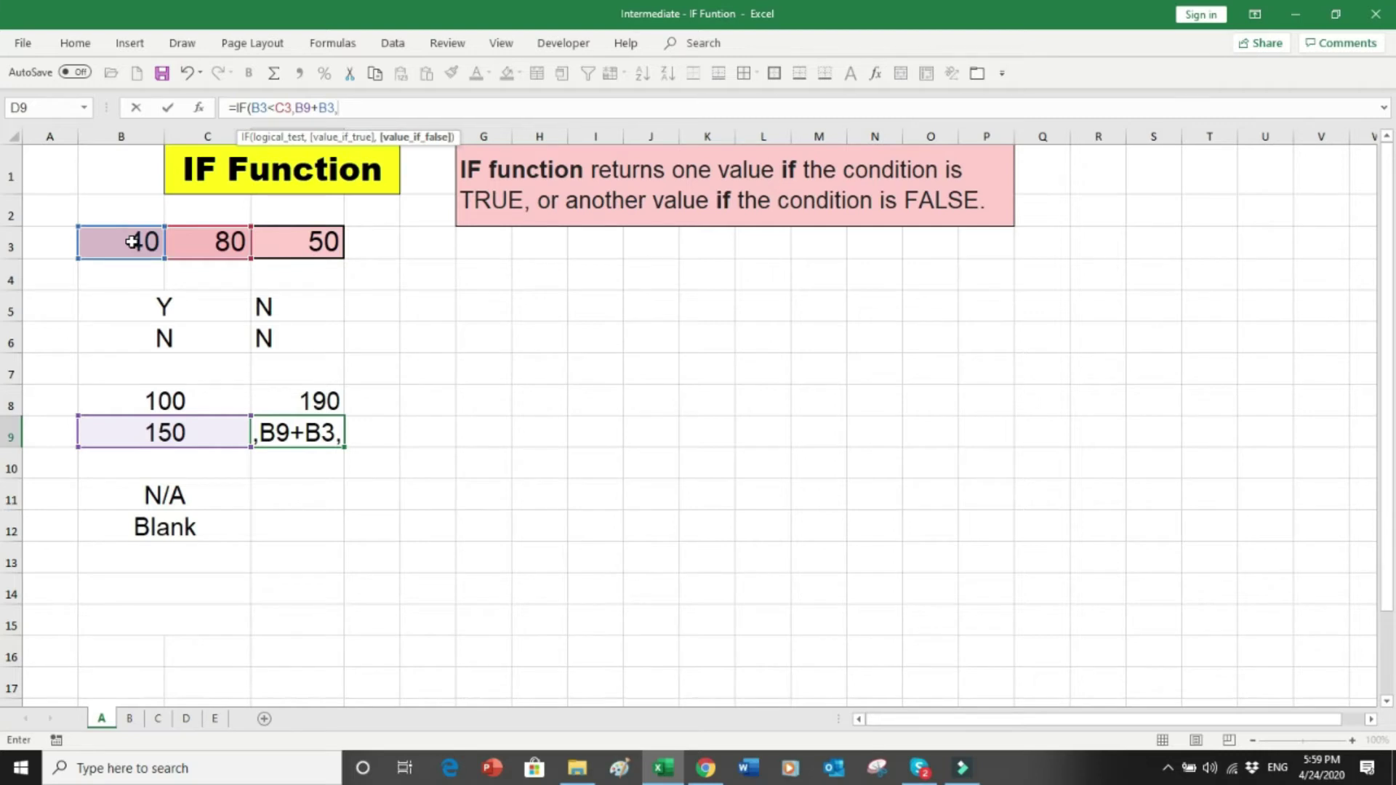
left_click(172, 403)
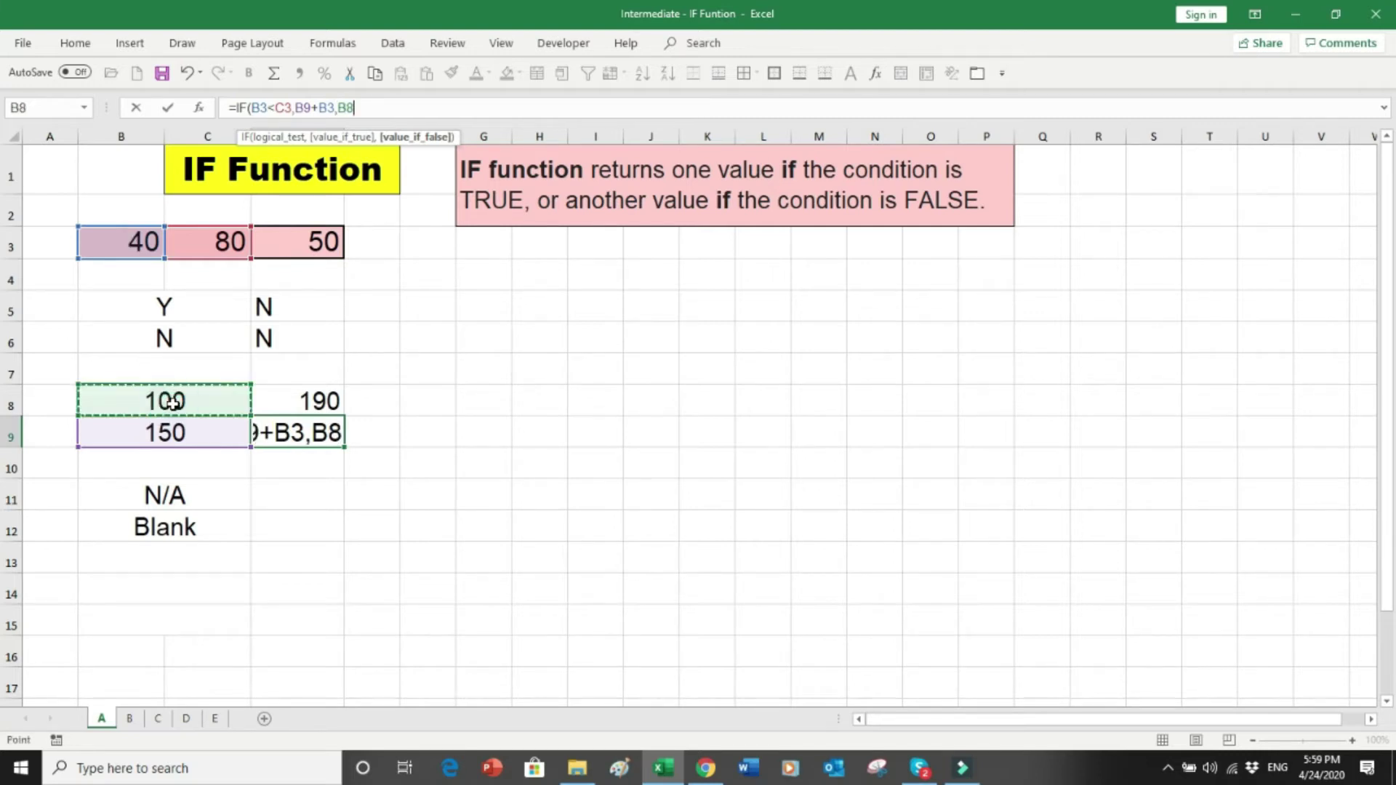
type("+")
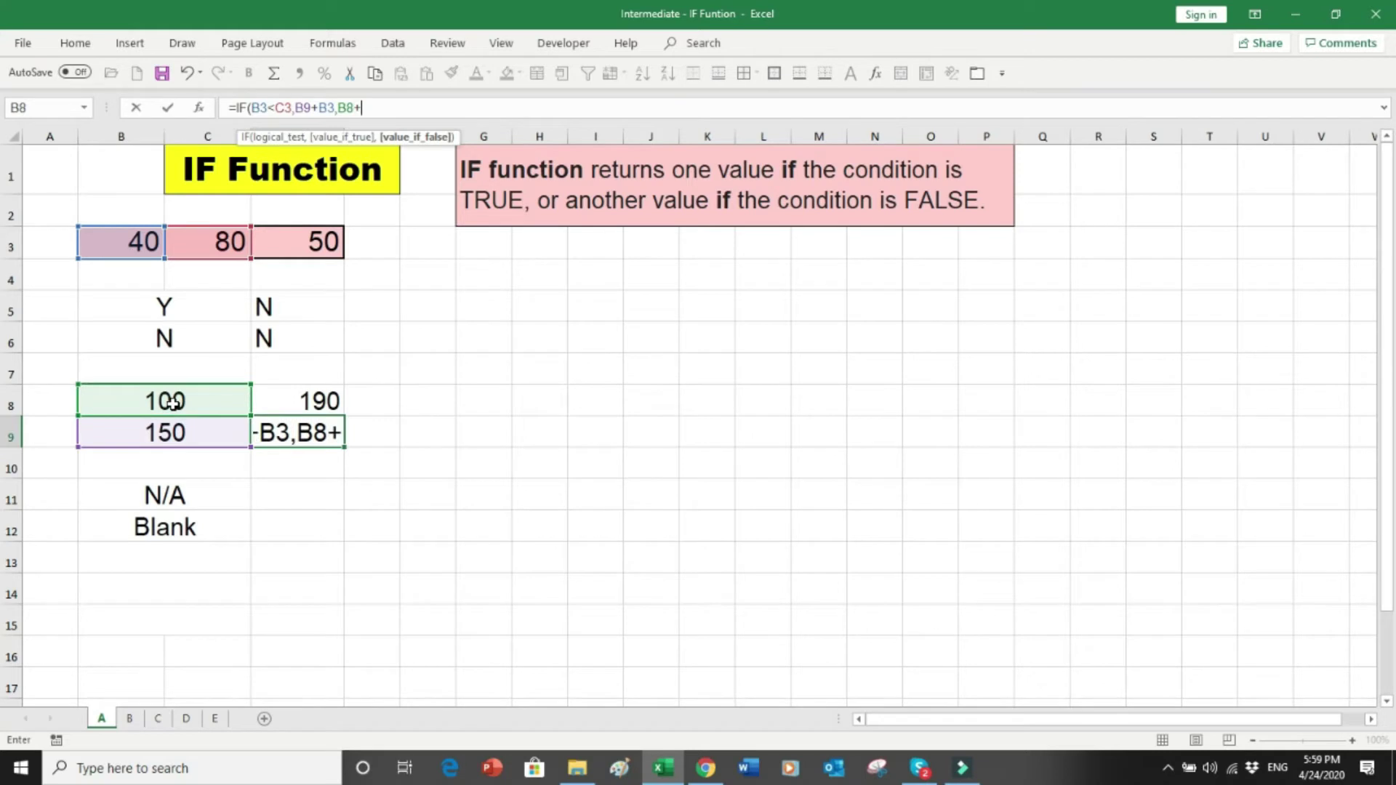
left_click(143, 248)
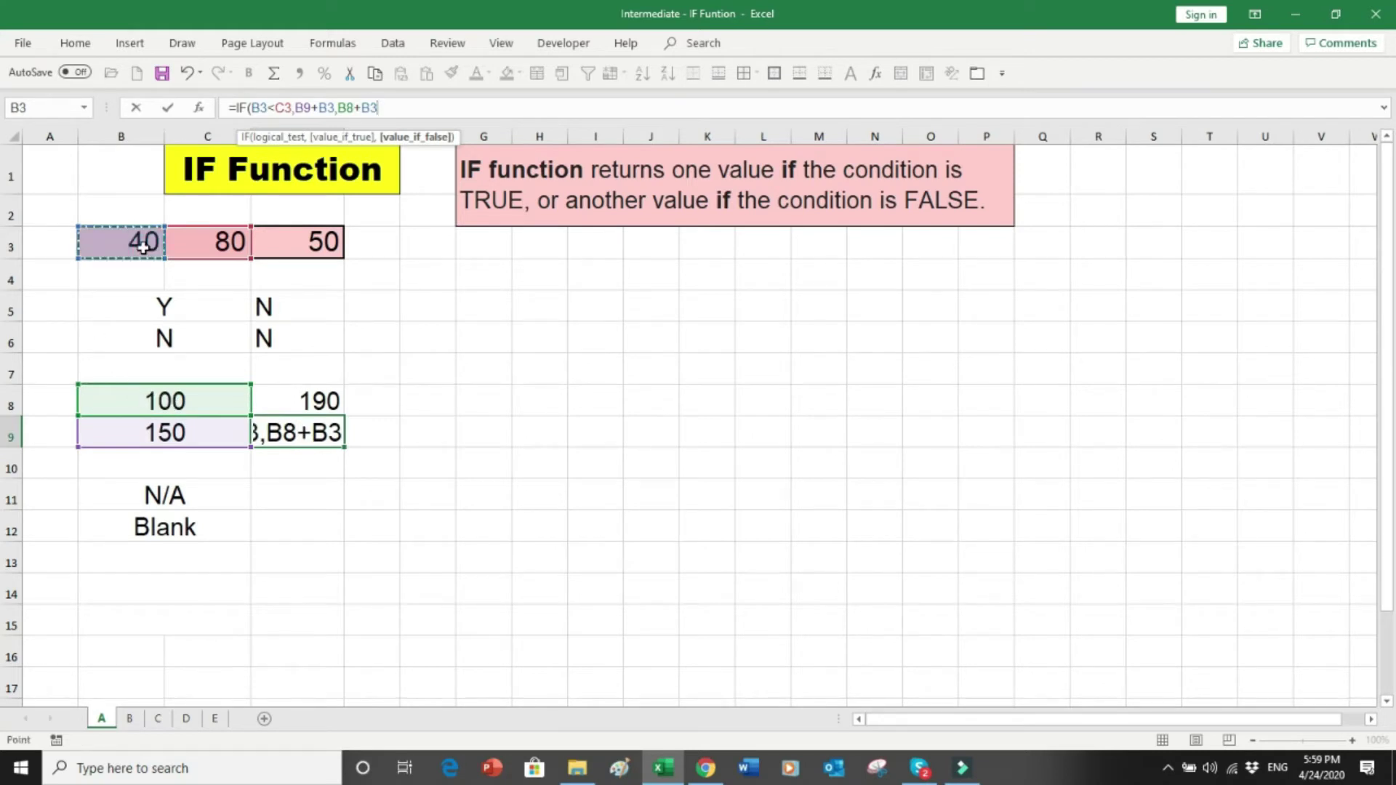
type(")")
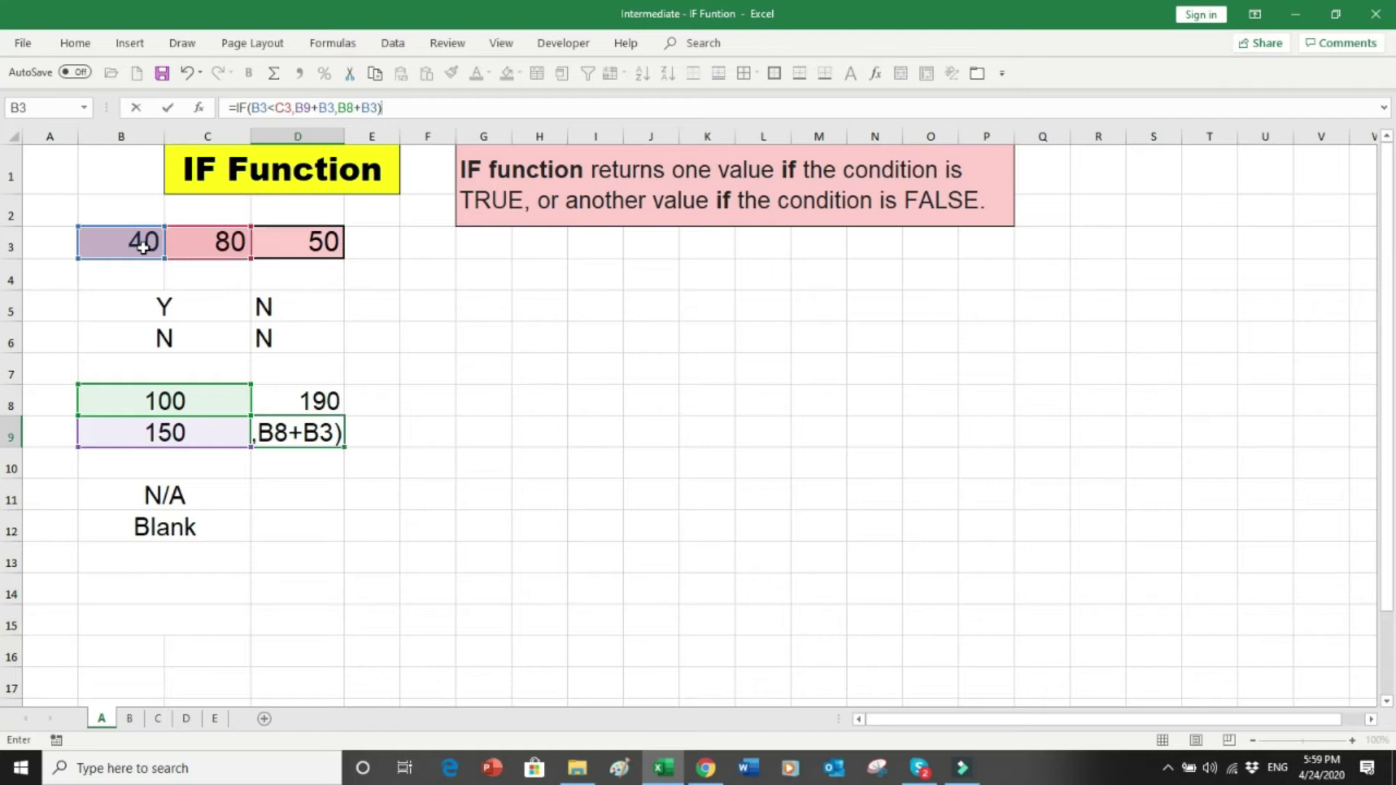
key("Return")
- Label the comparison operators beside the two sum formulas, entering > in cell E8 and < in cell E9
key("Down")
key("Down")
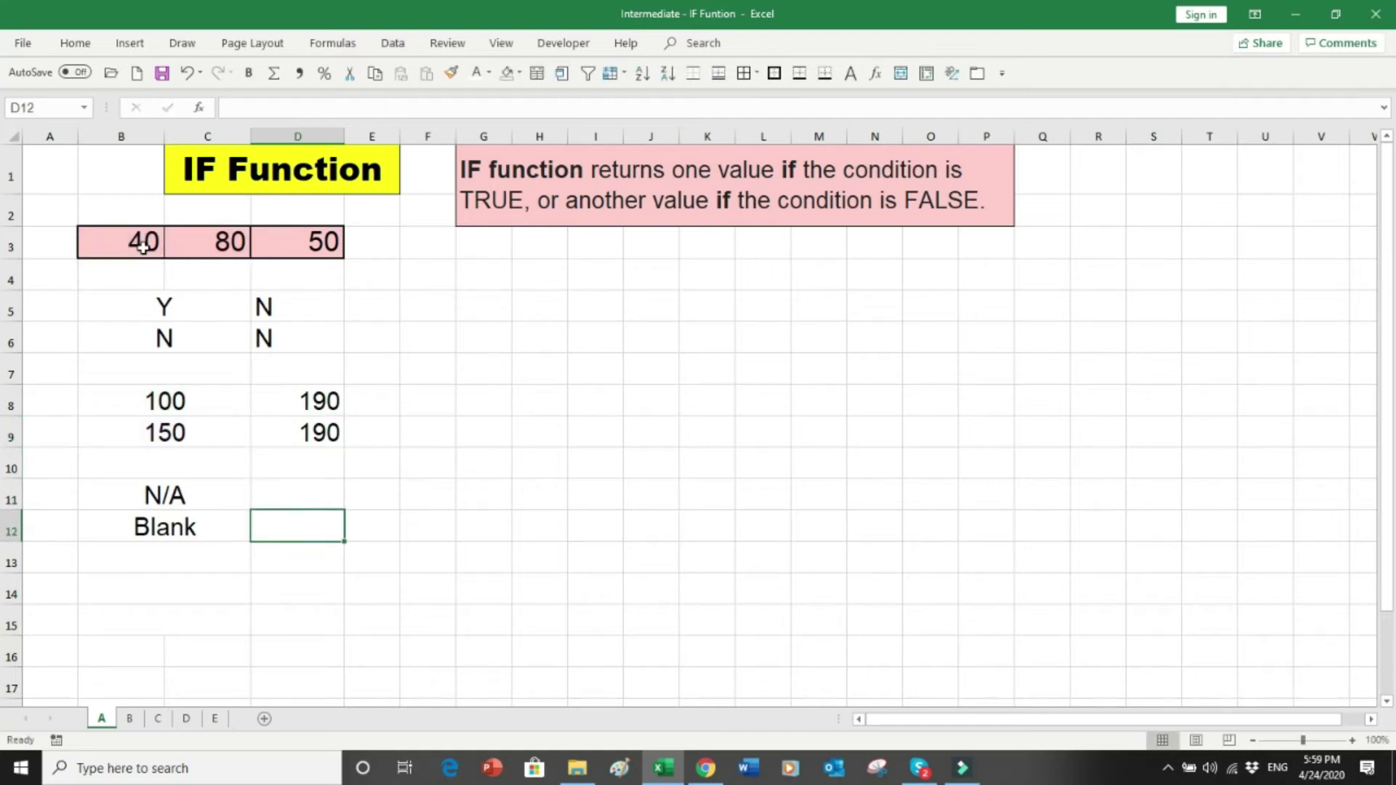
key("Up")
key("Up")
key("Up")
key("Up")
key("Down")
key("Up")
left_click(372, 400)
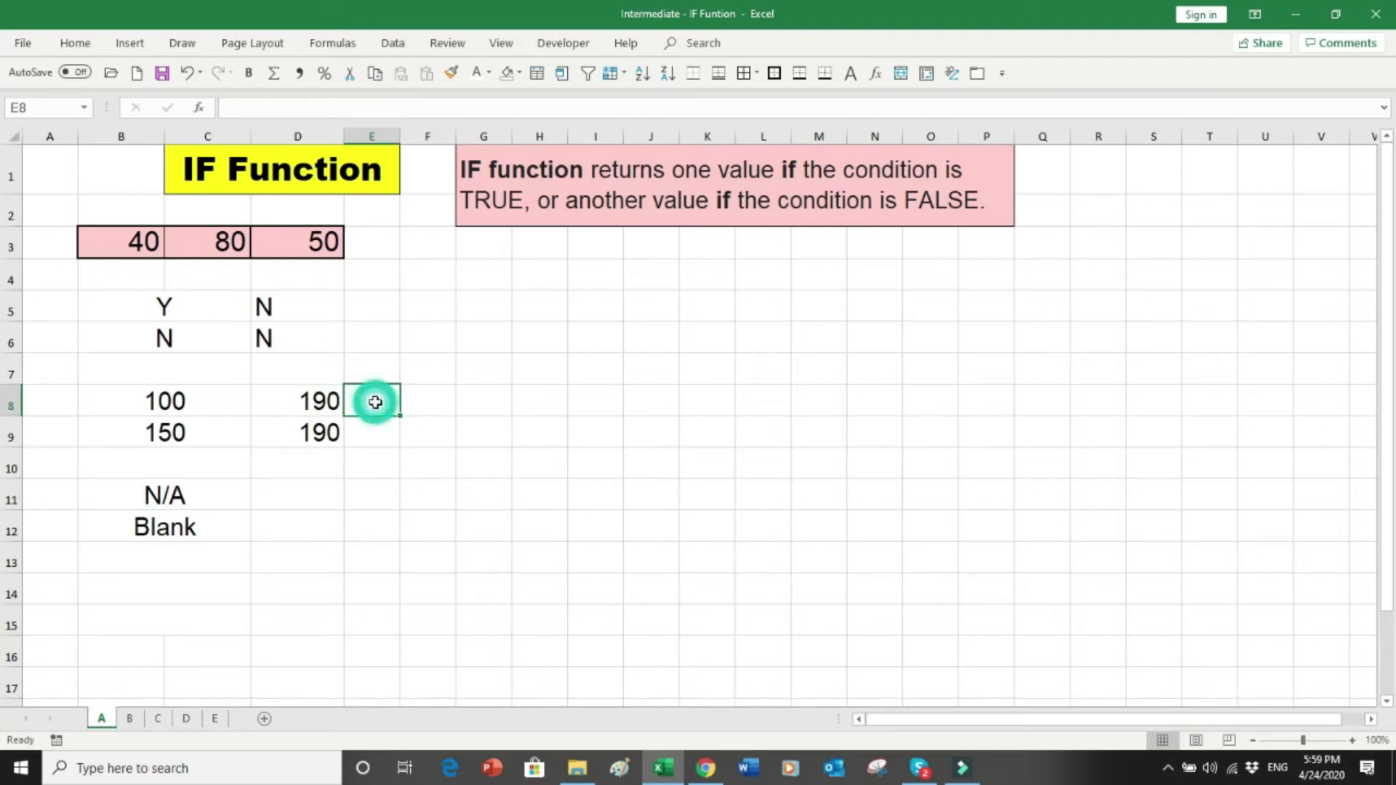
type(">")
key("Return")
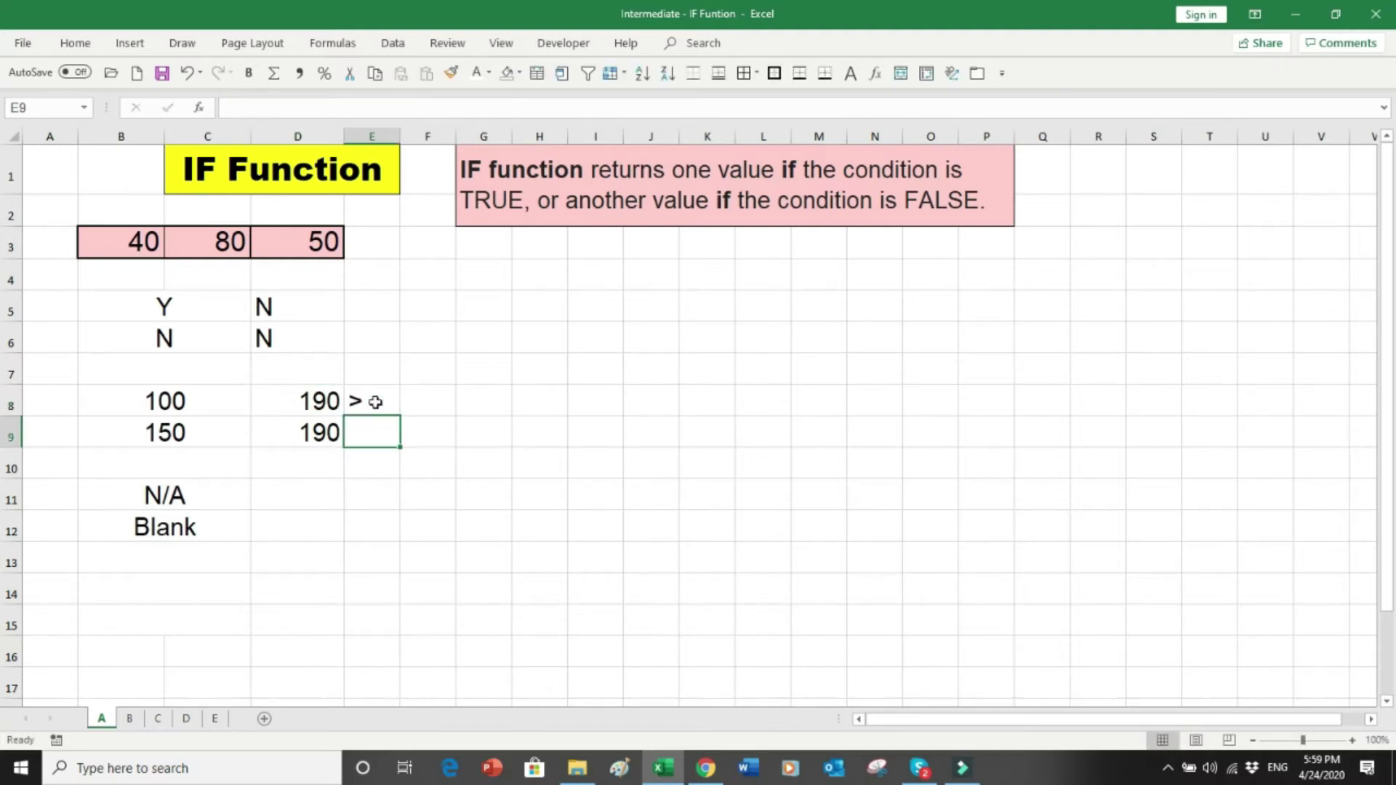
type("<")
key("Return")
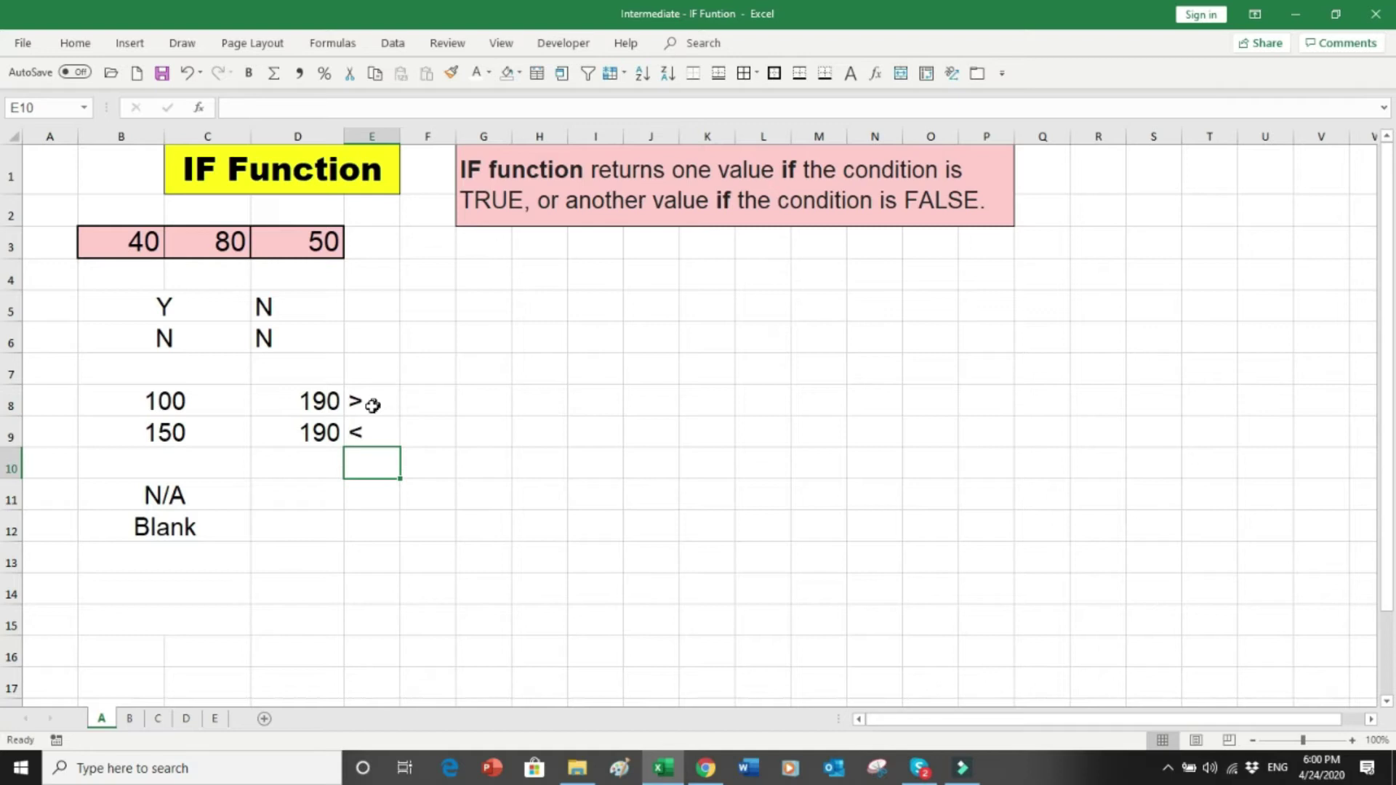
left_click(285, 499)
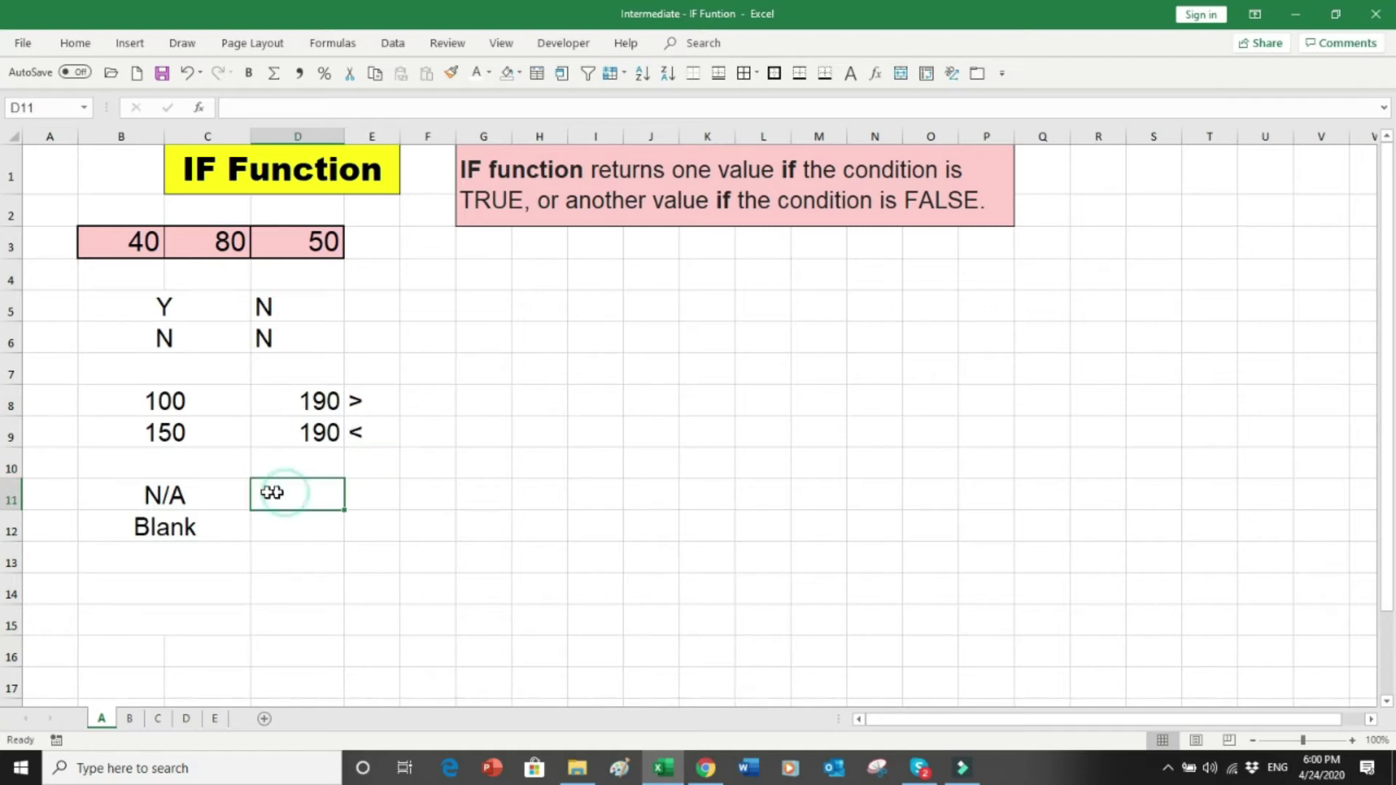
left_click(182, 495)
left_click(184, 525)
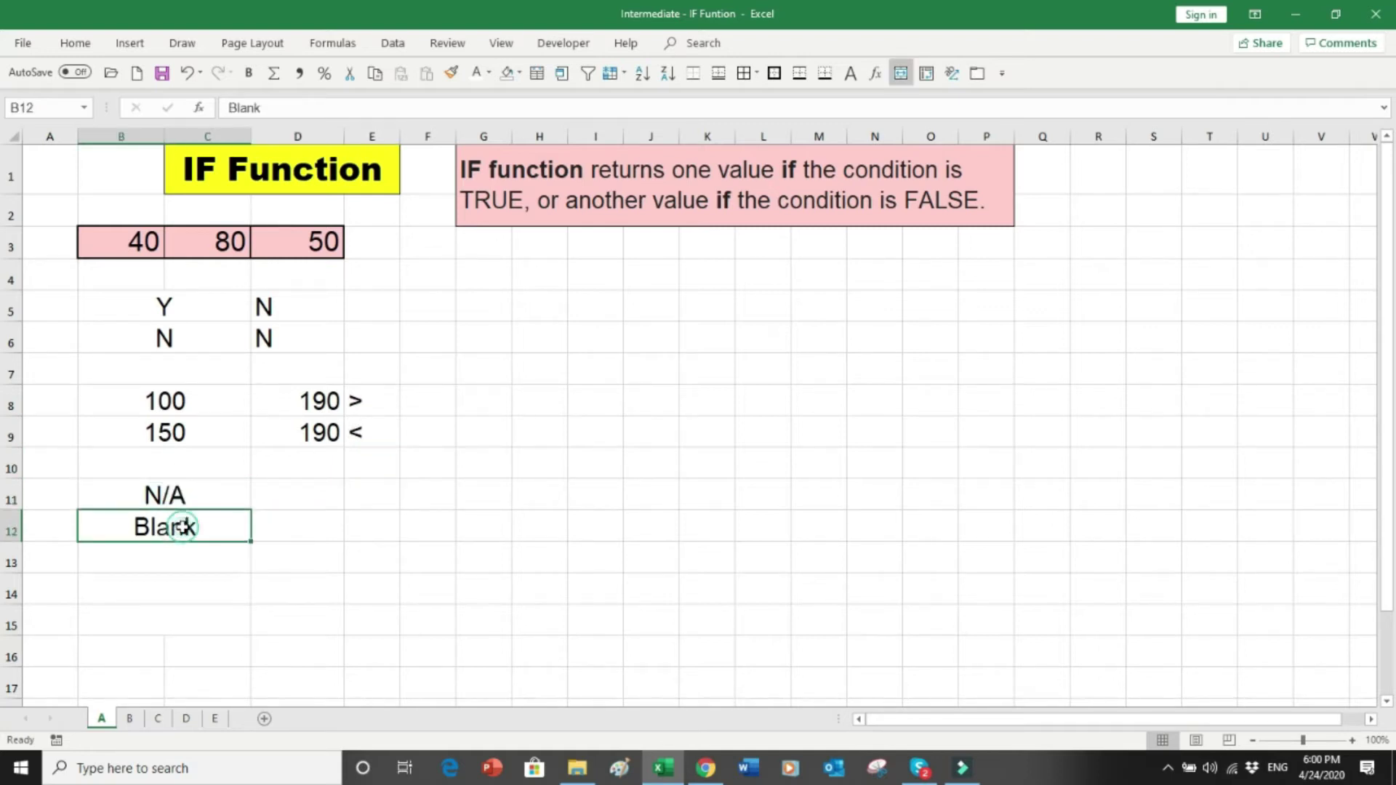
left_click(280, 500)
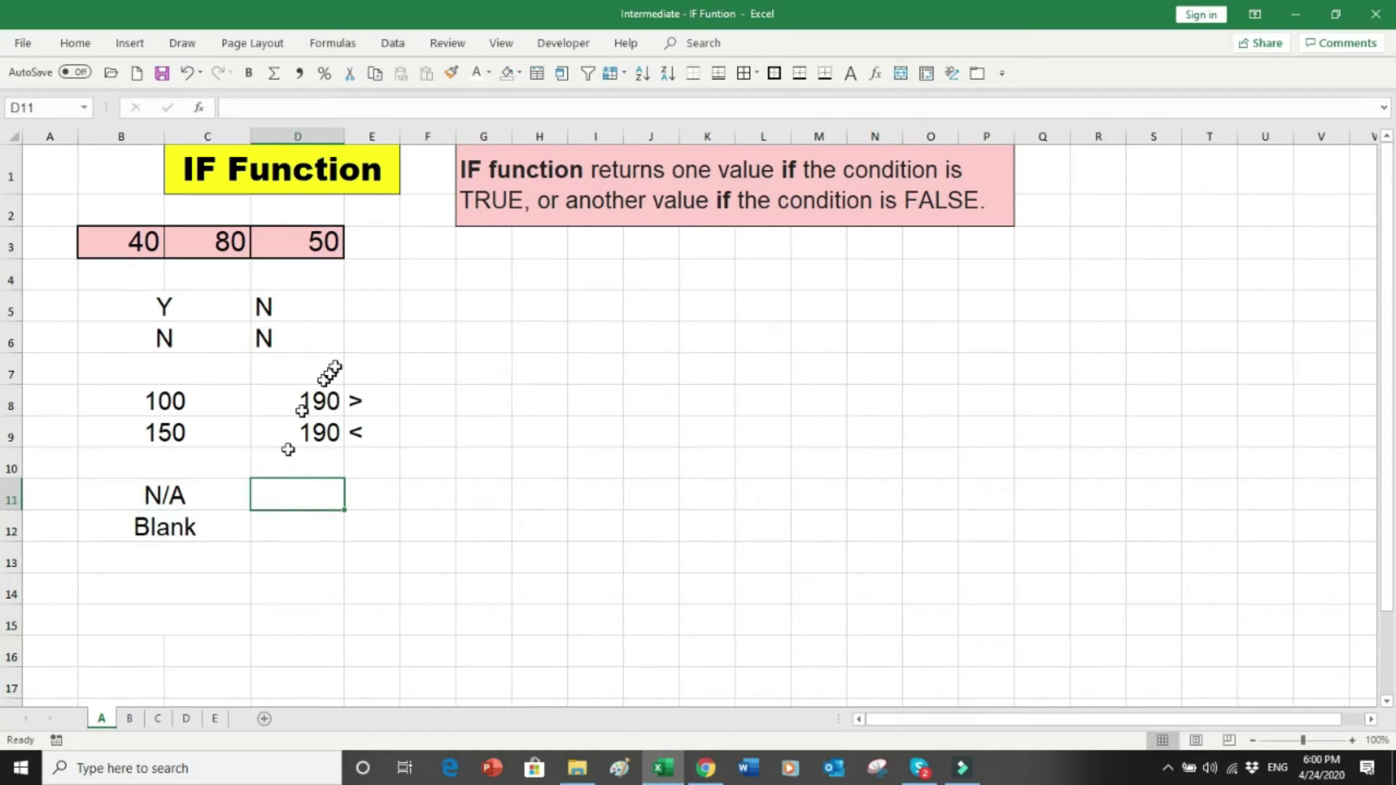
left_click(333, 45)
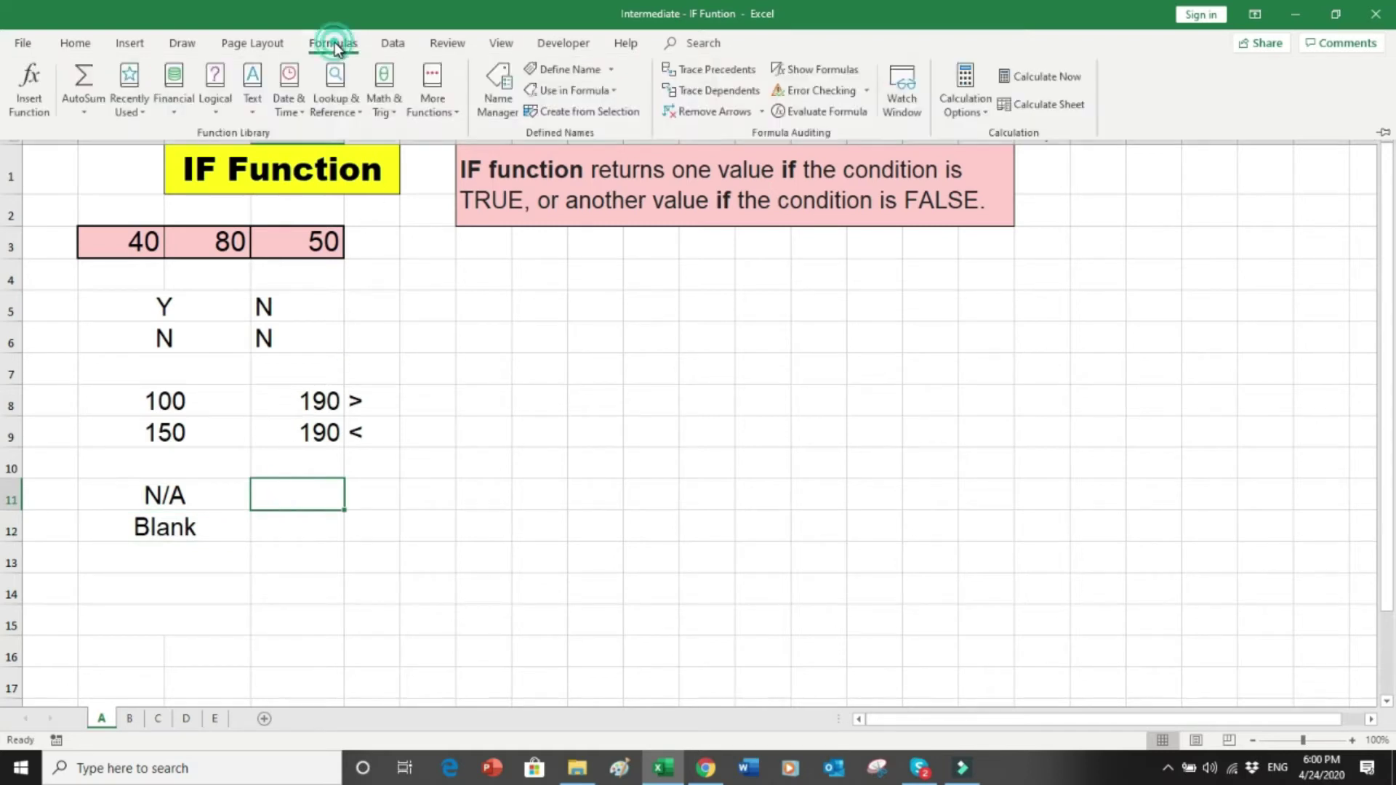
left_click(215, 86)
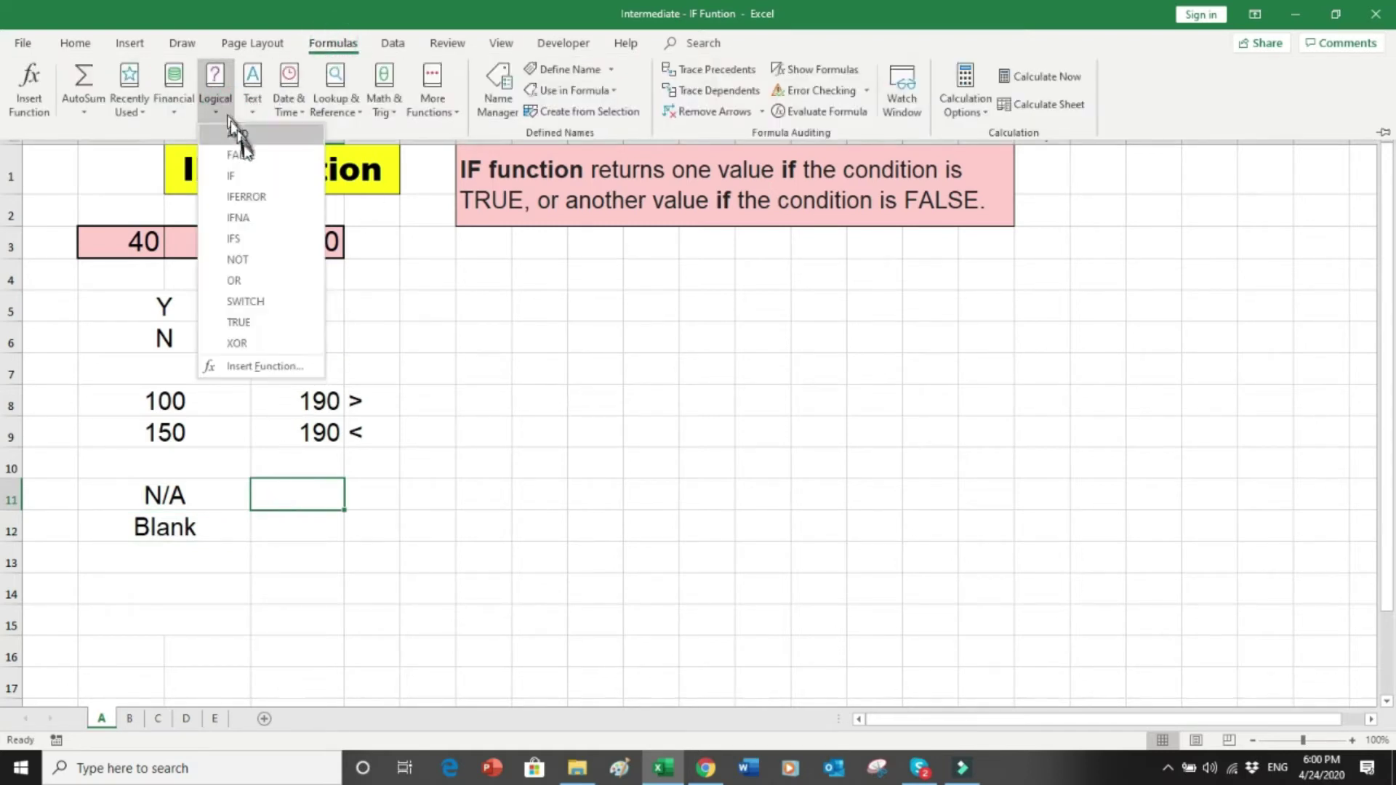
left_click(247, 174)
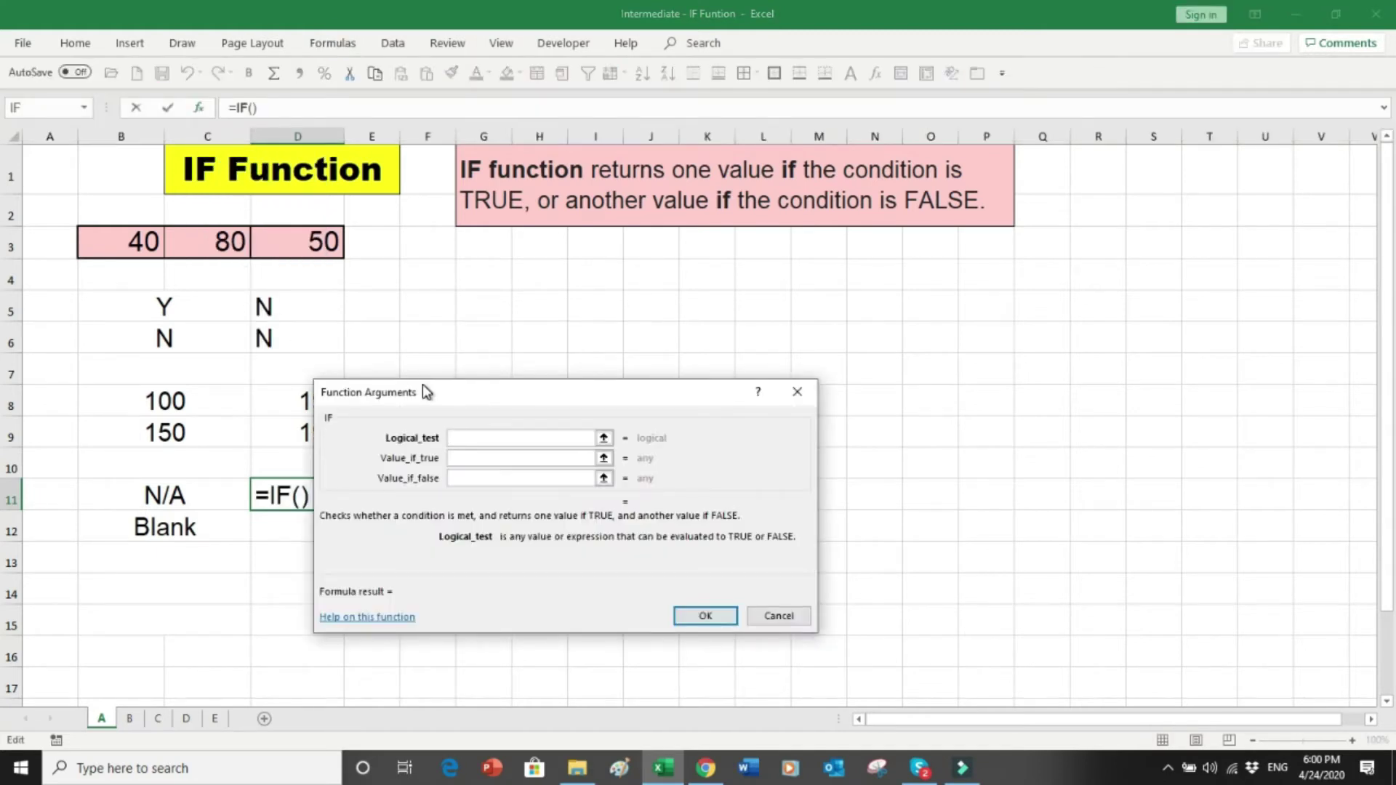
left_click(145, 244)
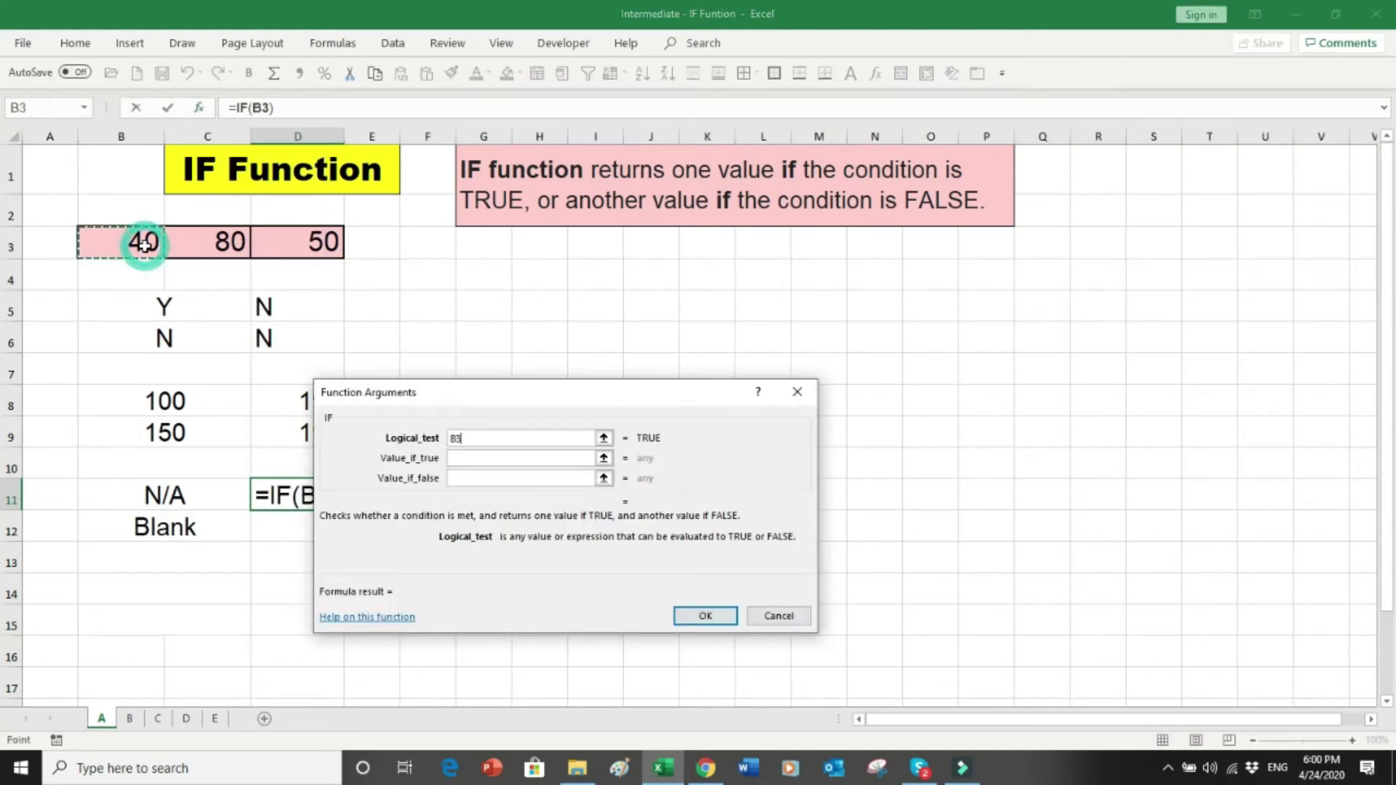
type(">")
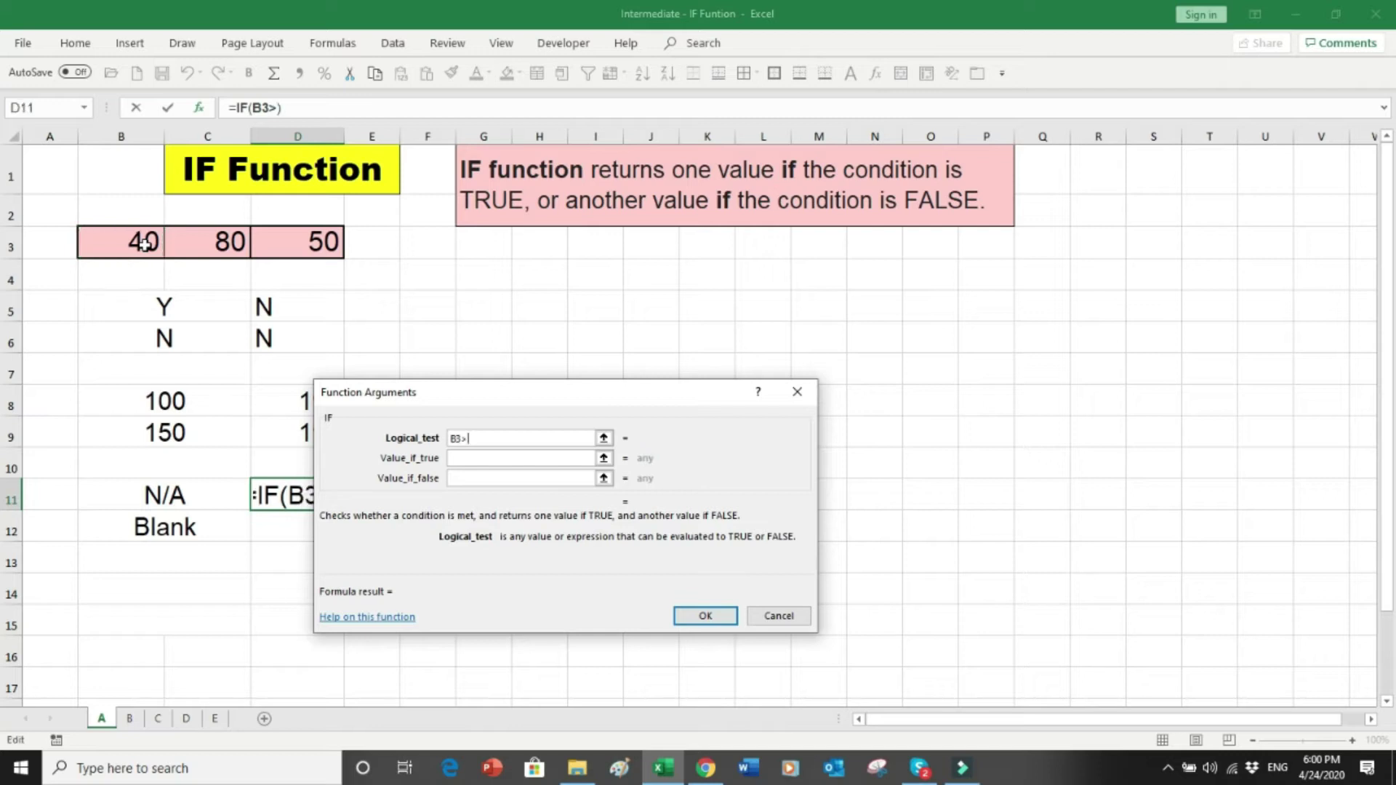
left_click(205, 246)
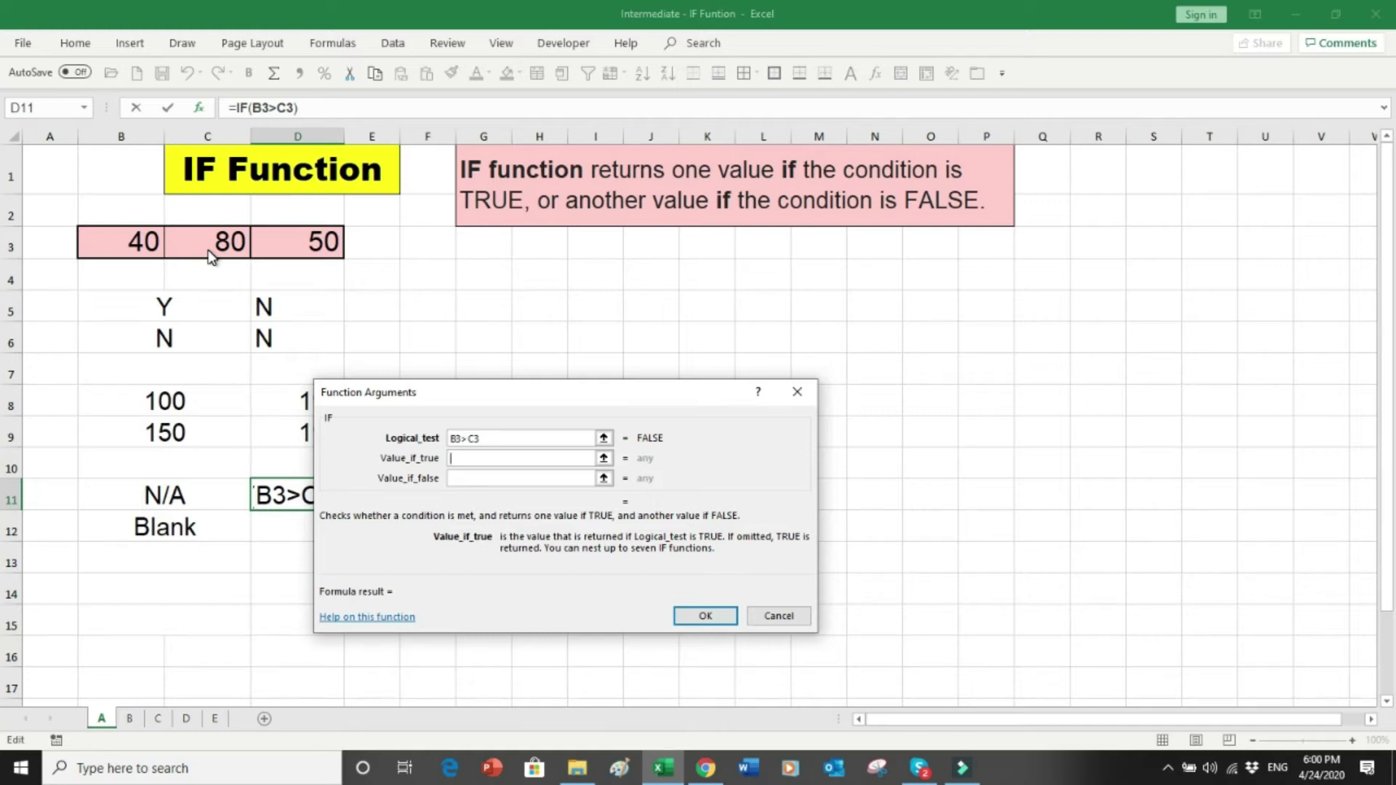
type("\"\"")
key("Tab")
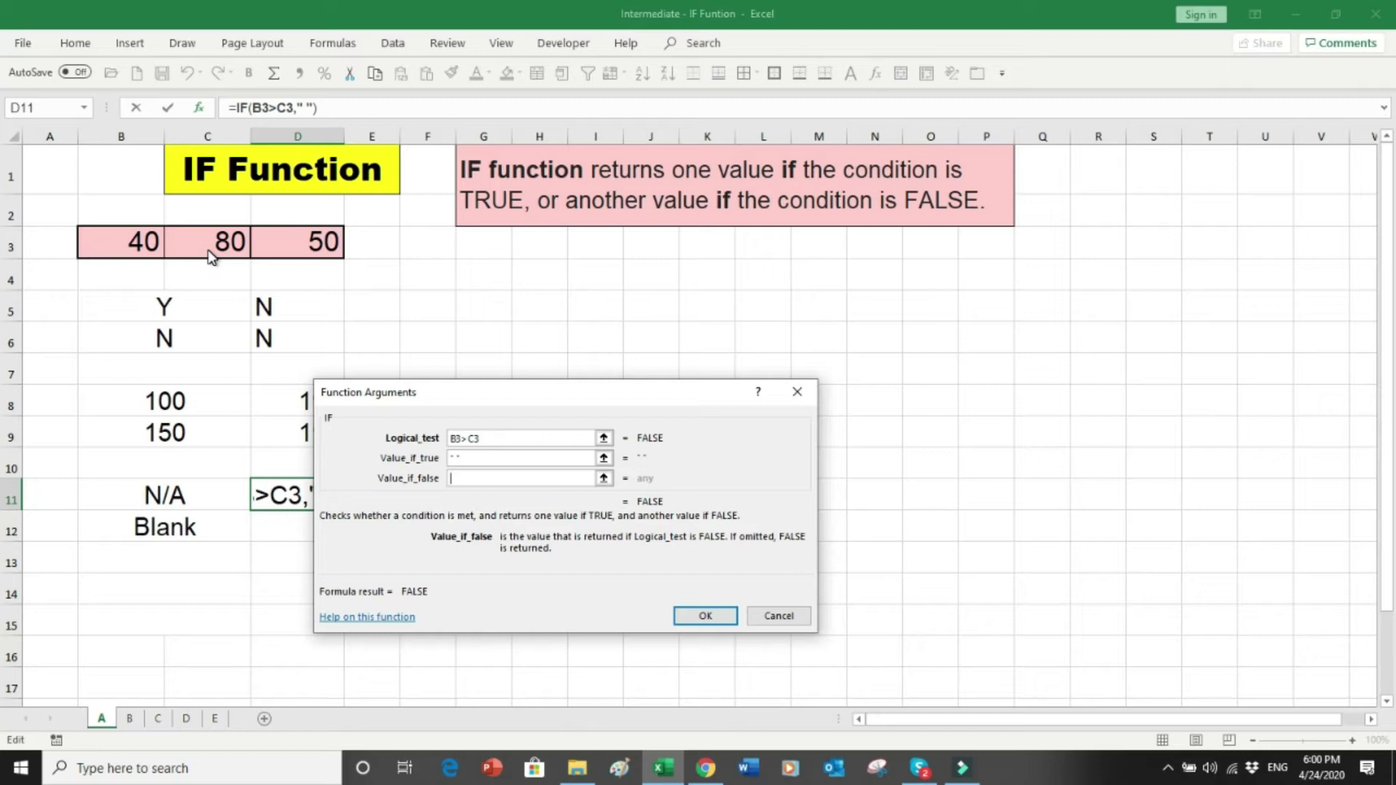
type("Blank")
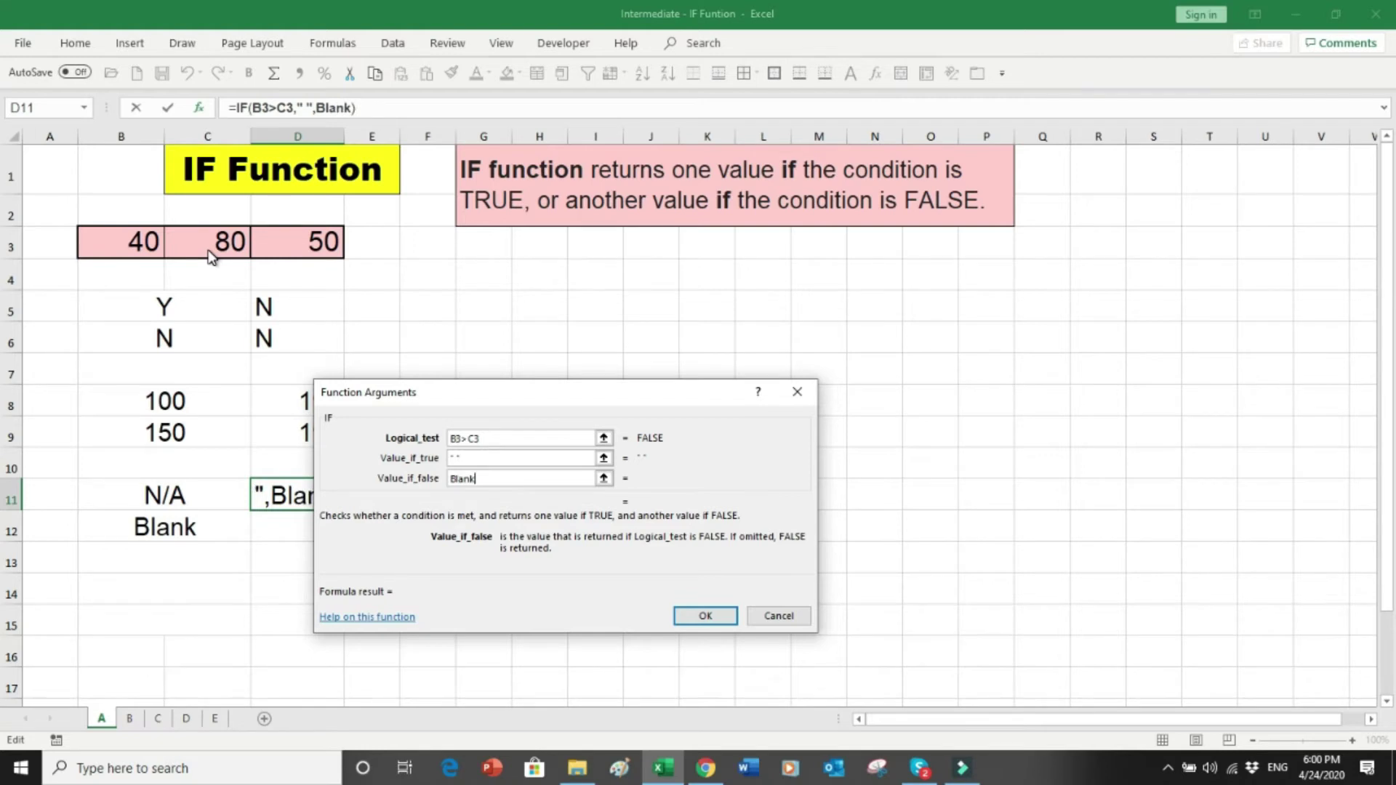
key("Escape")
- Label the comparison operators for the N/A and Blank rows, entering > in cell E11 and < in cell E12
left_click(156, 493)
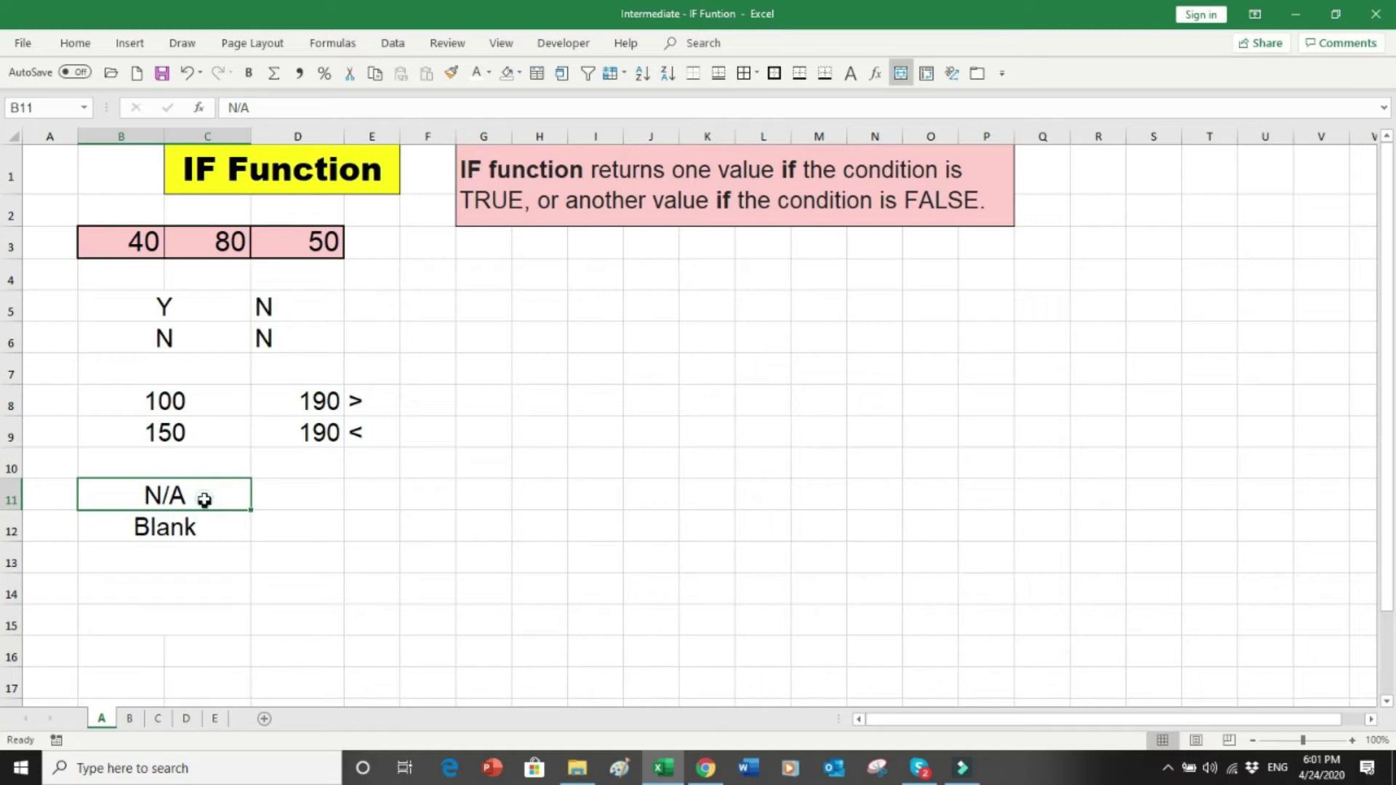
left_click_drag(202, 492, 206, 531)
left_click(294, 488)
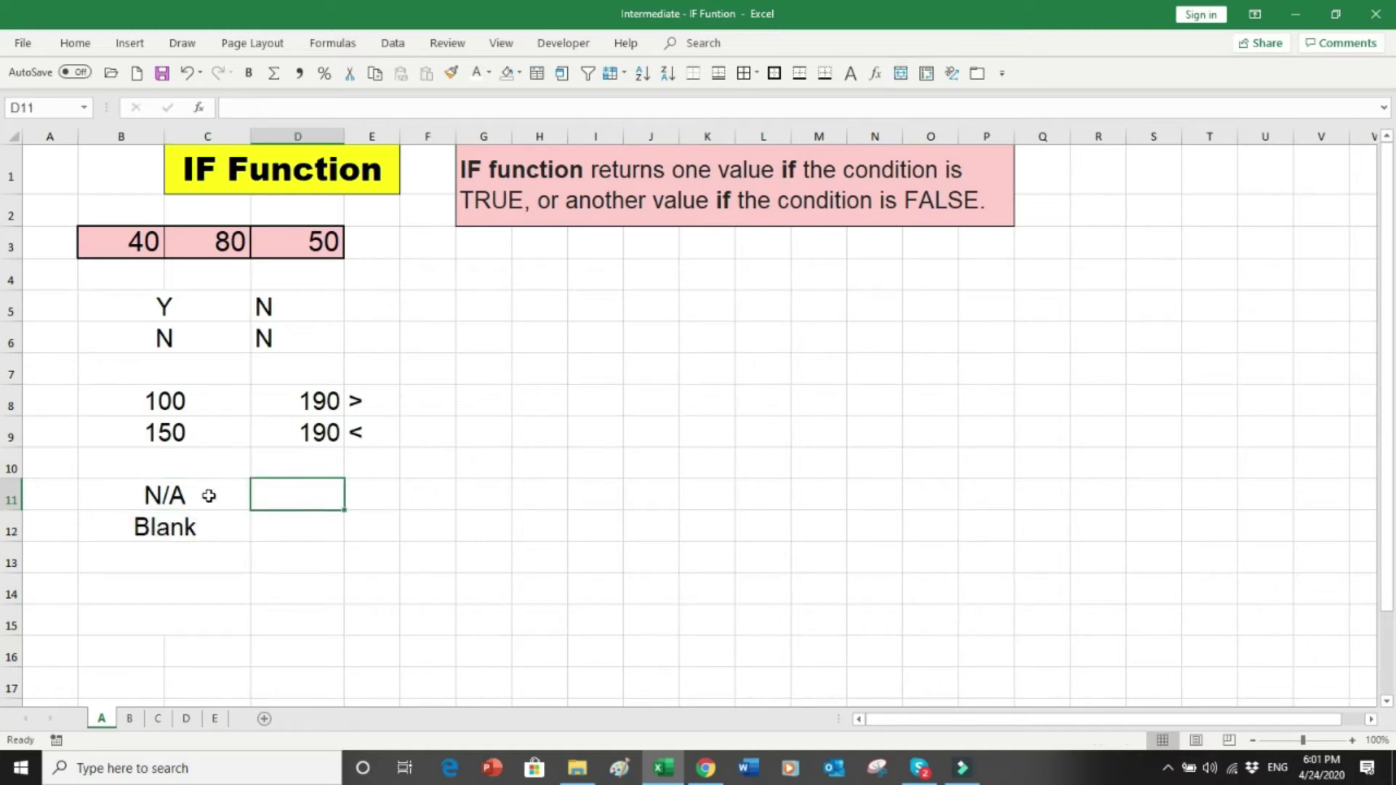
left_click(378, 489)
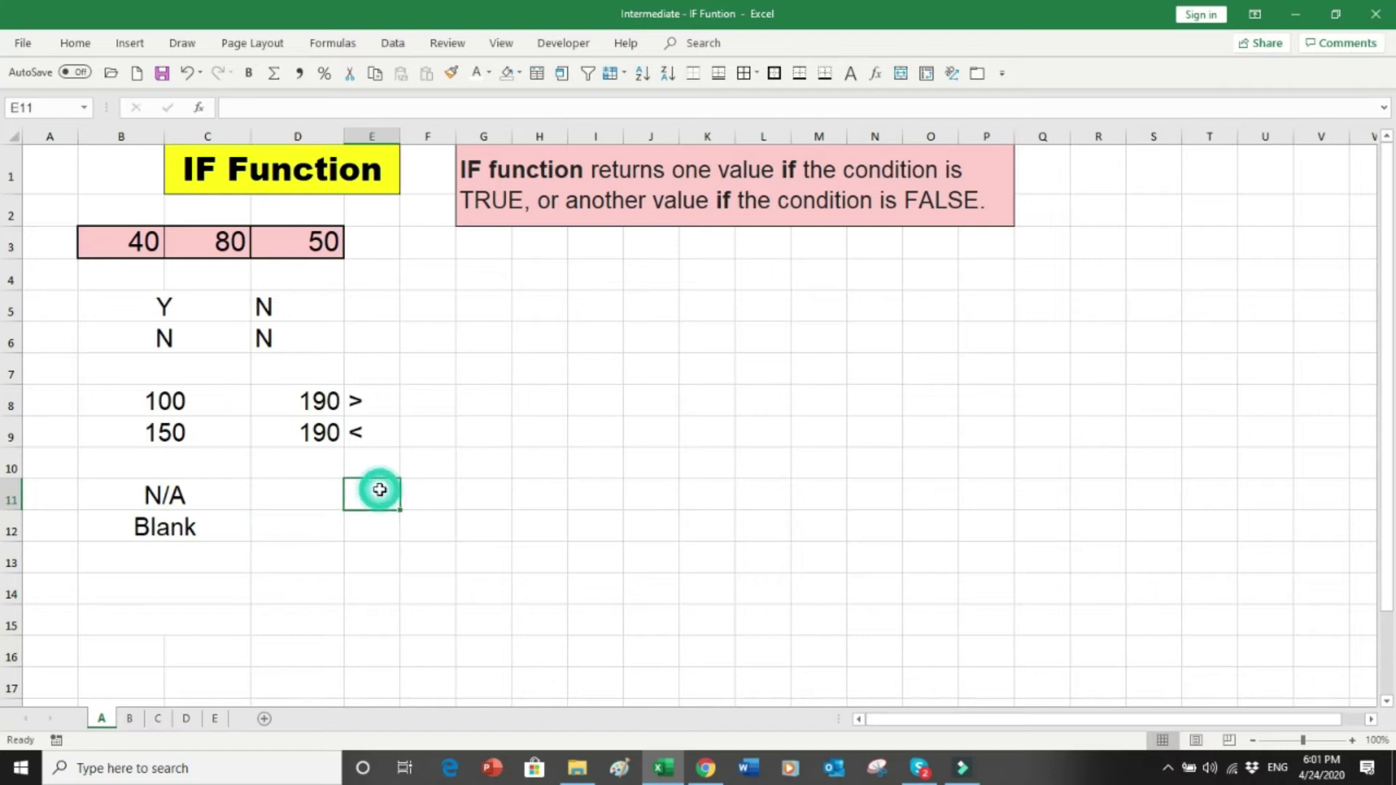
type(">\\")
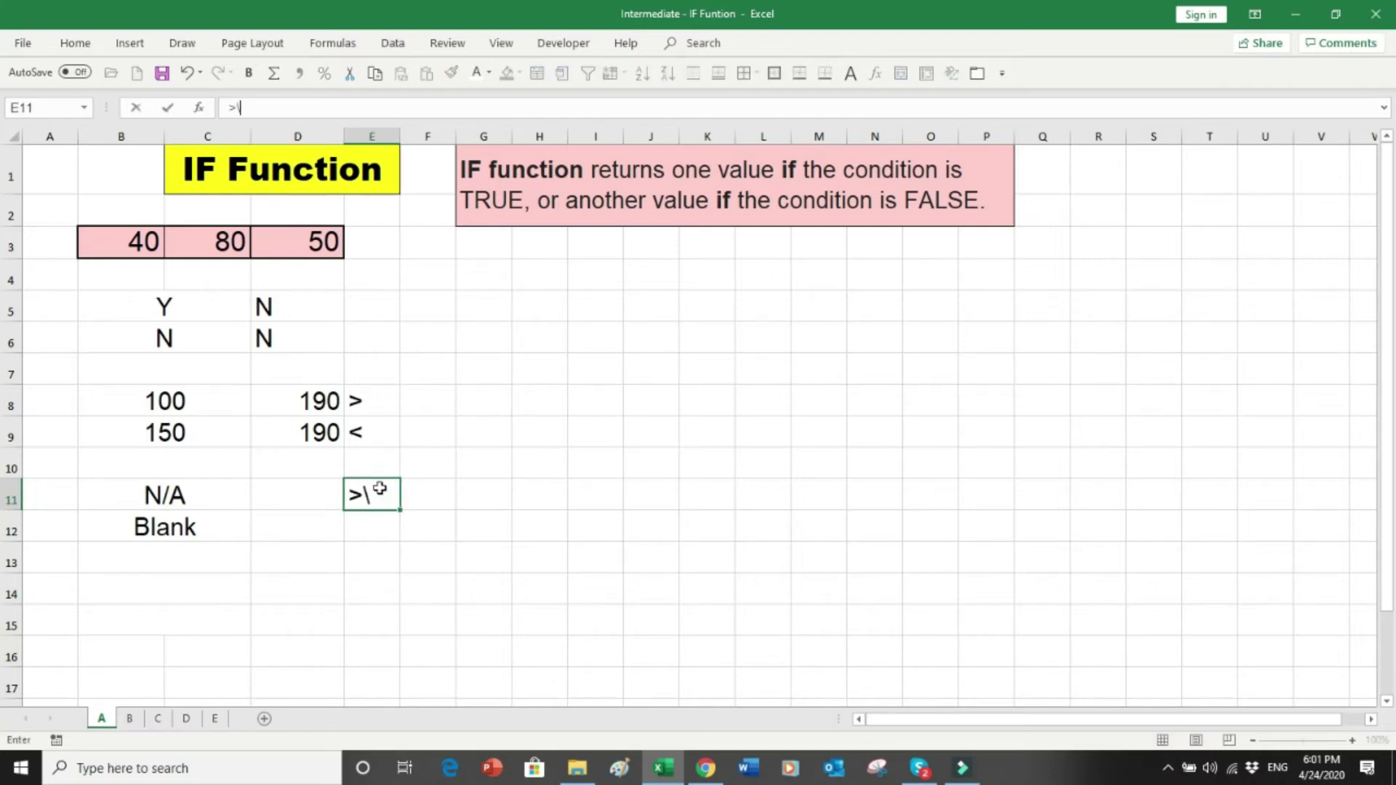
key("End")
key("BackSpace")
type(">")
key("Return")
type("<")
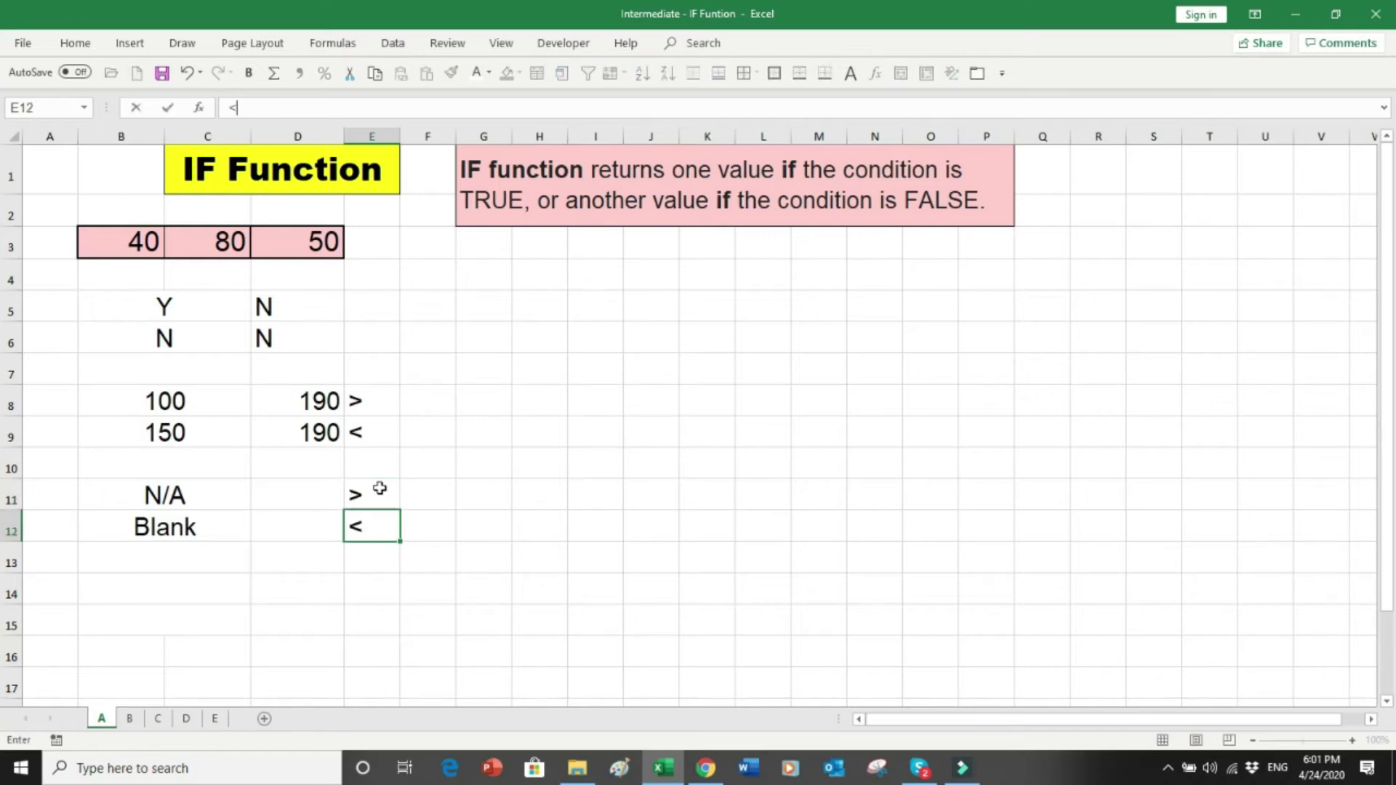
- Begin a manually written IF formula in cell D11 with B3>C3 as the logical test
left_click(304, 496)
type("=")
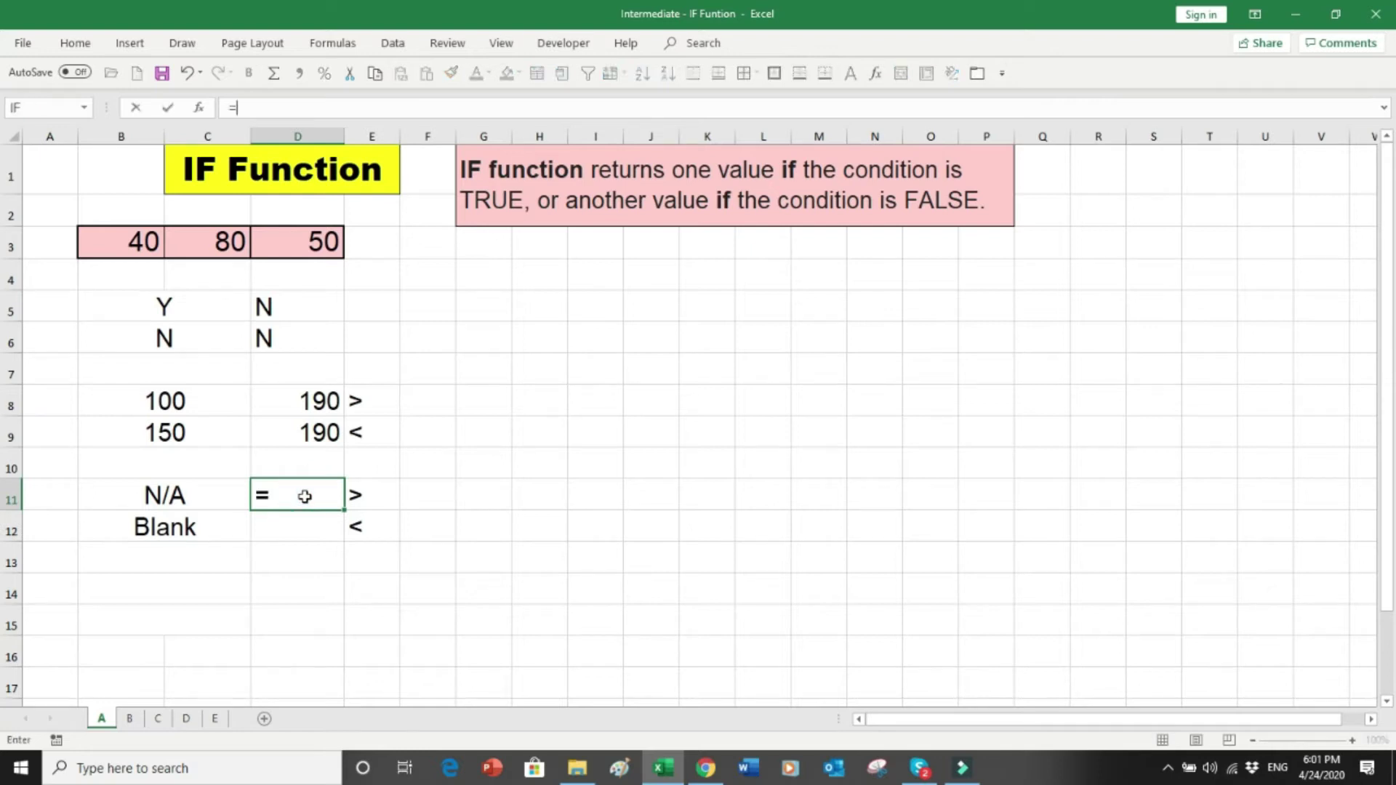
type("i")
key("BackSpace")
type("if(")
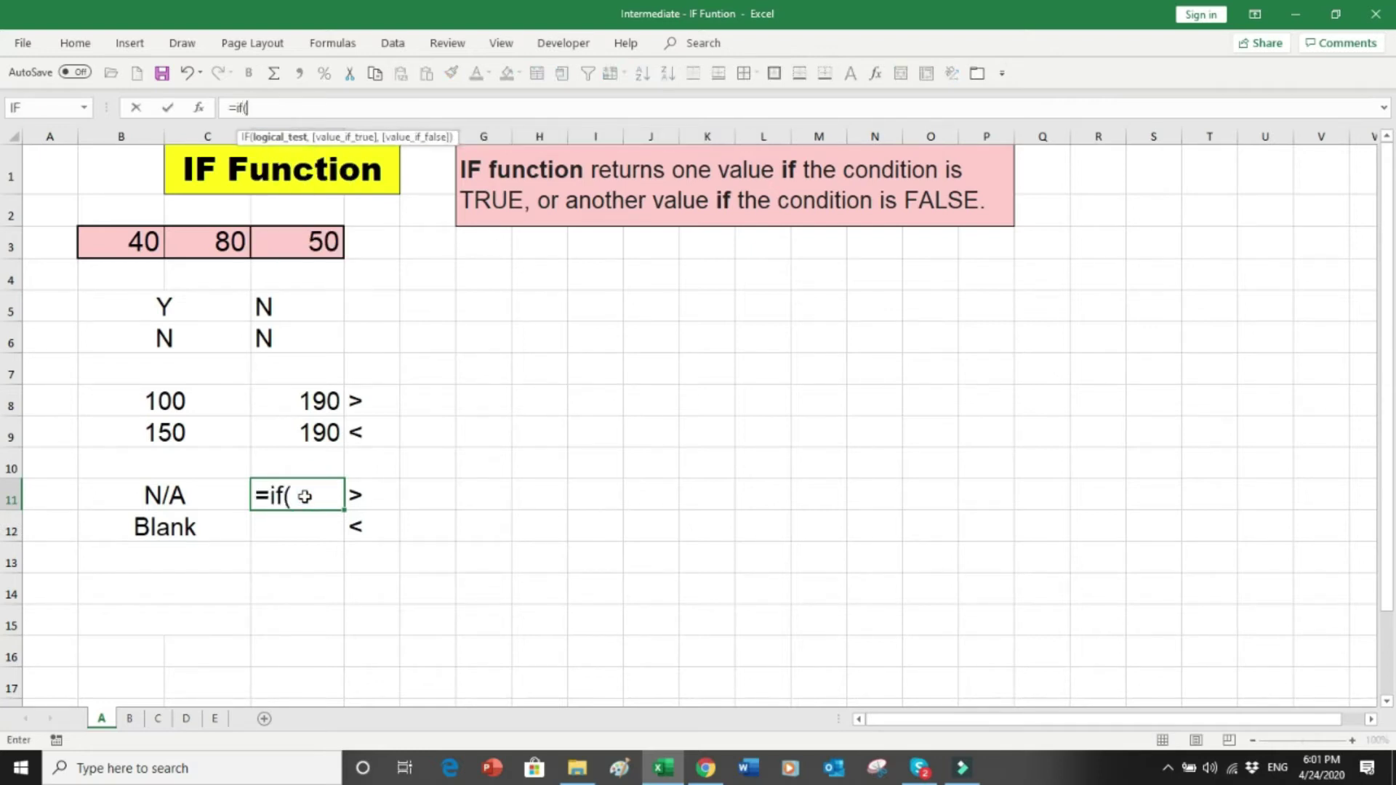
left_click(139, 244)
type(">")
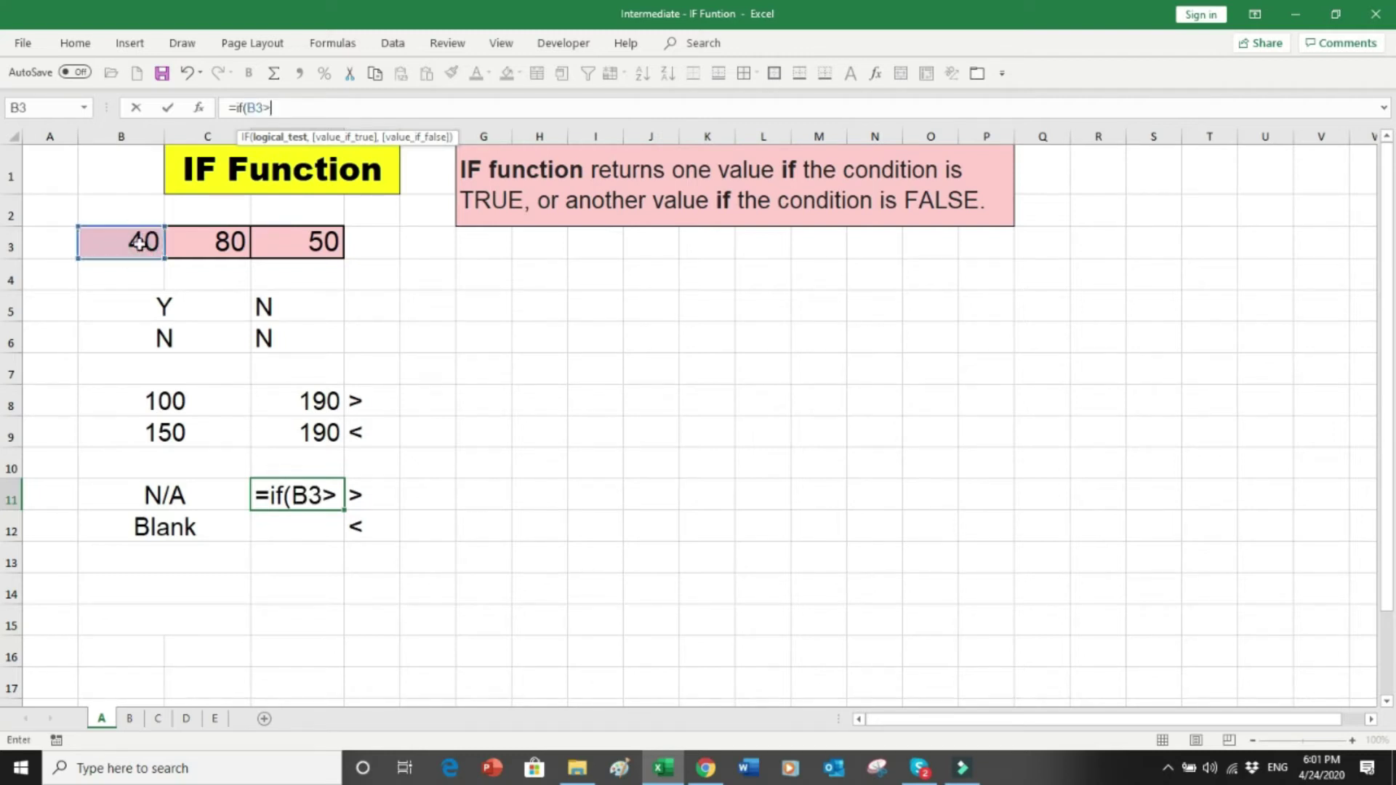
left_click(216, 241)
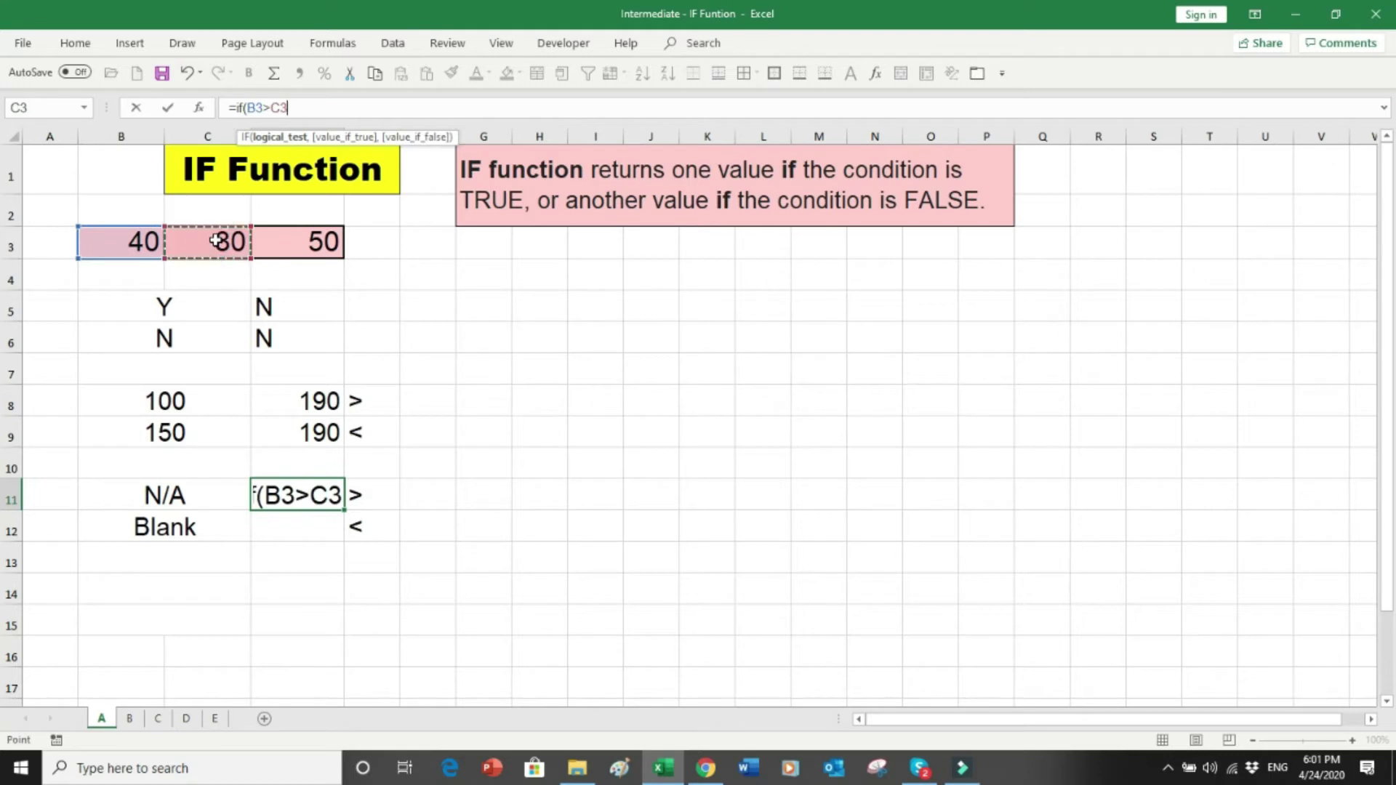
type(",")
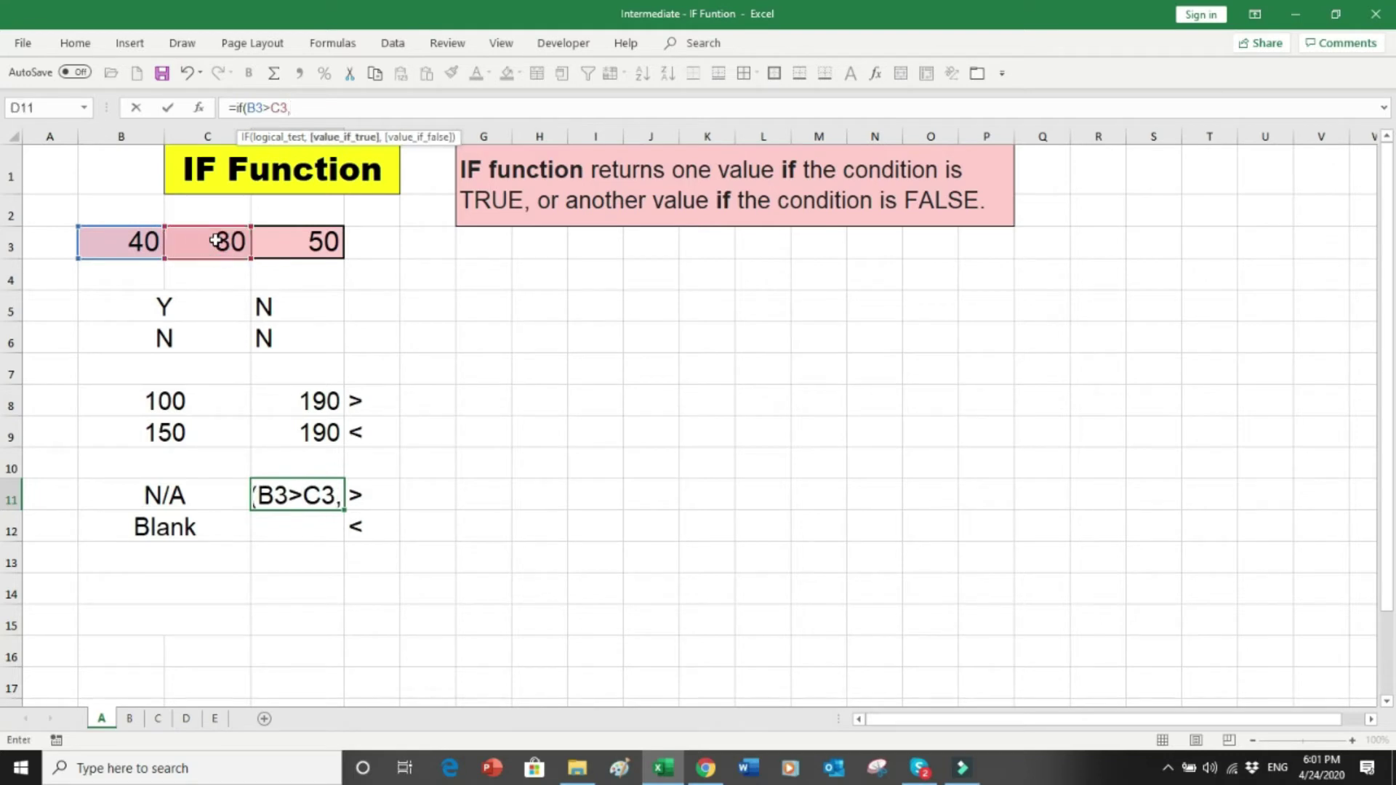
- Enter the text "N/A" in quotation marks as the value if true of the D11 IF formula
type("\"")
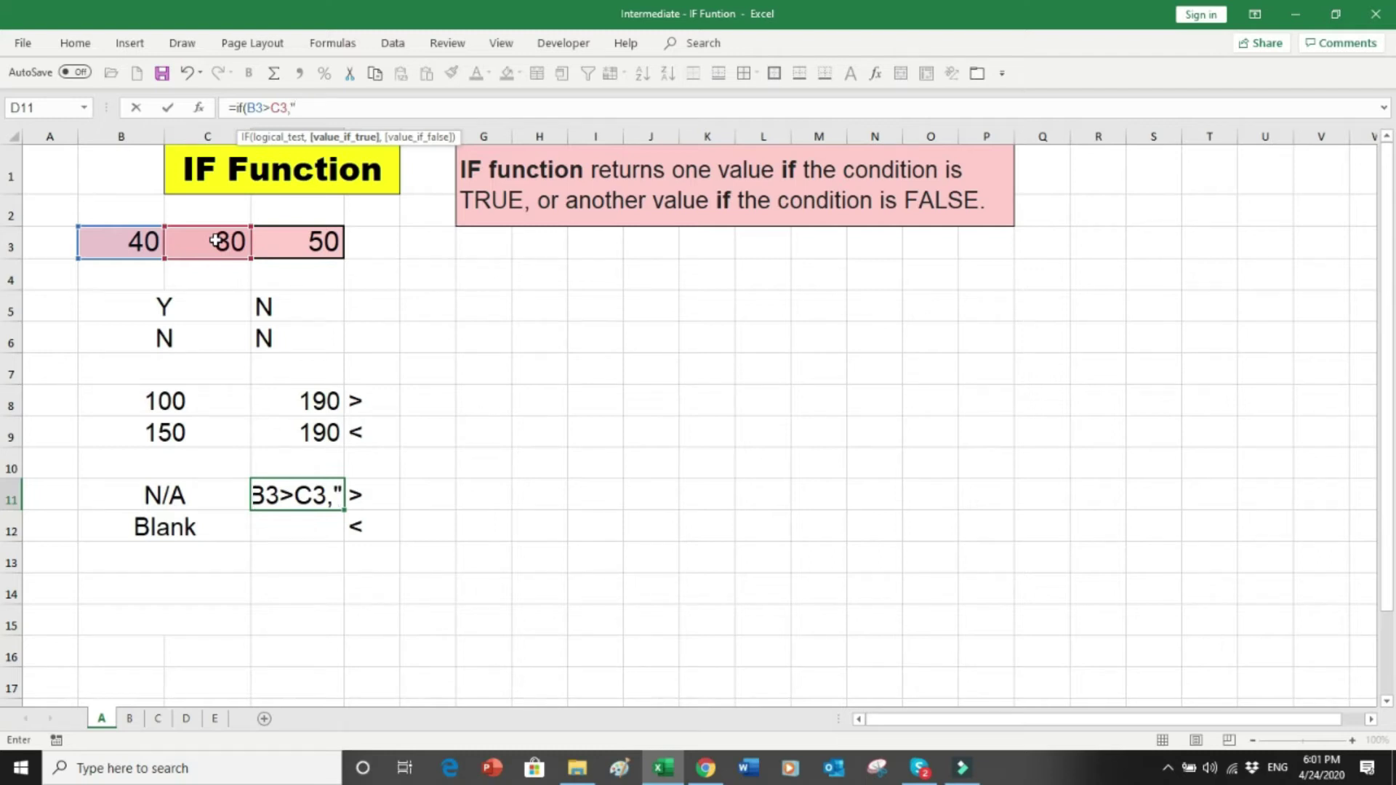
type("N")
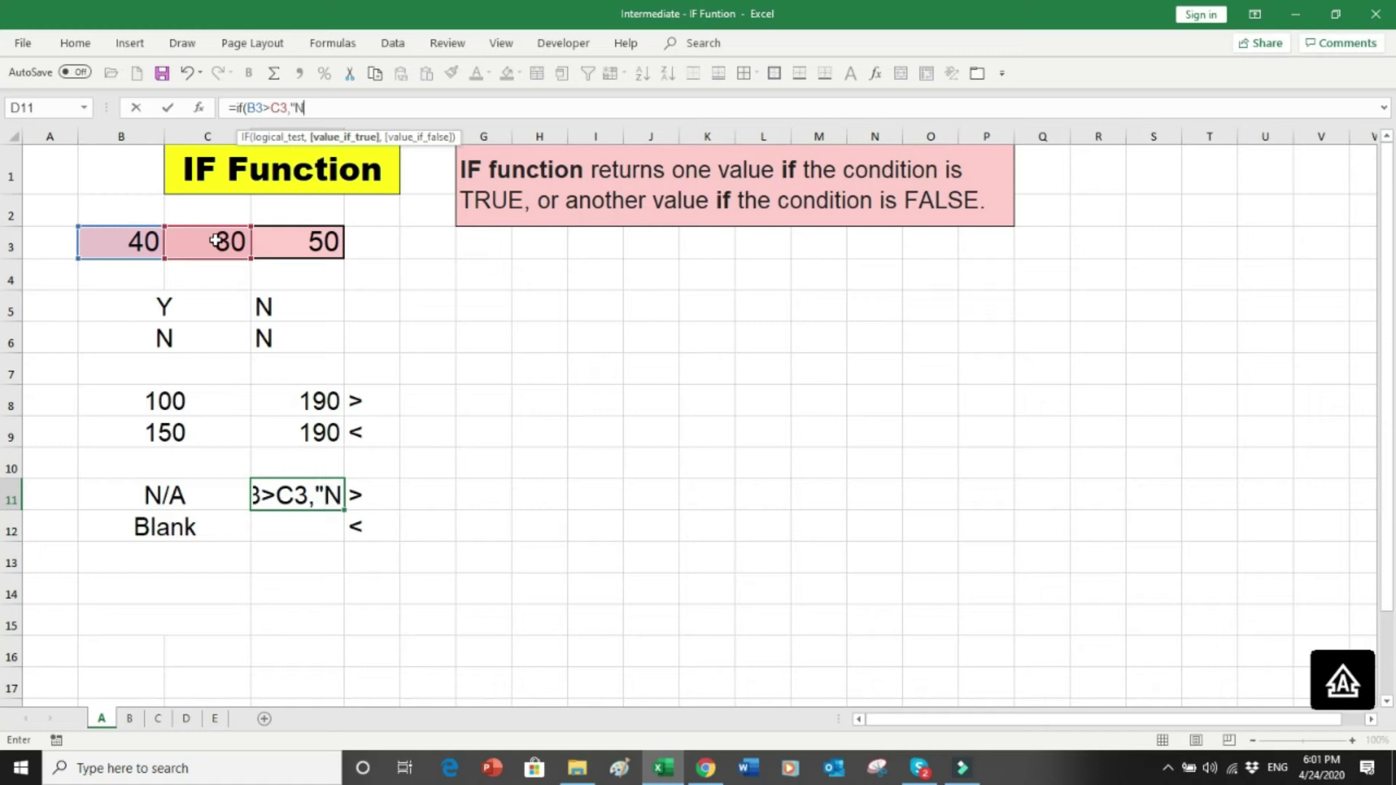
type("/A\"")
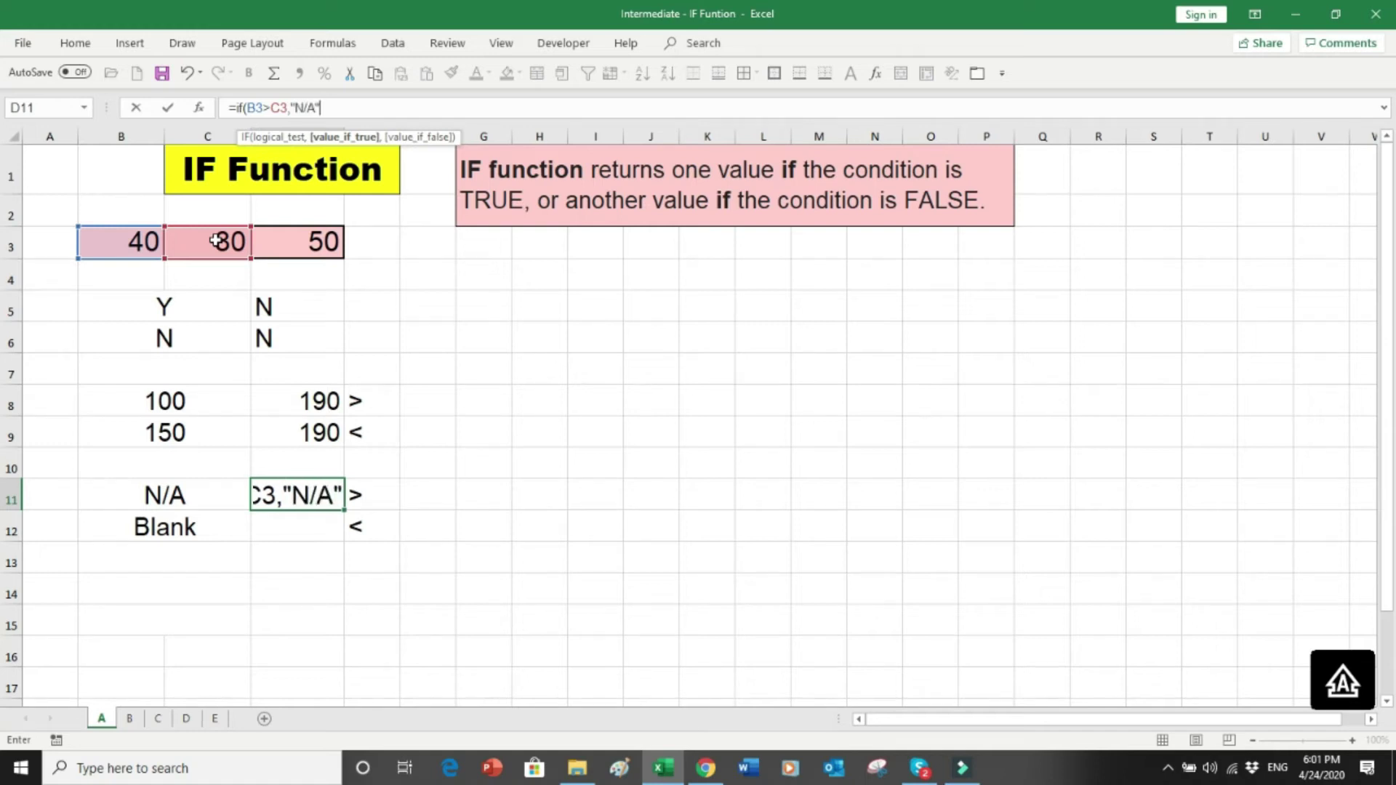
- Complete the D11 IF formula with blank spaces in quotation marks as the value if false, and select D11 again
type(",")
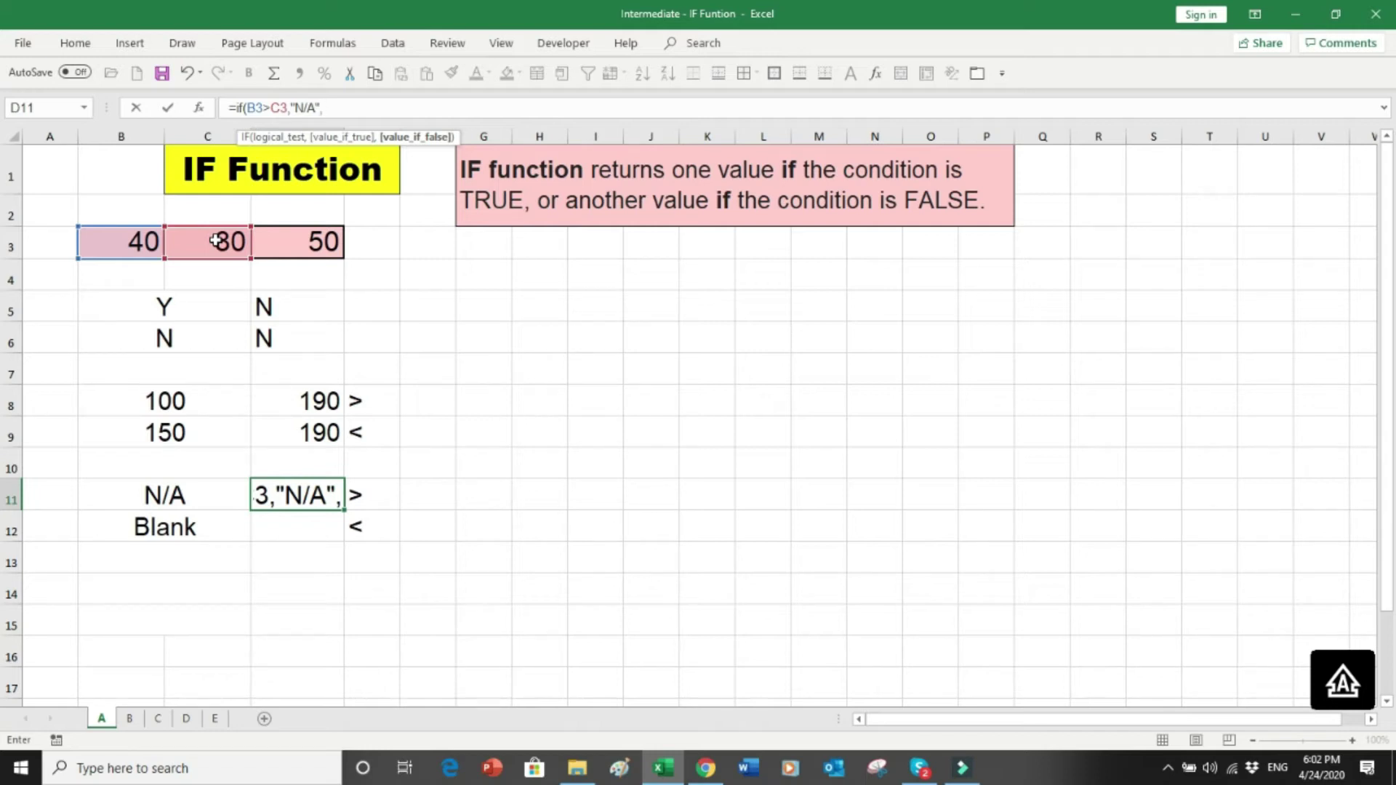
type("\" ")
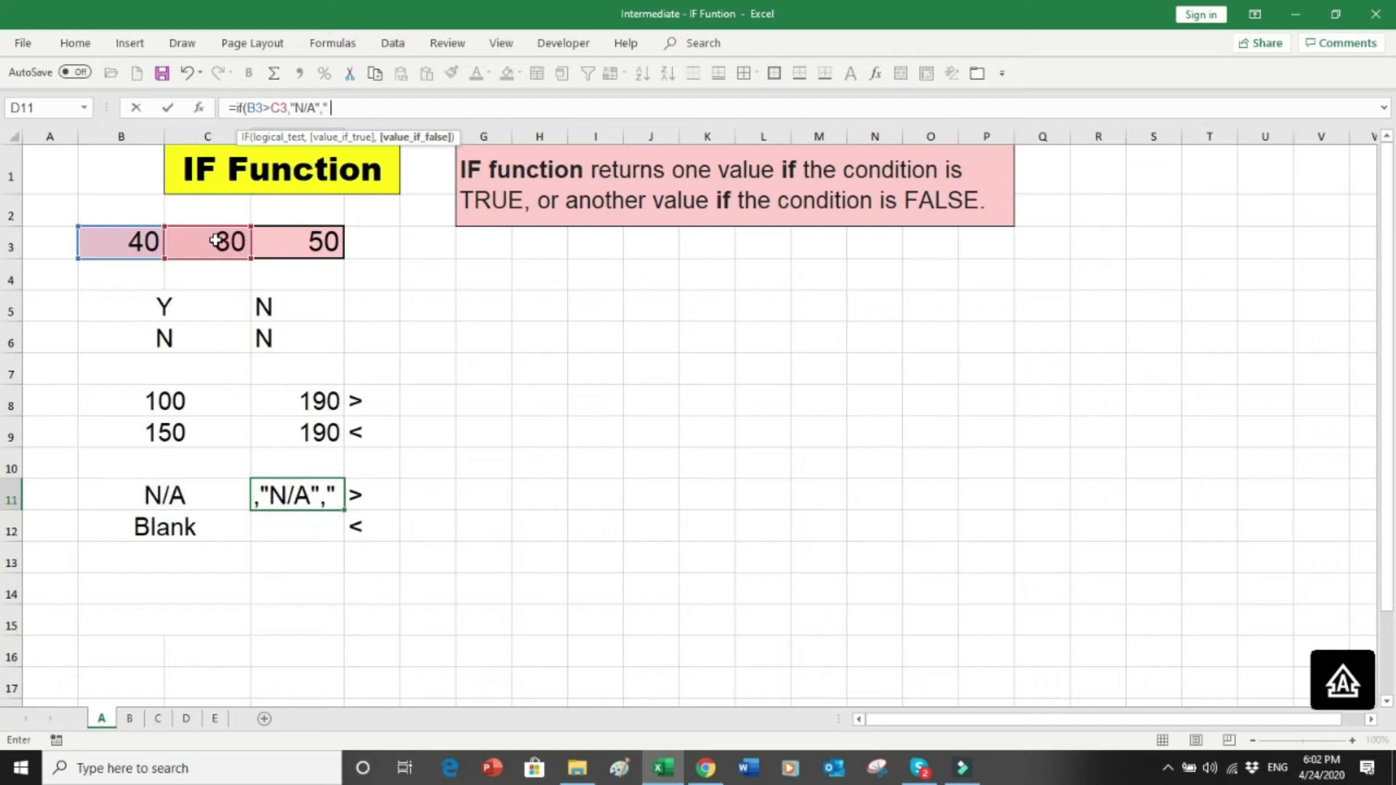
type(" \")")
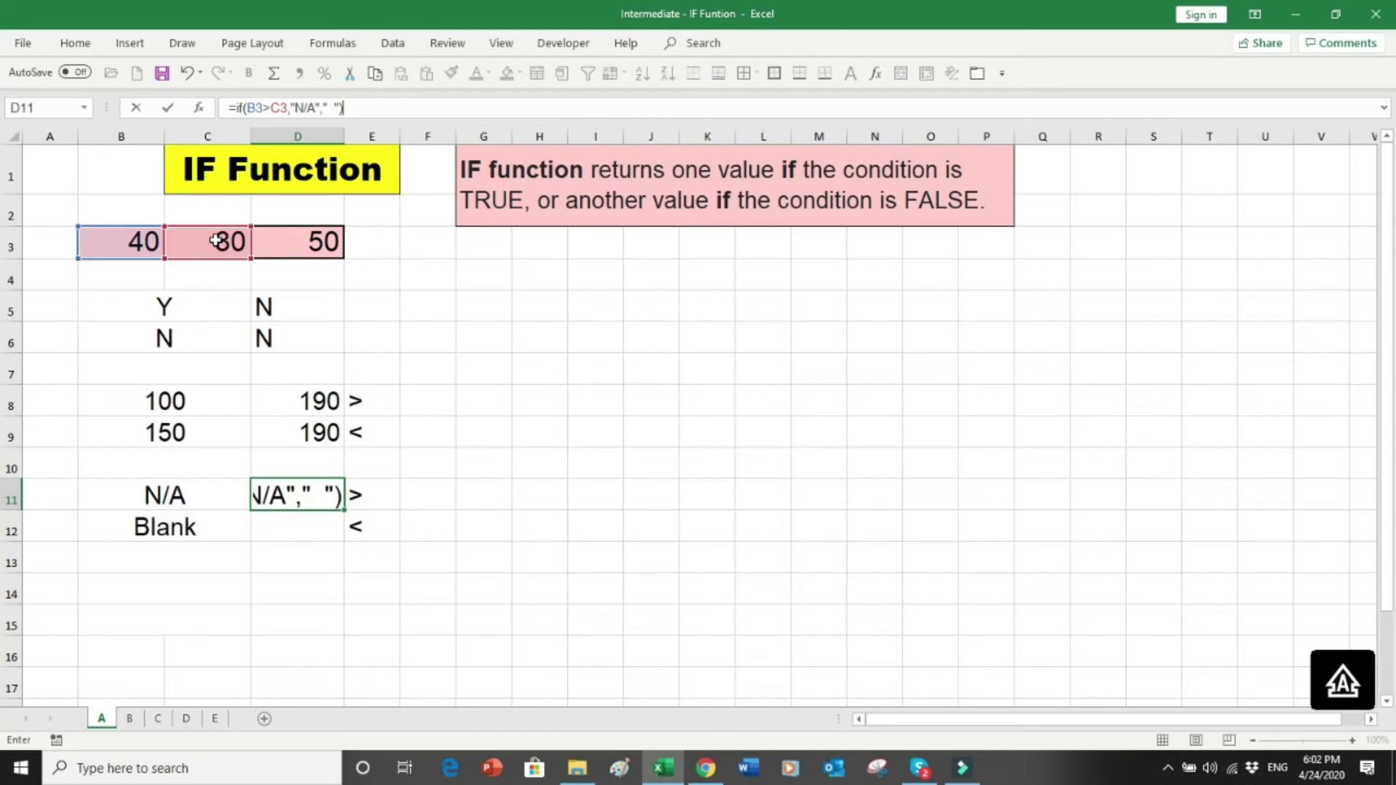
key("Return")
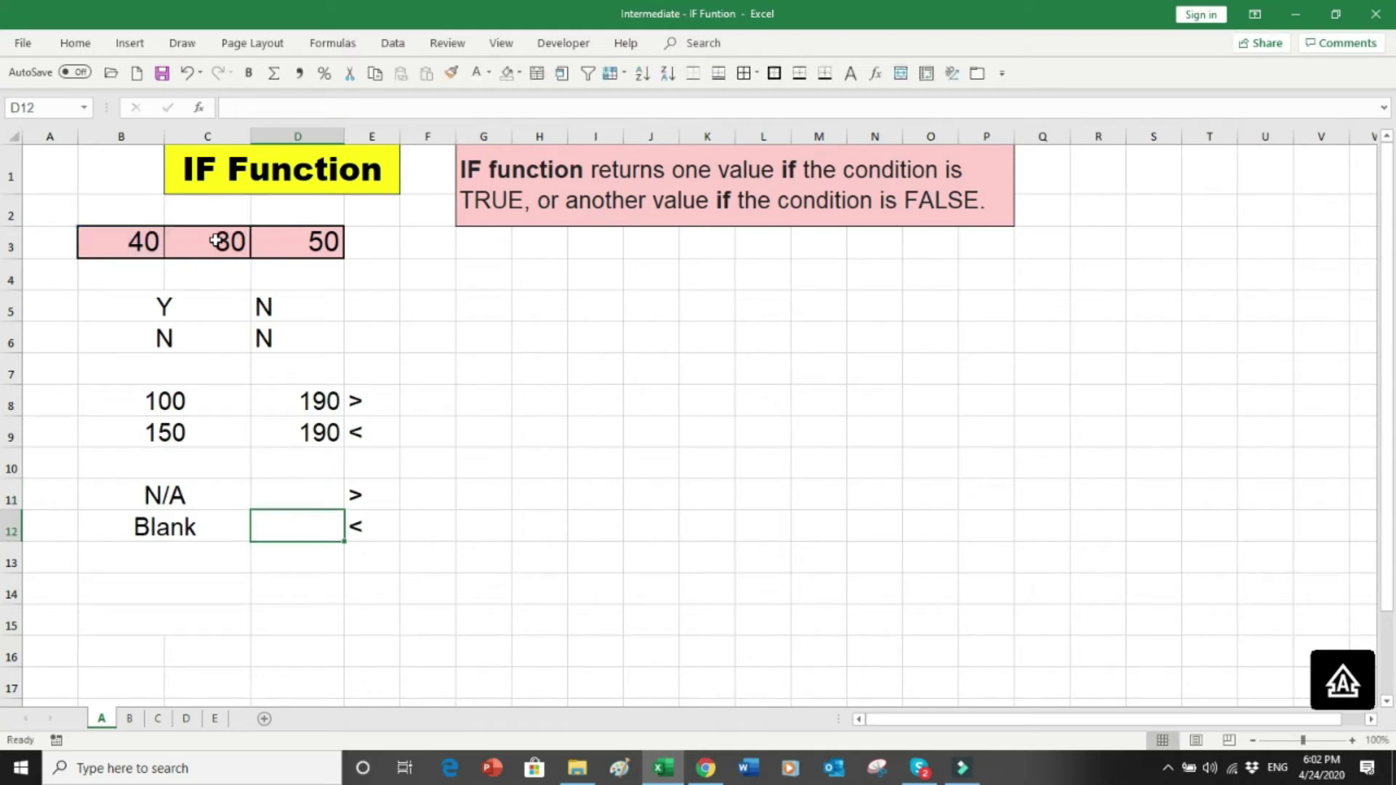
key("Up")
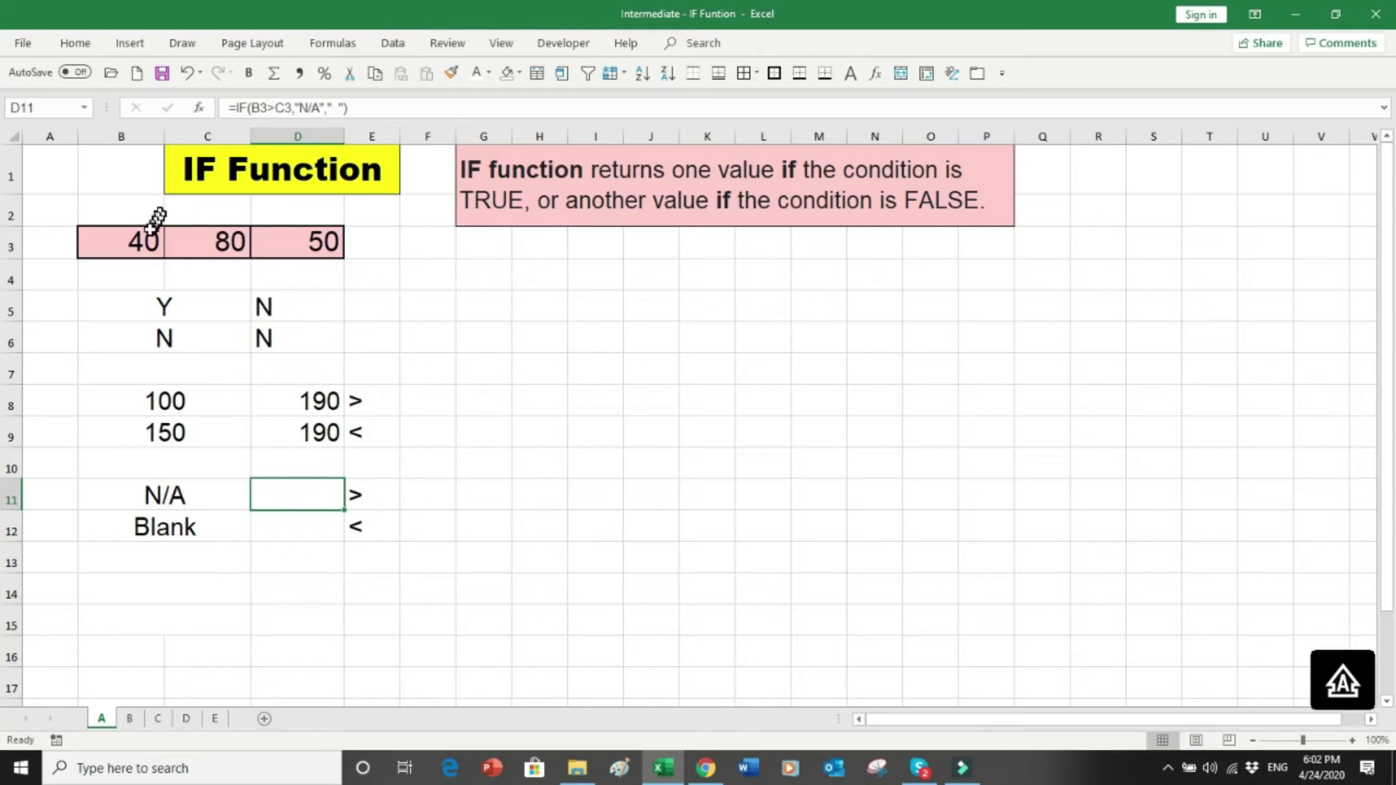
- Set cell B3 to 90 to test the D11 formula with a true condition
left_click(139, 241)
type("90")
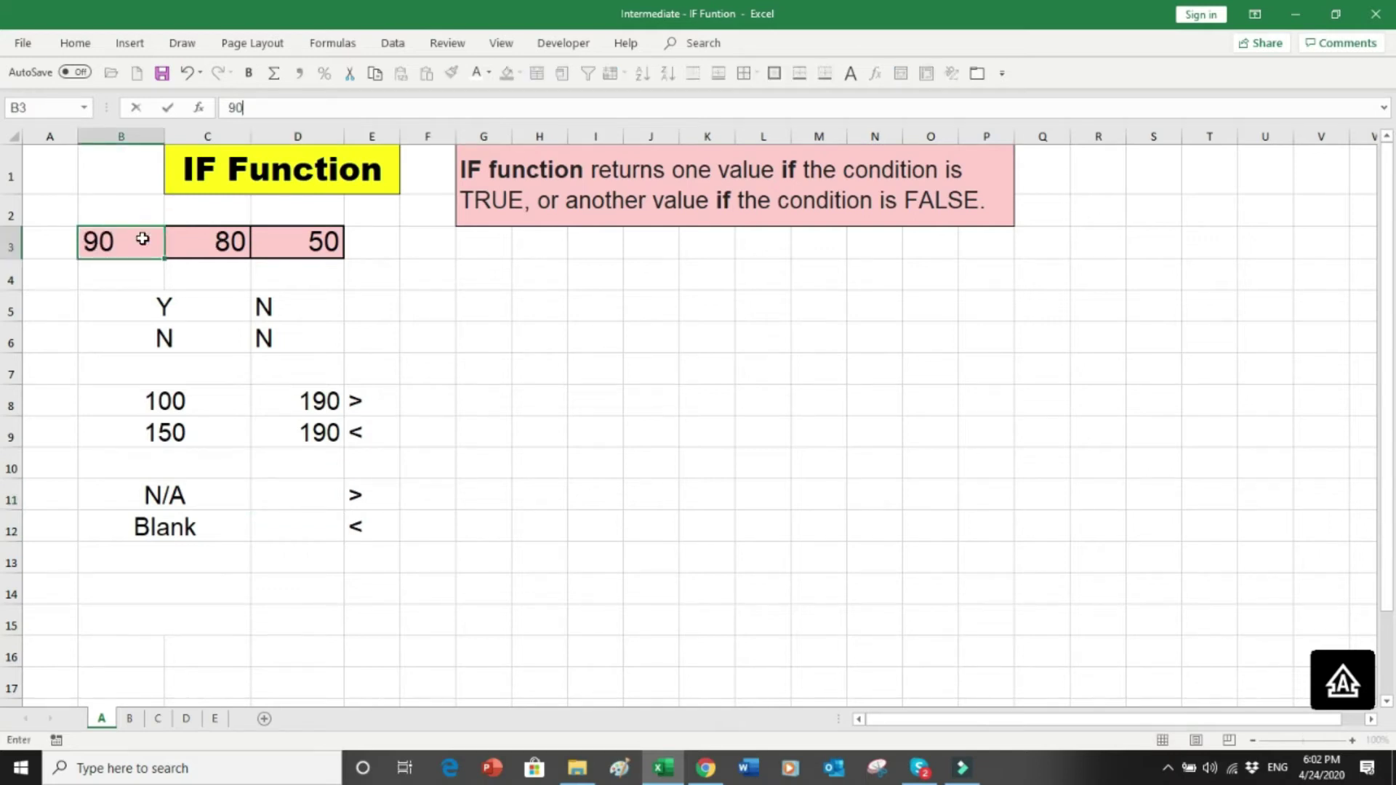
key("Return")
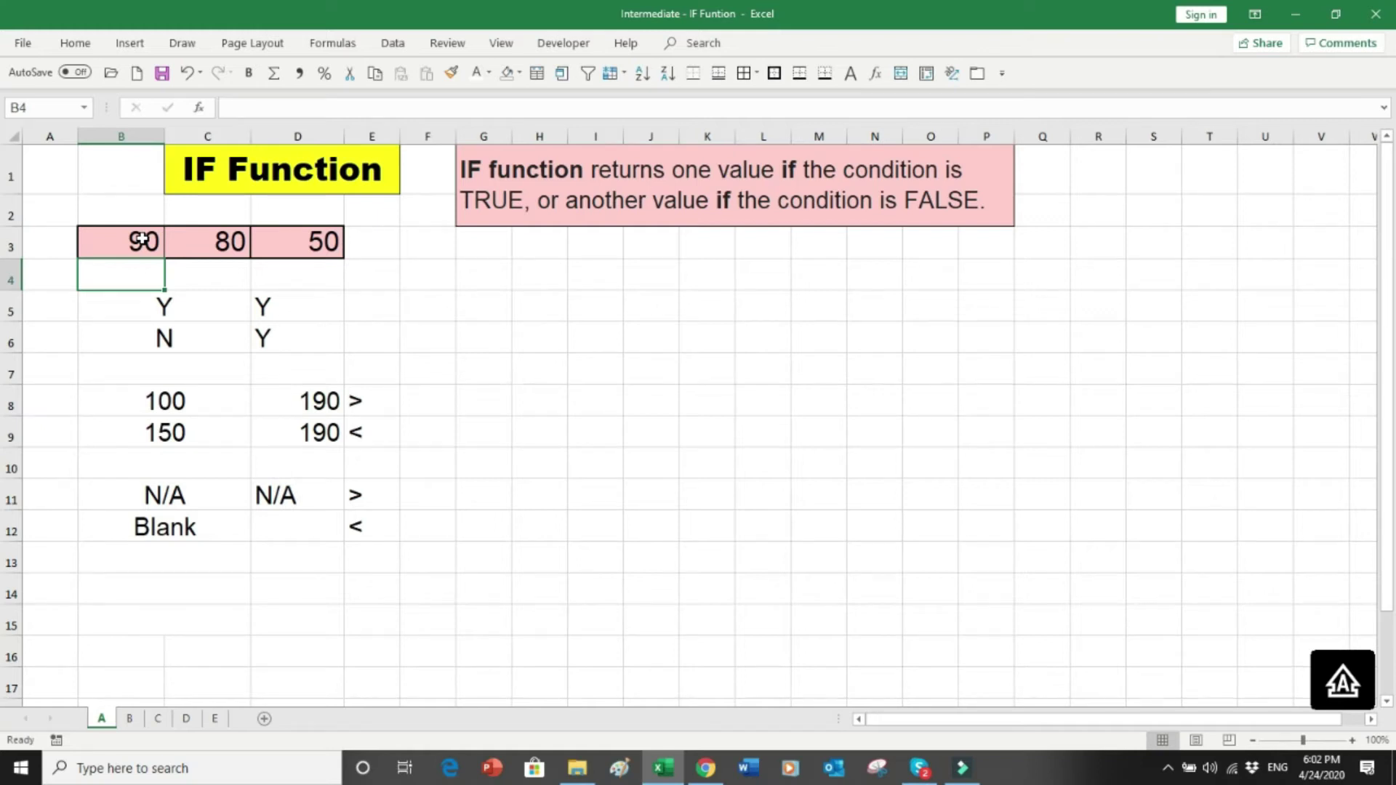
- Switch to sheet B and review the ITEM, UoM, Ending inventory and Minimum Safety Stock columns
left_click(131, 719)
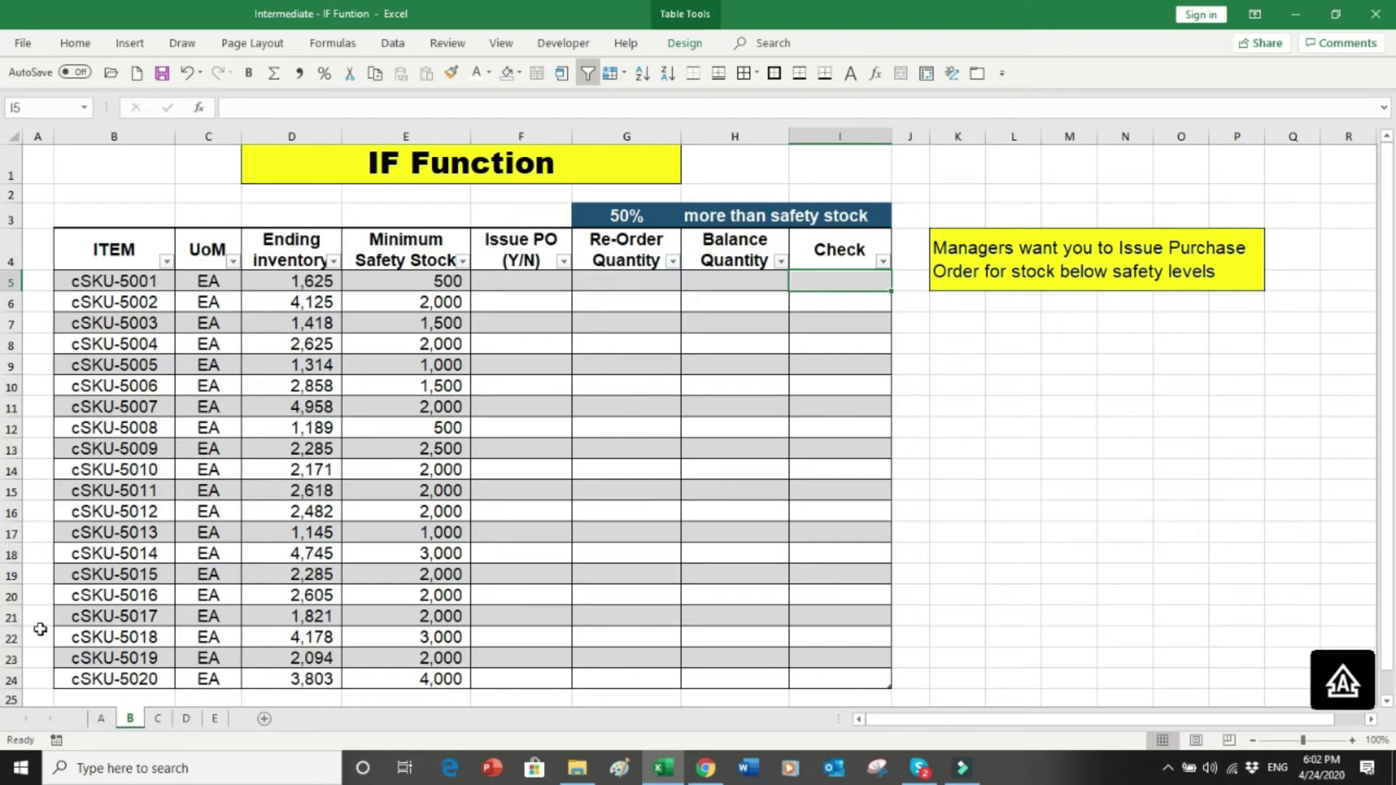
left_click_drag(99, 260, 82, 538)
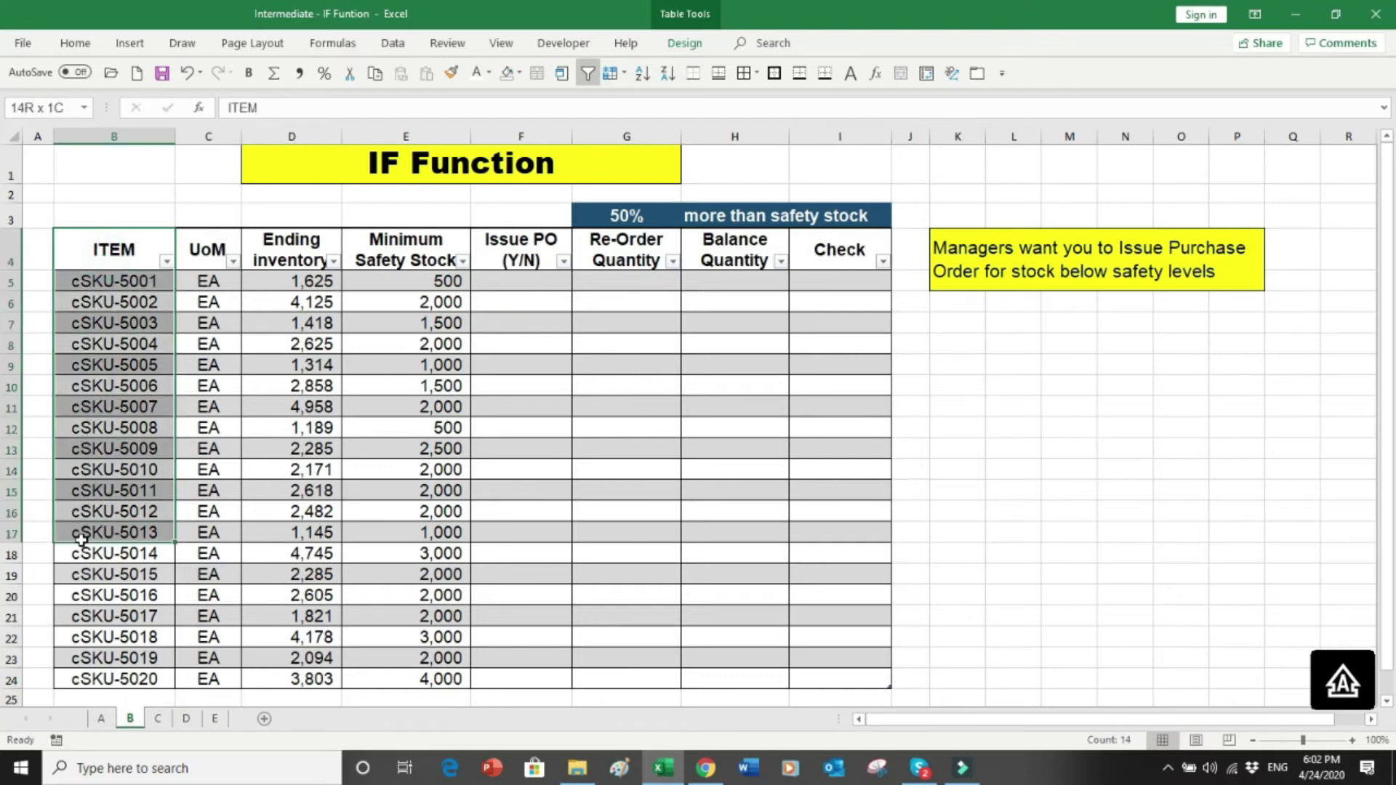
left_click_drag(210, 252, 207, 532)
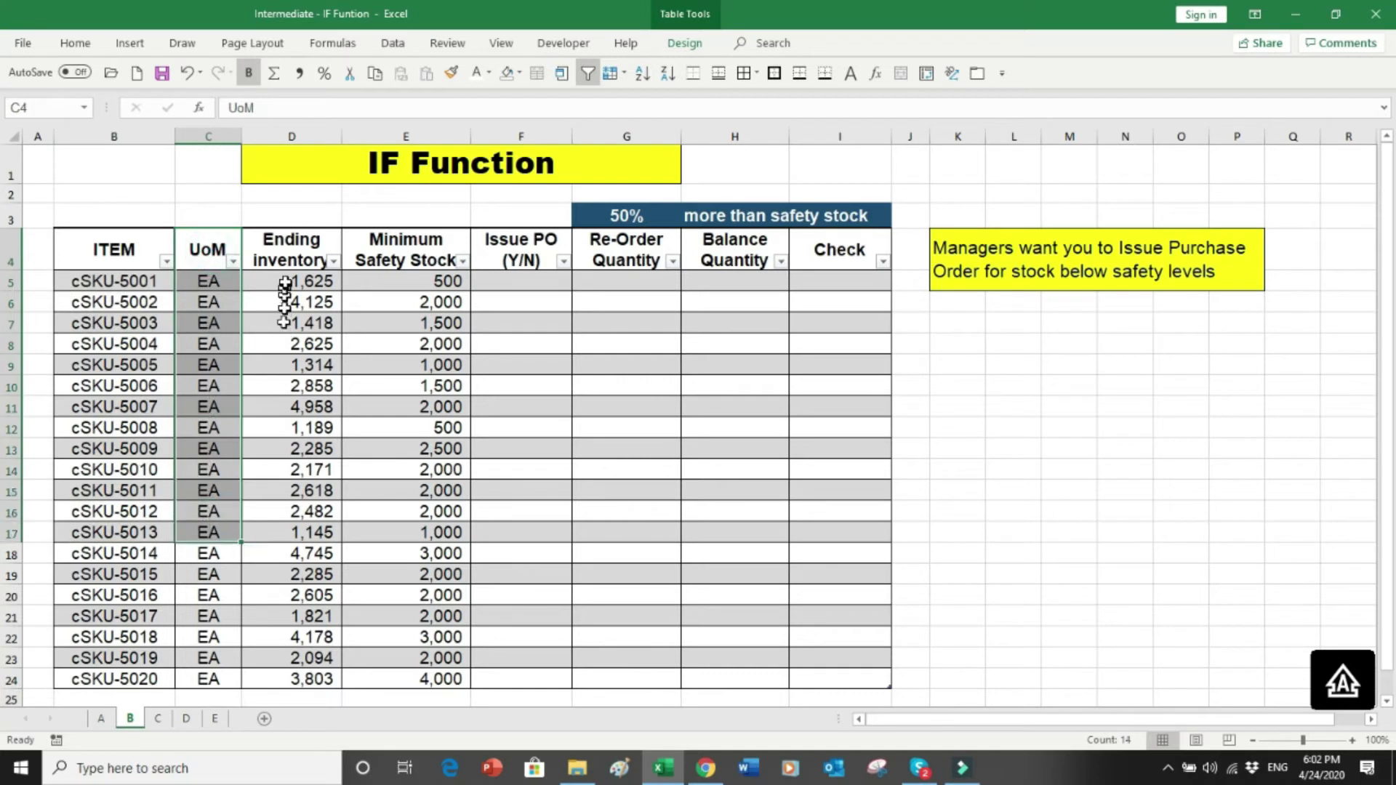
left_click_drag(291, 256, 291, 574)
left_click_drag(413, 251, 402, 525)
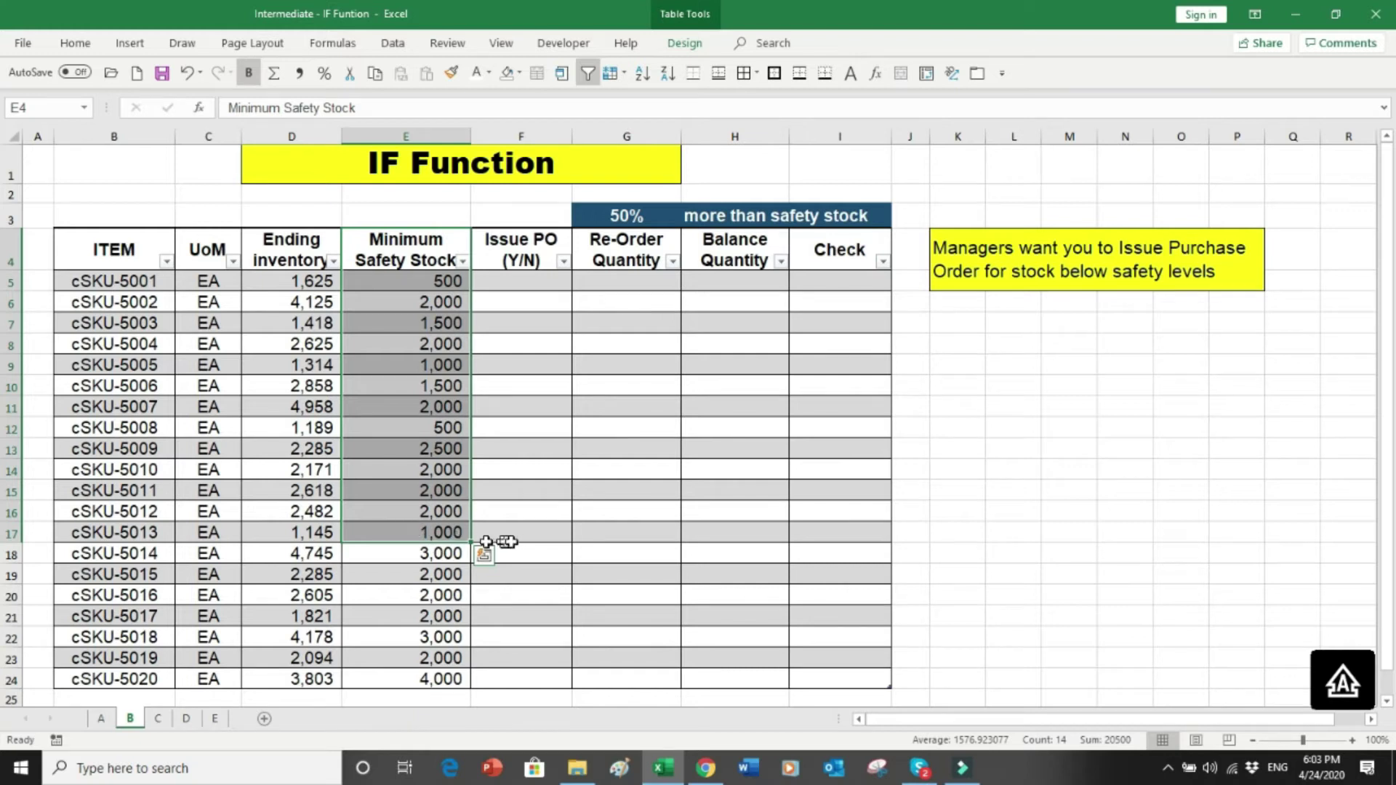
- Compare ending inventory with minimum safety stock for cSKU-5001 and cSKU-5003 to judge whether a purchase order is needed
left_click(523, 281)
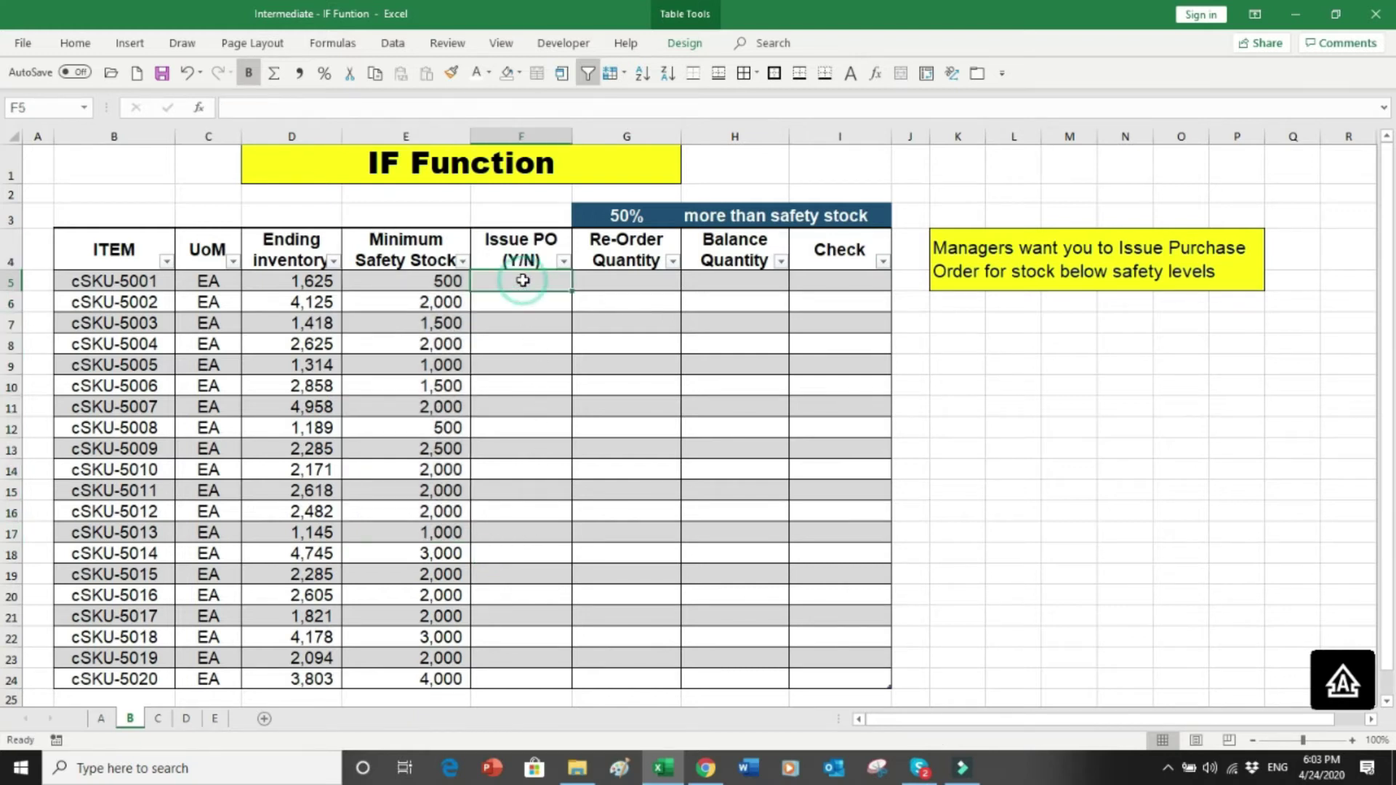
left_click(320, 284)
left_click(413, 288)
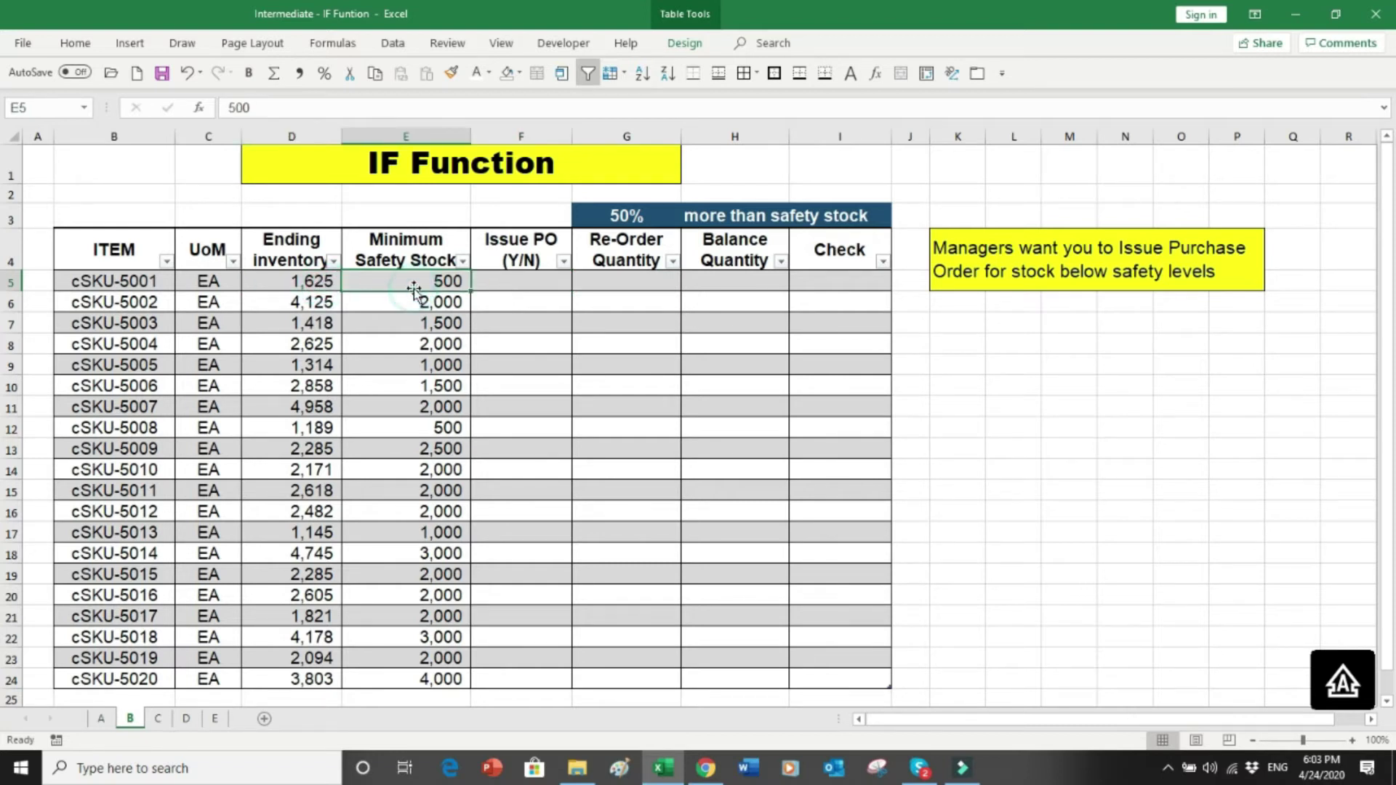
left_click(312, 283)
left_click(420, 280)
left_click(515, 282)
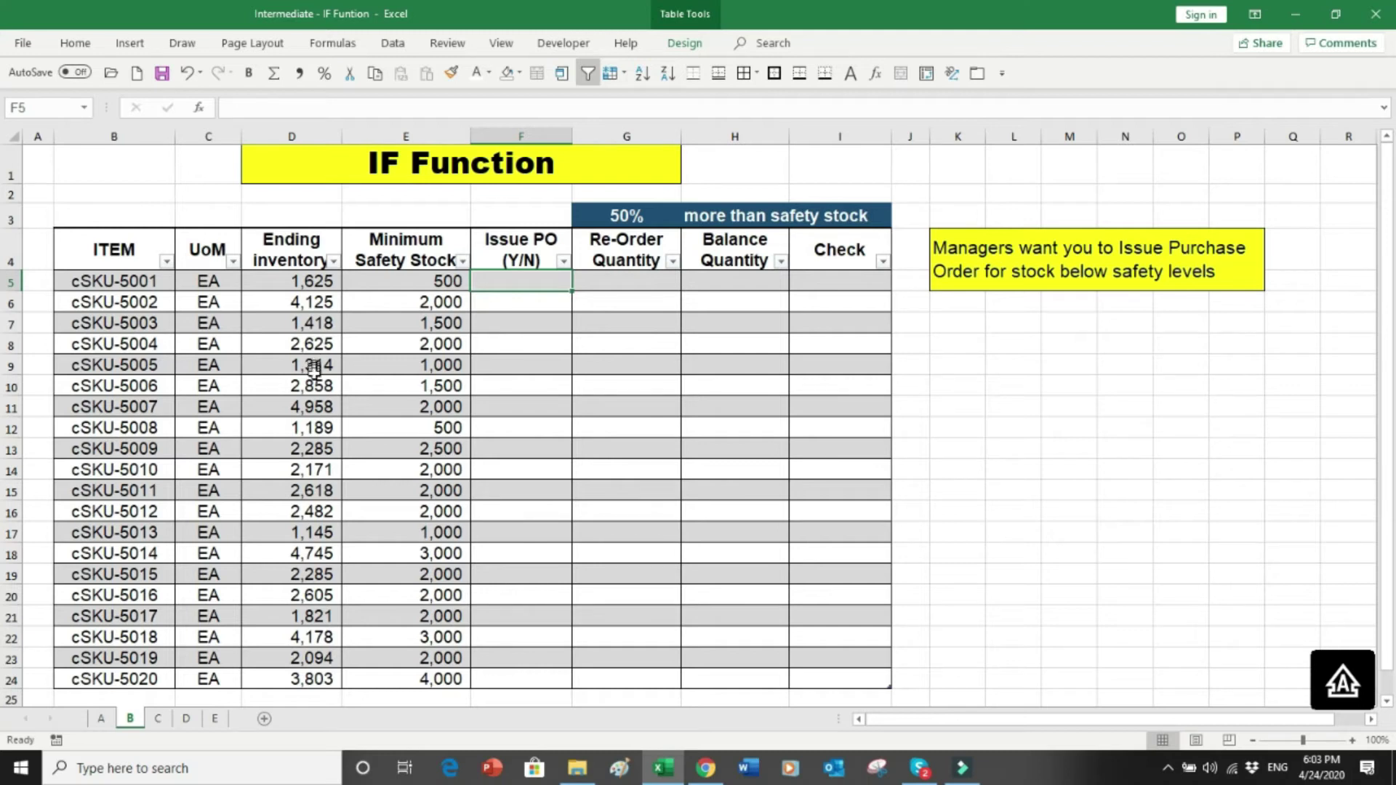
left_click(319, 324)
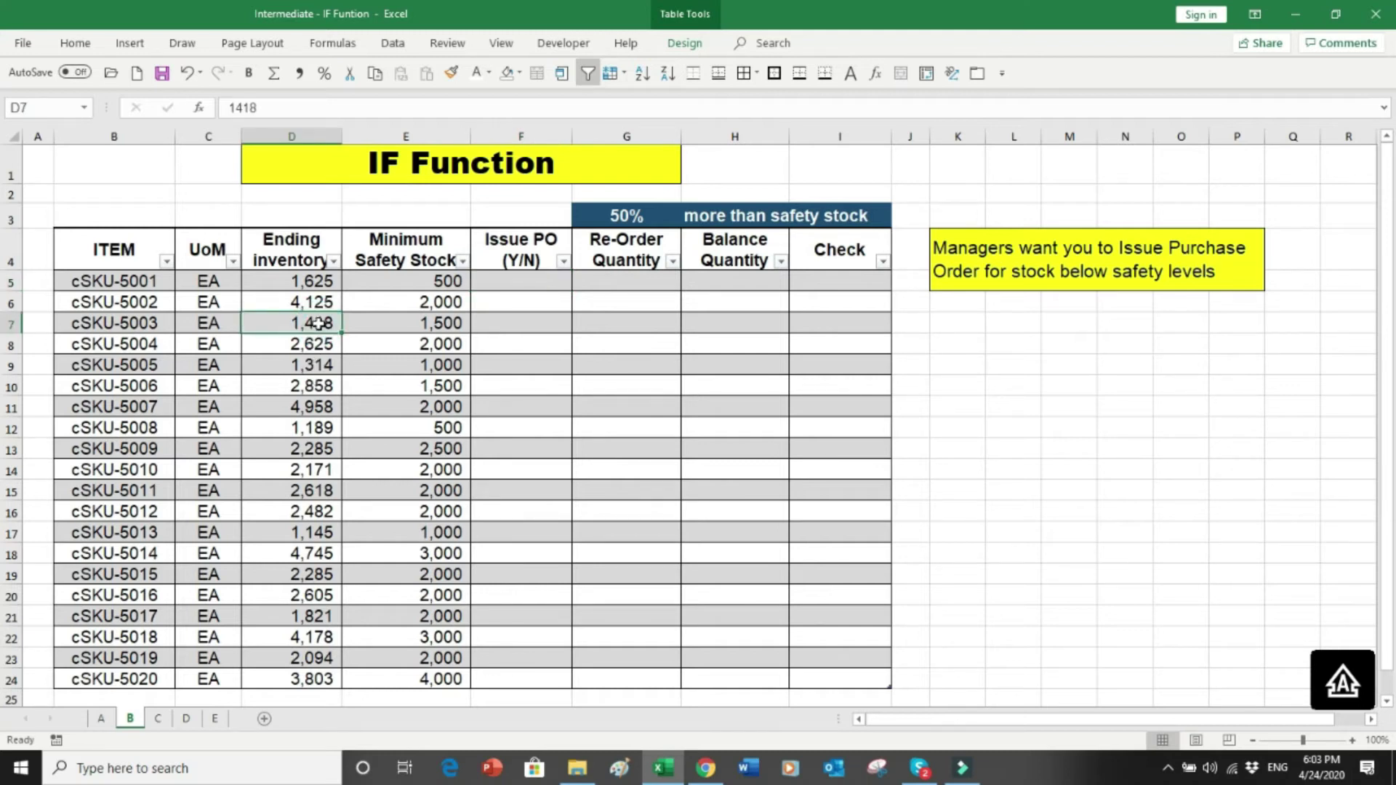
left_click(441, 325)
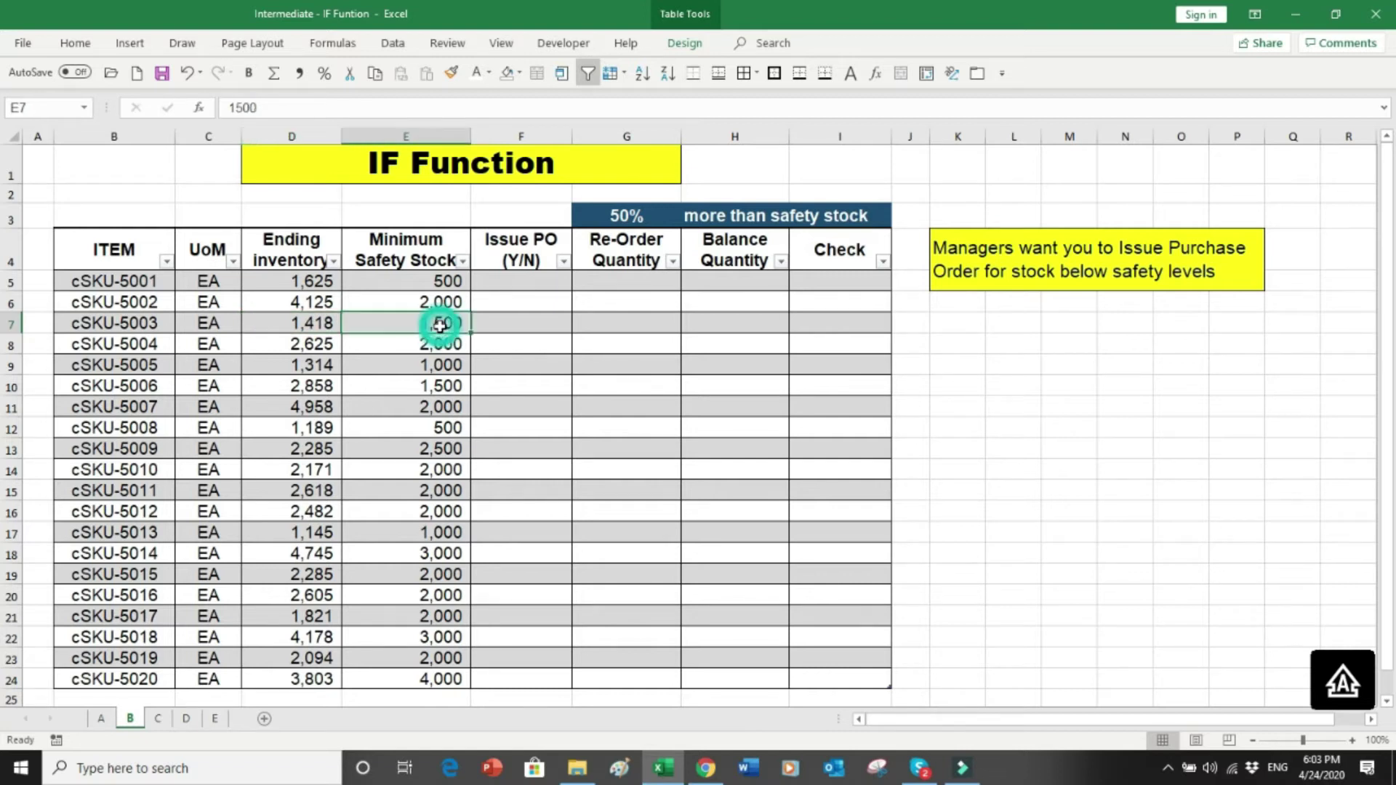
- Start an IF function in Issue PO cell F5 with Ending inventory <= Minimum Safety Stock as the logical test
left_click(521, 282)
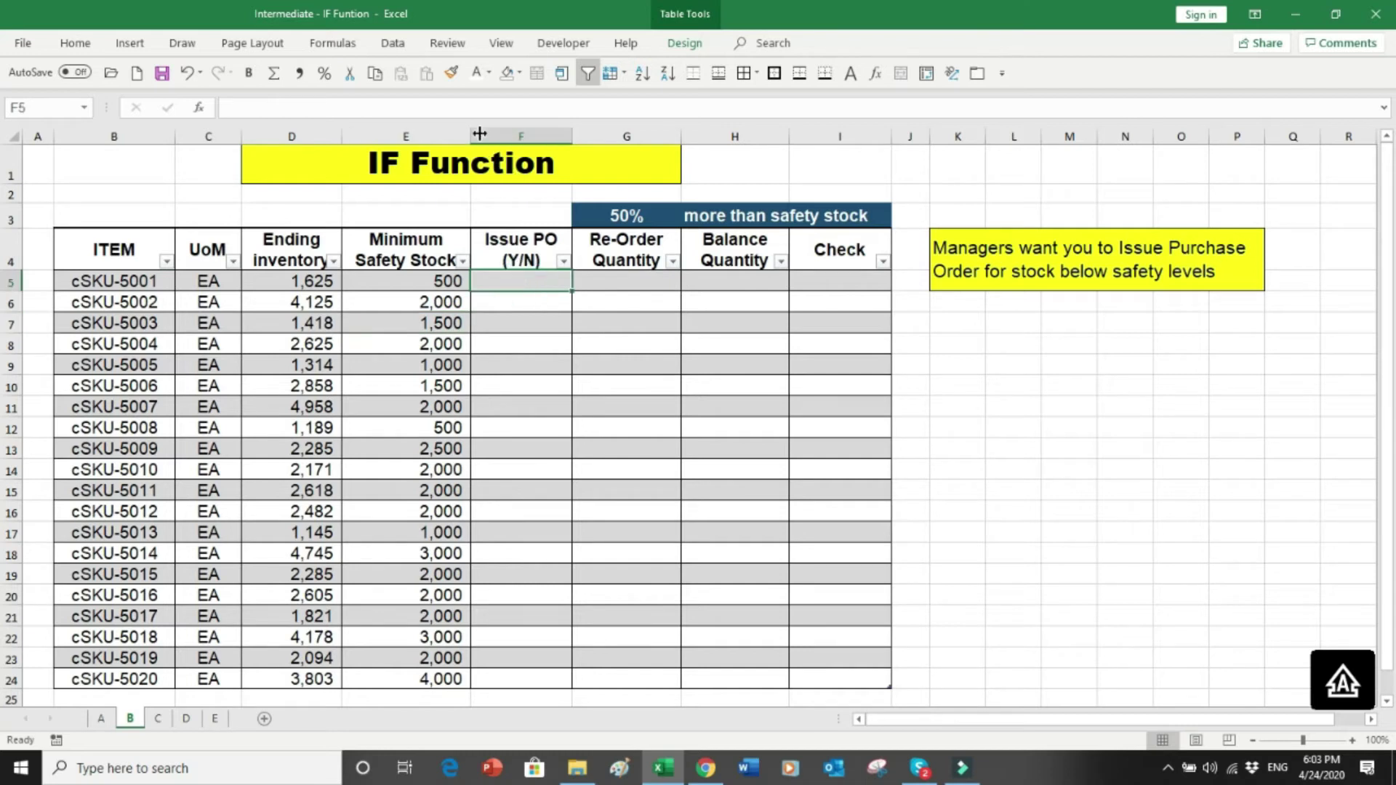
left_click(327, 43)
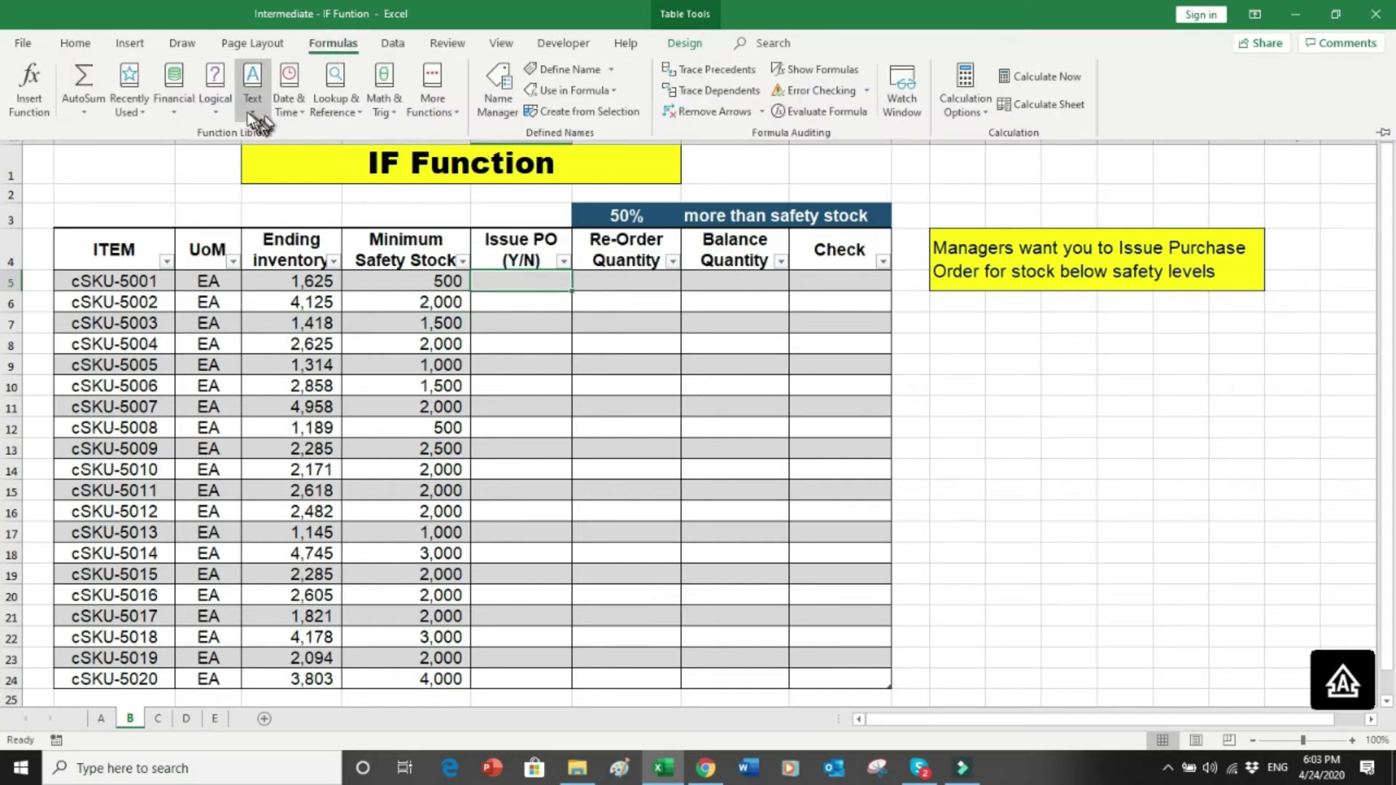
left_click(219, 111)
left_click(252, 173)
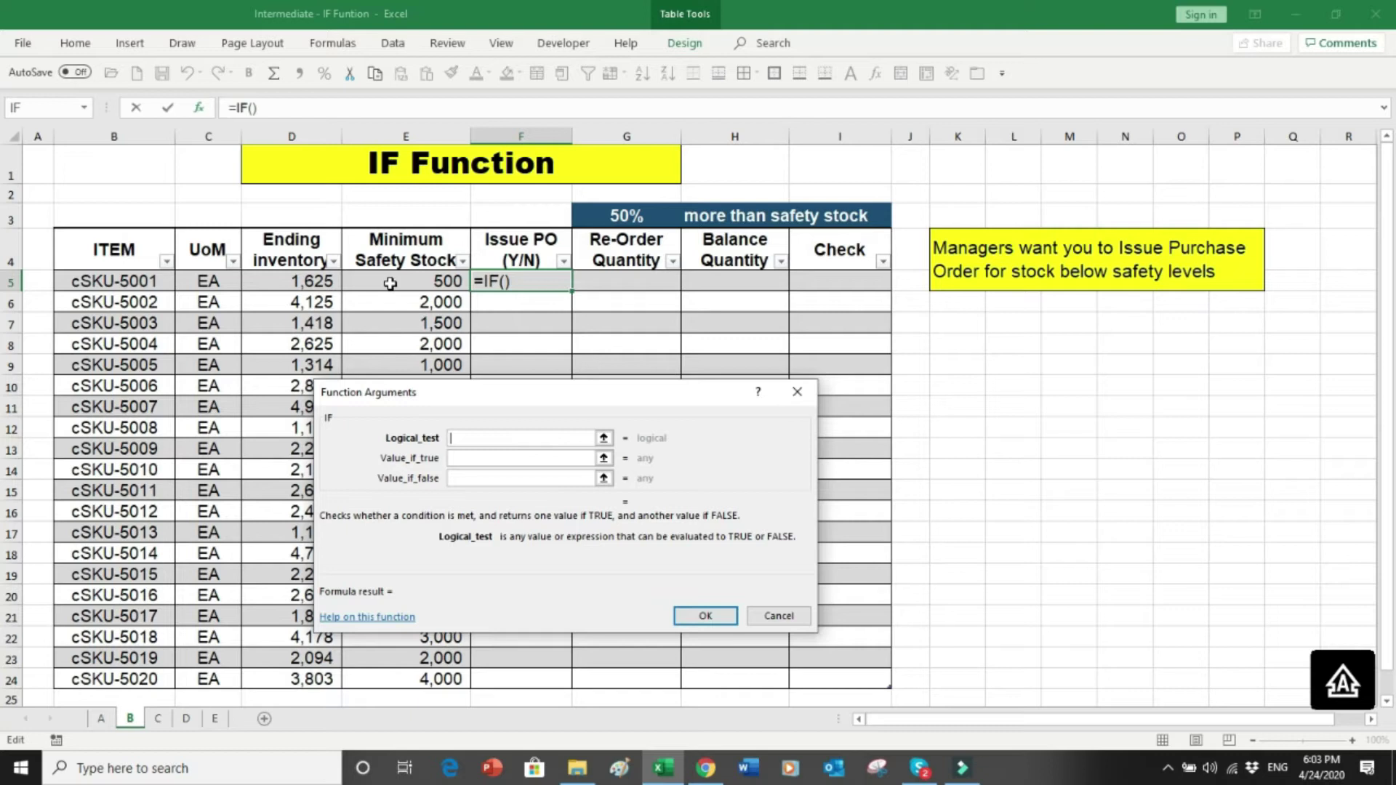
left_click(324, 282)
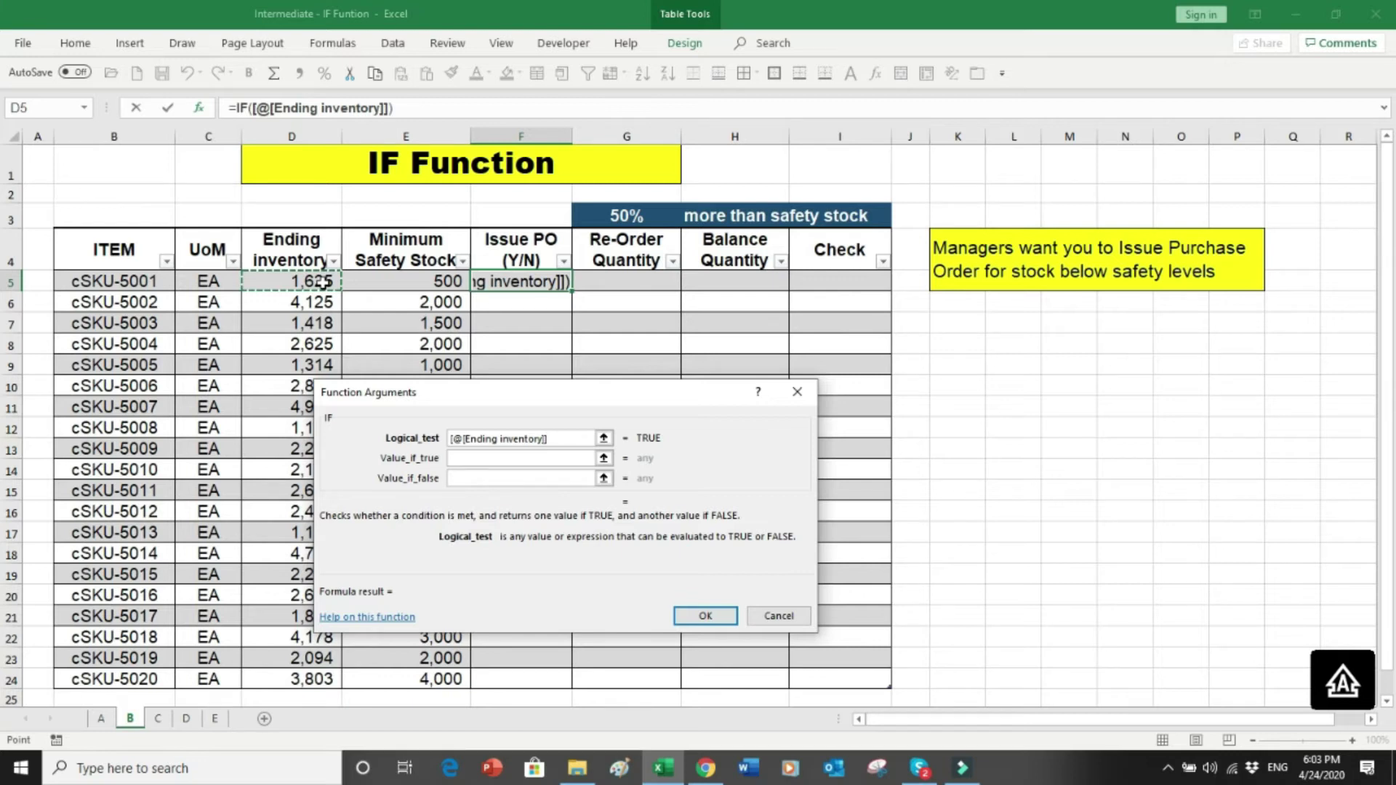
type("<=")
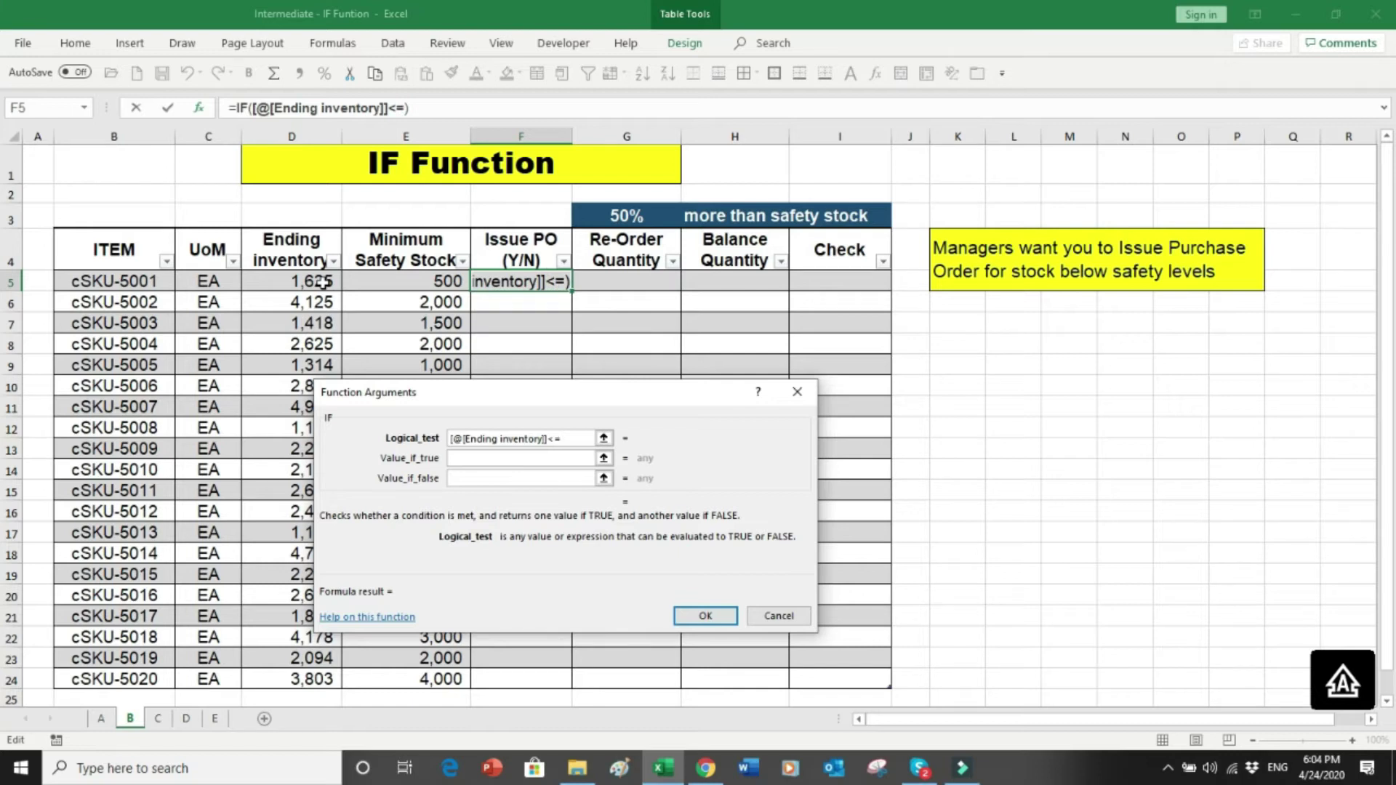
left_click(386, 280)
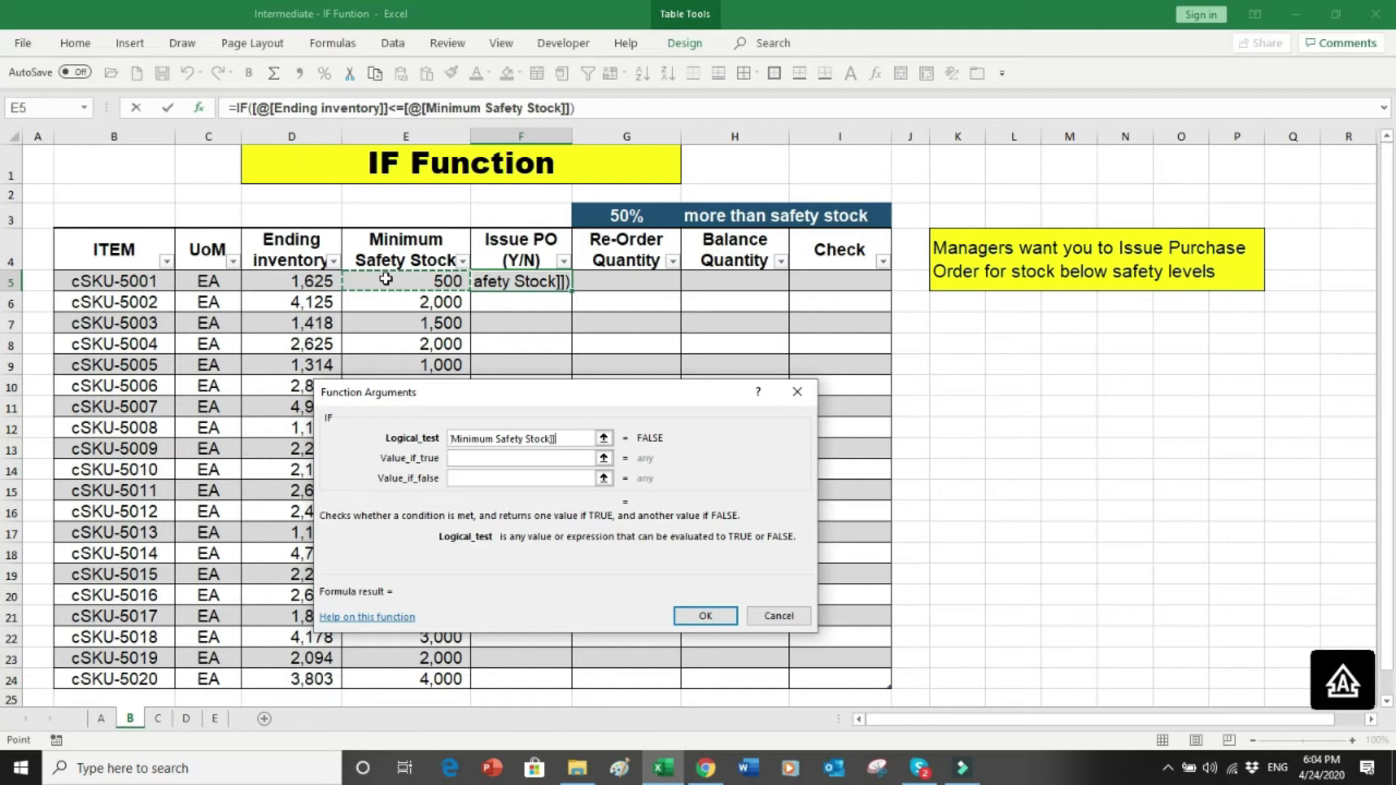
- Set the F5 IF function to return Y if true and N if false, and apply it to the Issue PO column
left_click(477, 457)
left_click(479, 456)
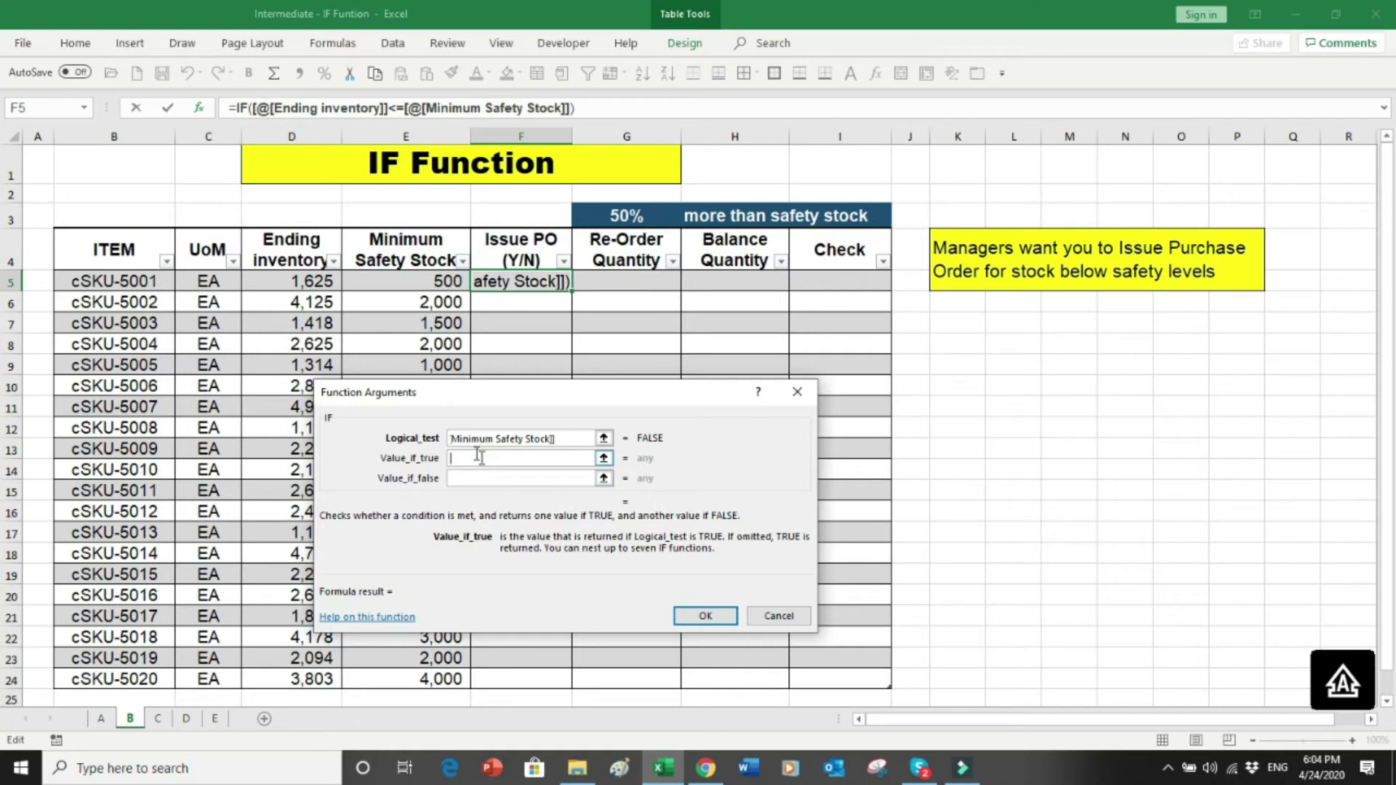
type("Y")
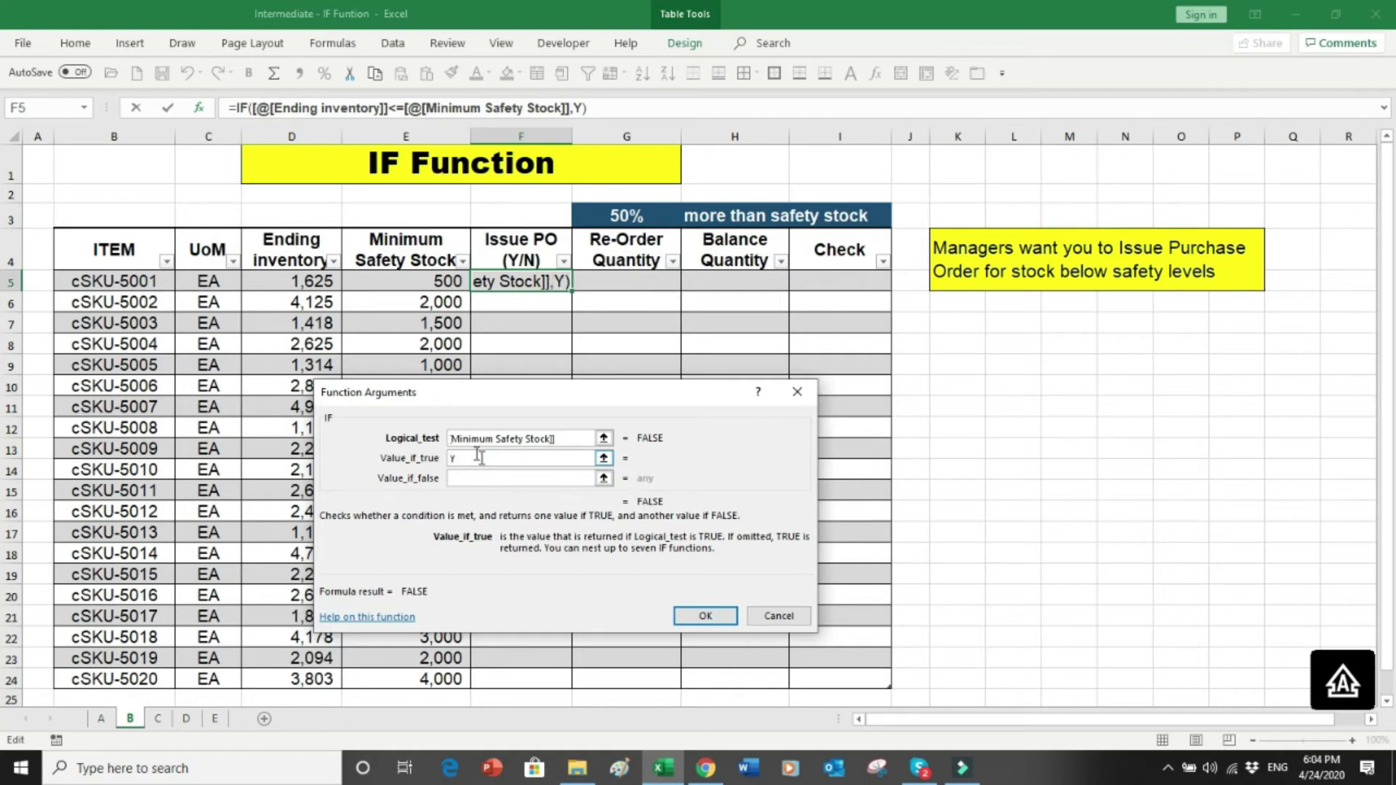
key("Tab")
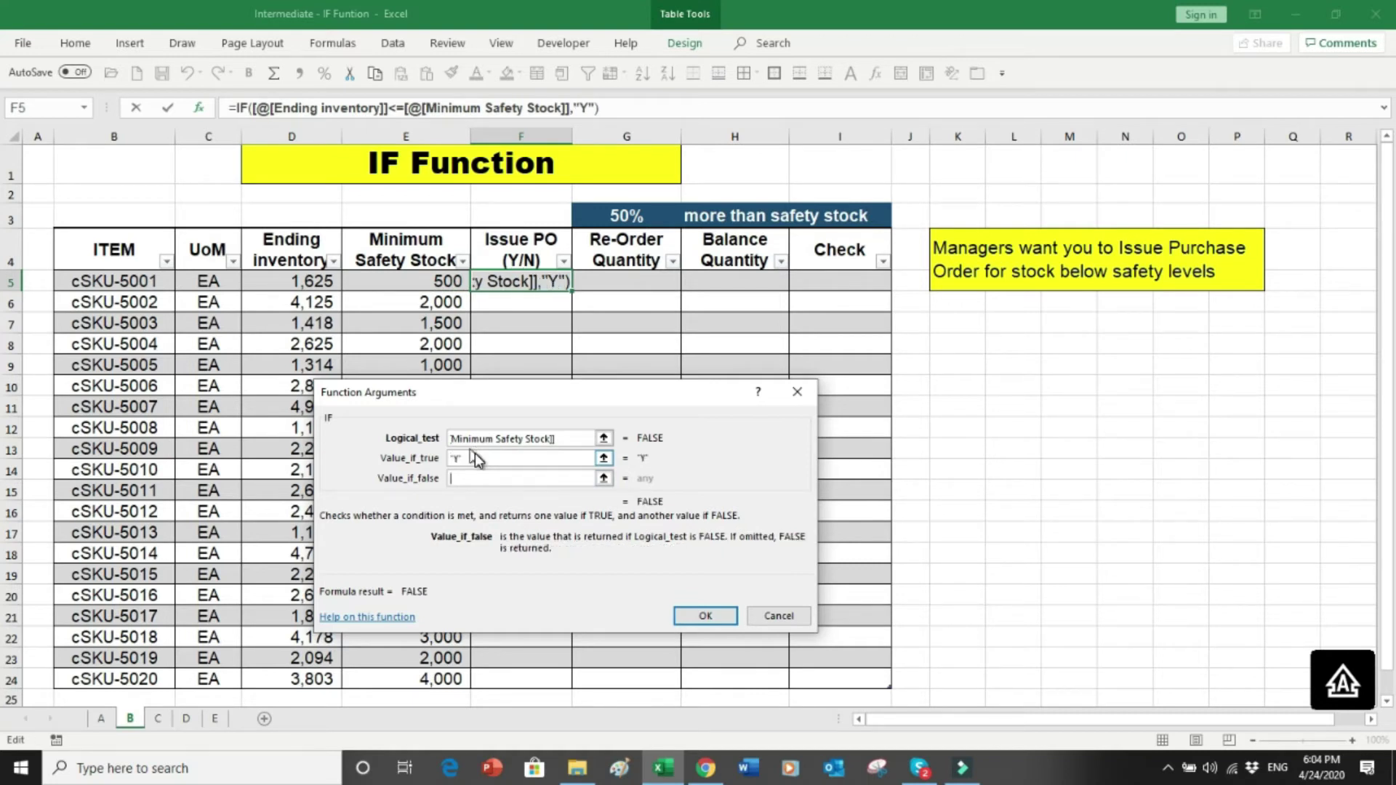
type("N")
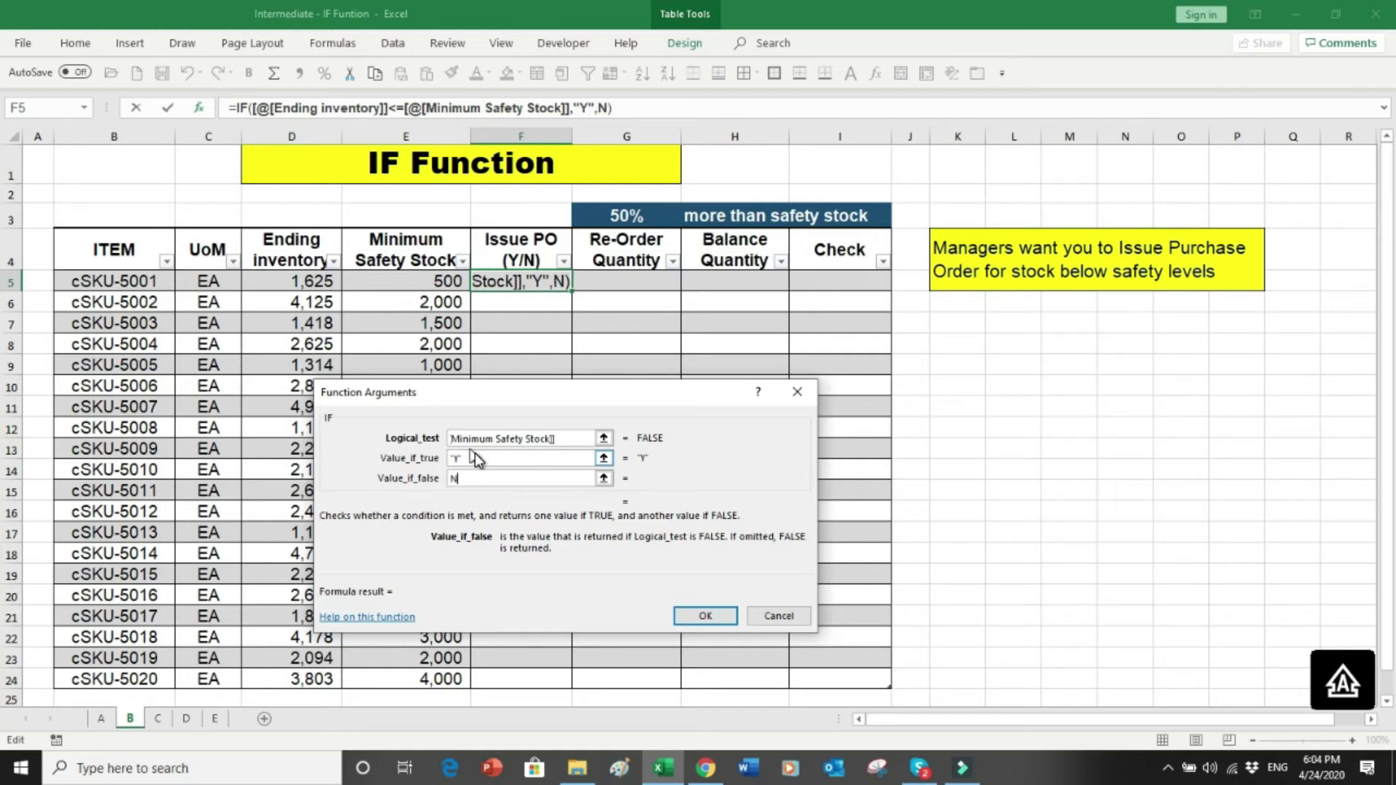
key("Return")
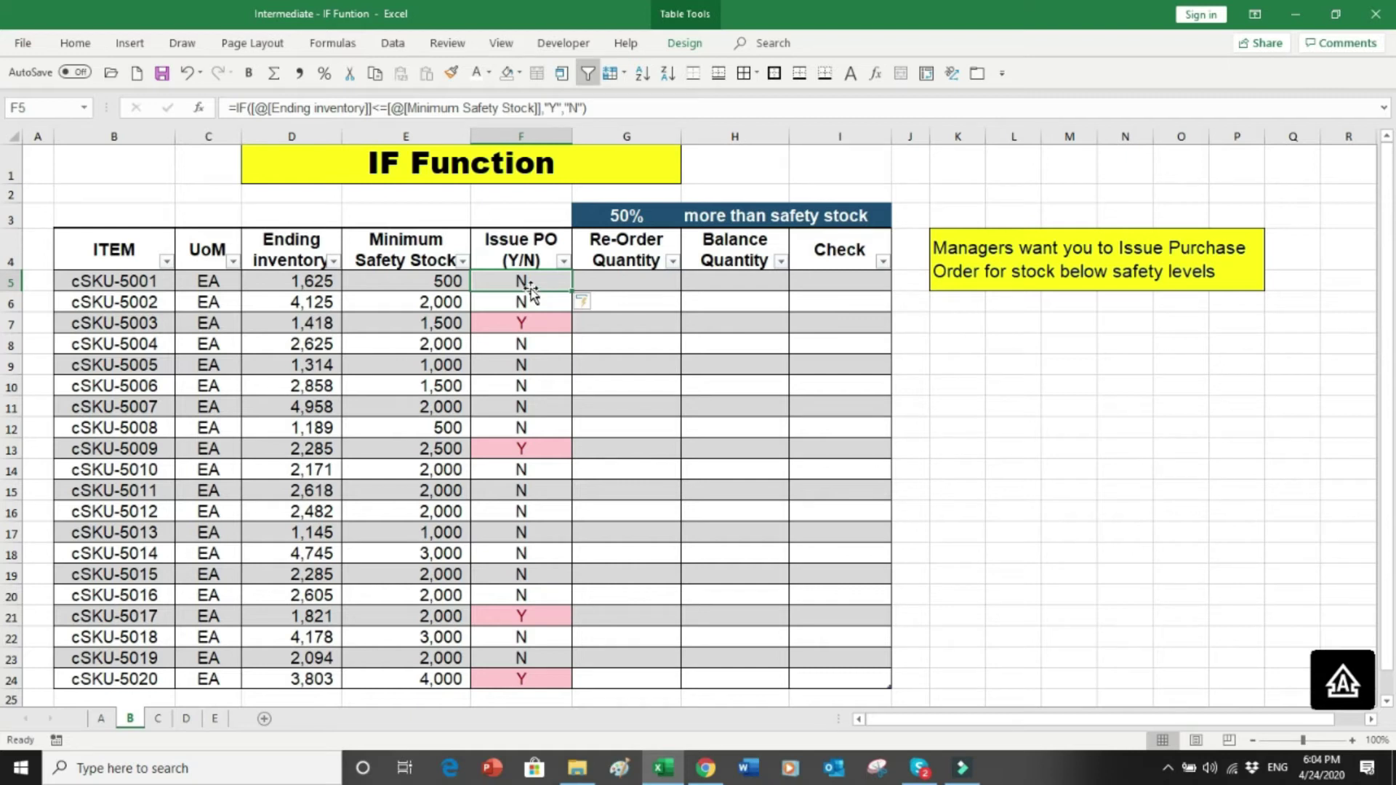
- Show the Equal To conditional formatting rule for Issue PO cells F5:F19 and leave it without applying
left_click_drag(529, 285, 509, 586)
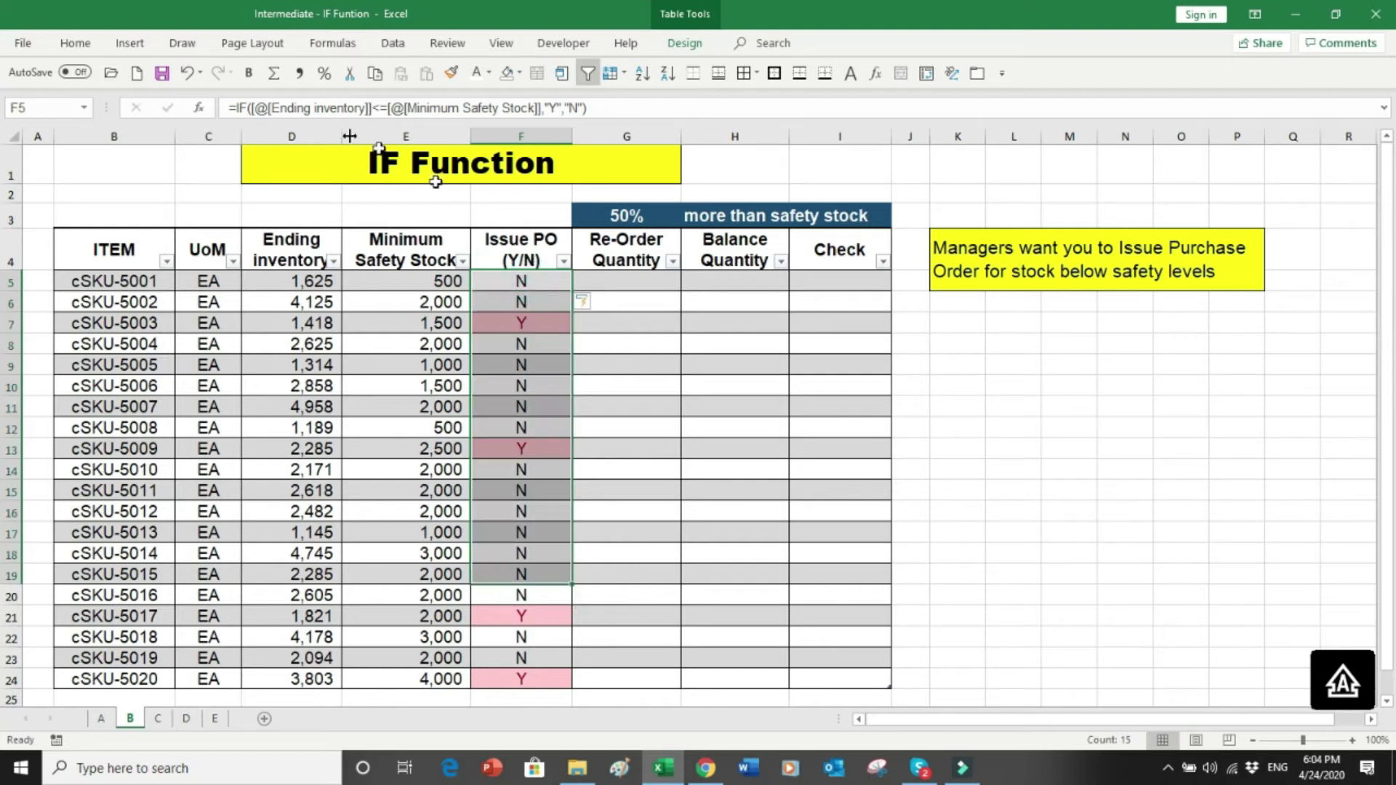
left_click(81, 45)
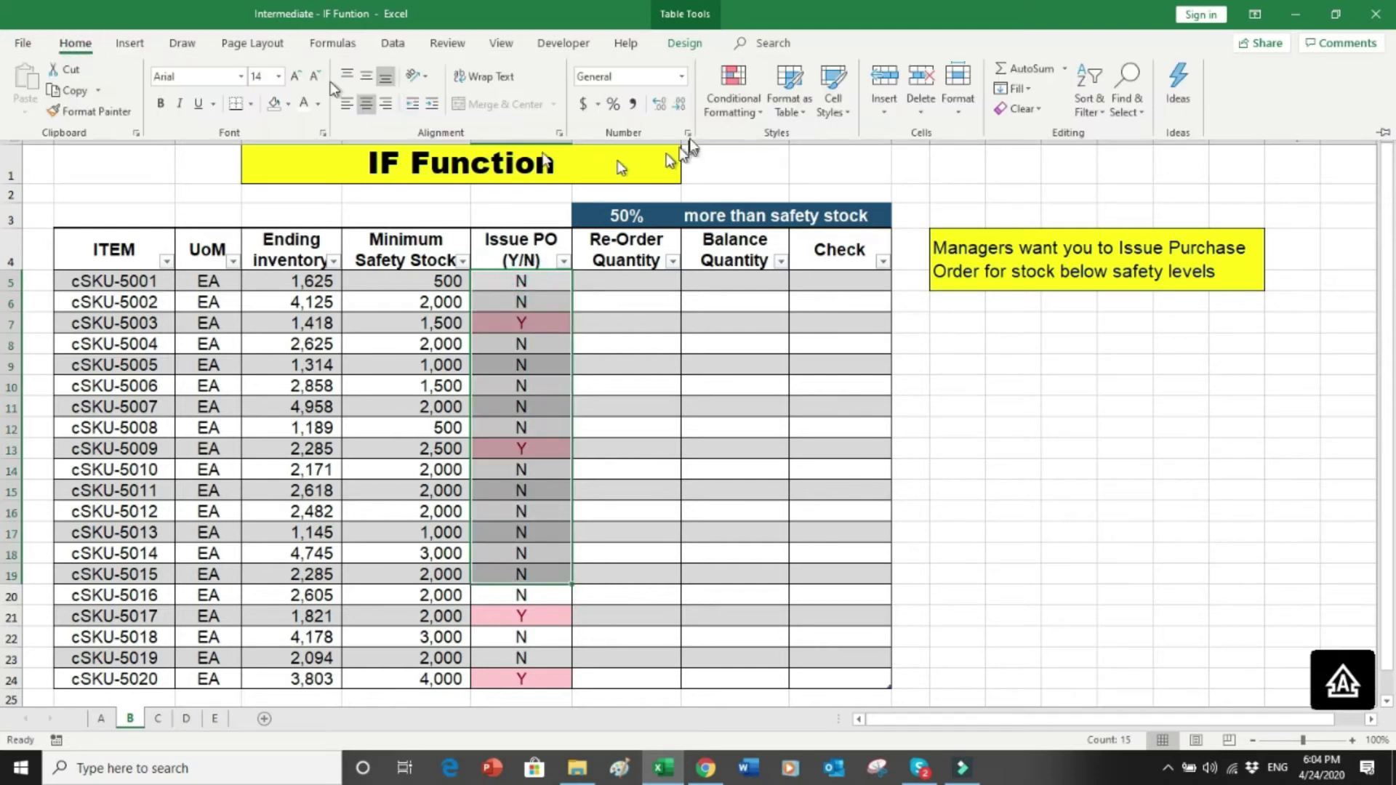
left_click(756, 108)
mouse_move(781, 145)
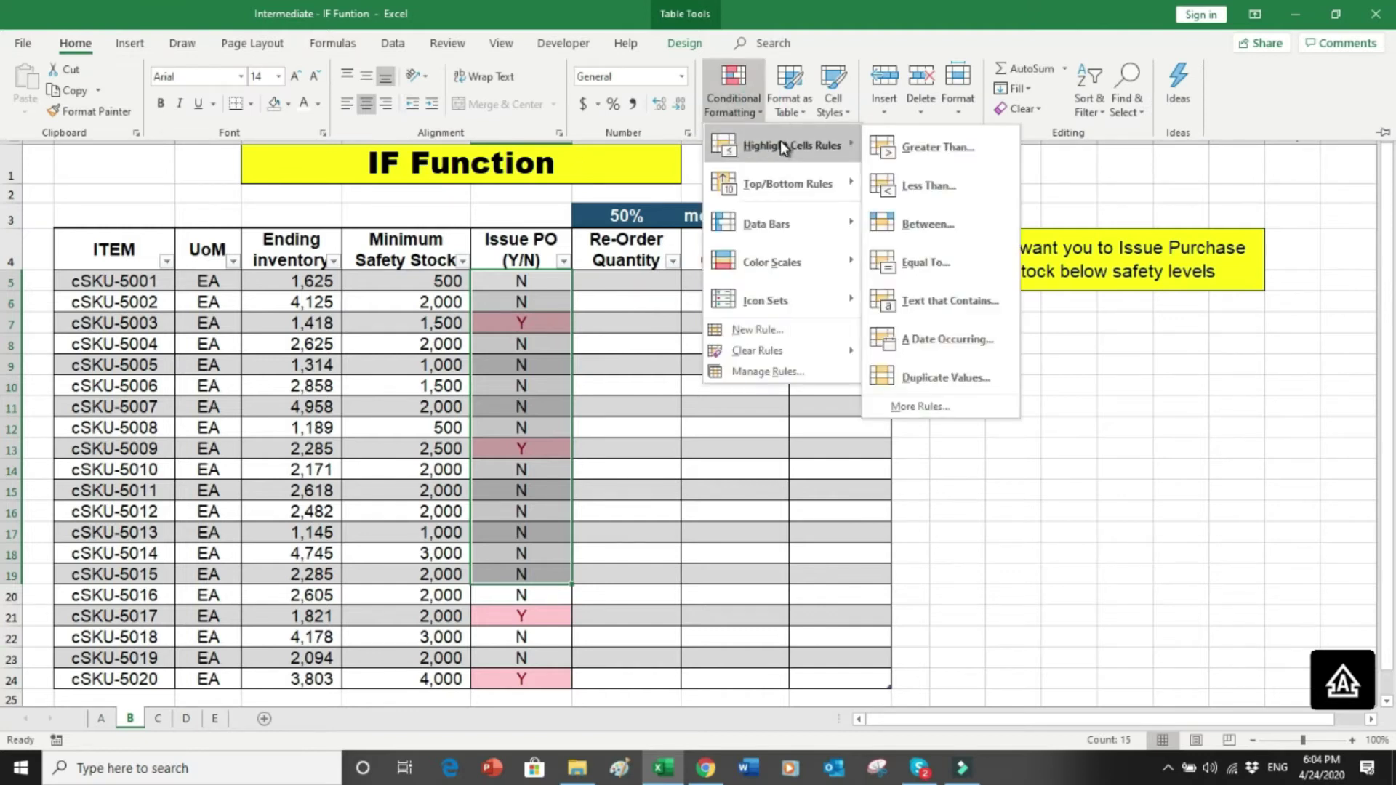
left_click(950, 263)
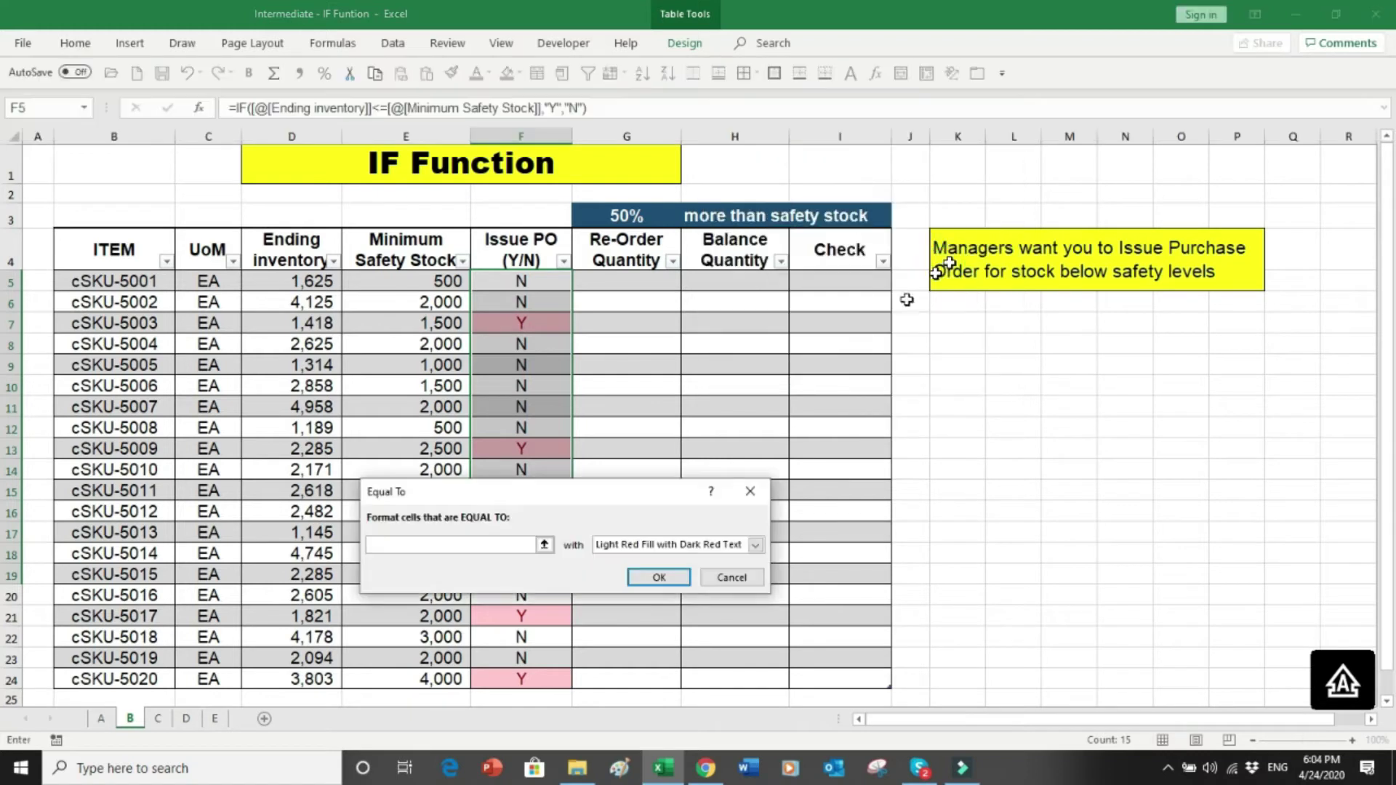
left_click(728, 575)
left_click(630, 429)
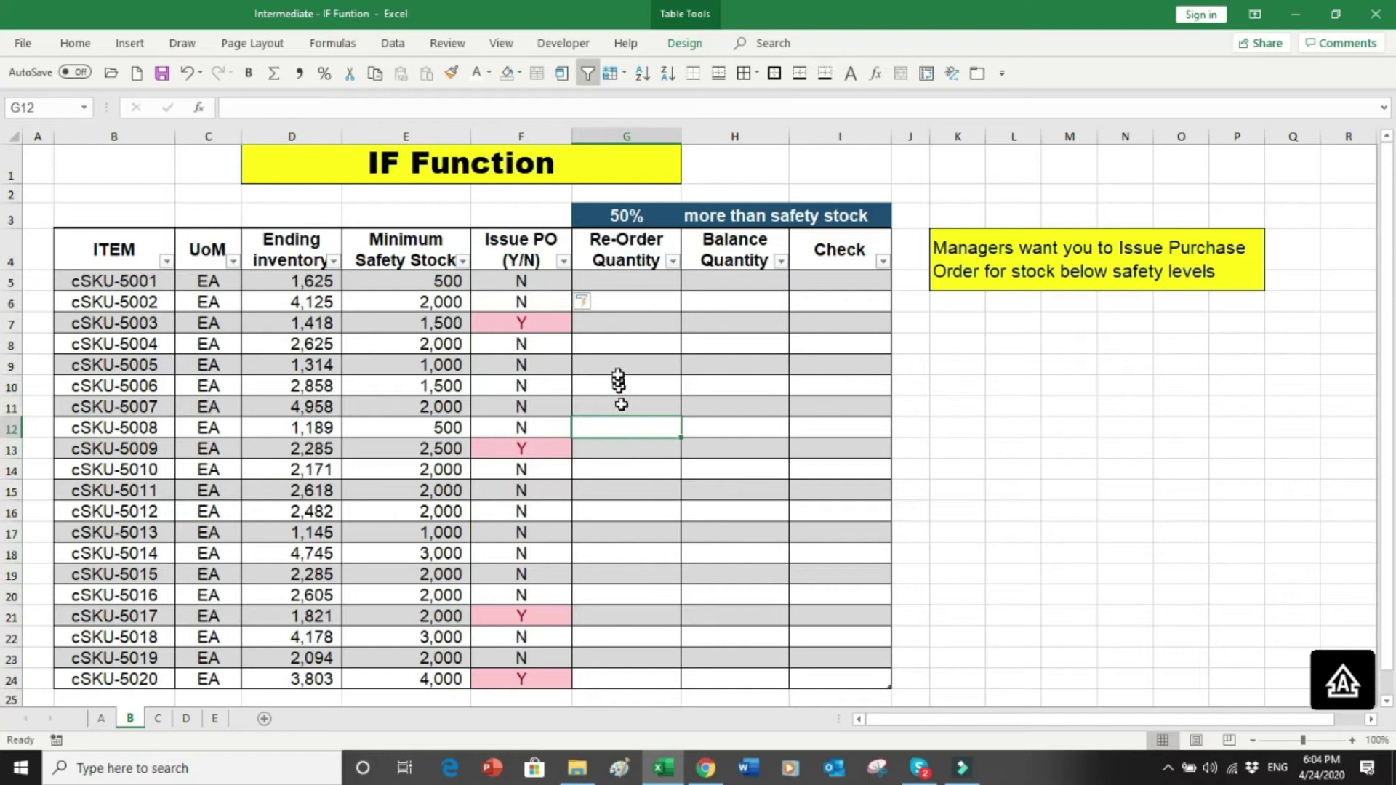
- Examine the Re-Order Quantity column alongside the Issue PO flag and minimum safety stock of cSKU-5003
left_click(615, 285)
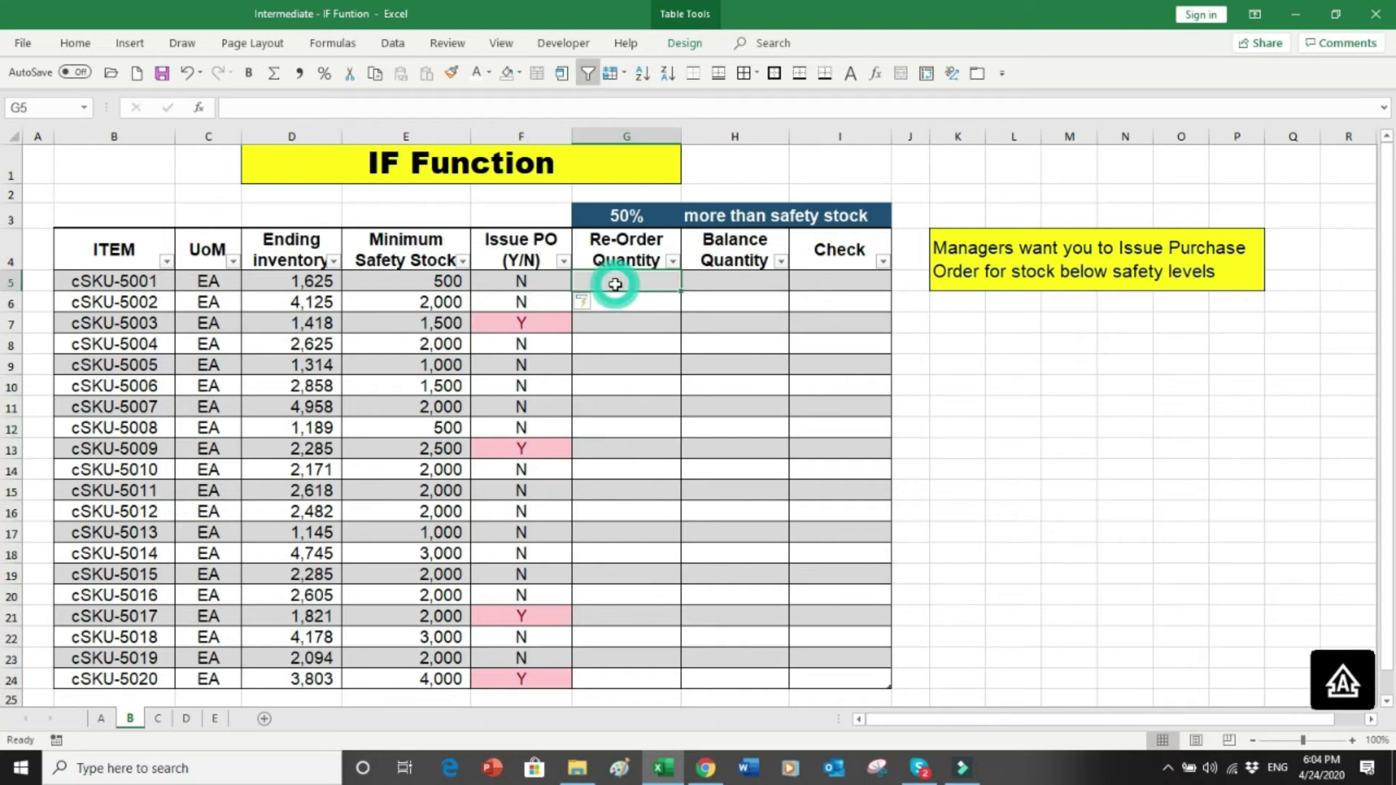
left_click(544, 323)
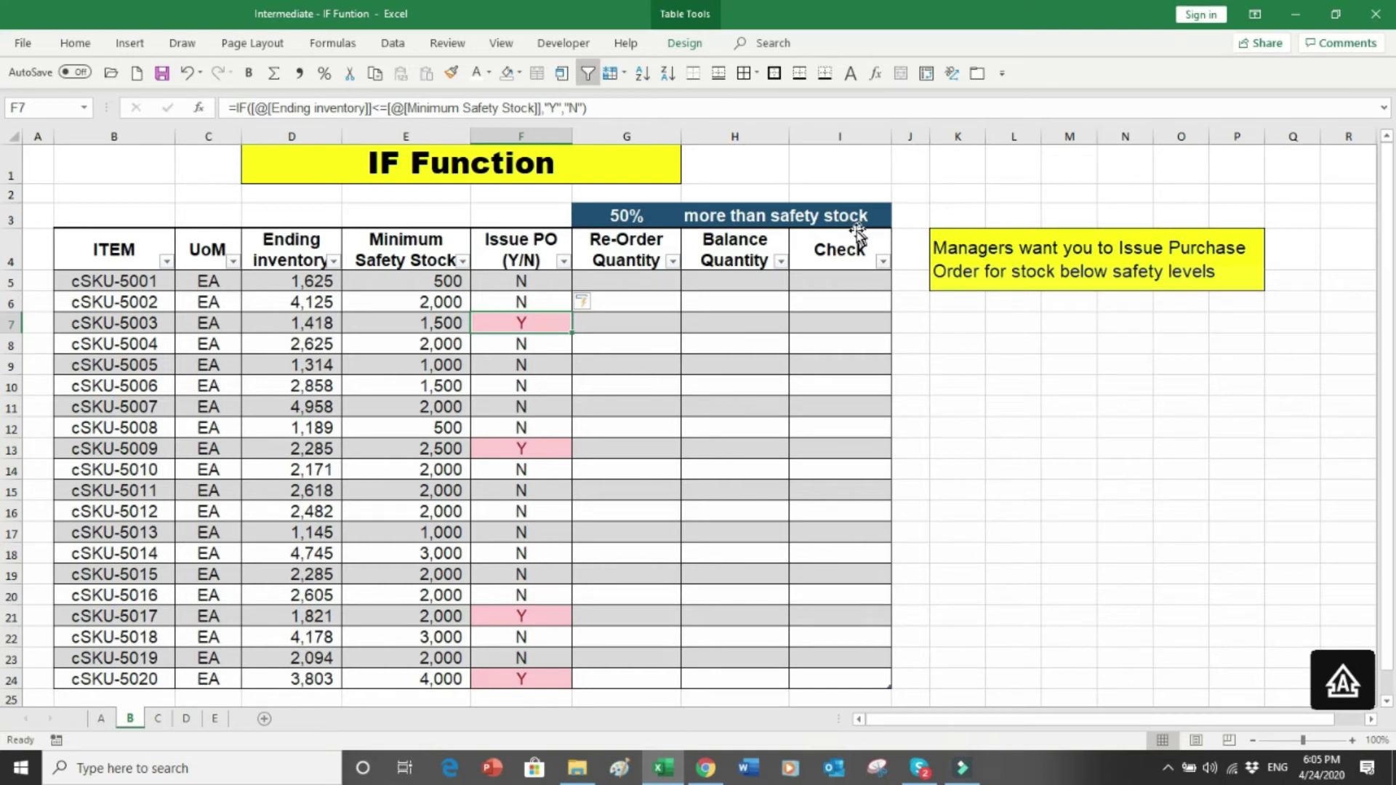
left_click(457, 322)
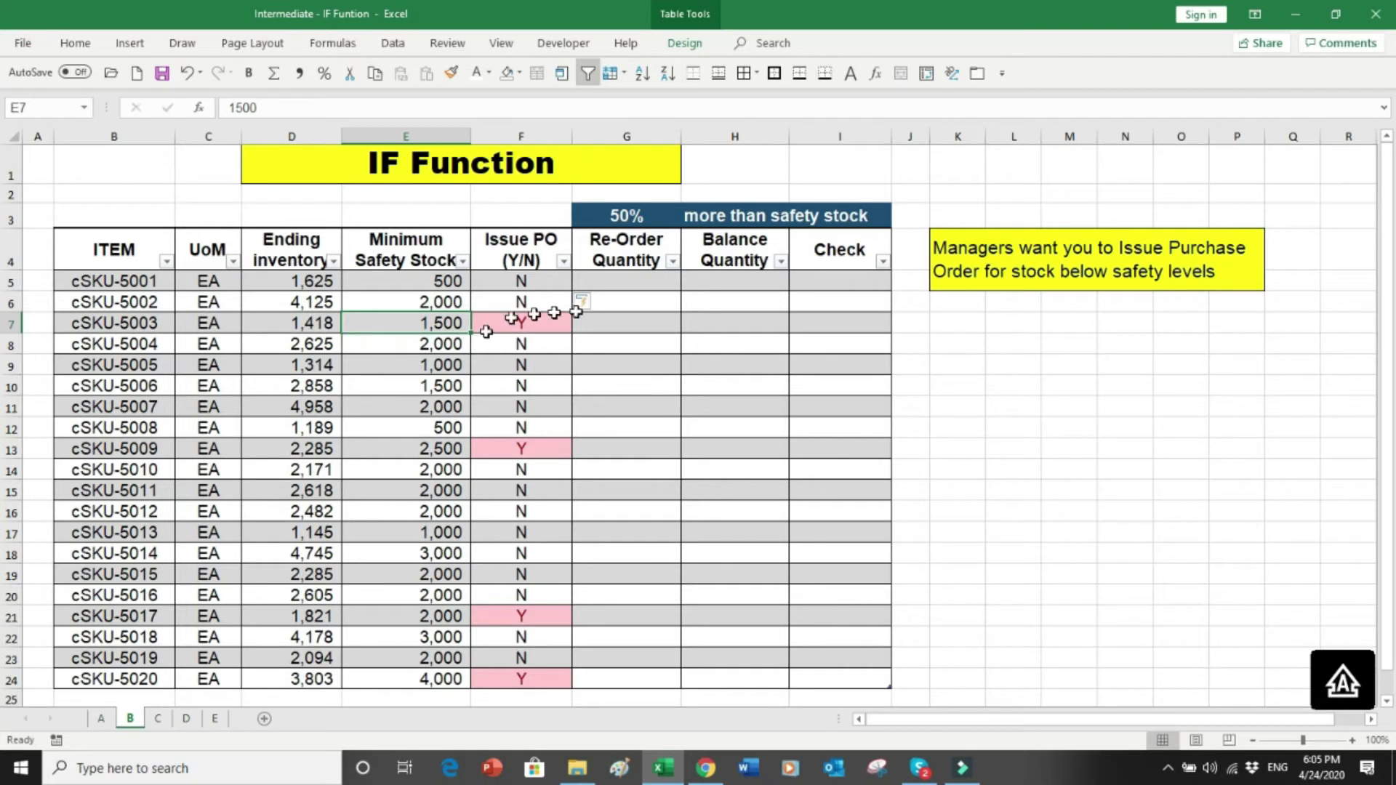
left_click(623, 285)
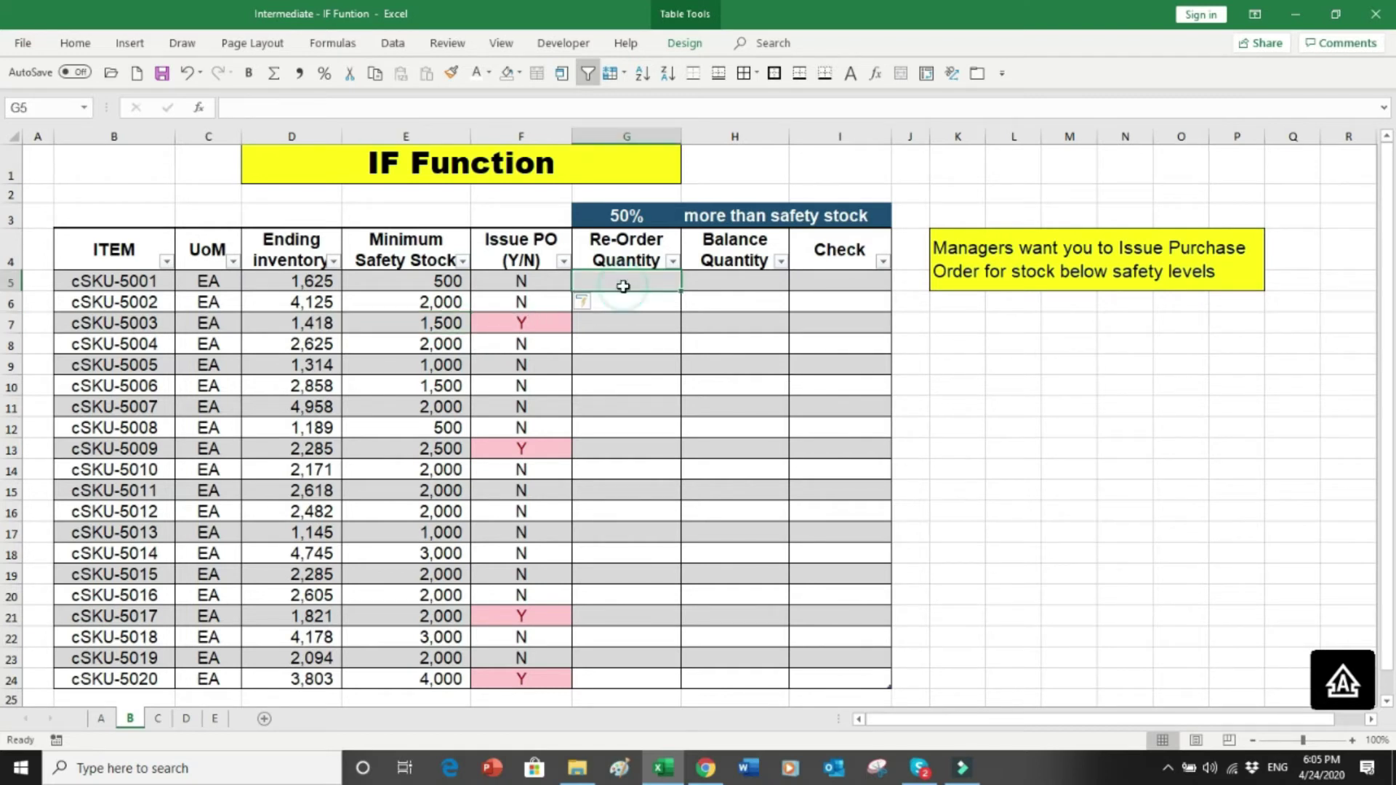
type("=IF")
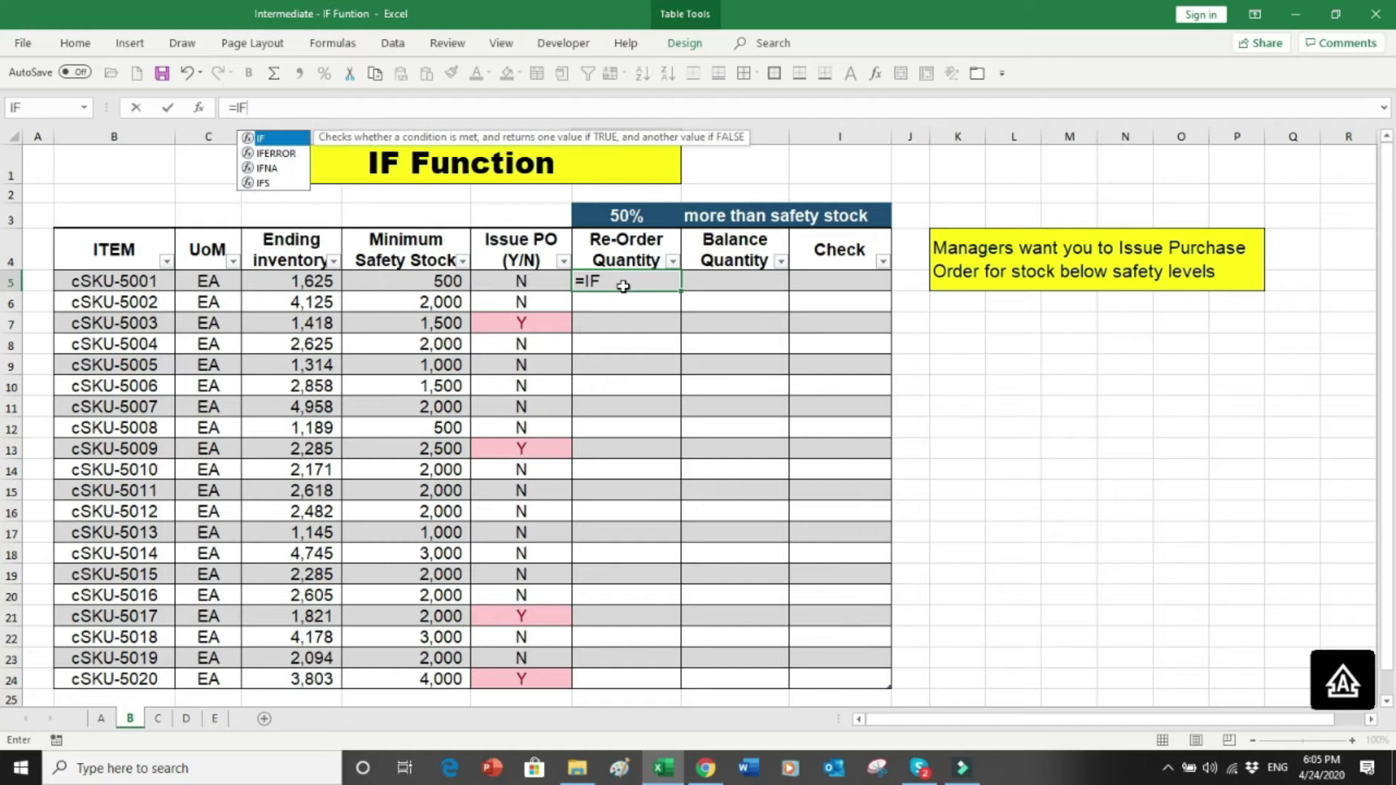
type("(")
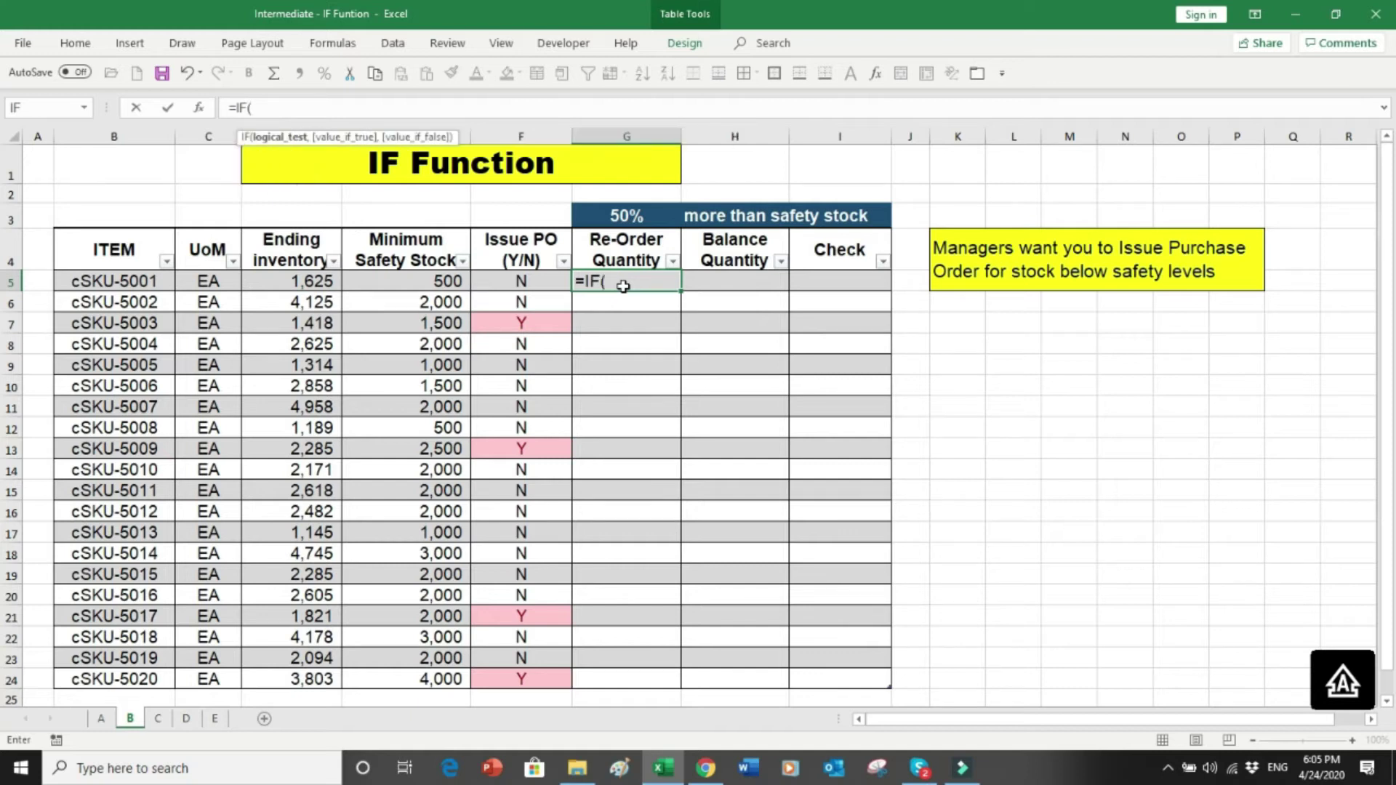
left_click(527, 283)
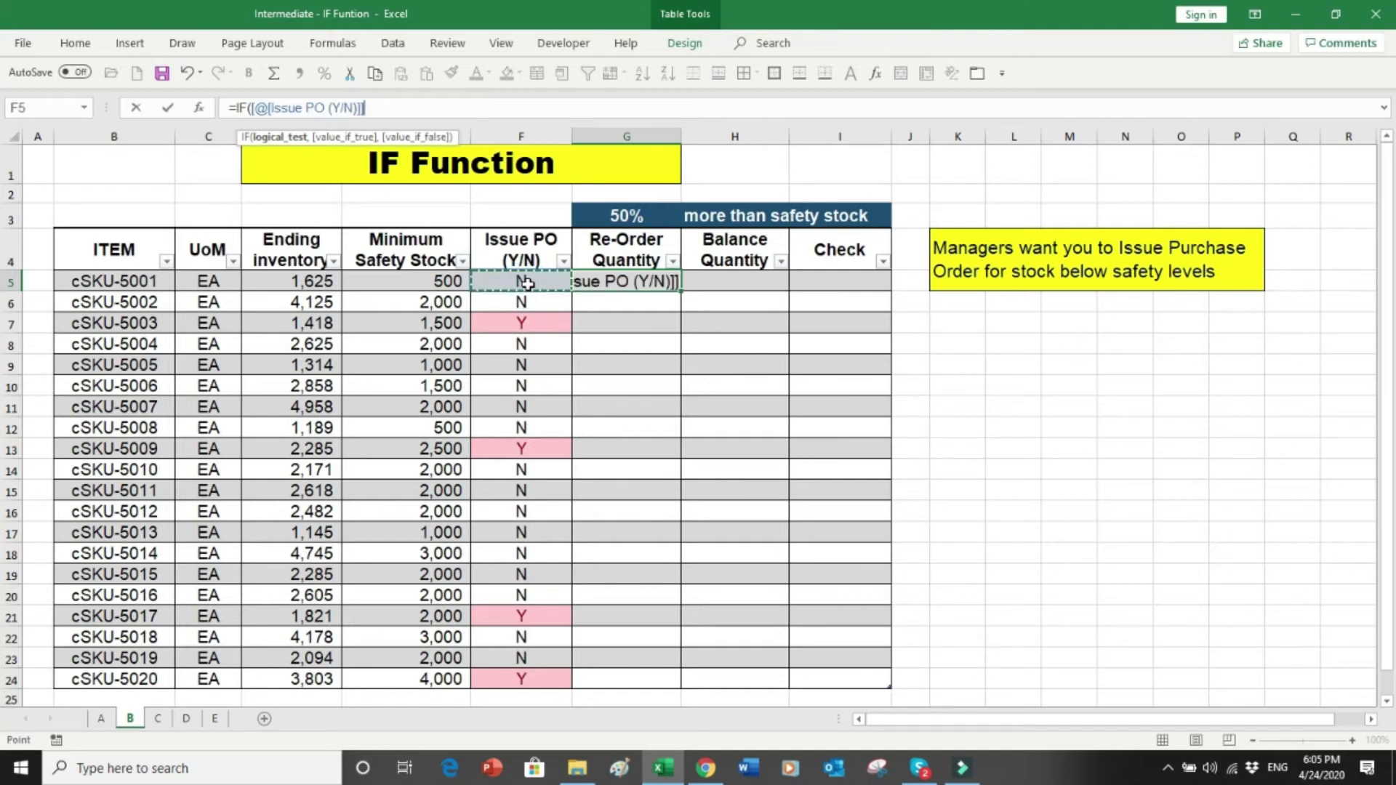
type("=")
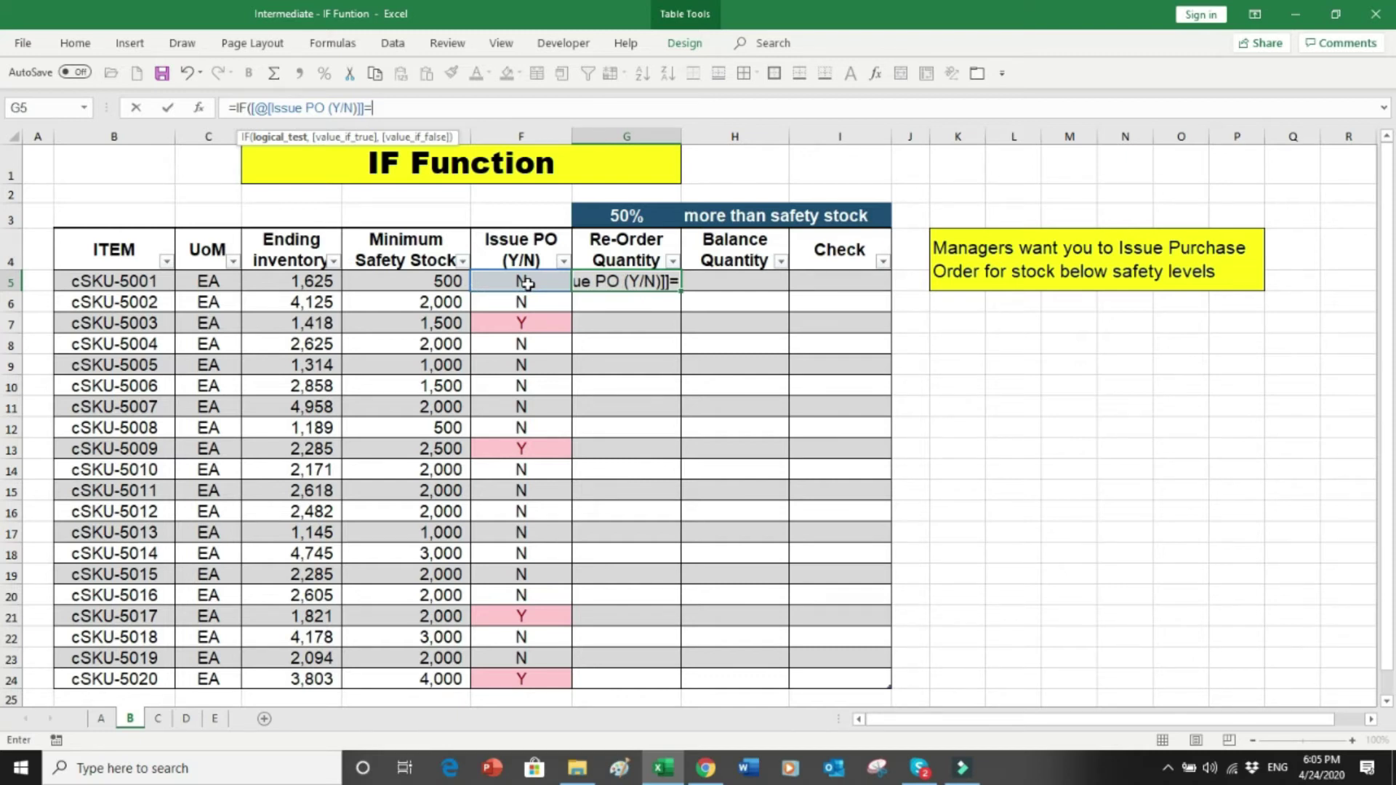
type("\"")
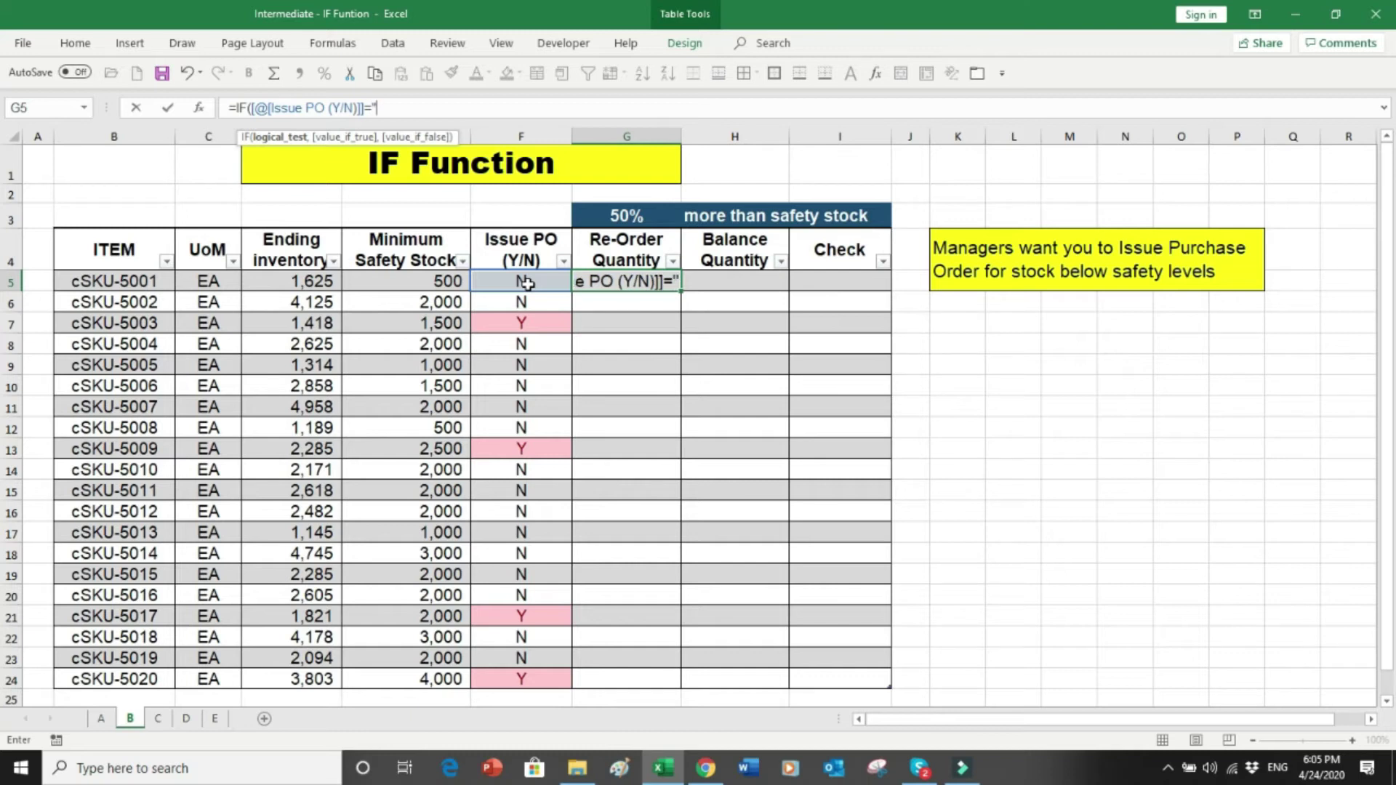
key("Escape")
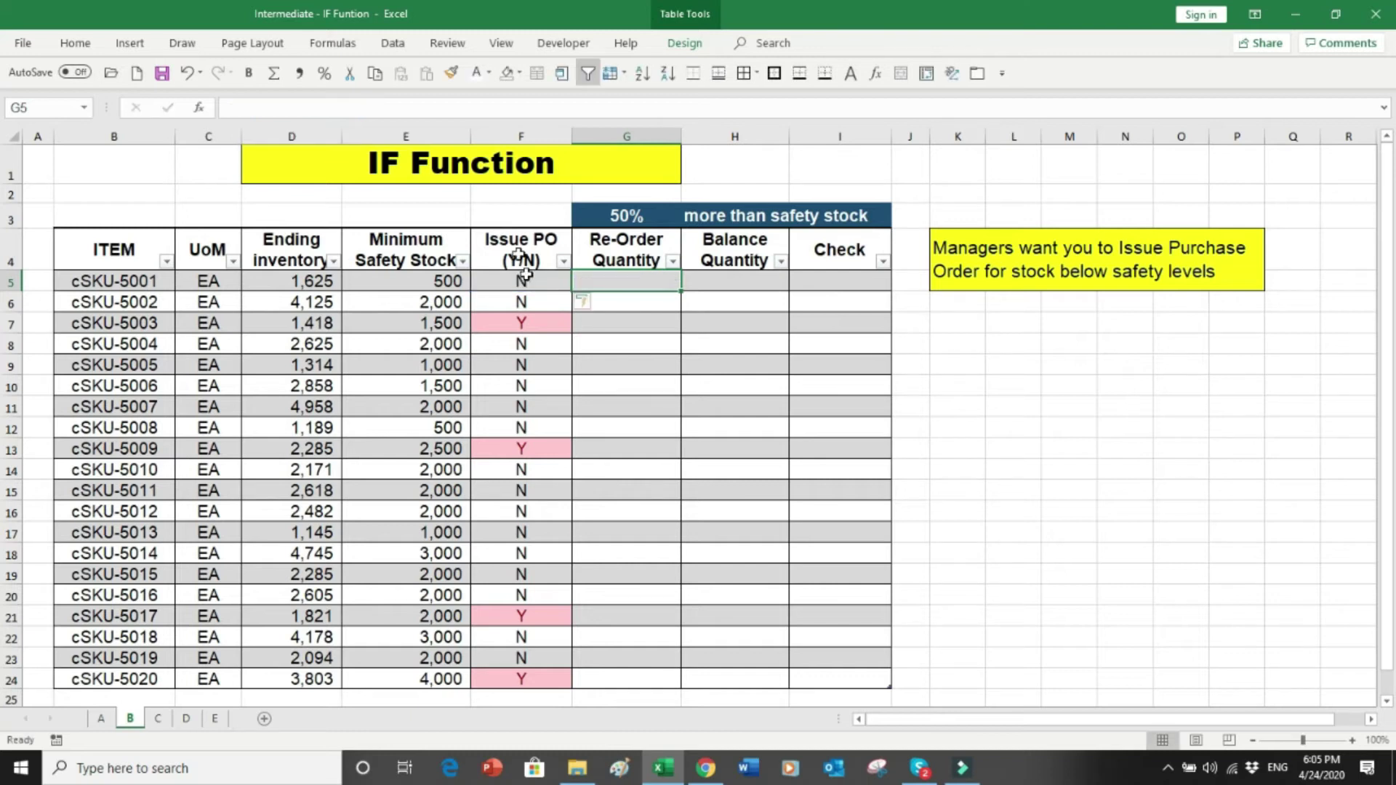
- Start an IF function in Re-Order Quantity cell G5 with Issue PO (Y/N) = "N" as the logical test
left_click(339, 36)
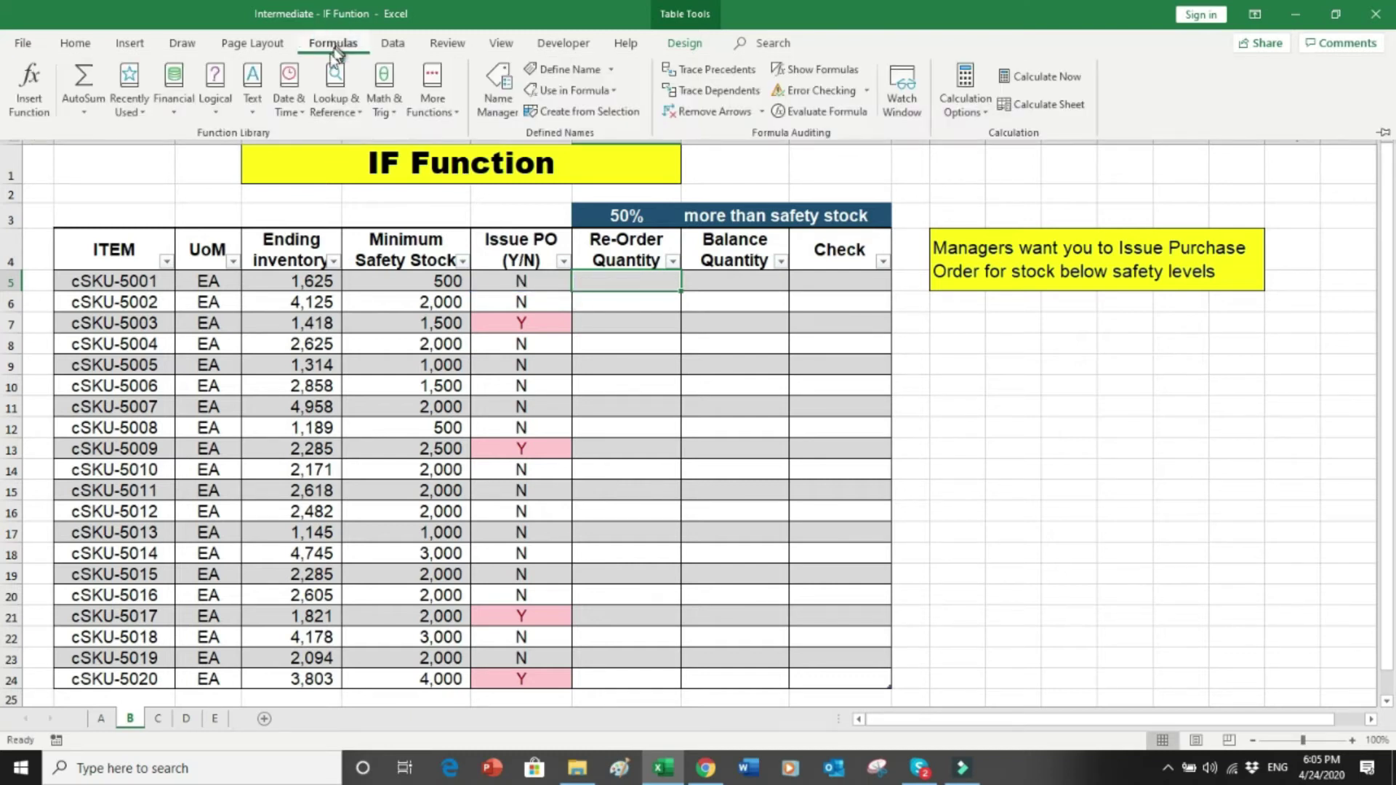
left_click(216, 102)
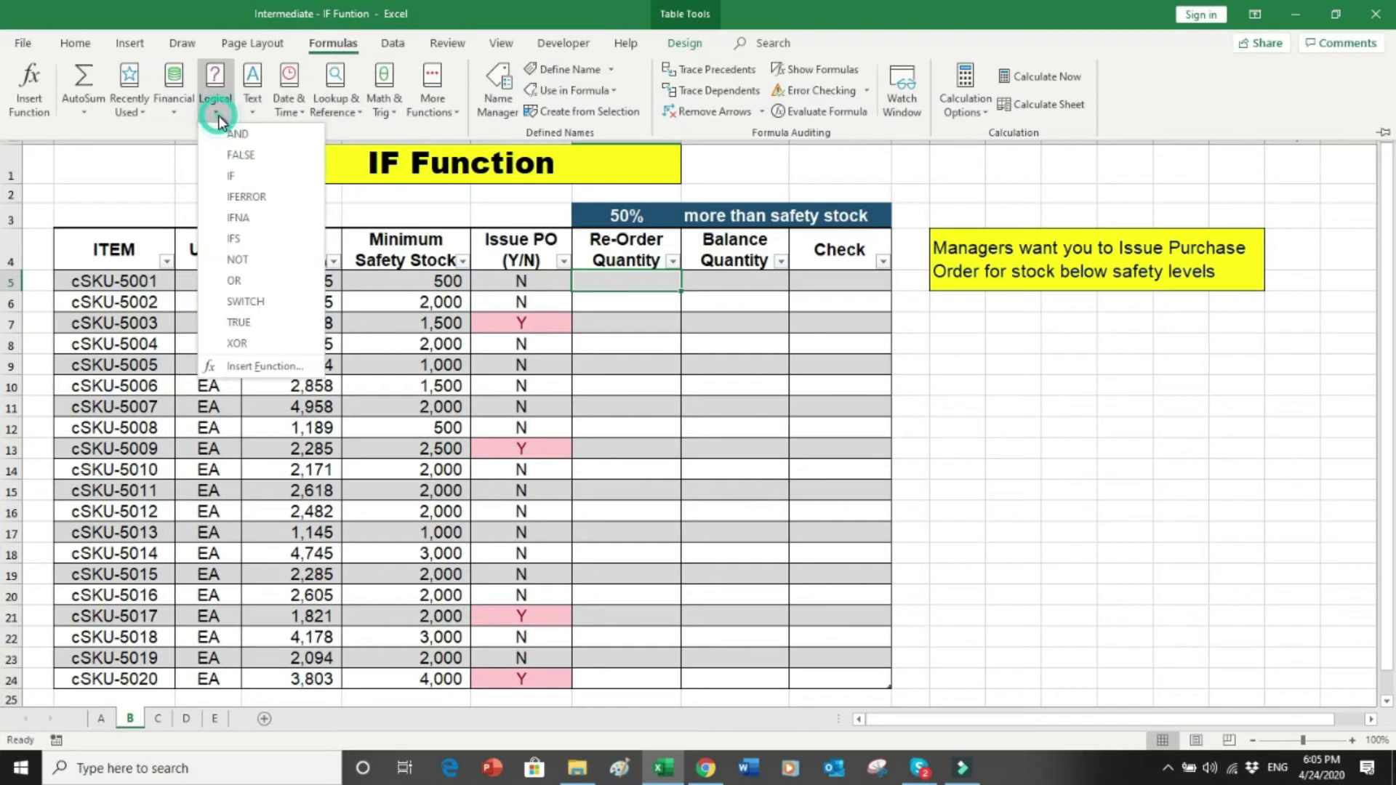
left_click(233, 176)
left_click(513, 281)
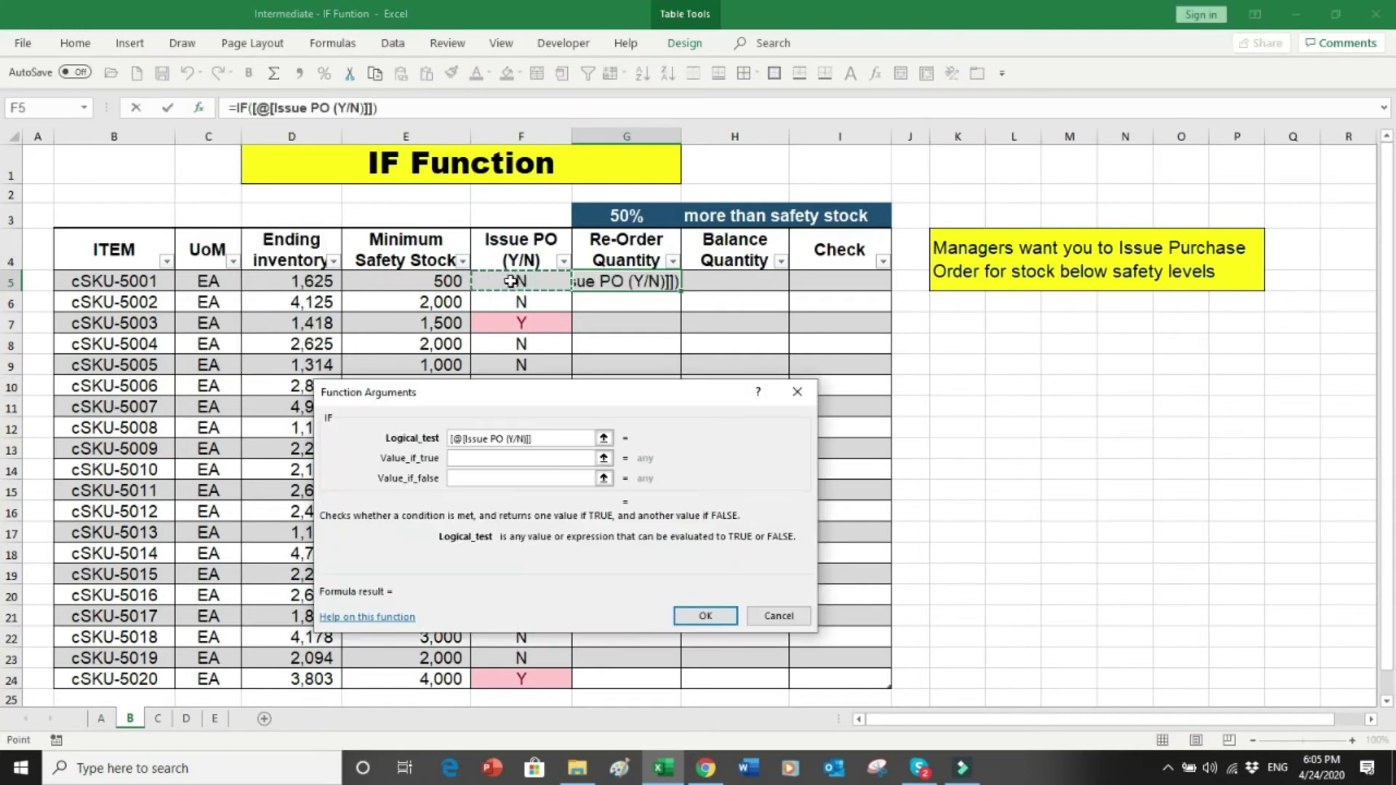
type("=\"n\"")
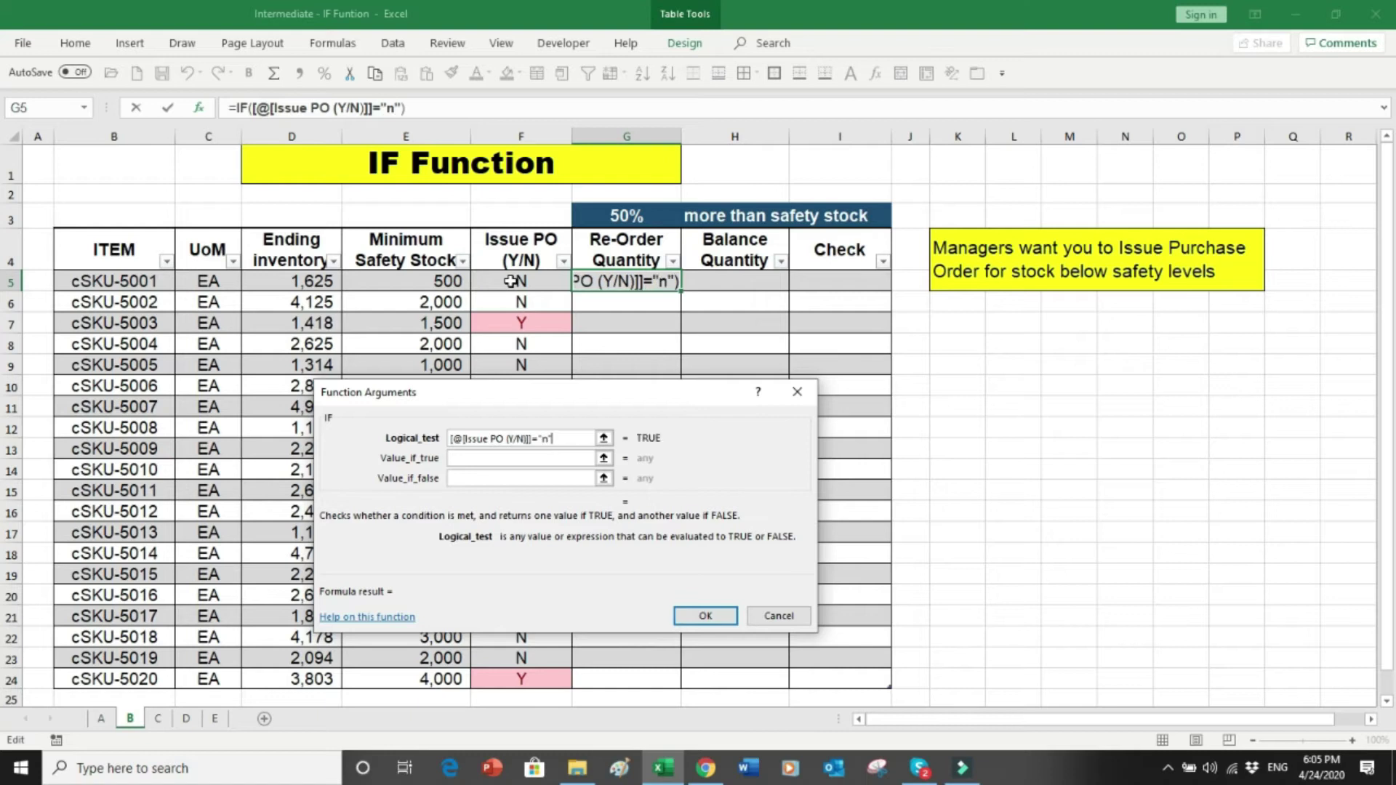
key("BackSpace")
key("BackSpace")
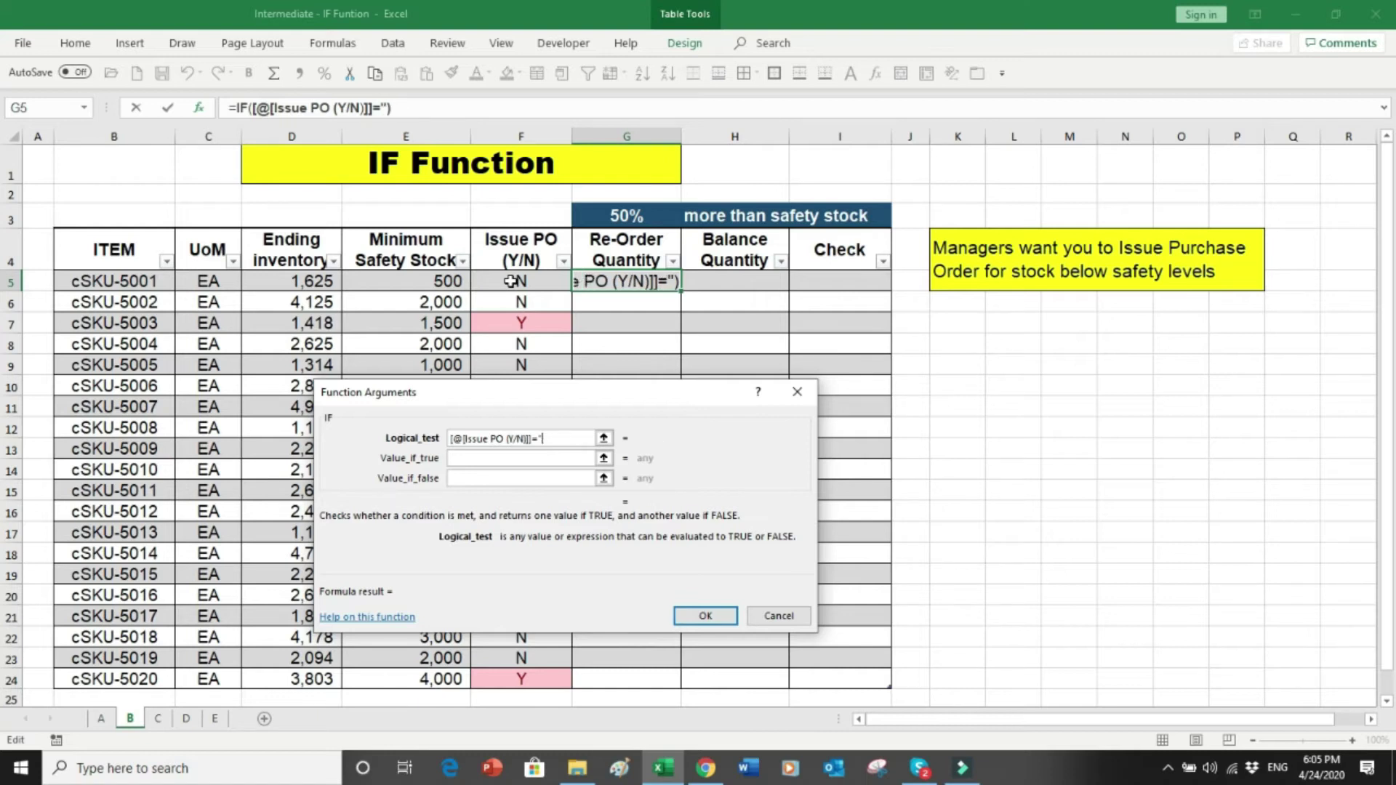
type("N\"")
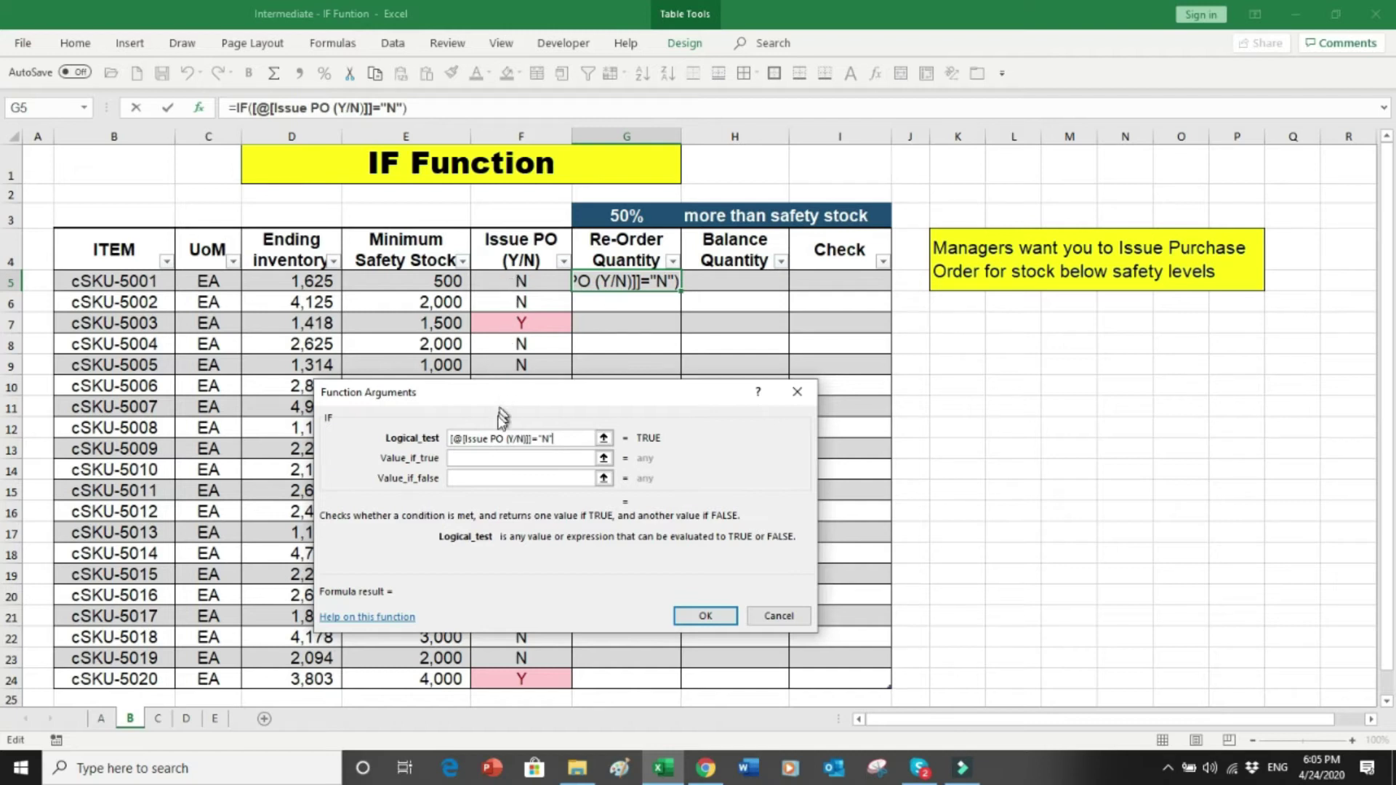
- Set the G5 IF function to return 0 if true and Minimum Safety Stock*G$3 if false, and apply it to the Re-Order Quantity column
left_click(471, 459)
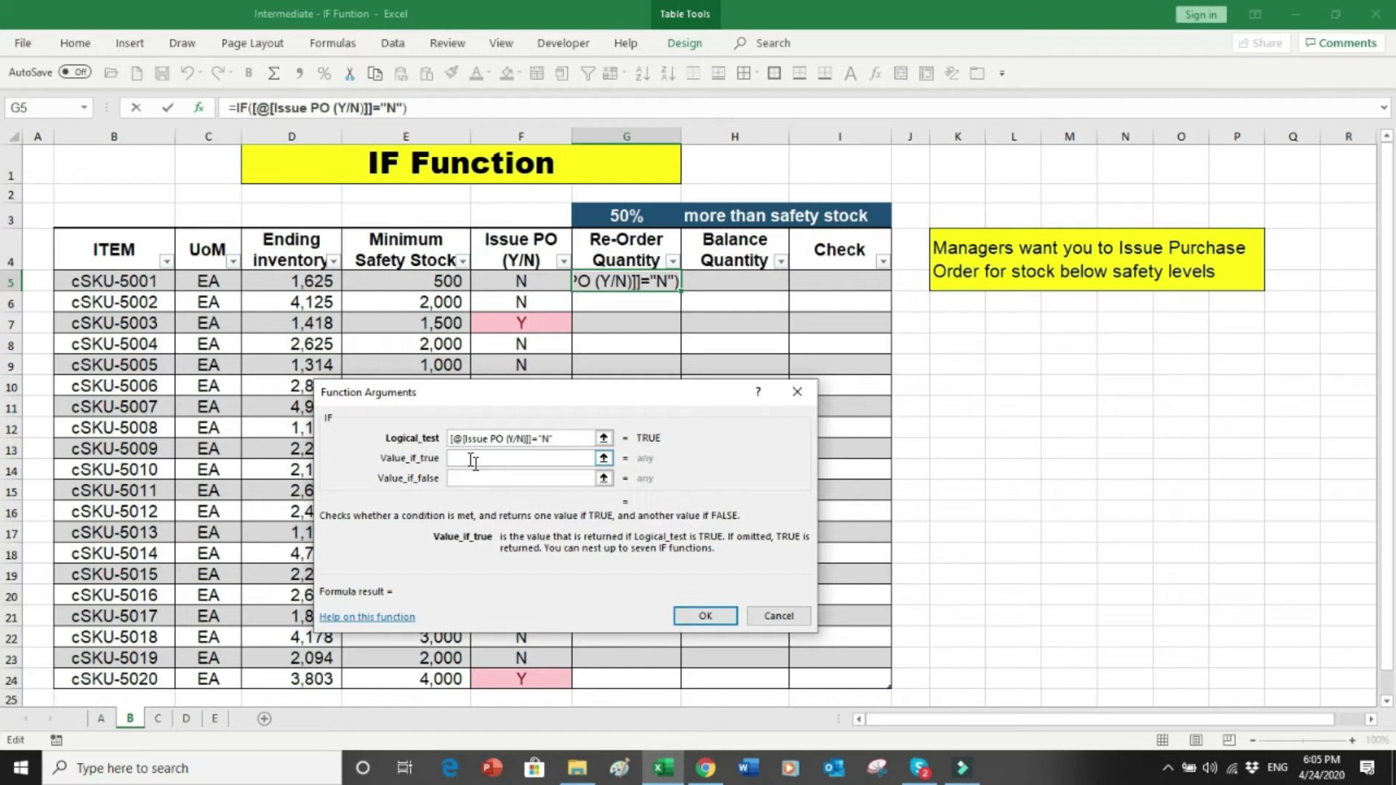
type("0")
key("Tab")
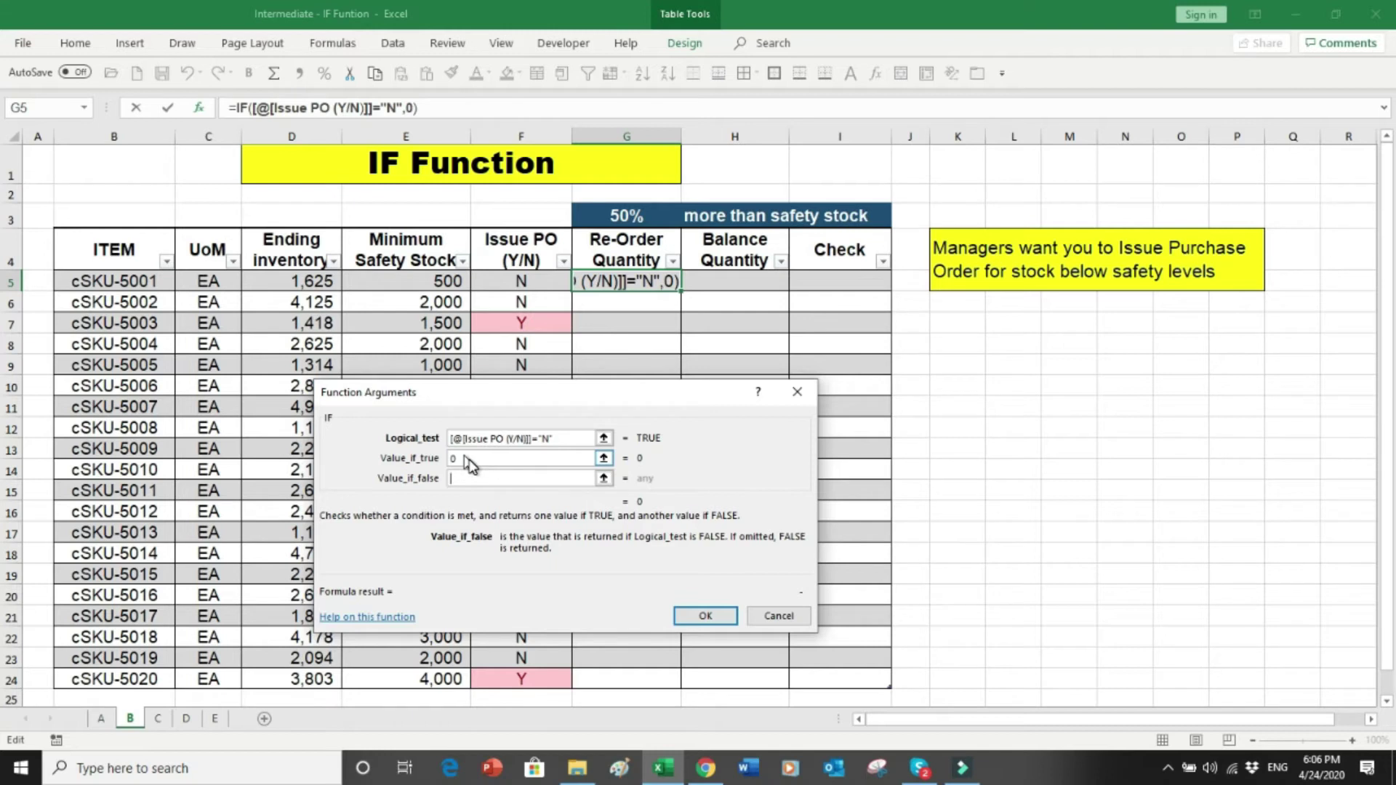
left_click(428, 282)
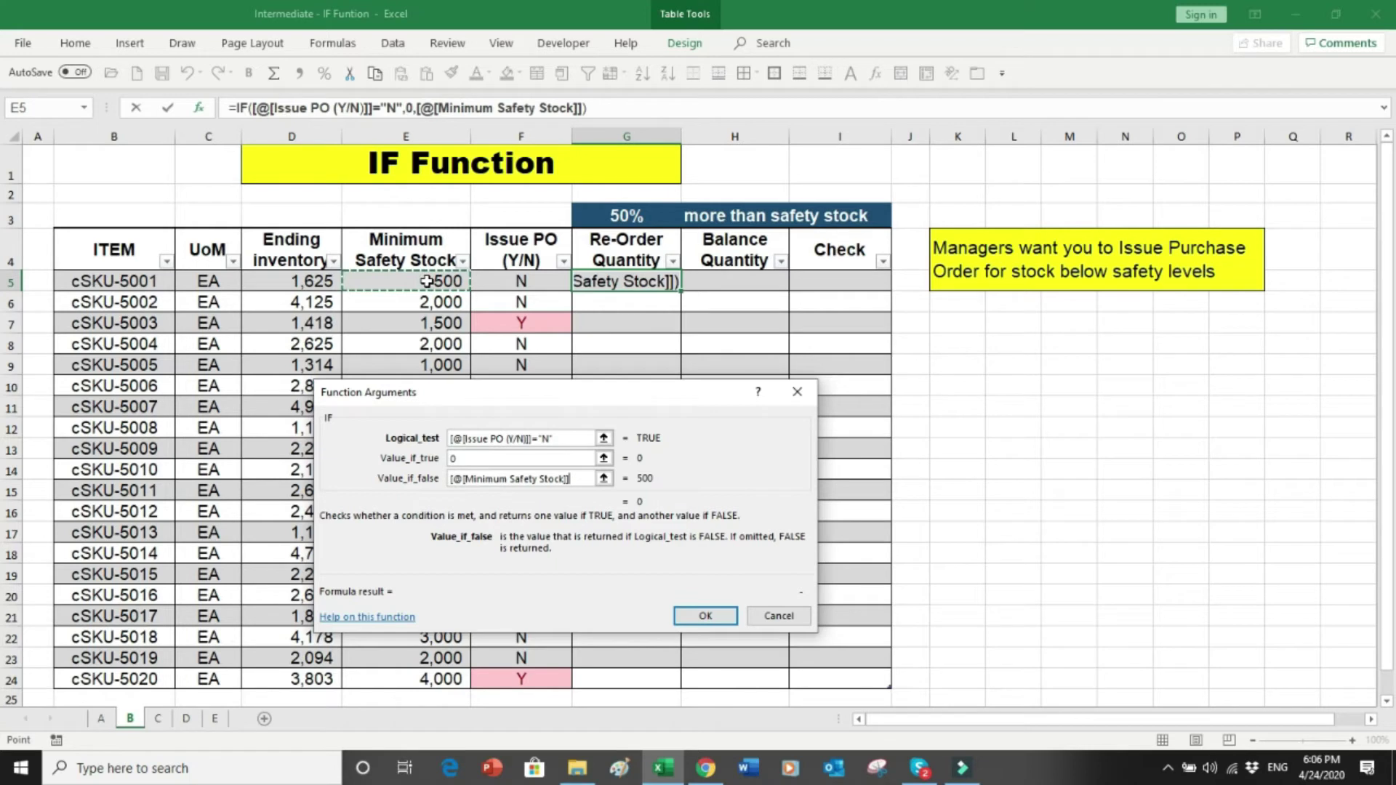
type("*")
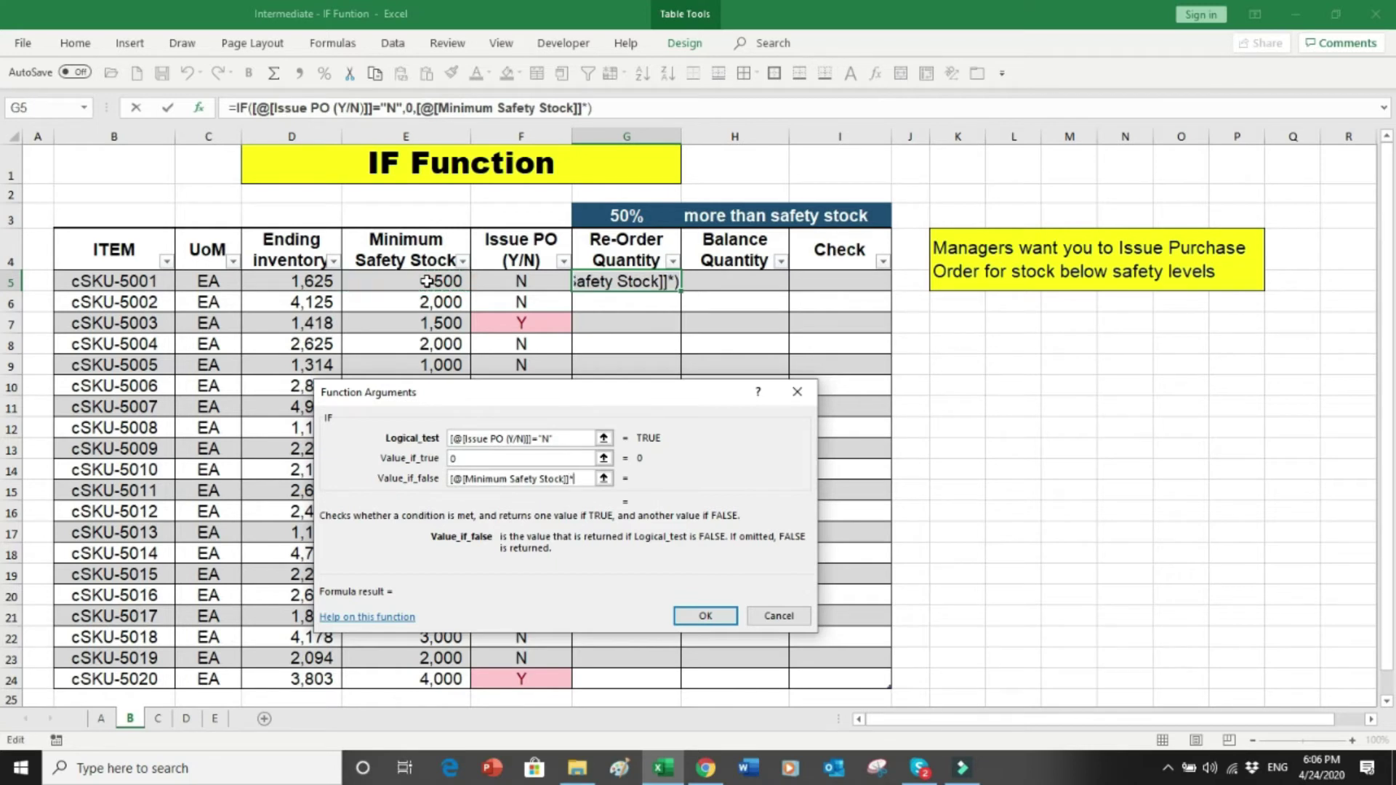
left_click(611, 217)
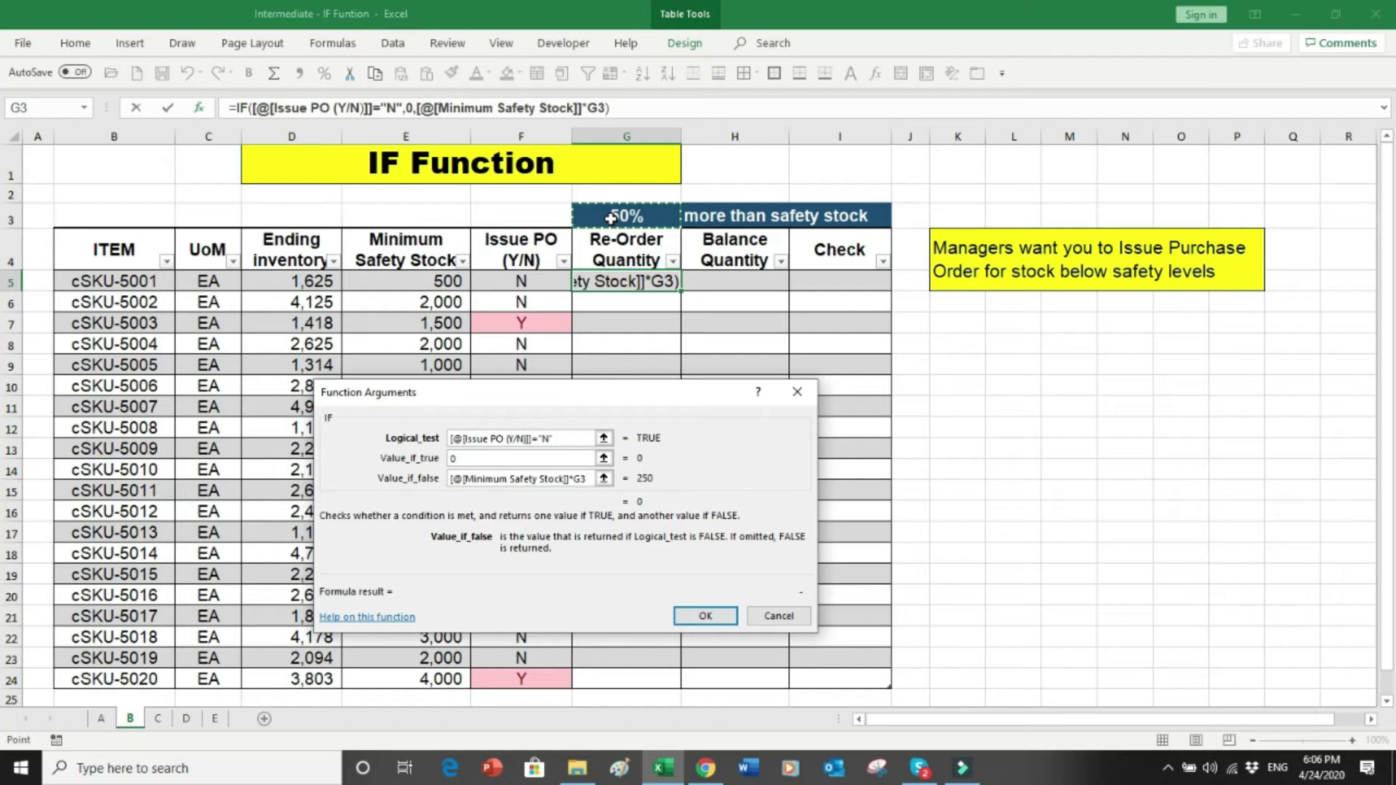
key("F4")
key("F4")
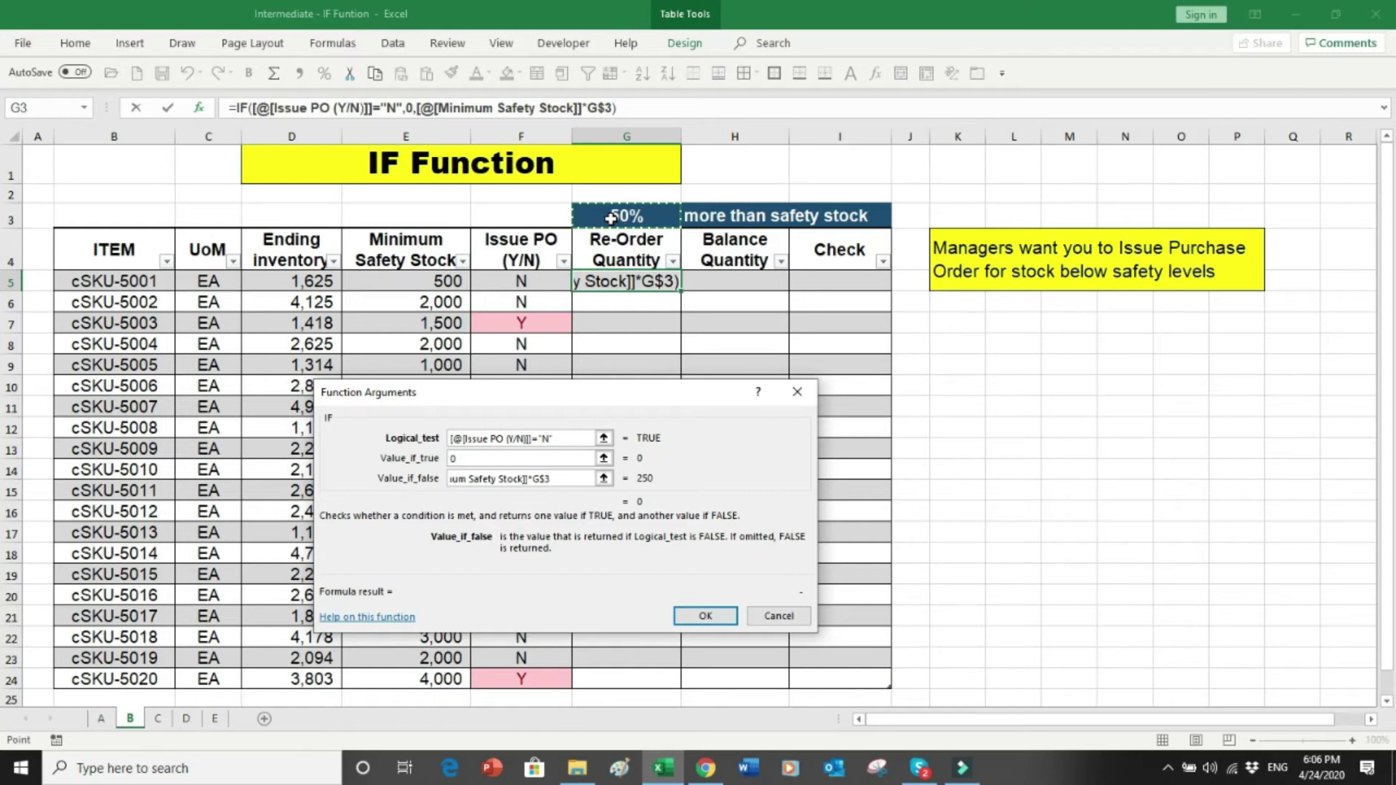
key("Return")
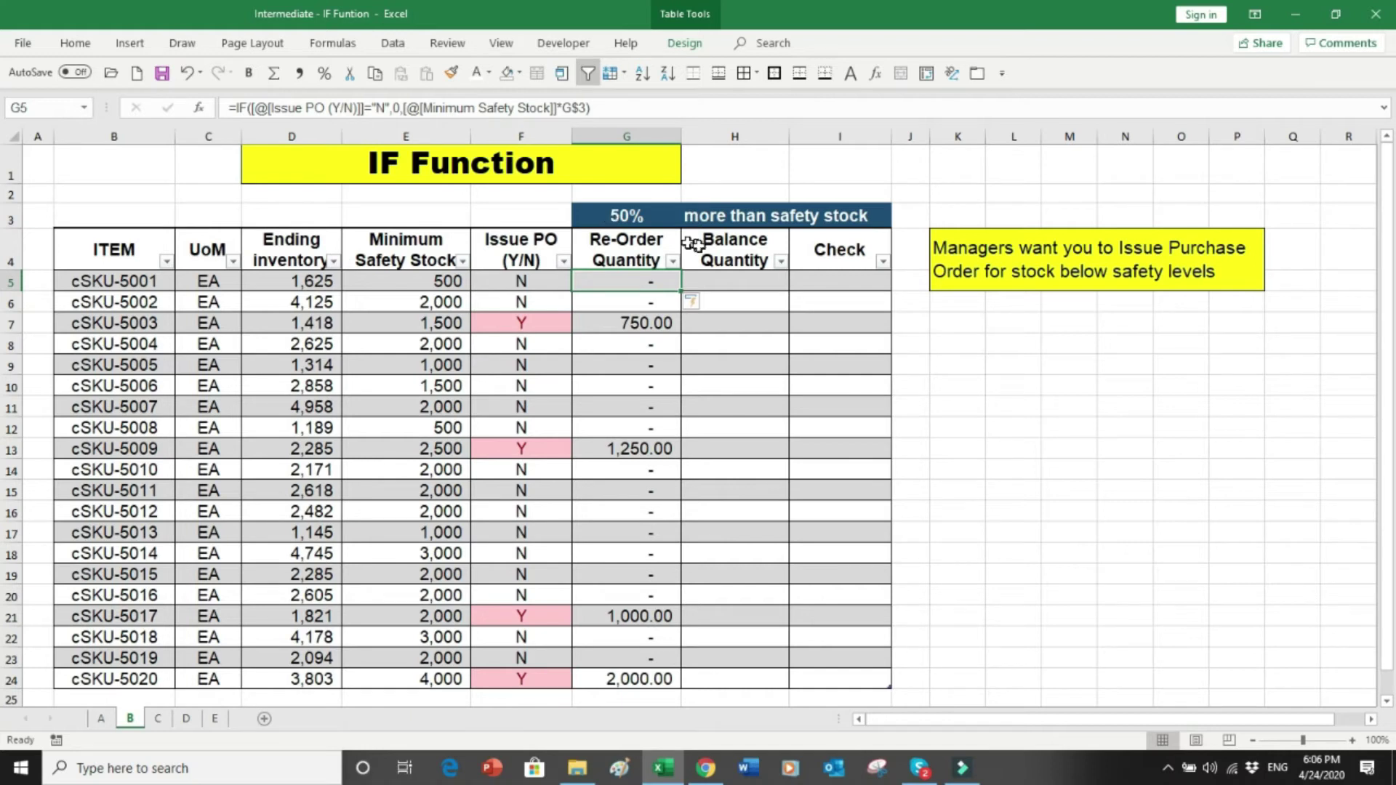
- Fill the Balance Quantity column from H5 with a formula adding Ending inventory and Re-Order Quantity
left_click(729, 283)
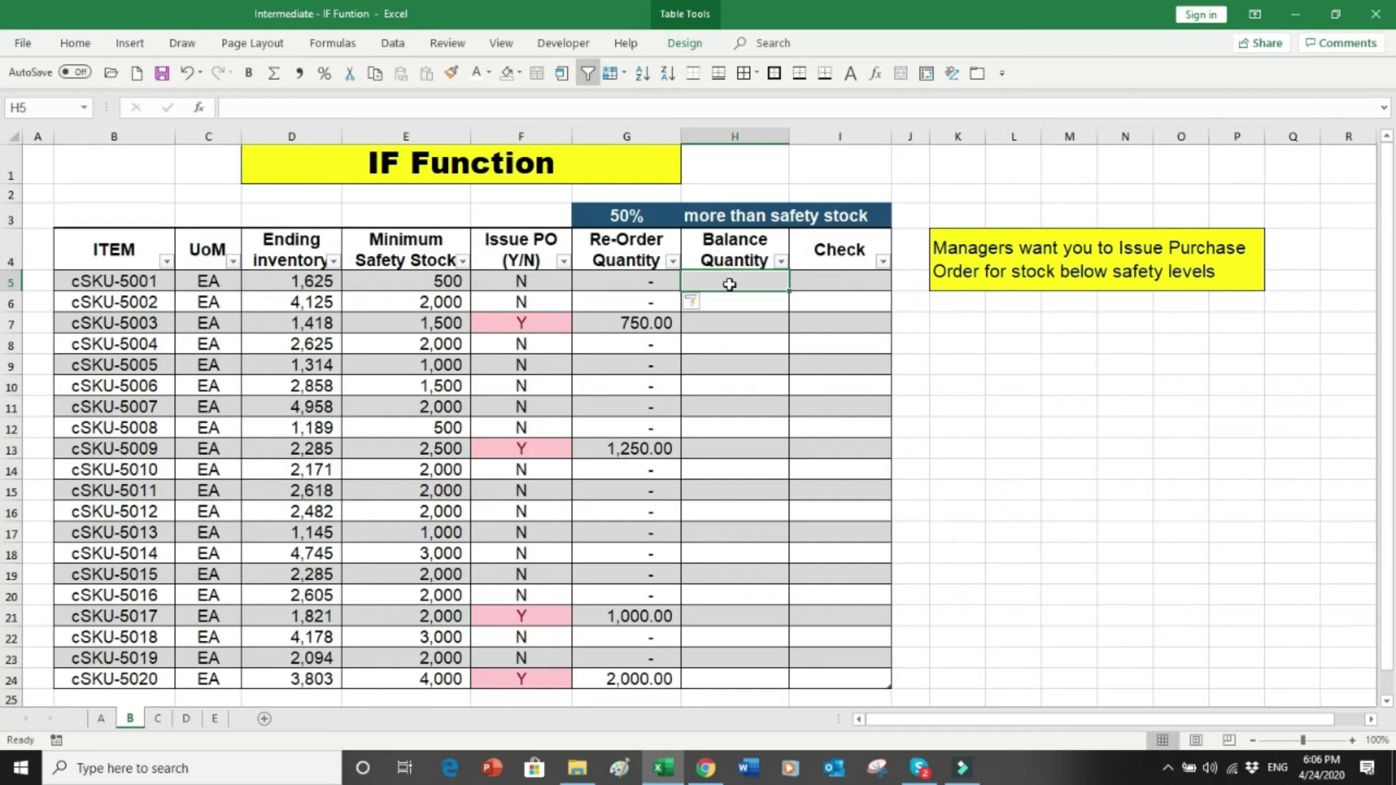
type("=")
key("Left")
key("Left")
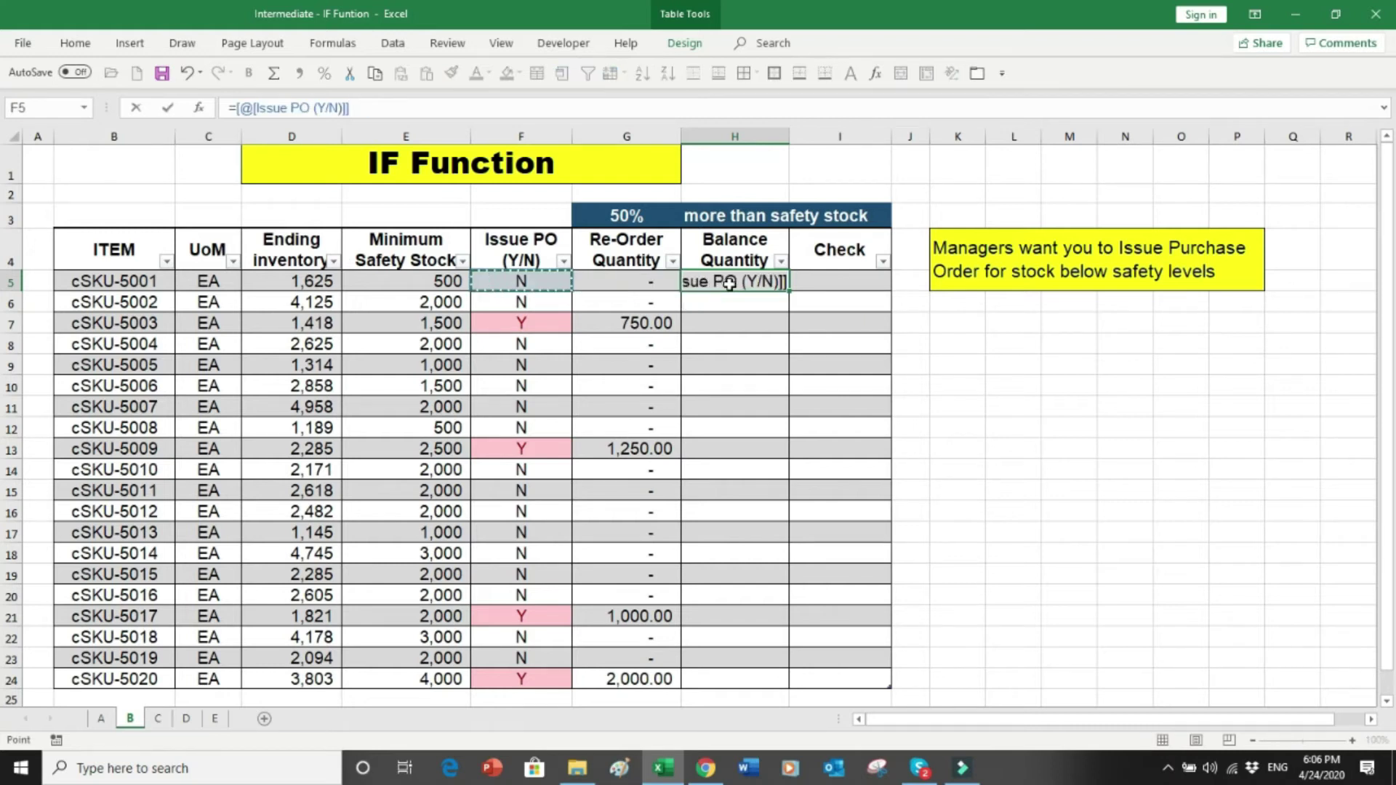
key("Left")
key("Left")
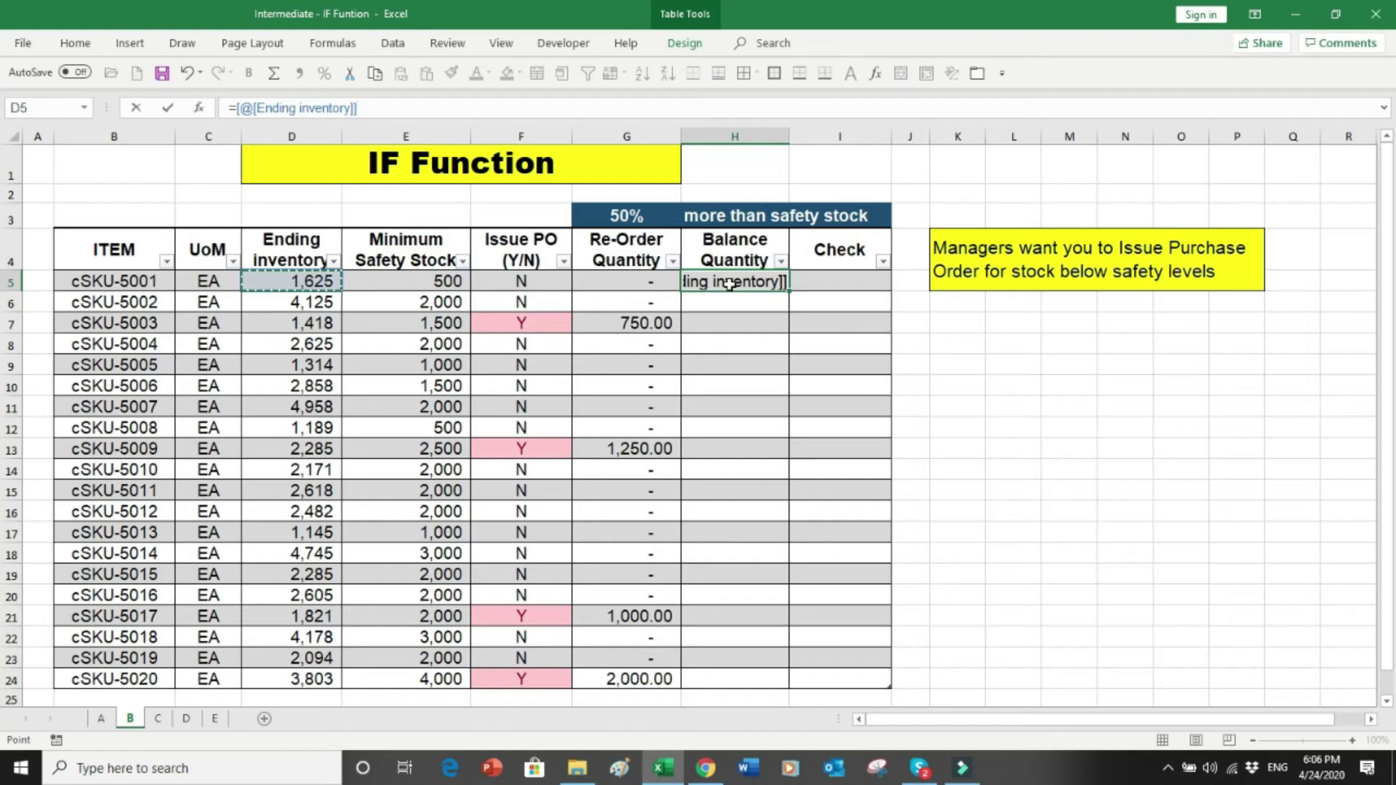
type("+")
key("Left")
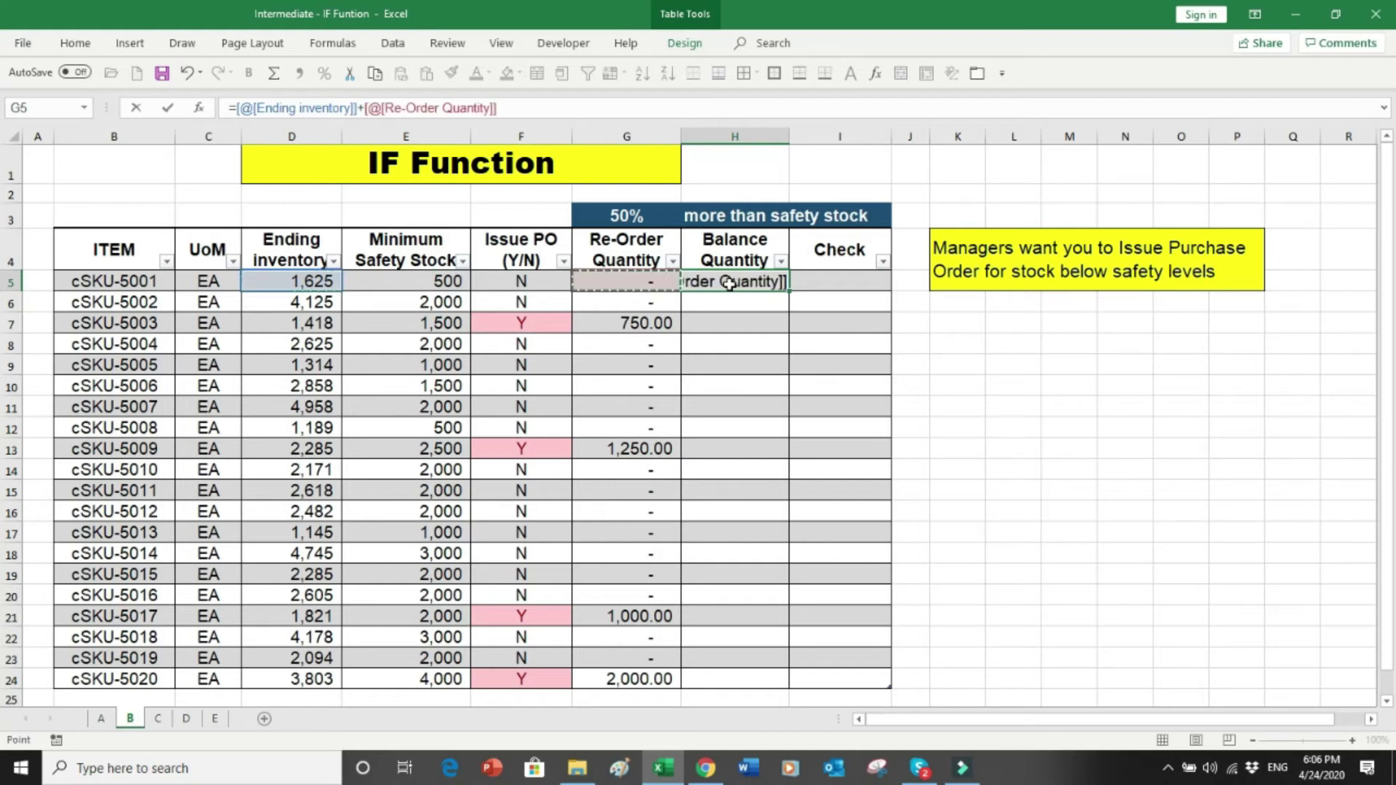
key("Return")
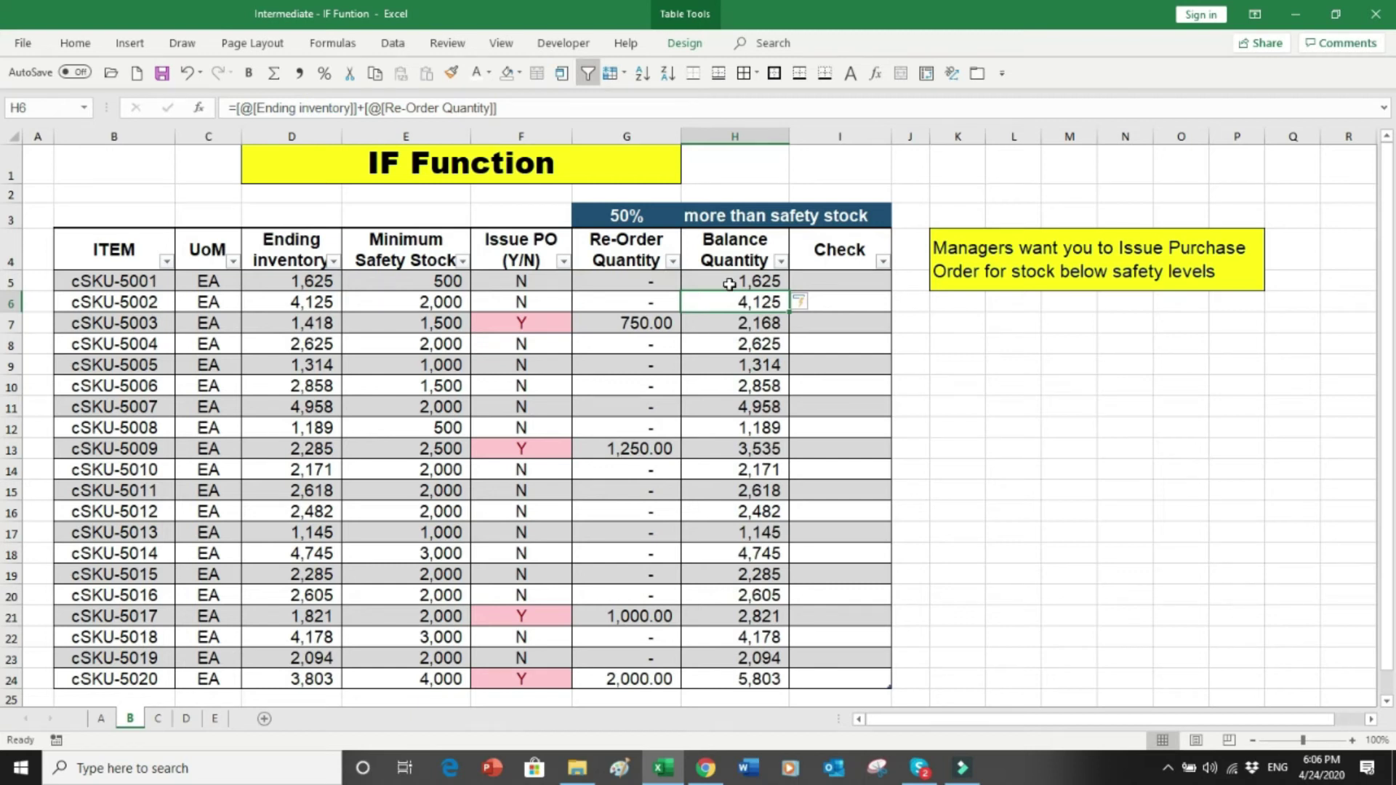
- Start an IF function in Check cell I5 with Balance Quantity <= Minimum Safety Stock as the logical test
left_click(845, 282)
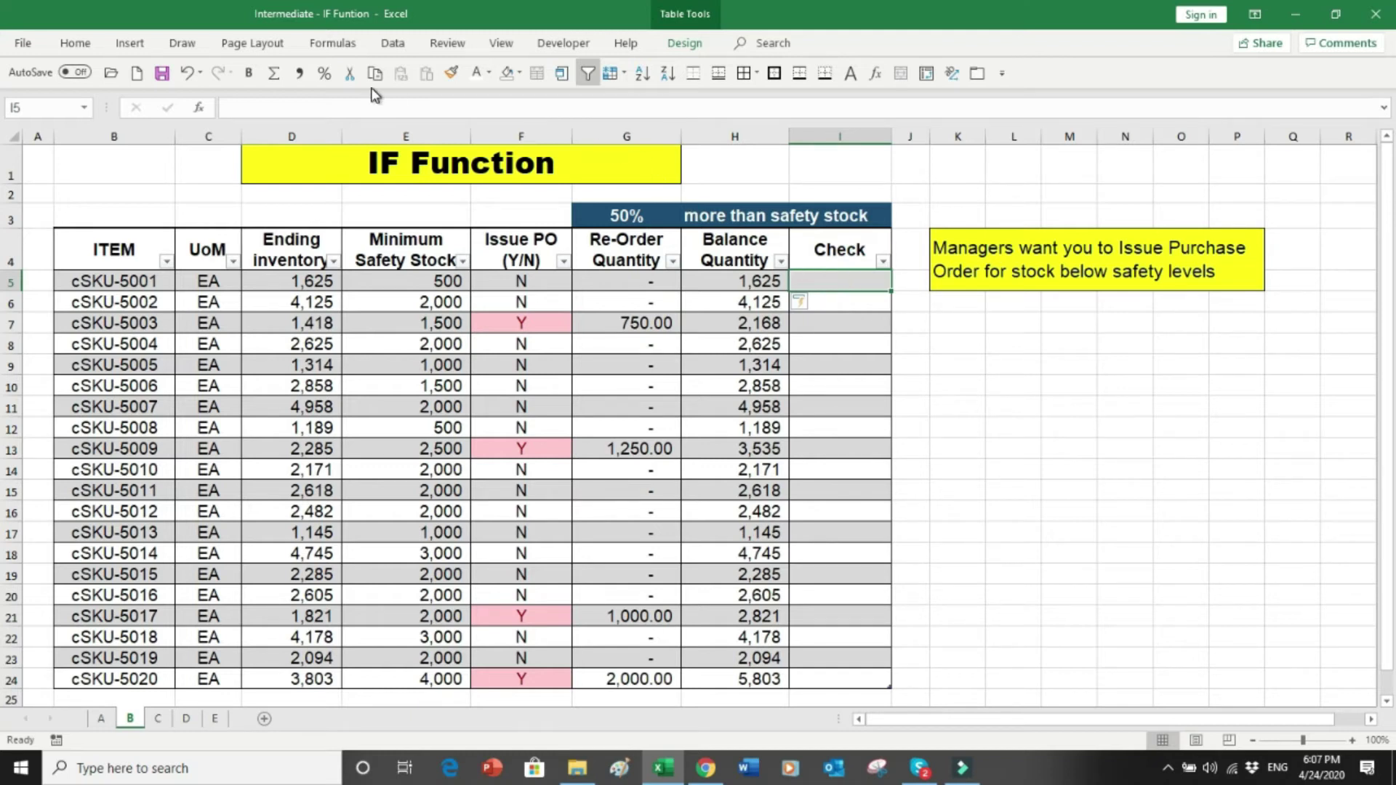
left_click(332, 43)
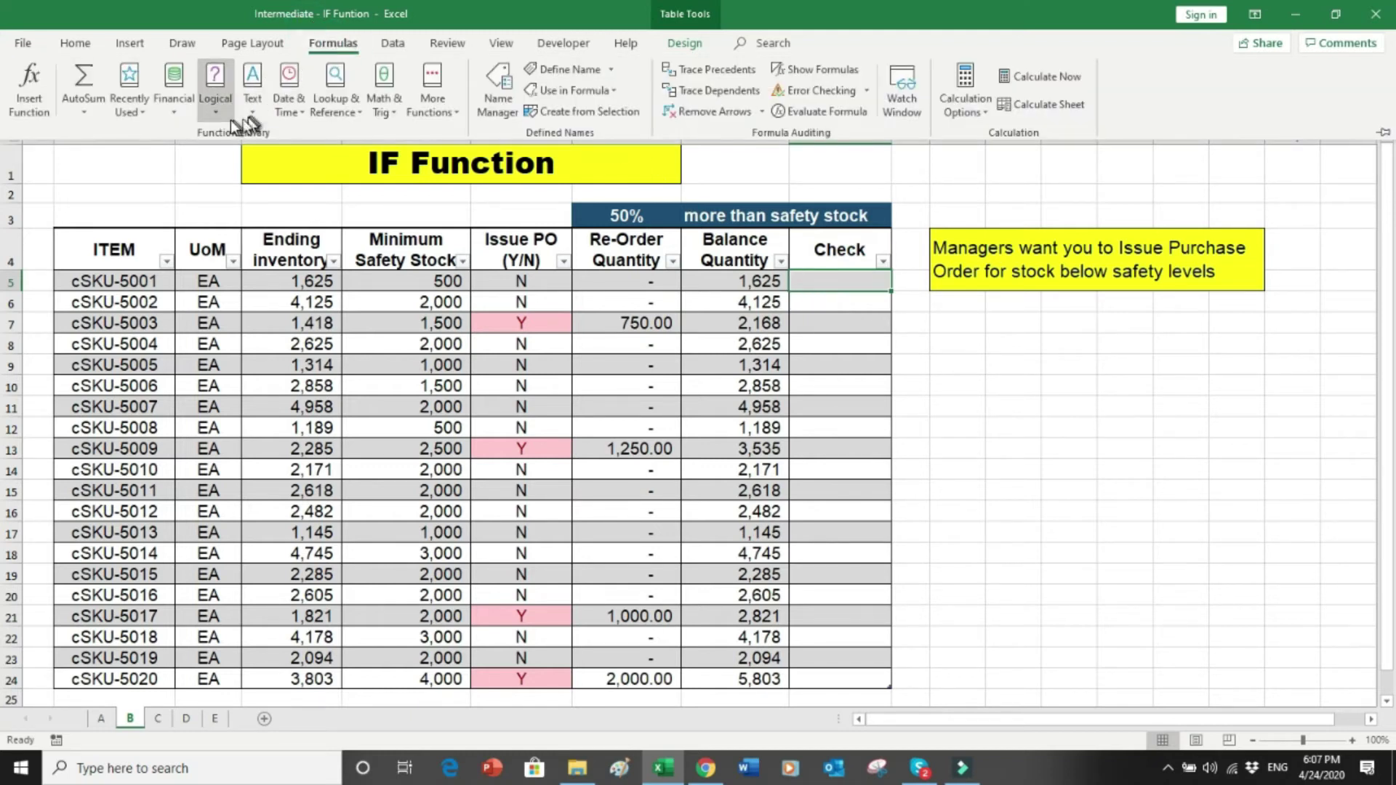
left_click(215, 91)
left_click(236, 174)
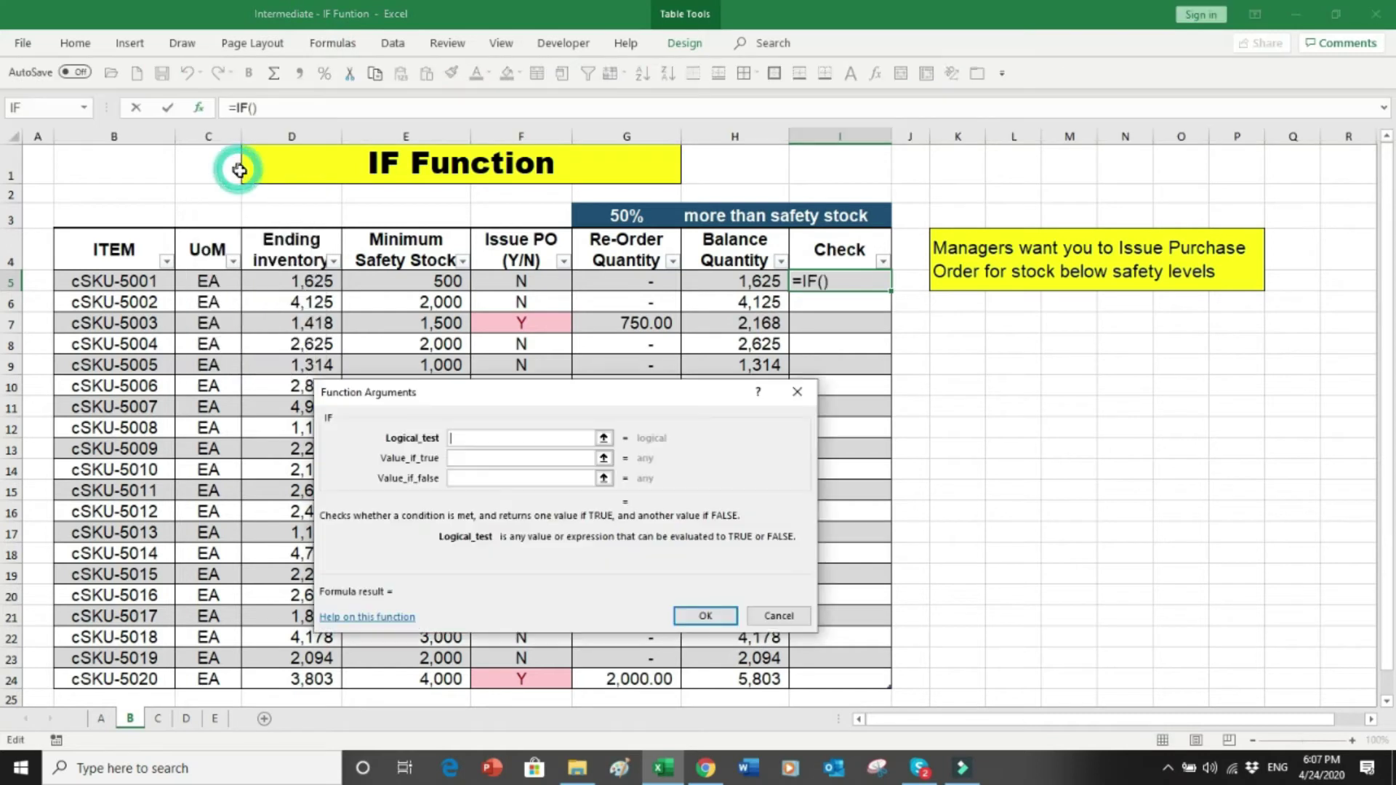
left_click(734, 282)
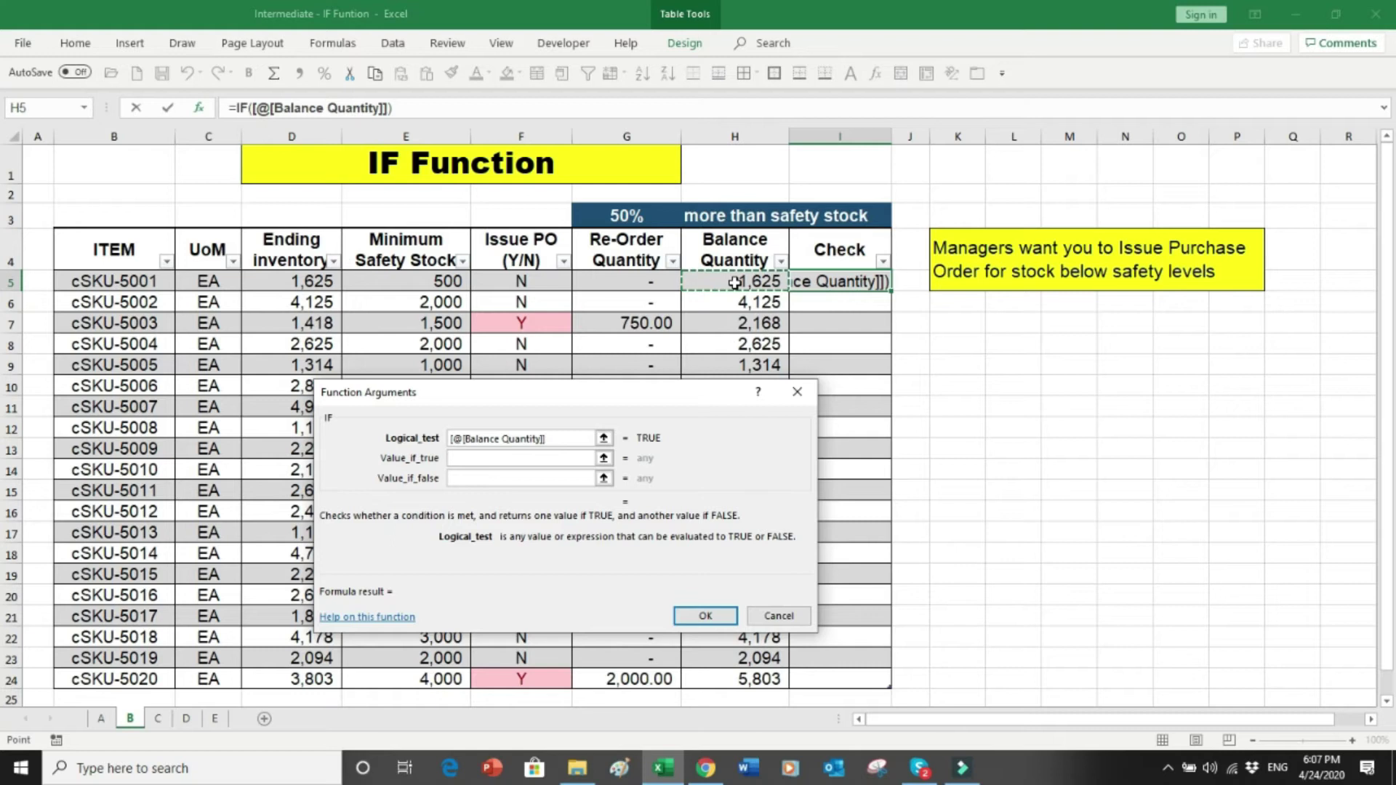
type("<=")
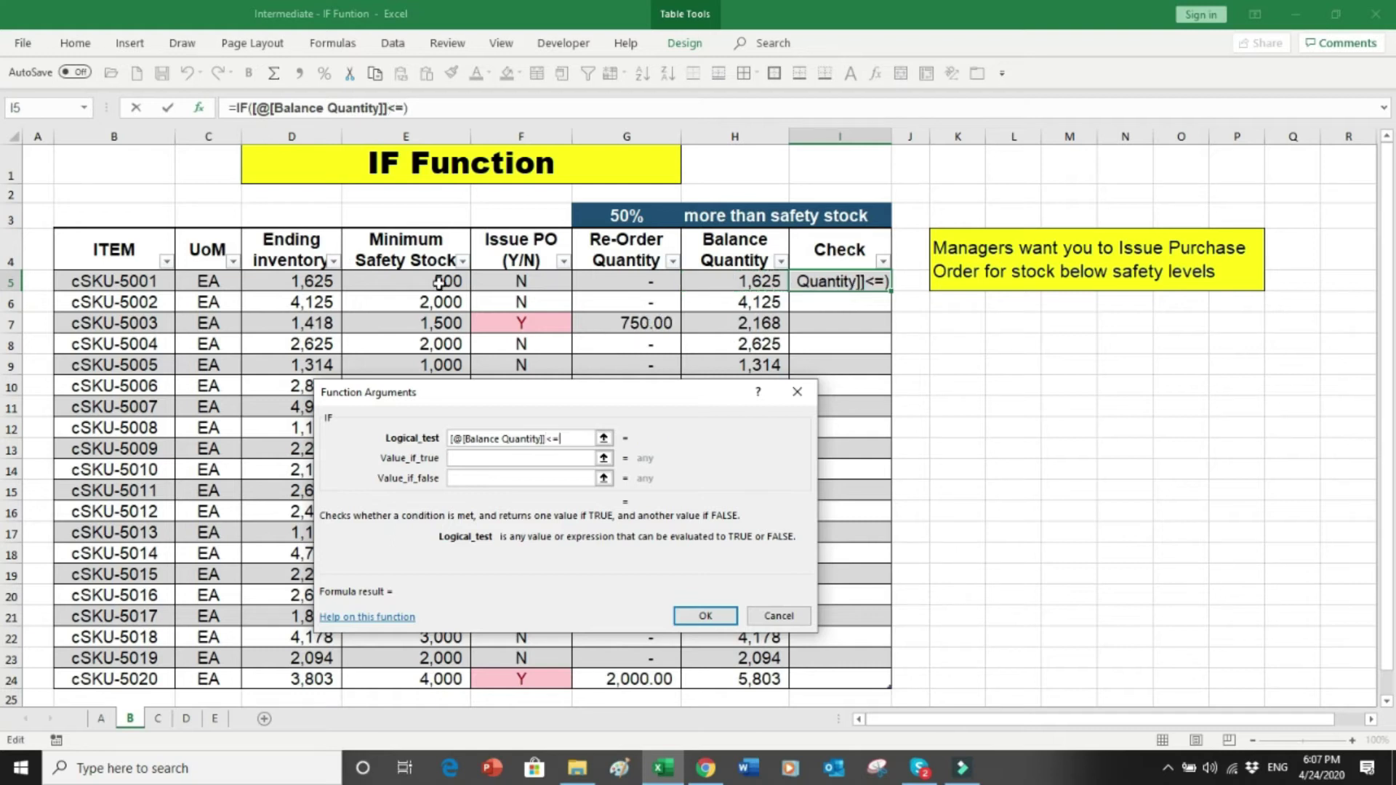
left_click(439, 283)
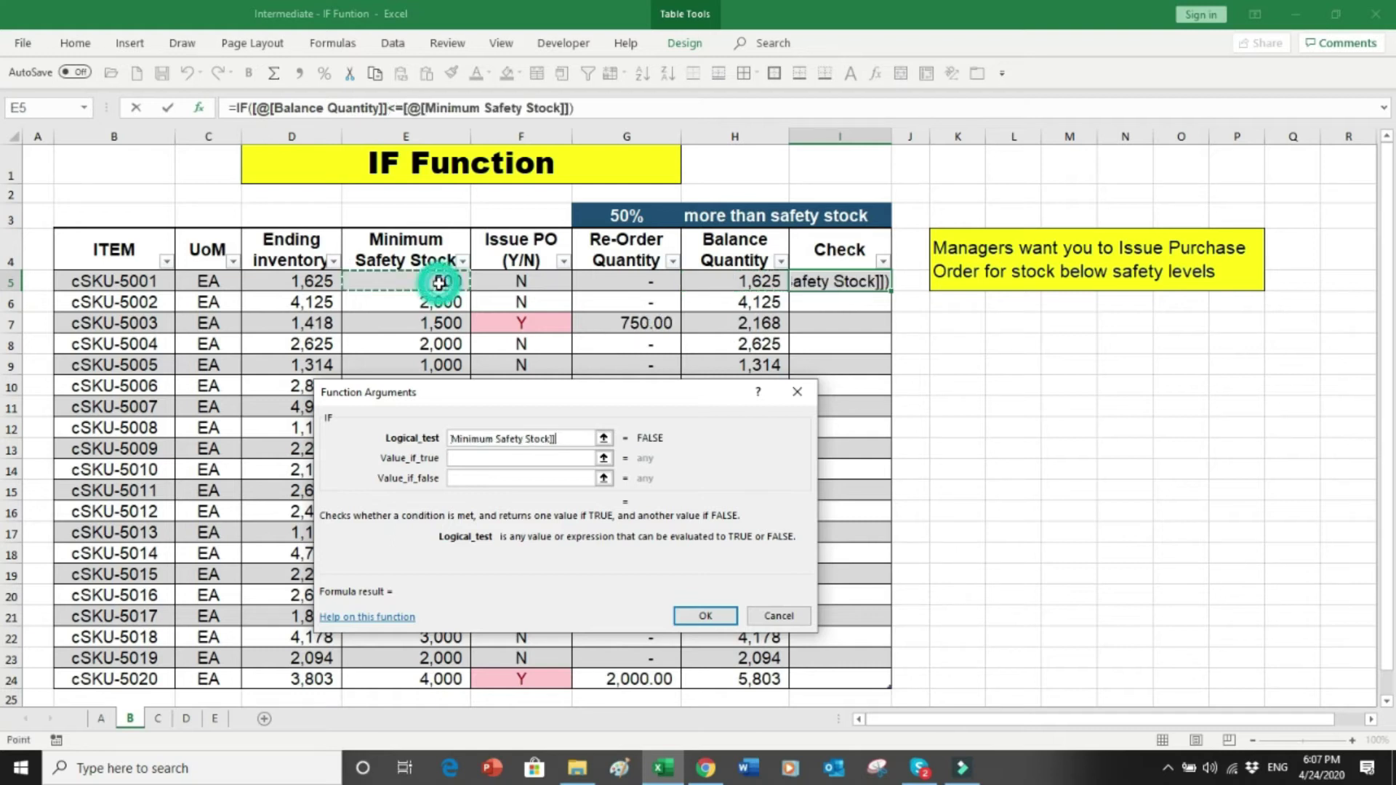
- Set the I5 IF function to return "Y" if true and "N" if false, and apply it to the Check column
left_click(496, 458)
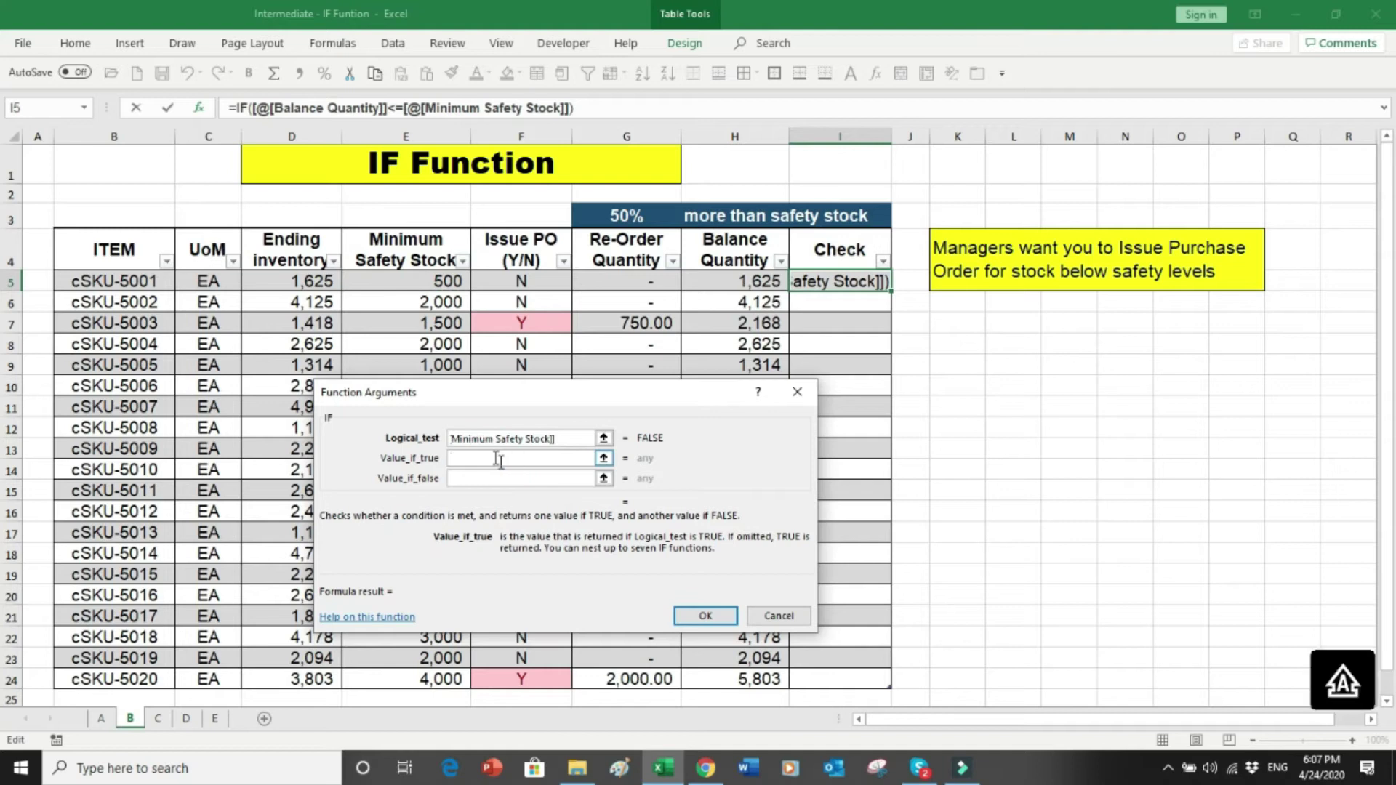
type("Y")
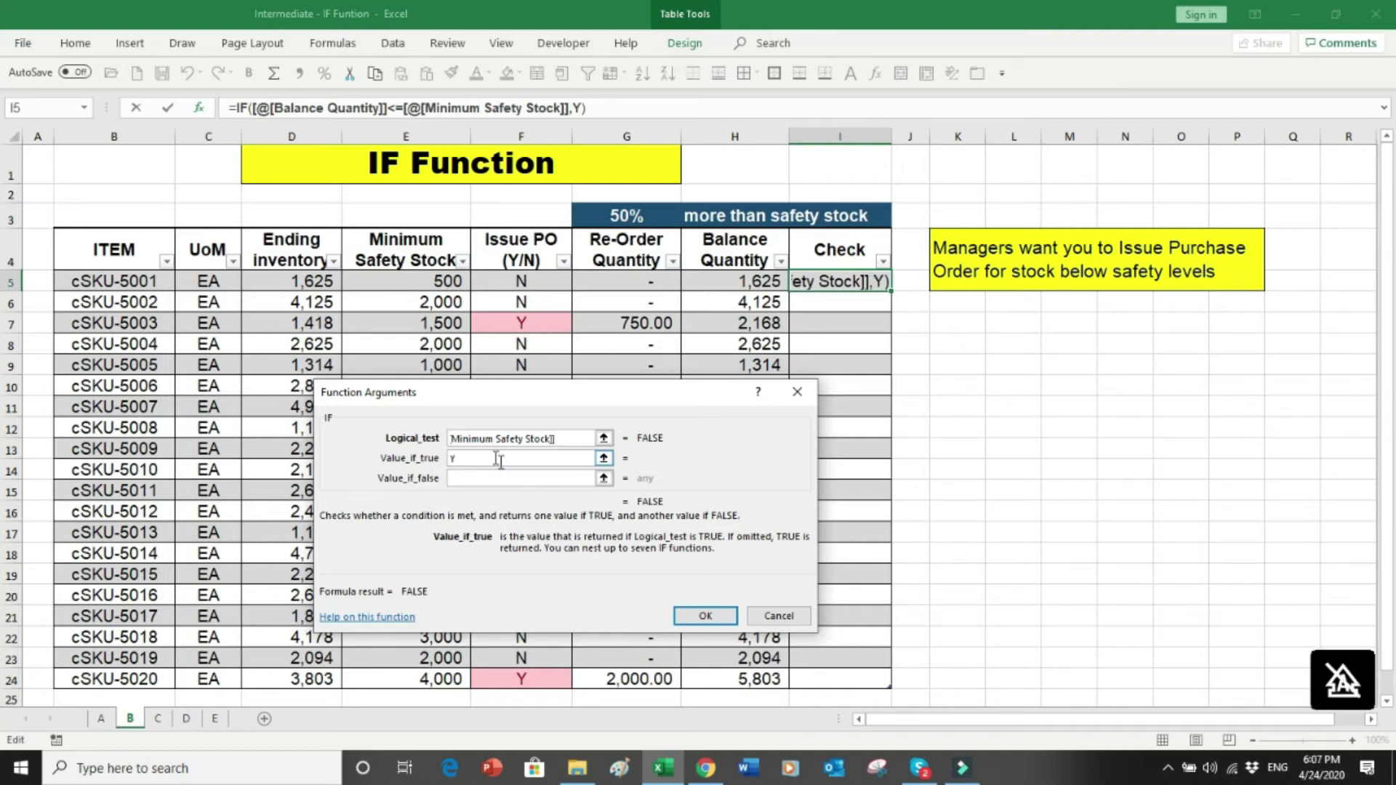
type("n")
key("BackSpace")
key("Tab")
type("N")
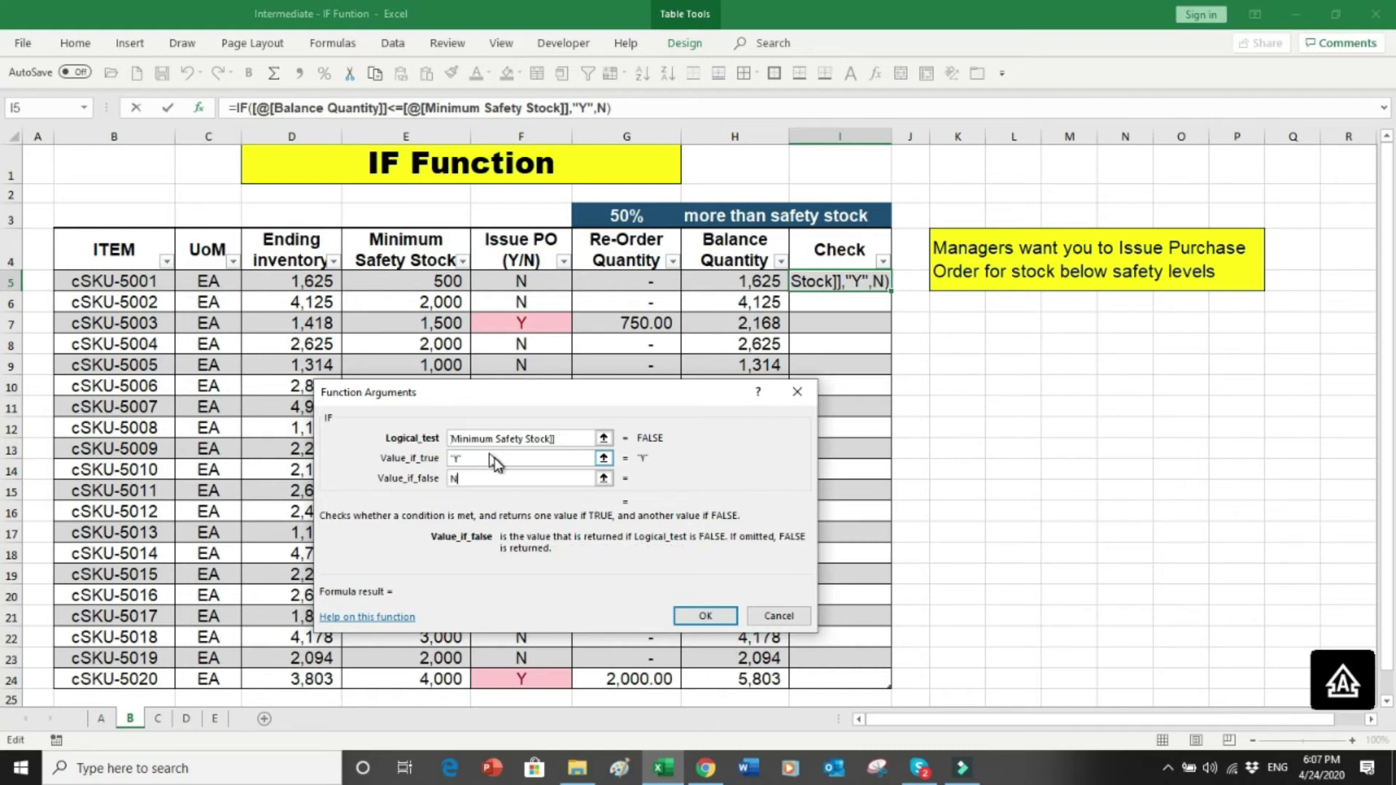
key("Tab")
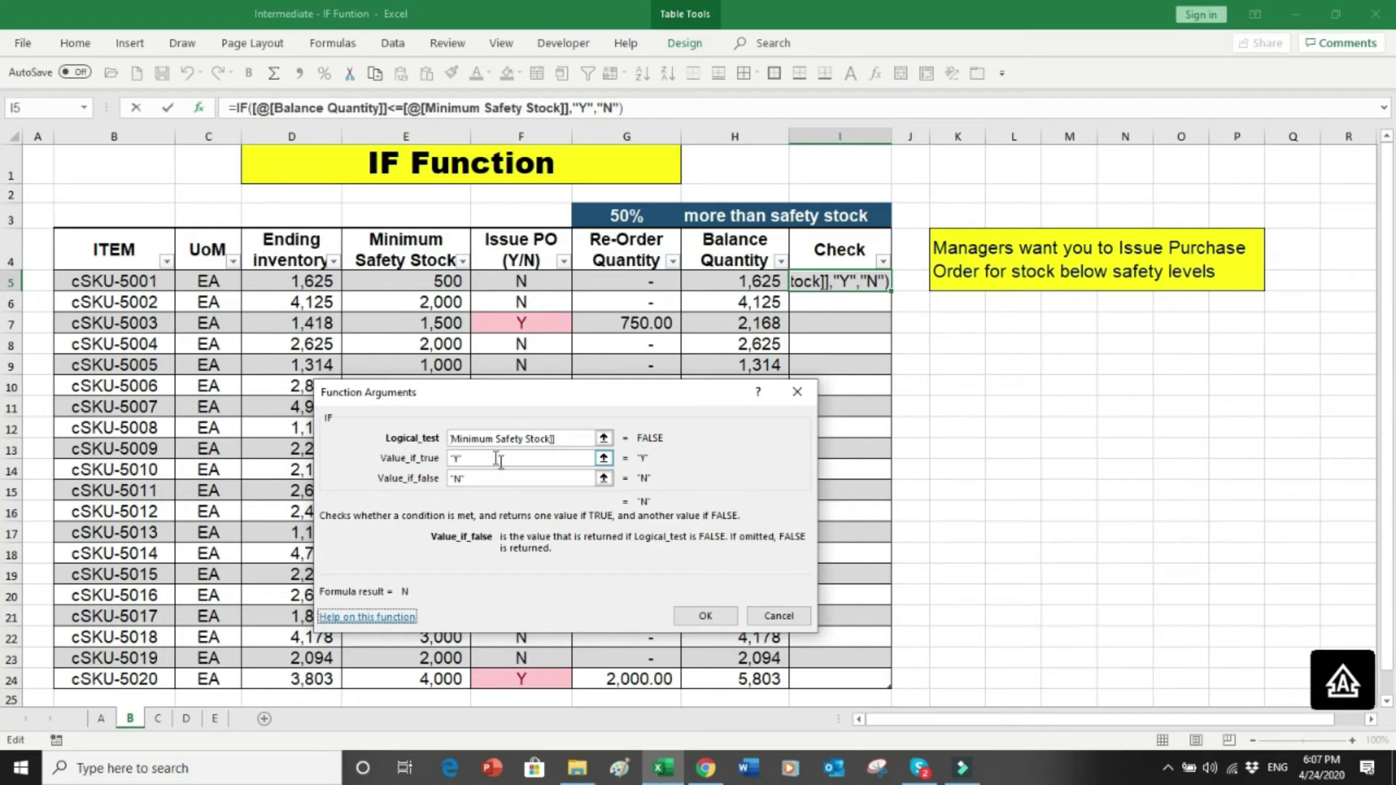
left_click(716, 616)
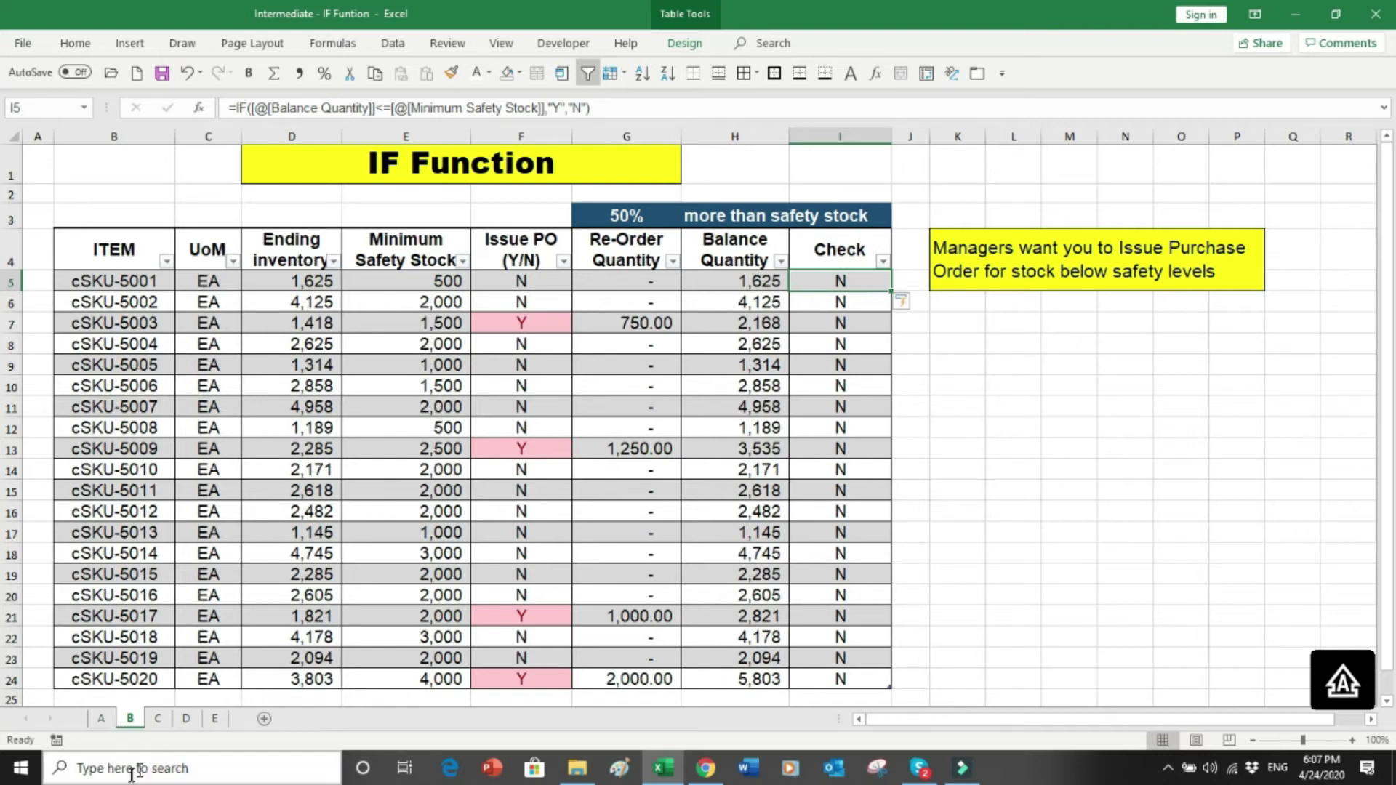
- Switch to sheet C and review the invoice table's columns from Invoice # through Prov
left_click(160, 719)
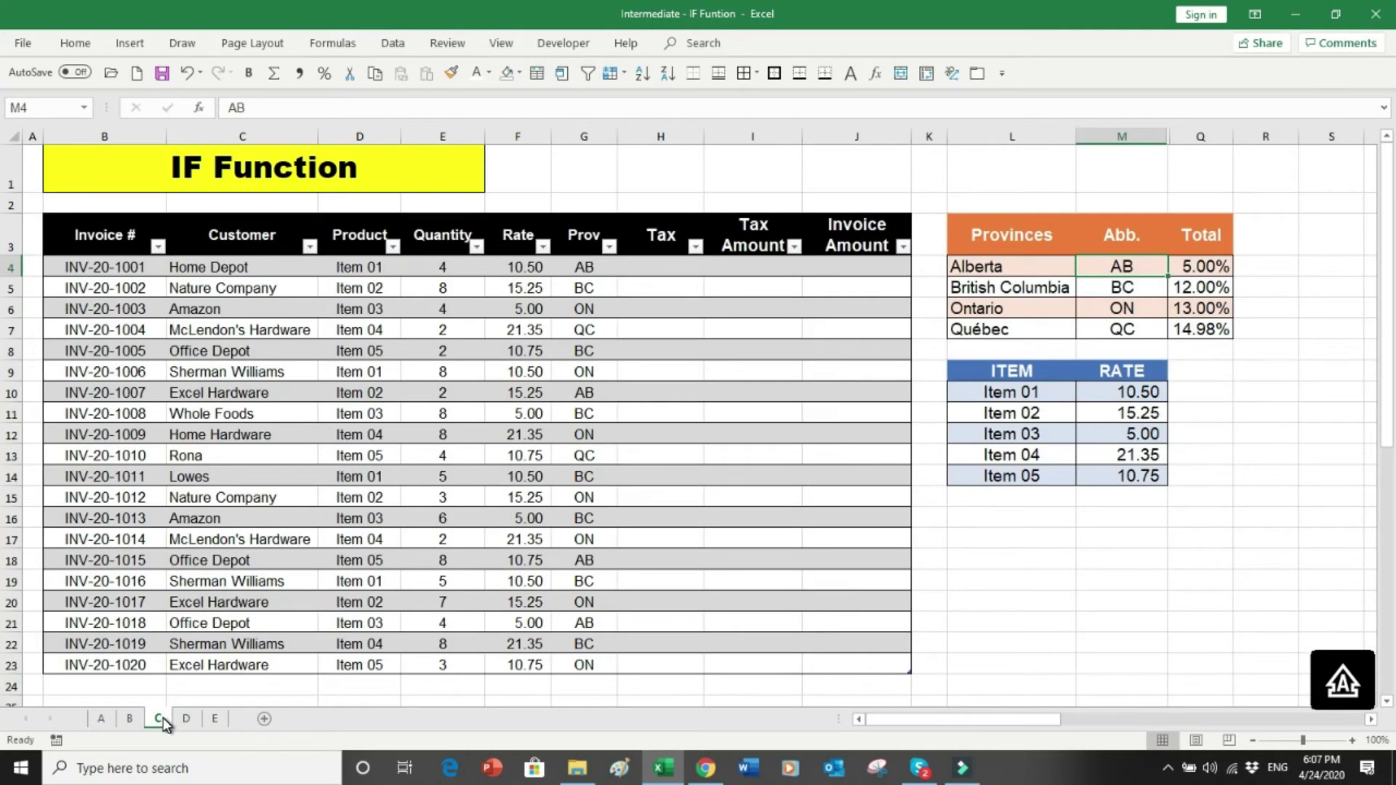
left_click_drag(105, 266, 67, 644)
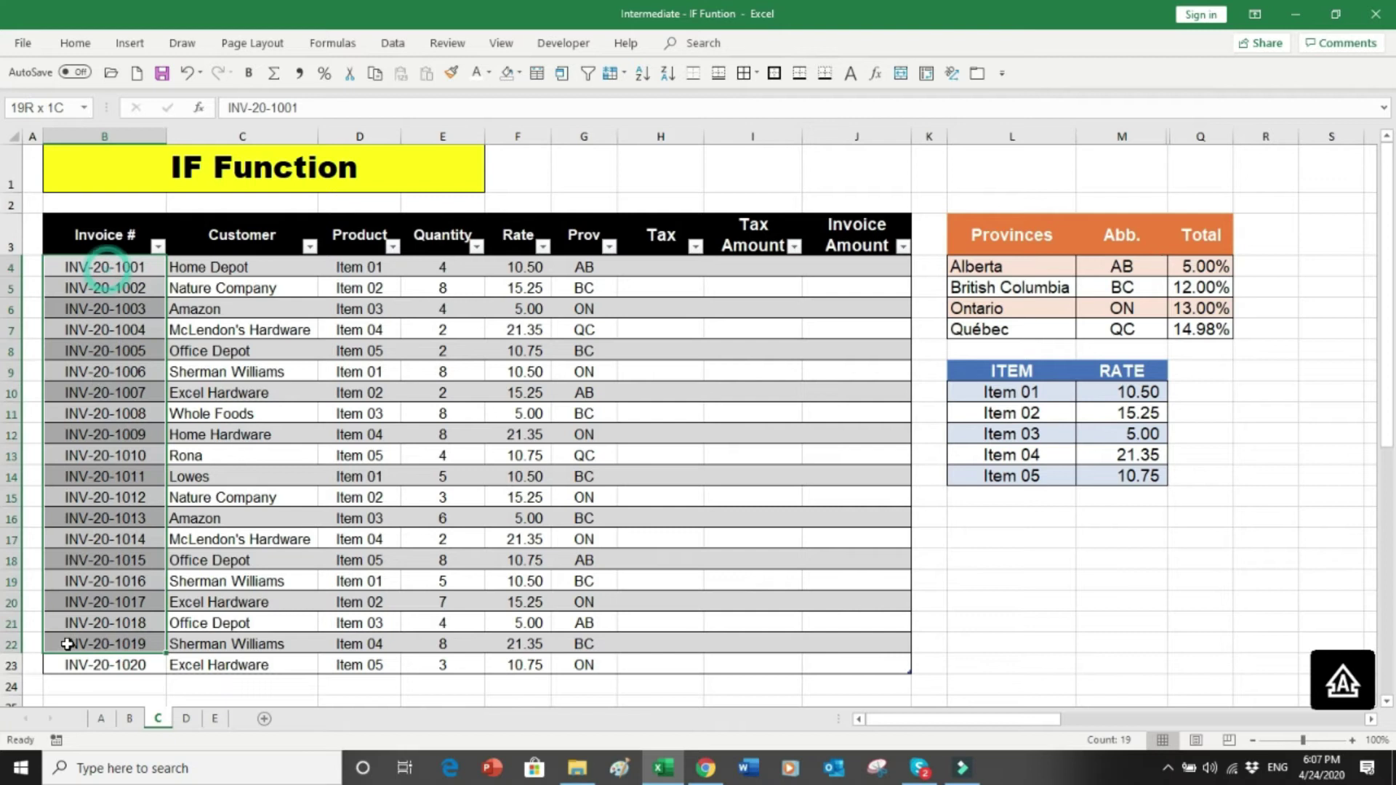
left_click_drag(227, 268, 250, 545)
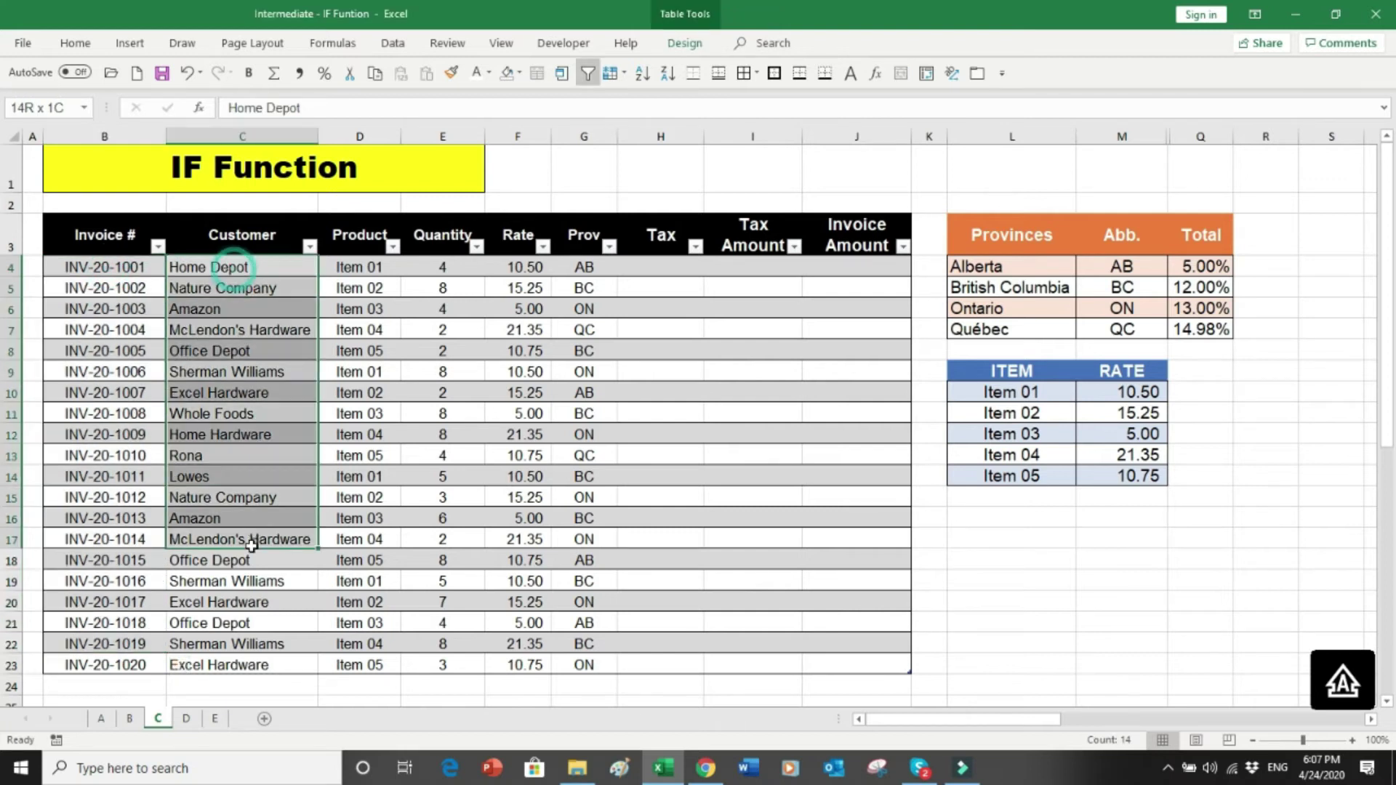
left_click_drag(359, 268, 362, 502)
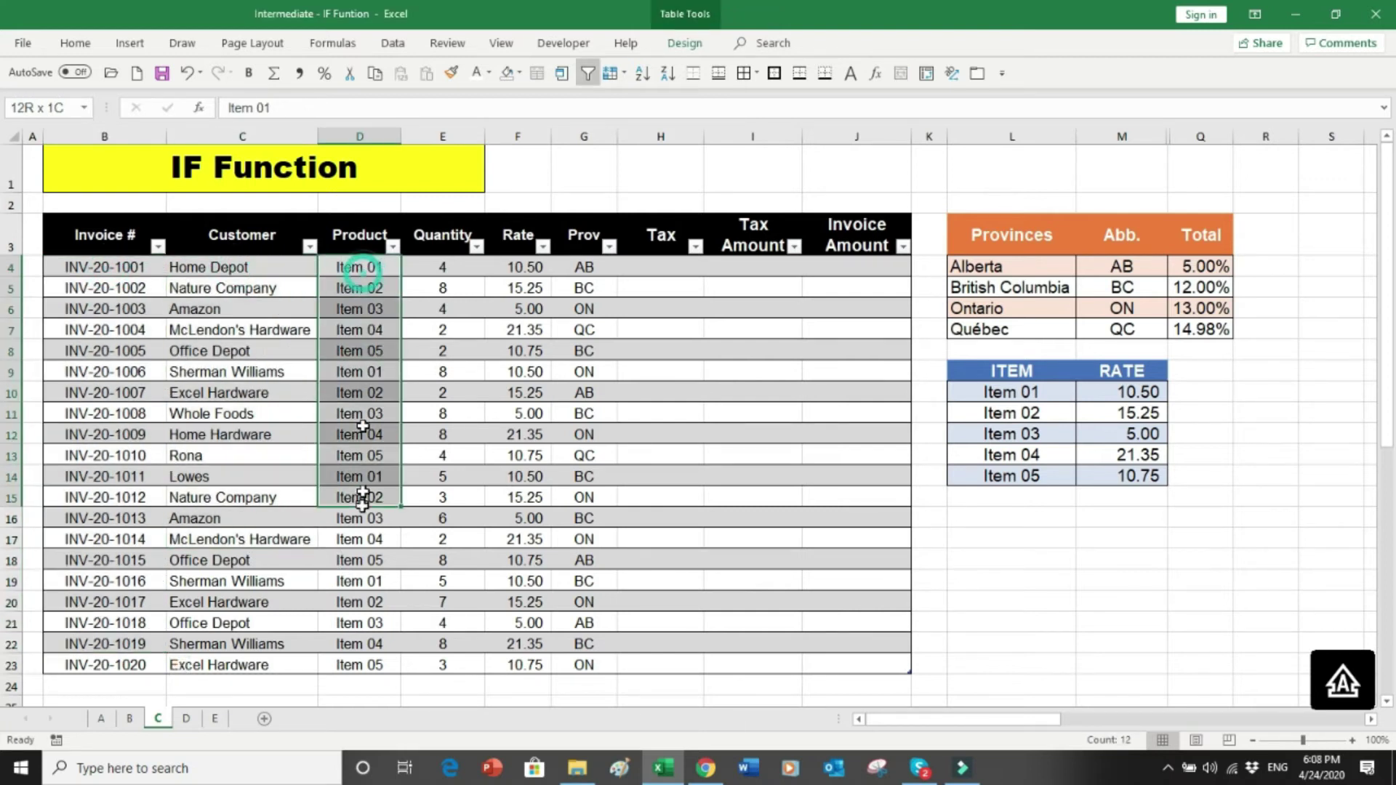
left_click_drag(445, 289, 461, 507)
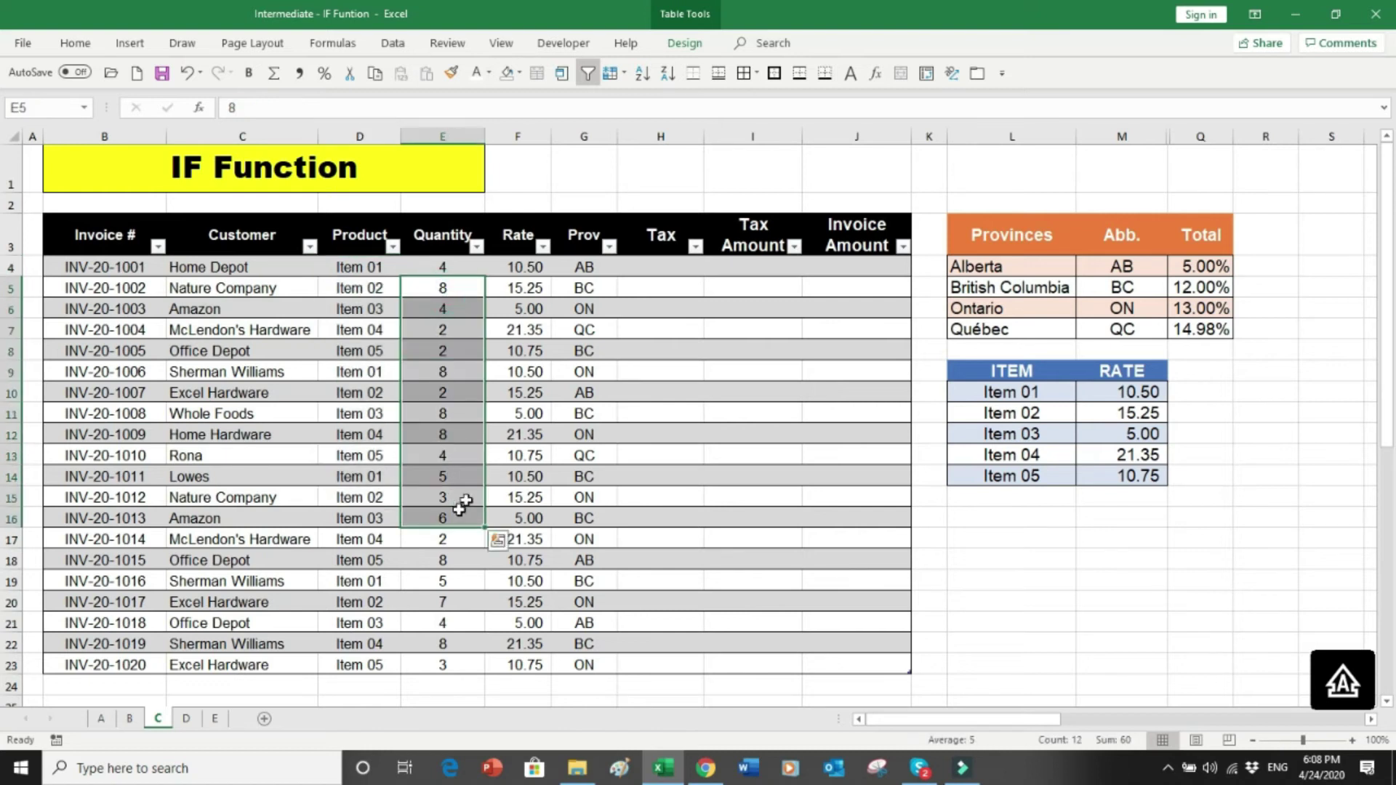
left_click_drag(520, 309, 519, 498)
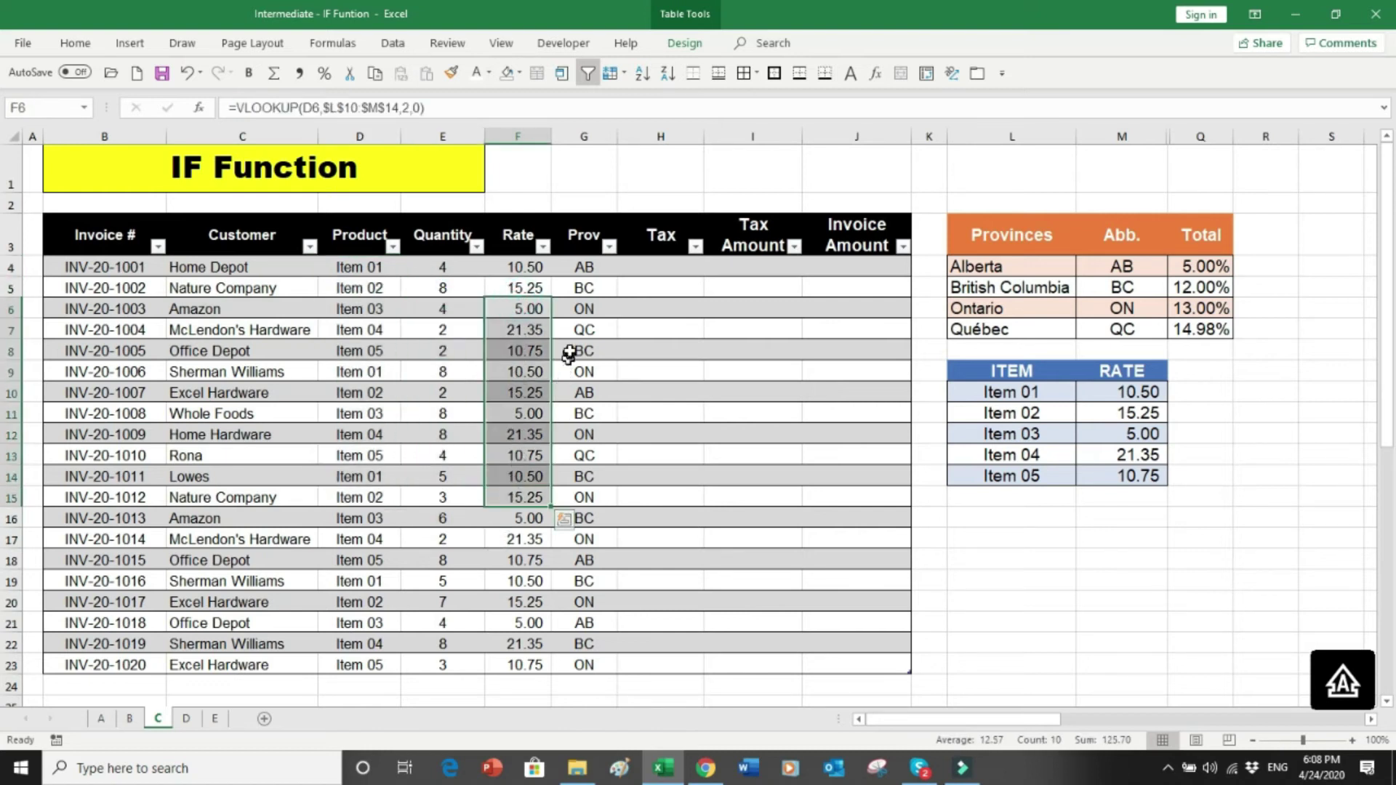
left_click(594, 273)
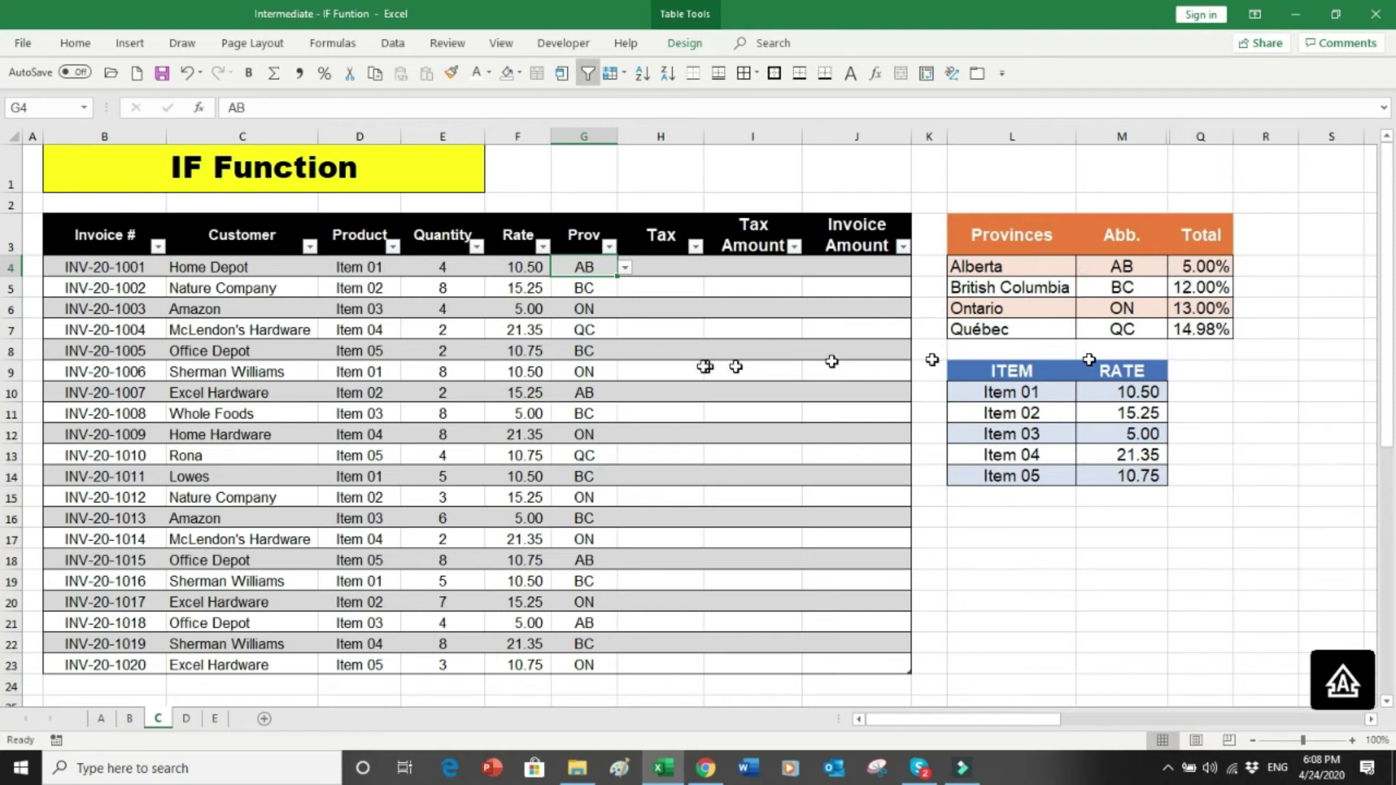
- Examine the VLOOKUP formula in Rate cell F4 and the list of province choices in Prov cell G4
left_click(502, 266)
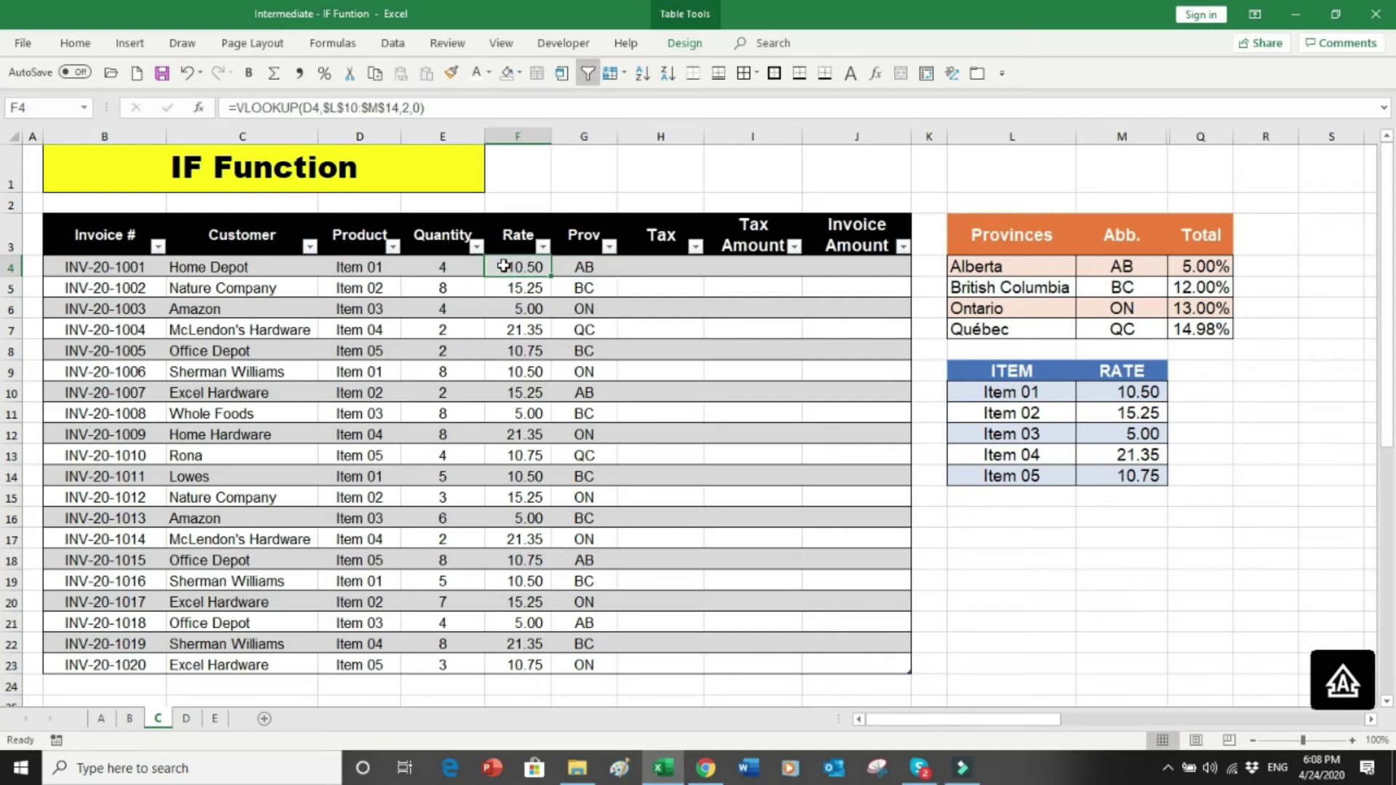
double_click(503, 266)
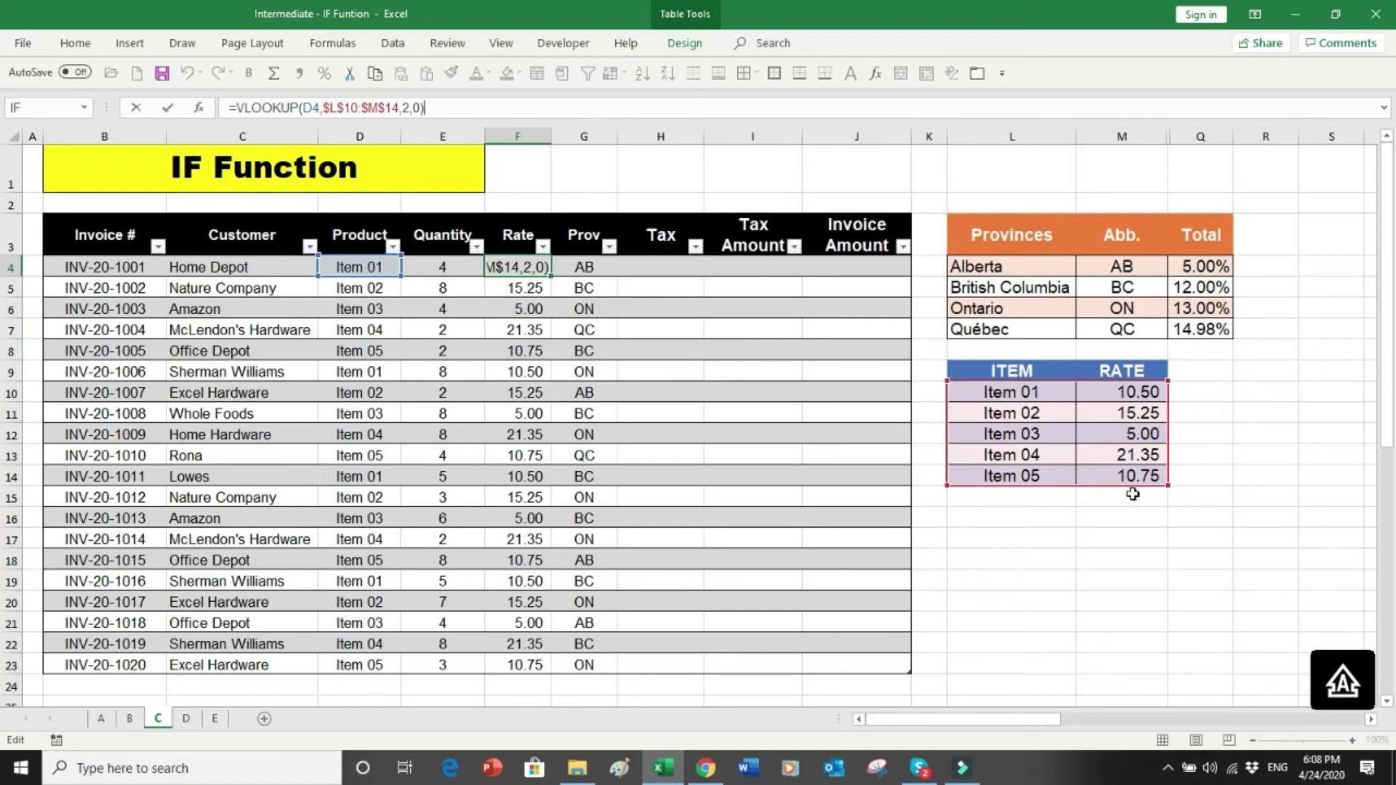
key("Escape")
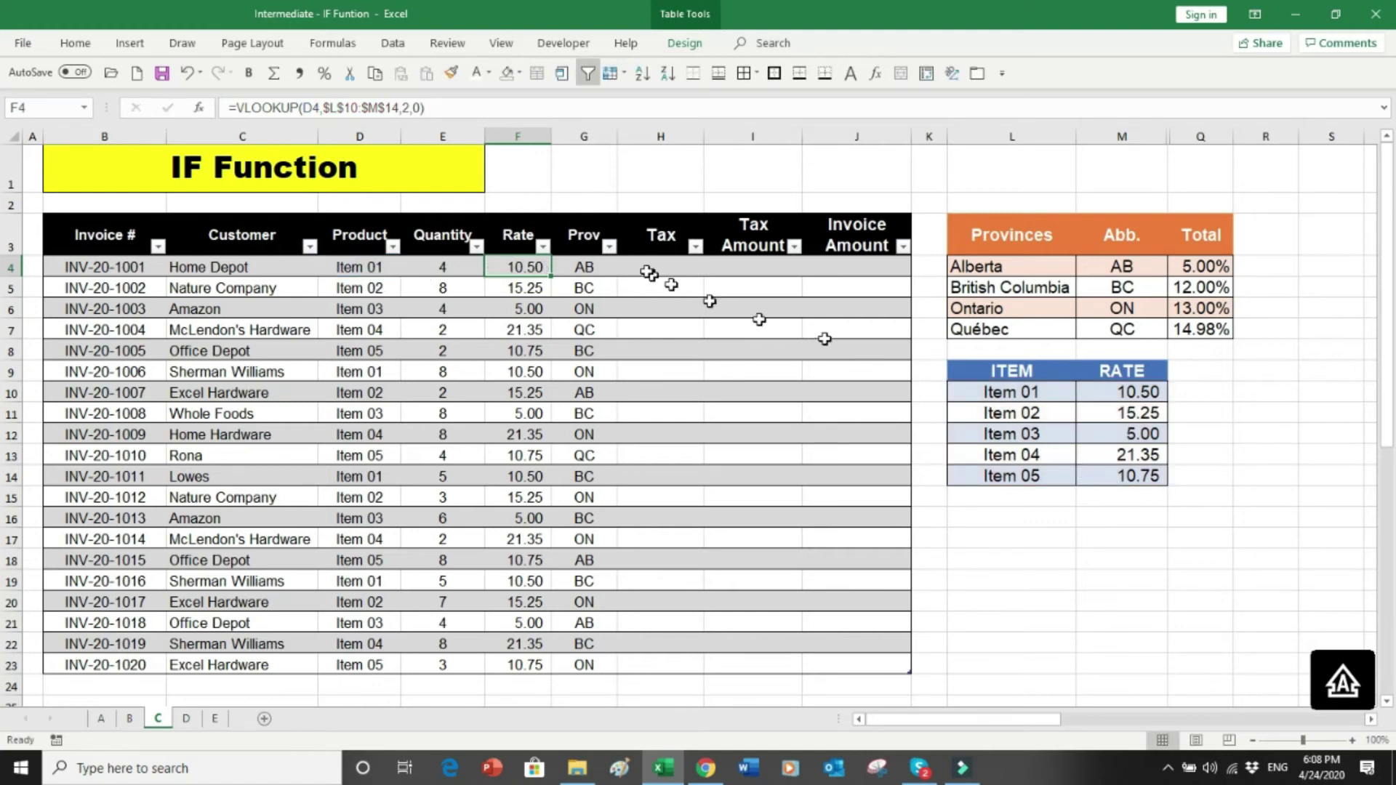
left_click(600, 270)
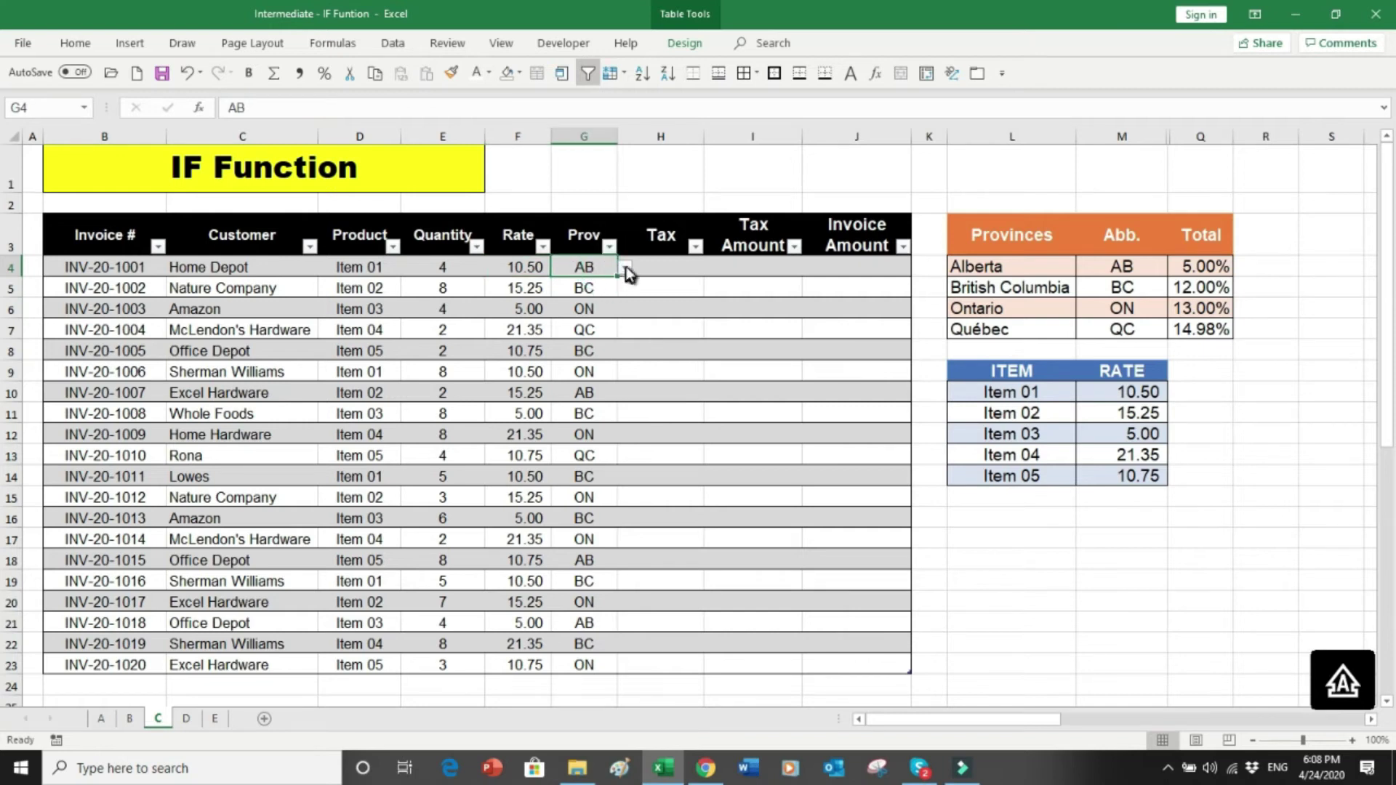
left_click(626, 268)
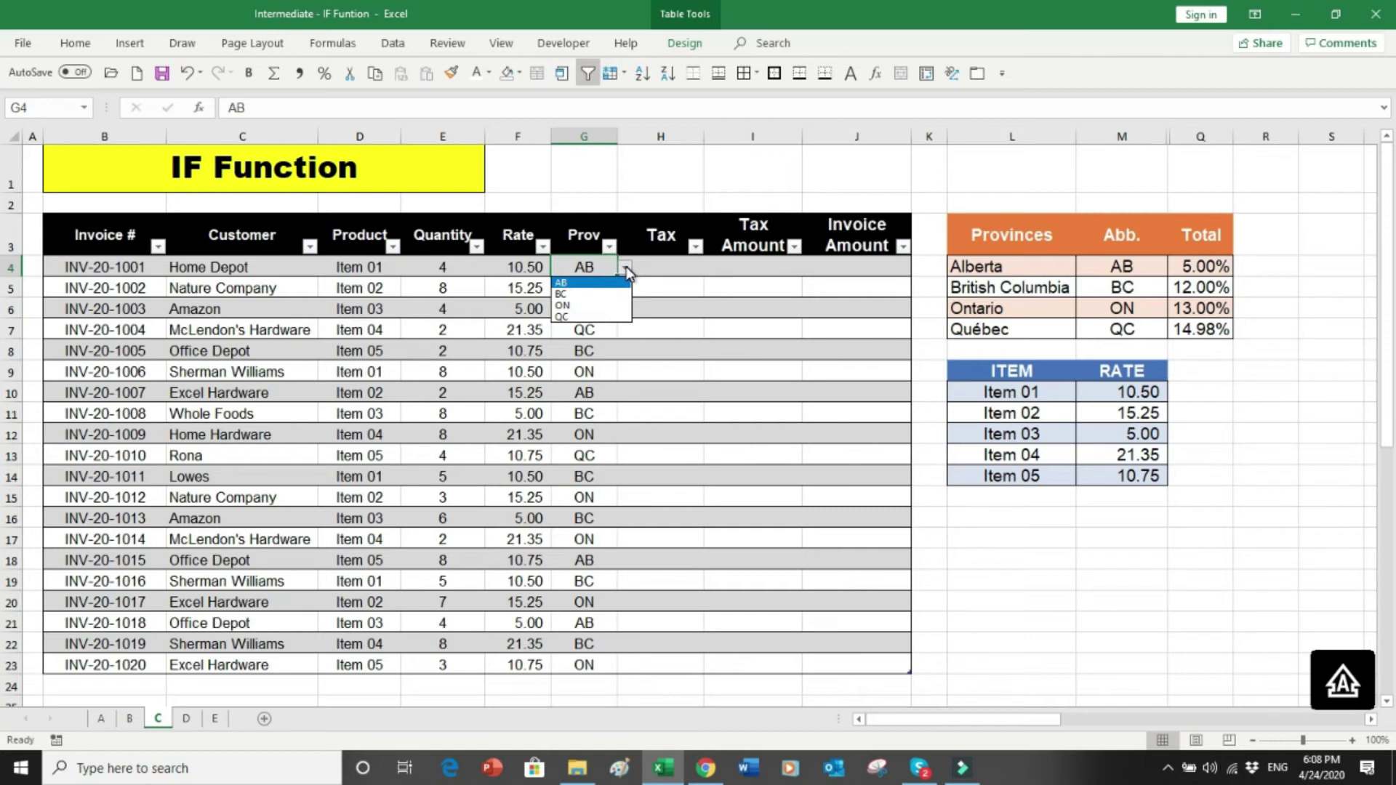
left_click(626, 268)
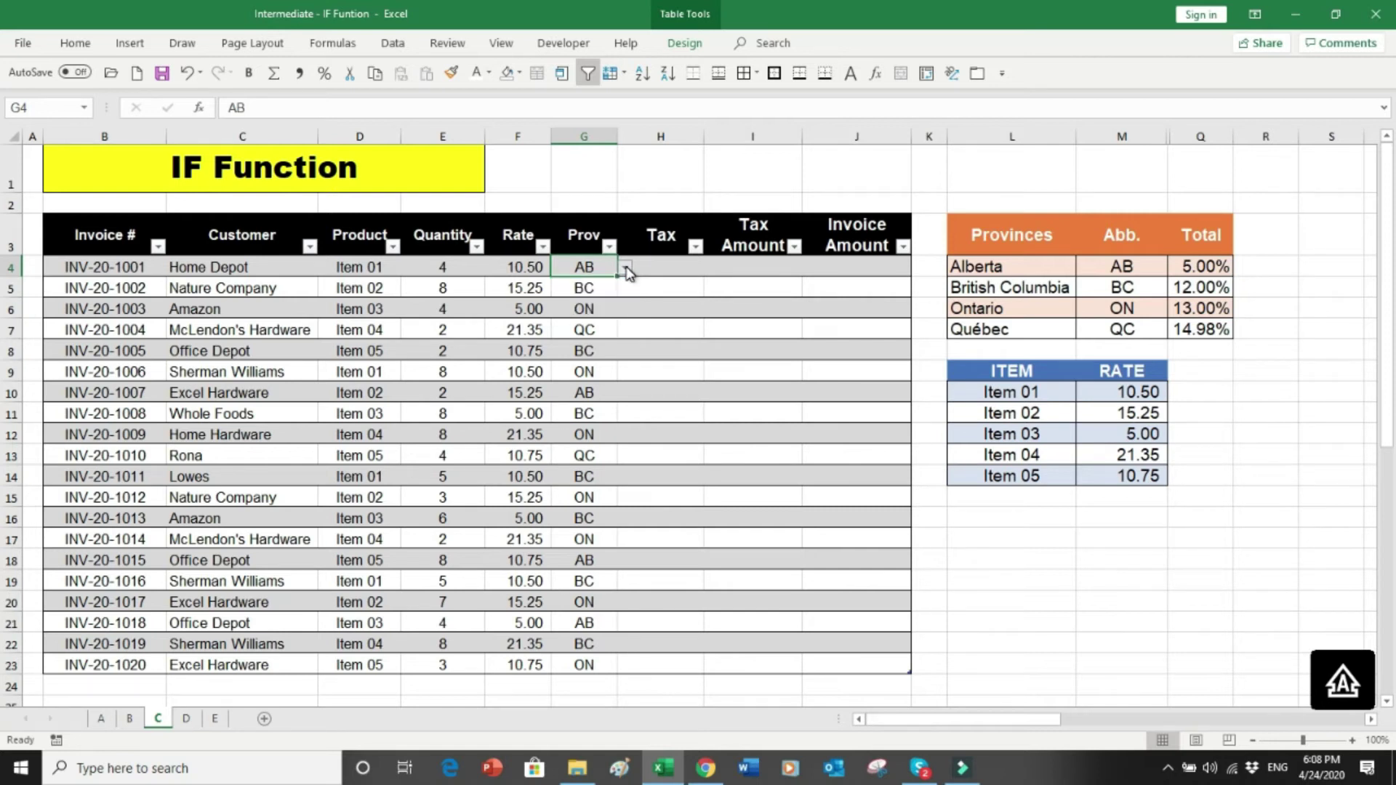
- Convert the invoice table on sheet C to a normal range
left_click(673, 270)
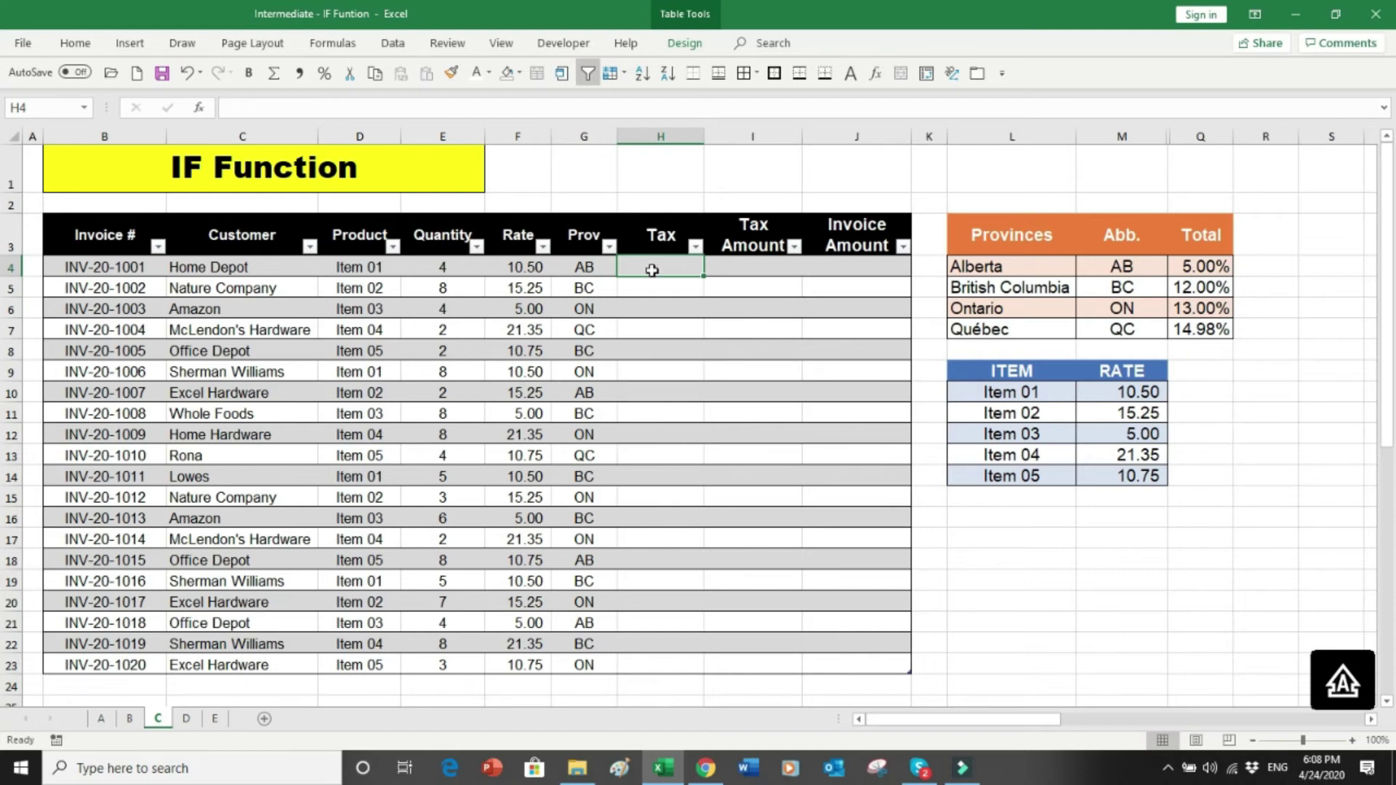
right_click(652, 270)
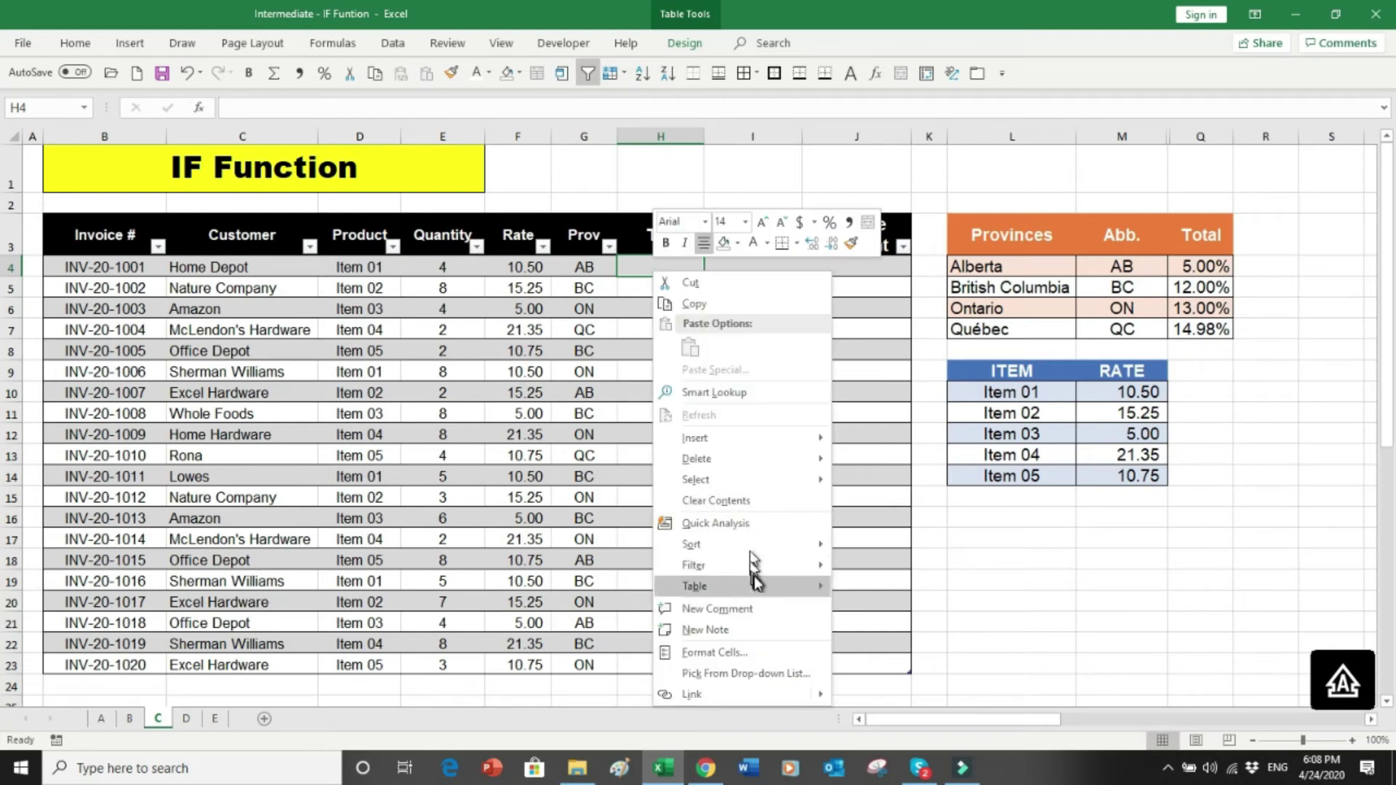
mouse_move(763, 592)
left_click(901, 610)
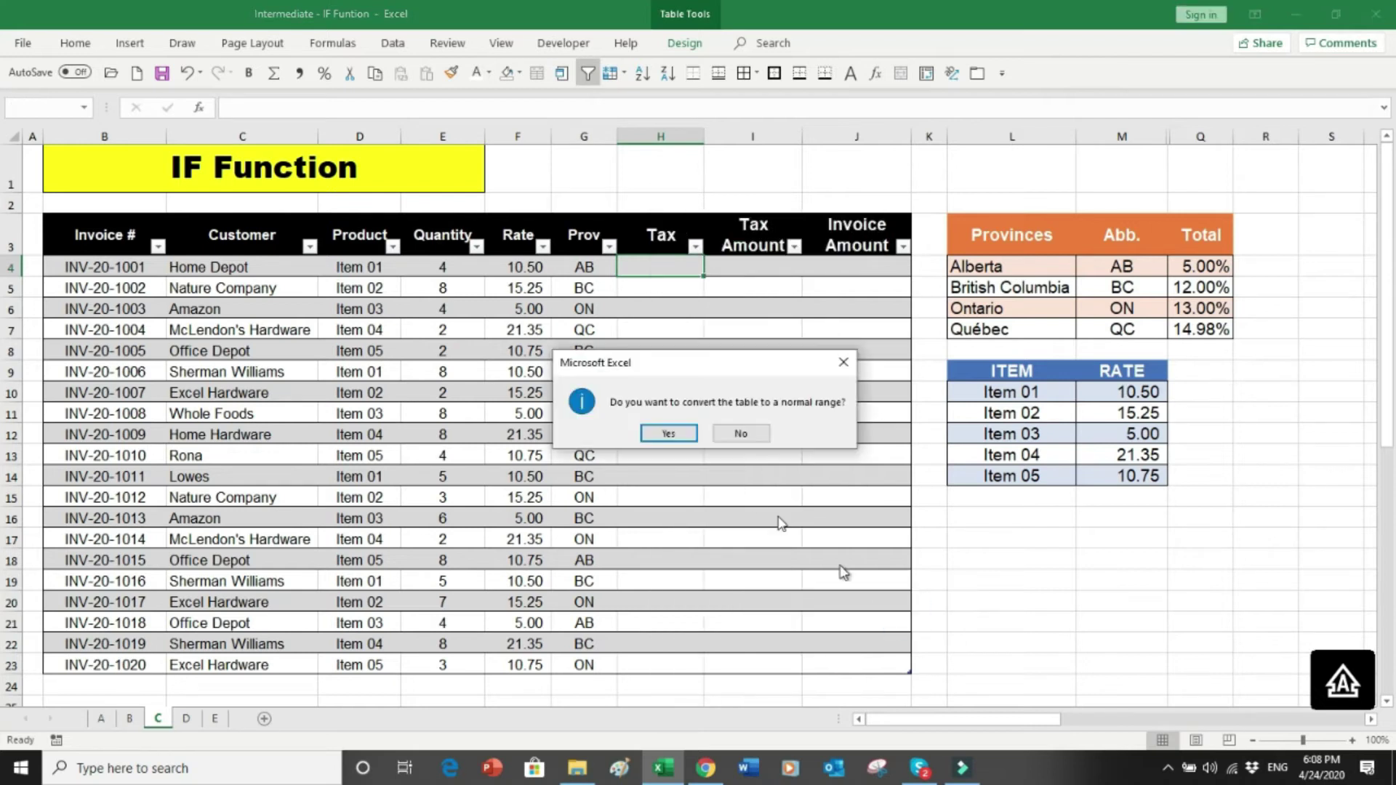
left_click(684, 431)
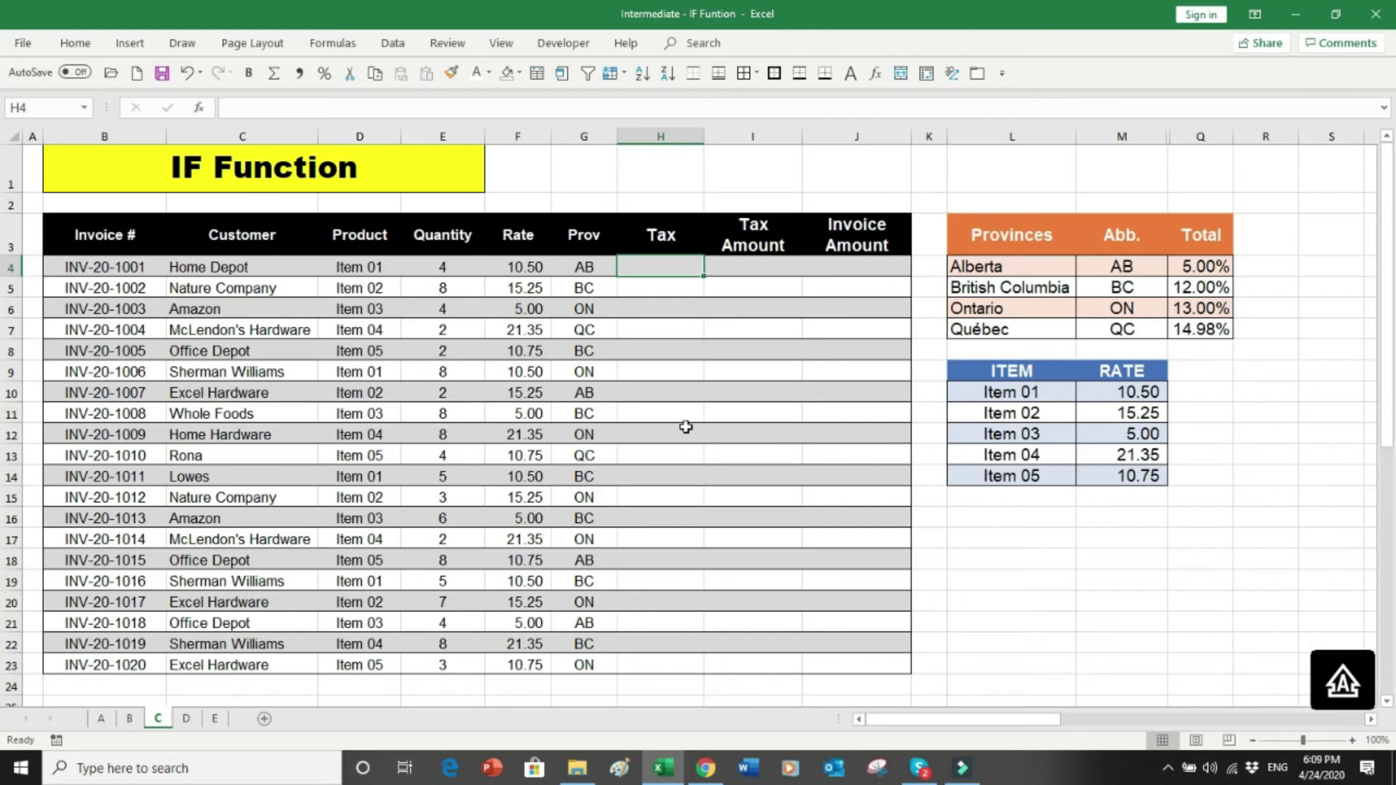
- Start an IF formula in Tax cell H4 with G4=M$4 as the logical test, comparing the province with AB
type("=")
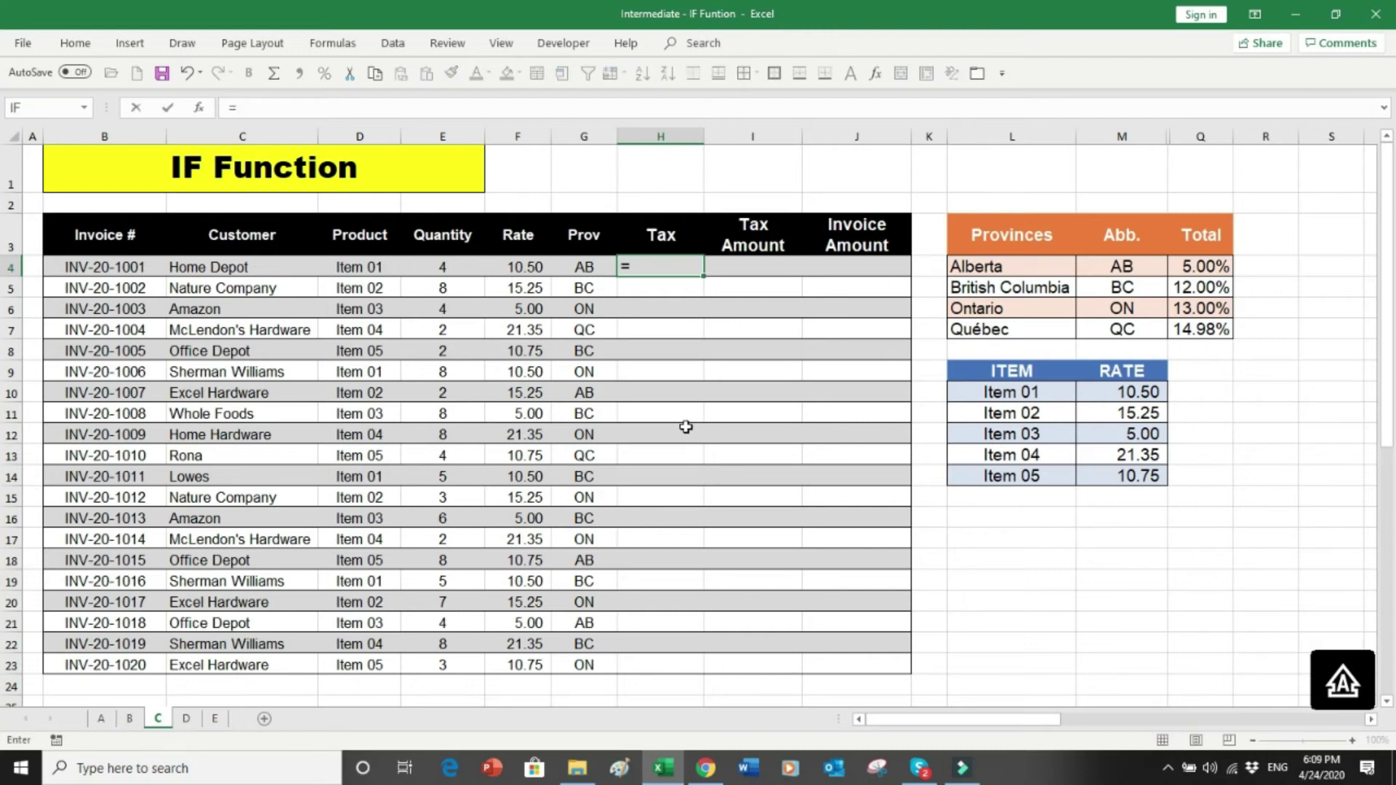
type("IF(")
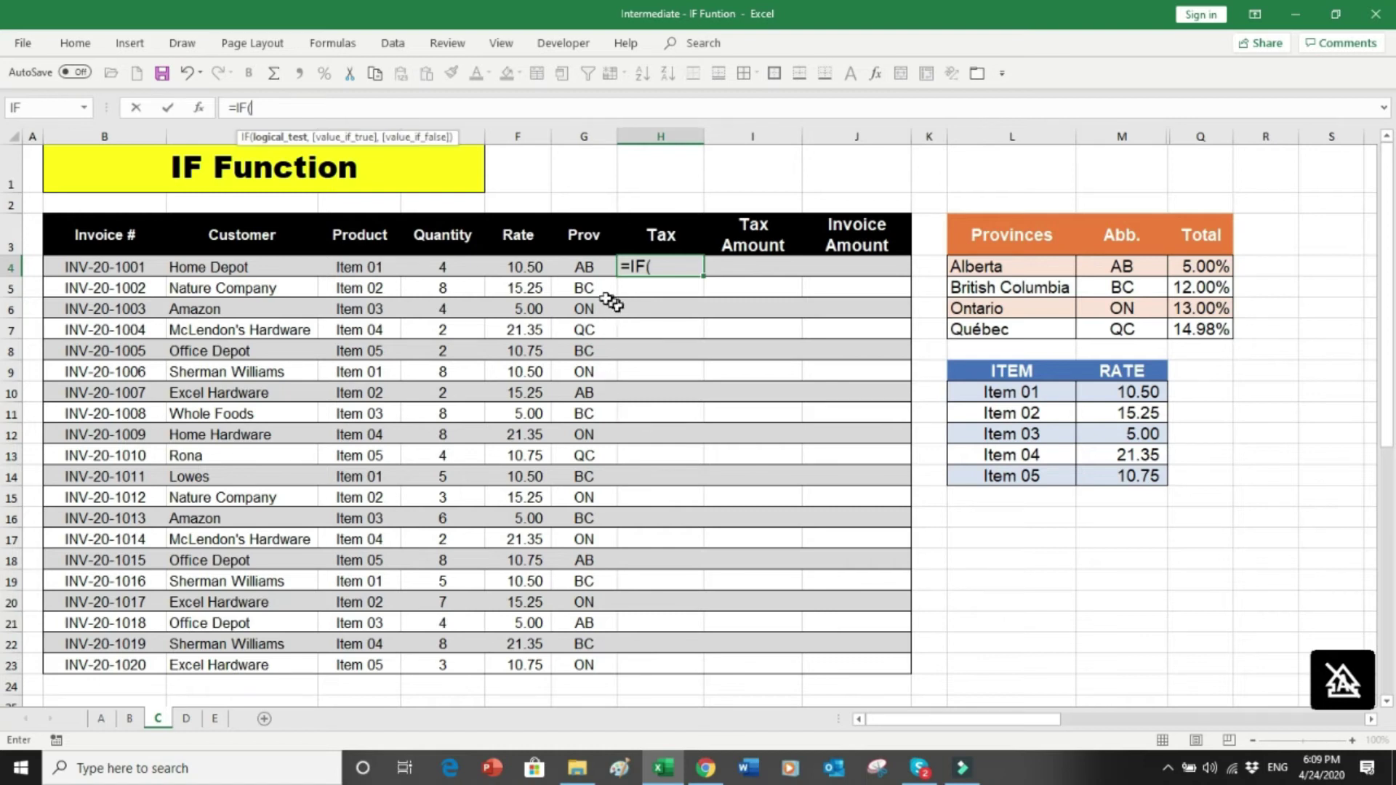
left_click(589, 272)
type("=")
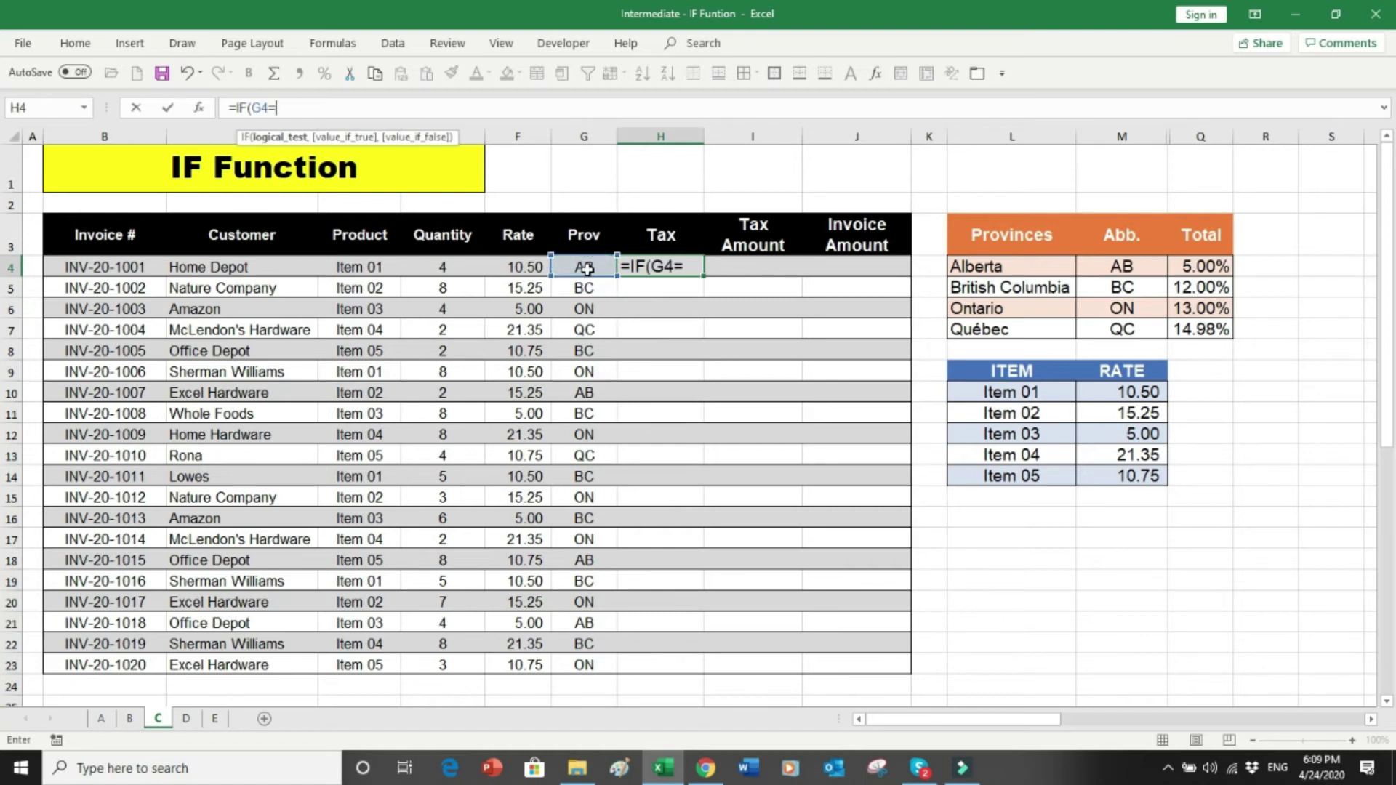
left_click(1102, 270)
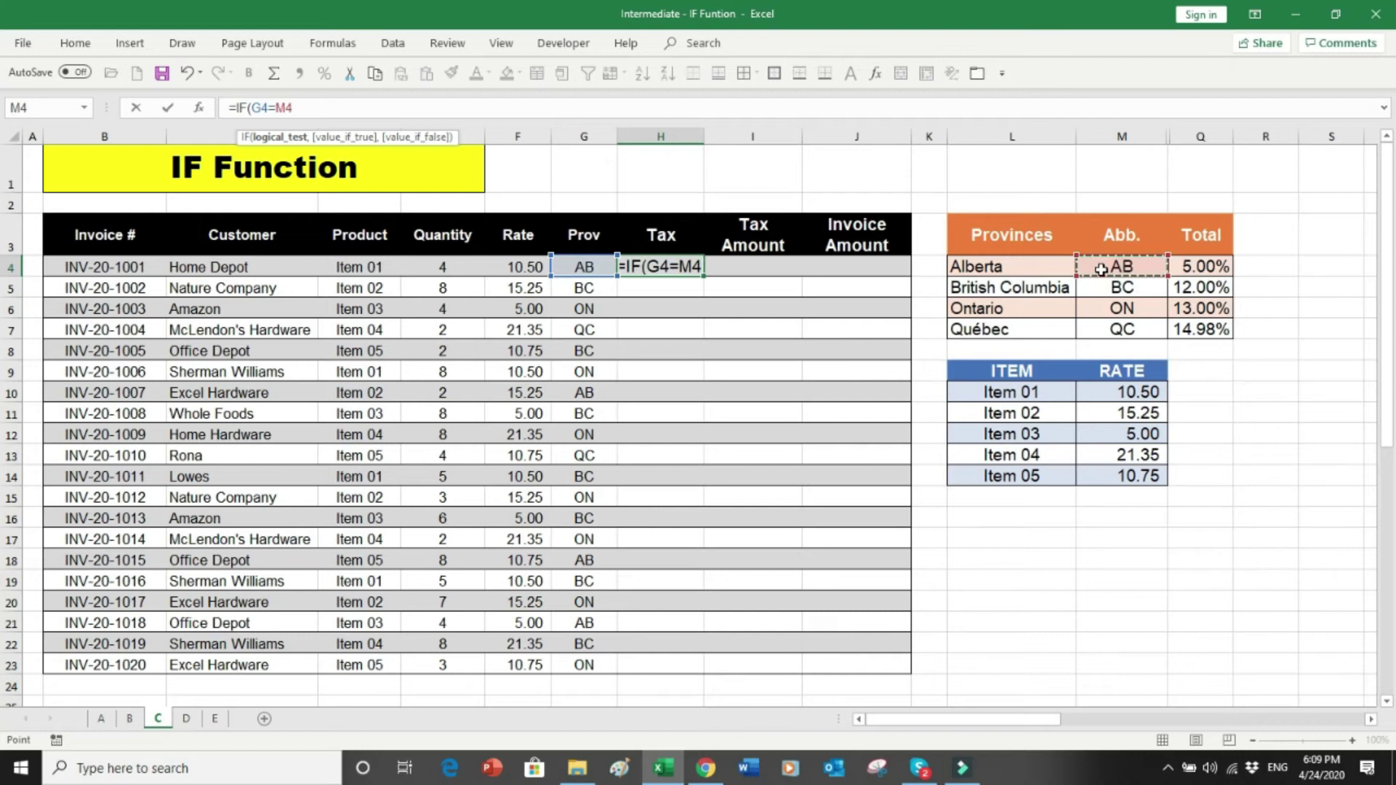
key("F4")
key("F4")
type(",")
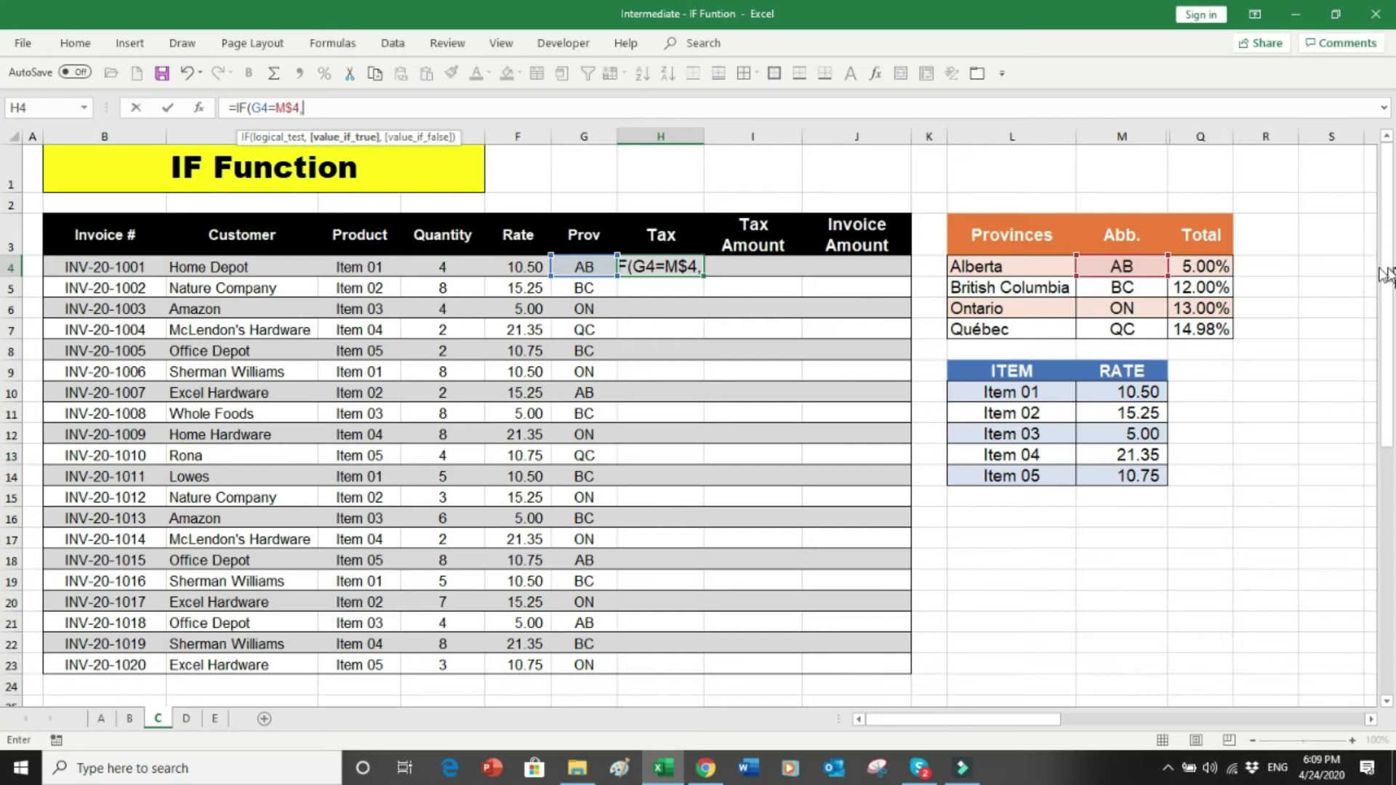
- Set the H4 formula's value if true to Q$4 and begin a nested IF as its value if false
left_click(1225, 267)
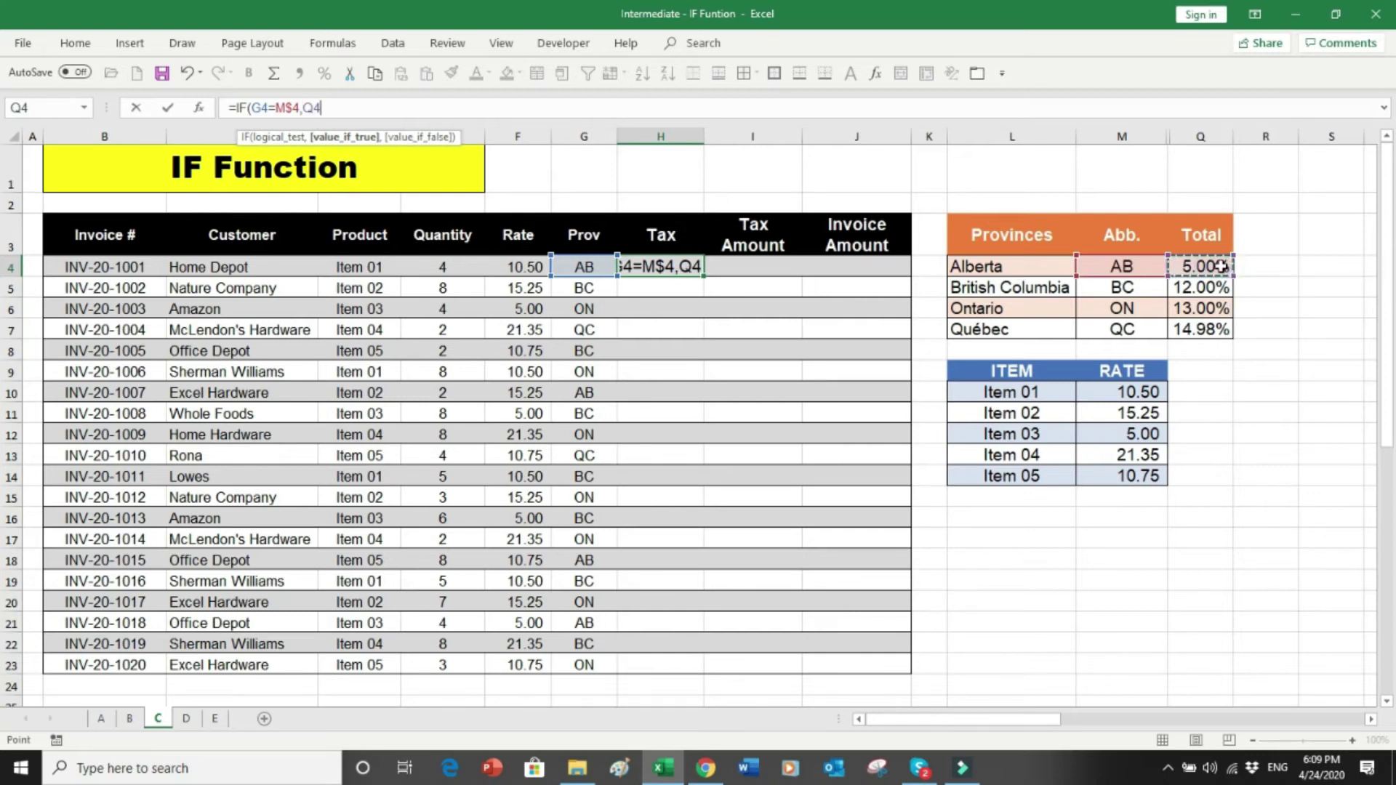
key("F4")
key("F4")
type(",")
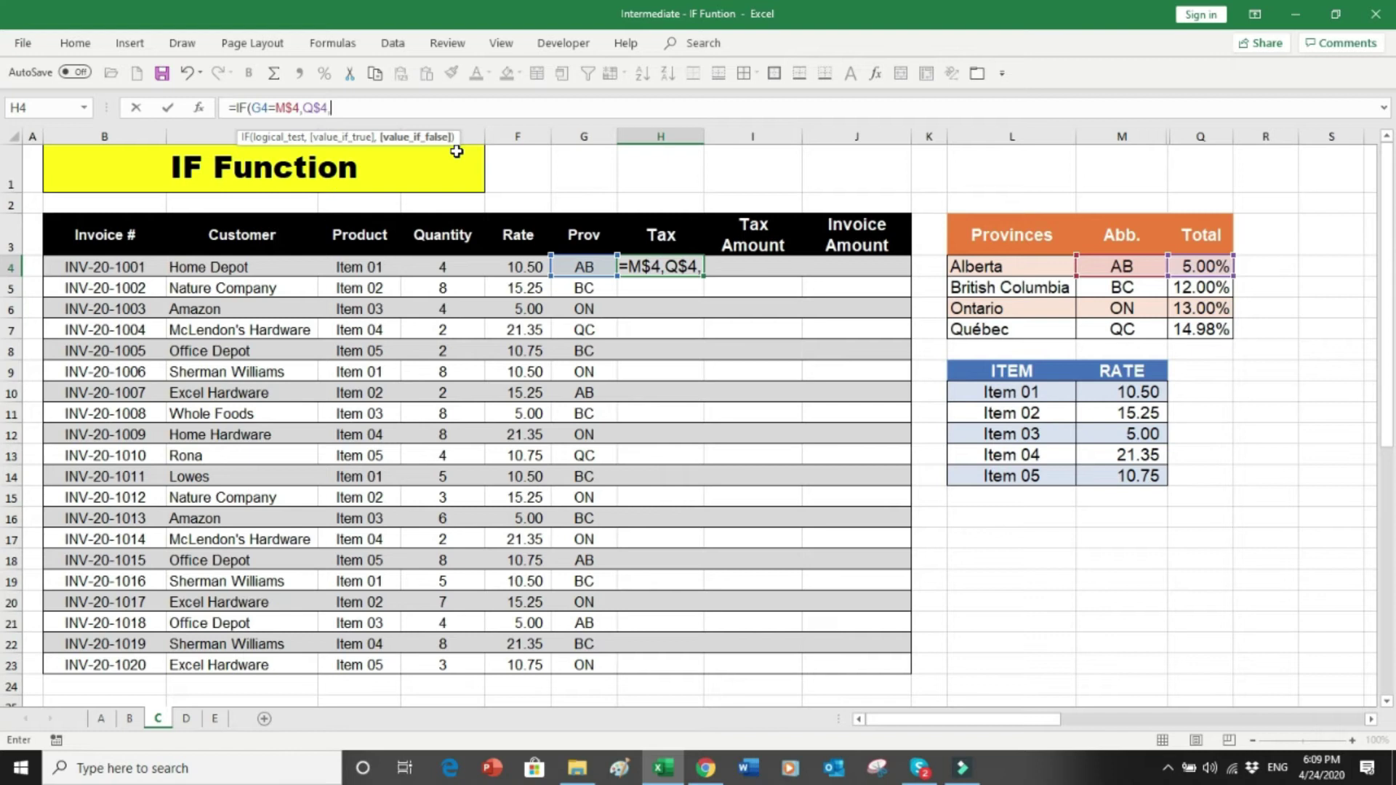
type("if")
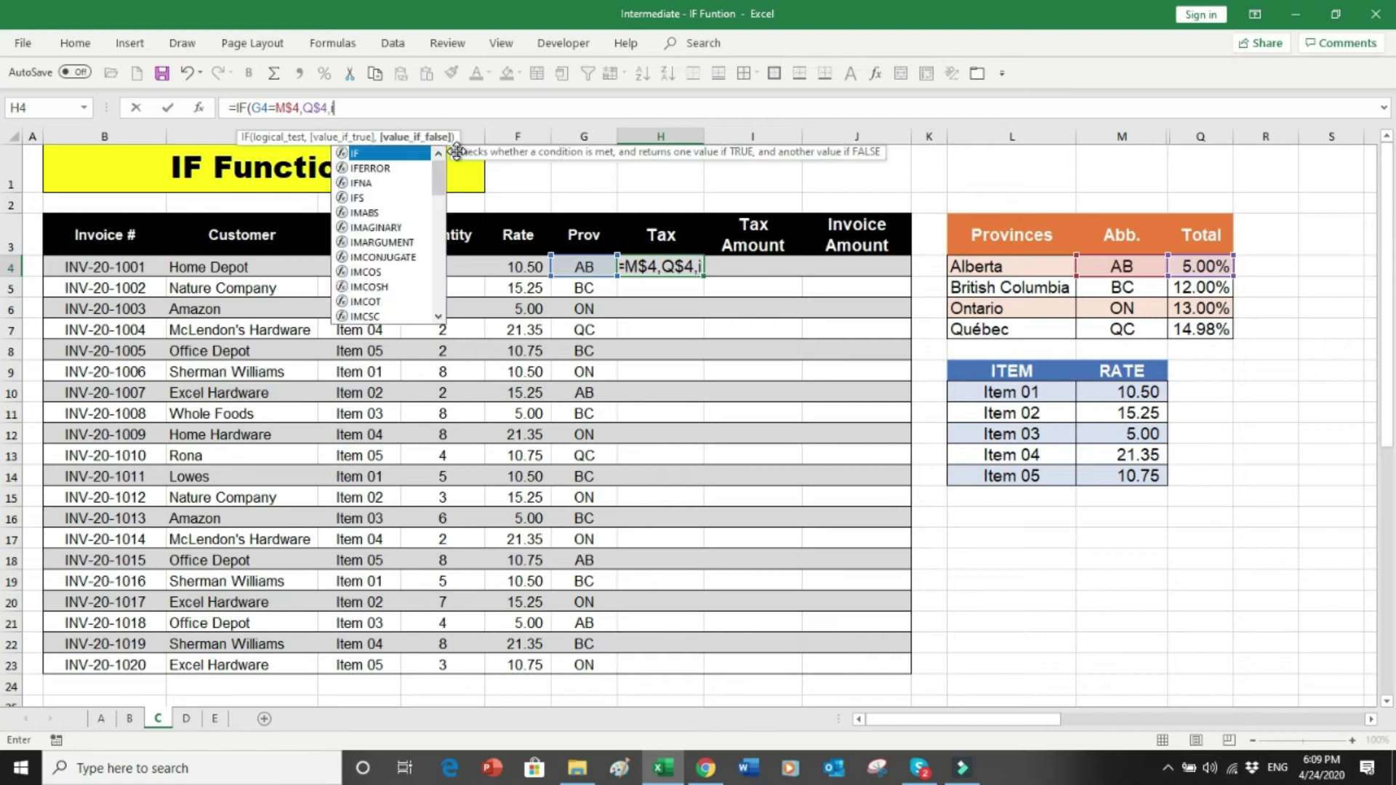
key("BackSpace")
key("BackSpace")
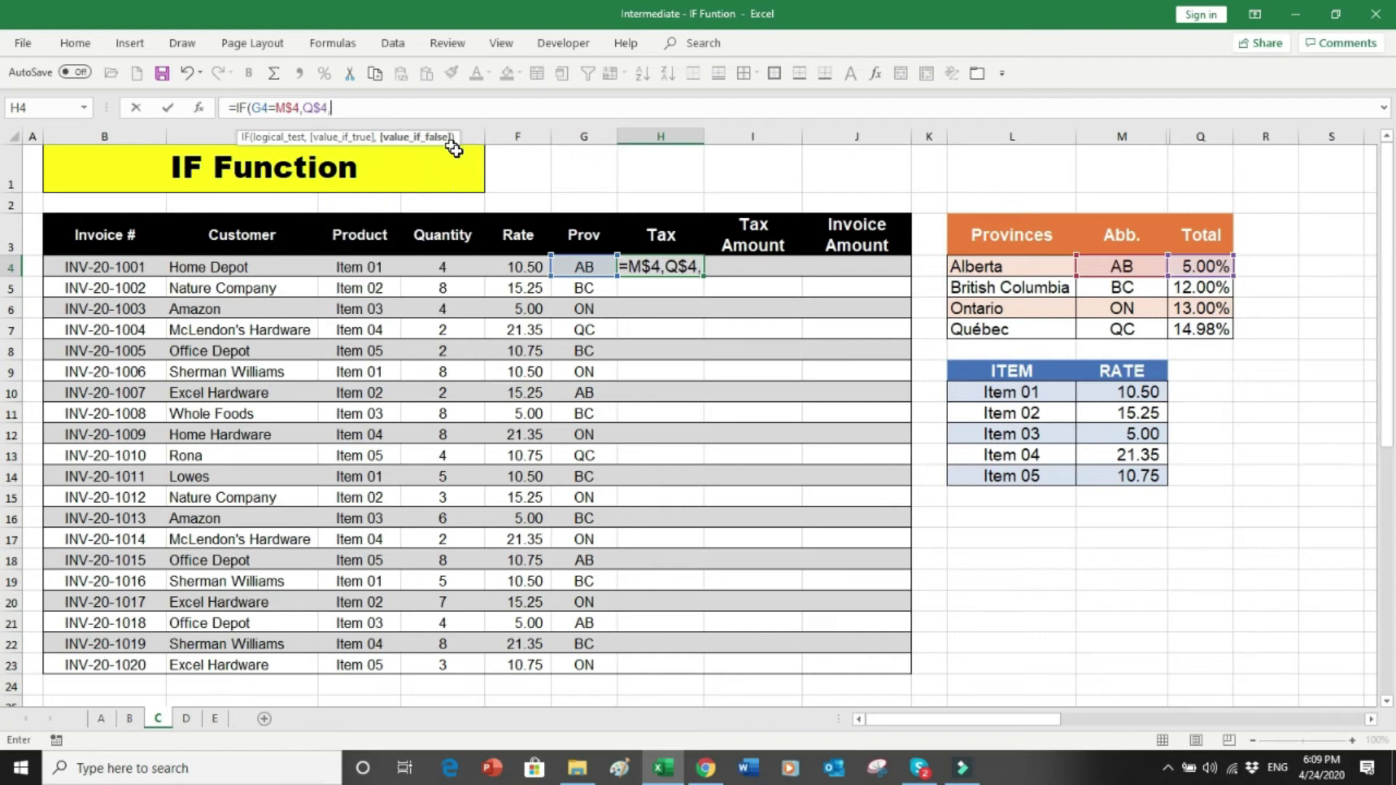
type("IF")
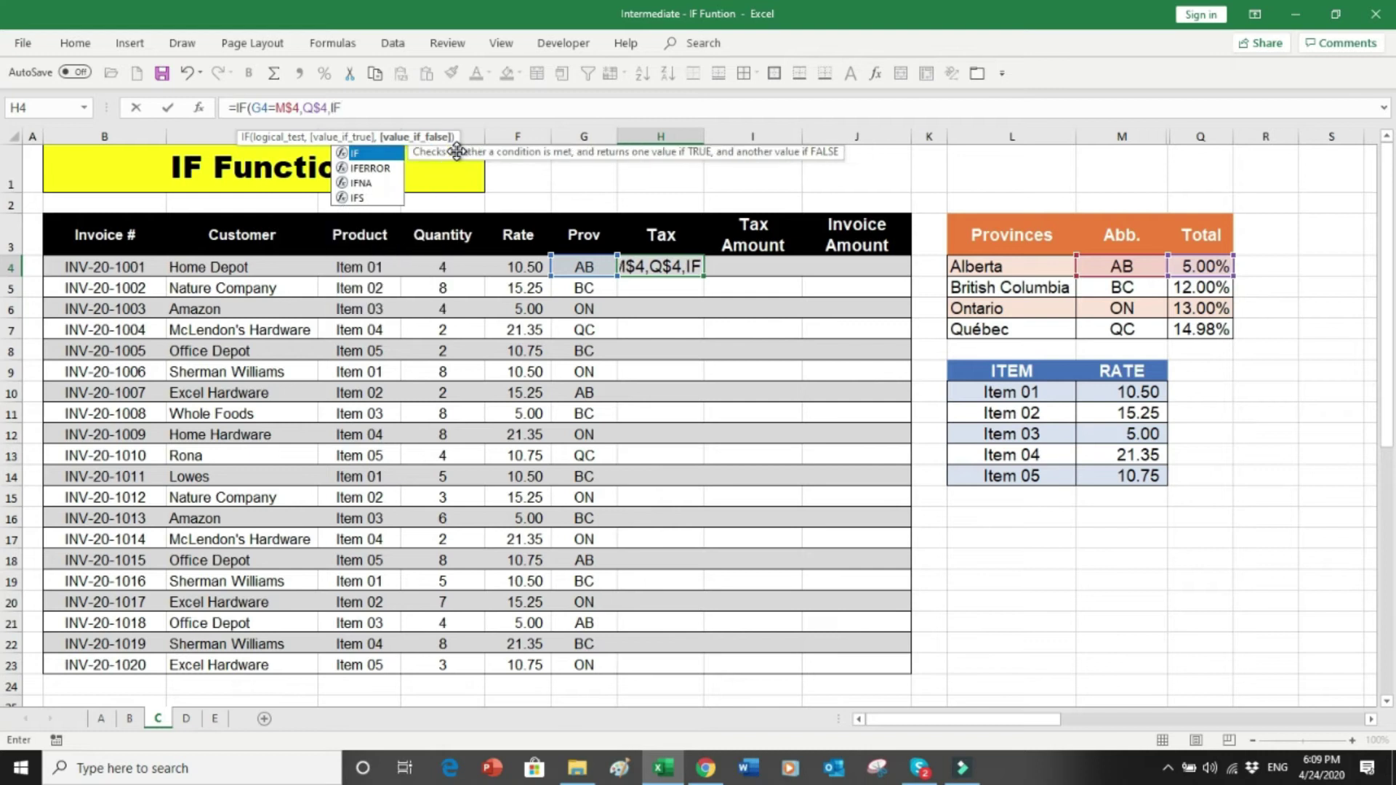
type("(")
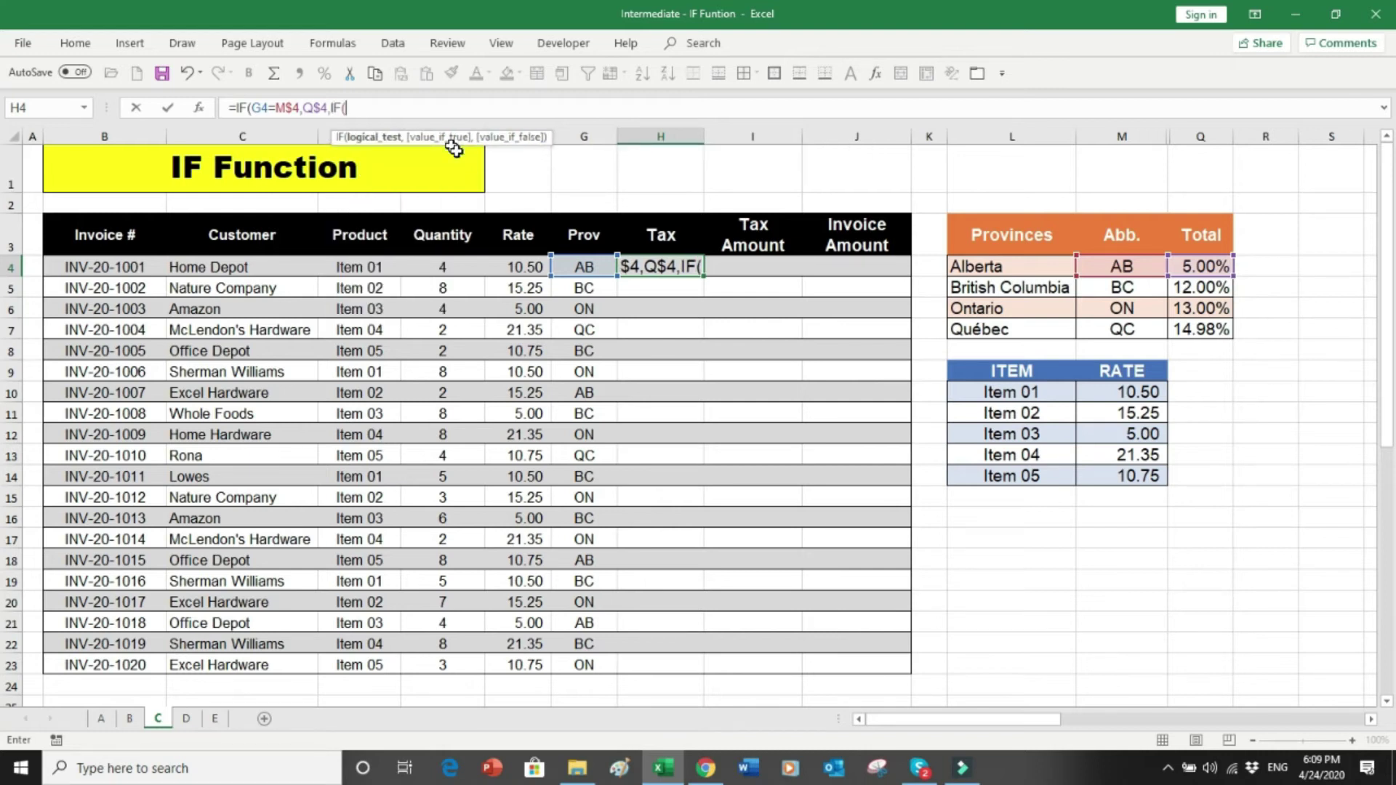
- Set the nested IF's logical test in H4 to G4=M$5, comparing the province with BC
left_click(580, 268)
type("=")
left_click(1107, 291)
key("F4")
key("F4")
type(",")
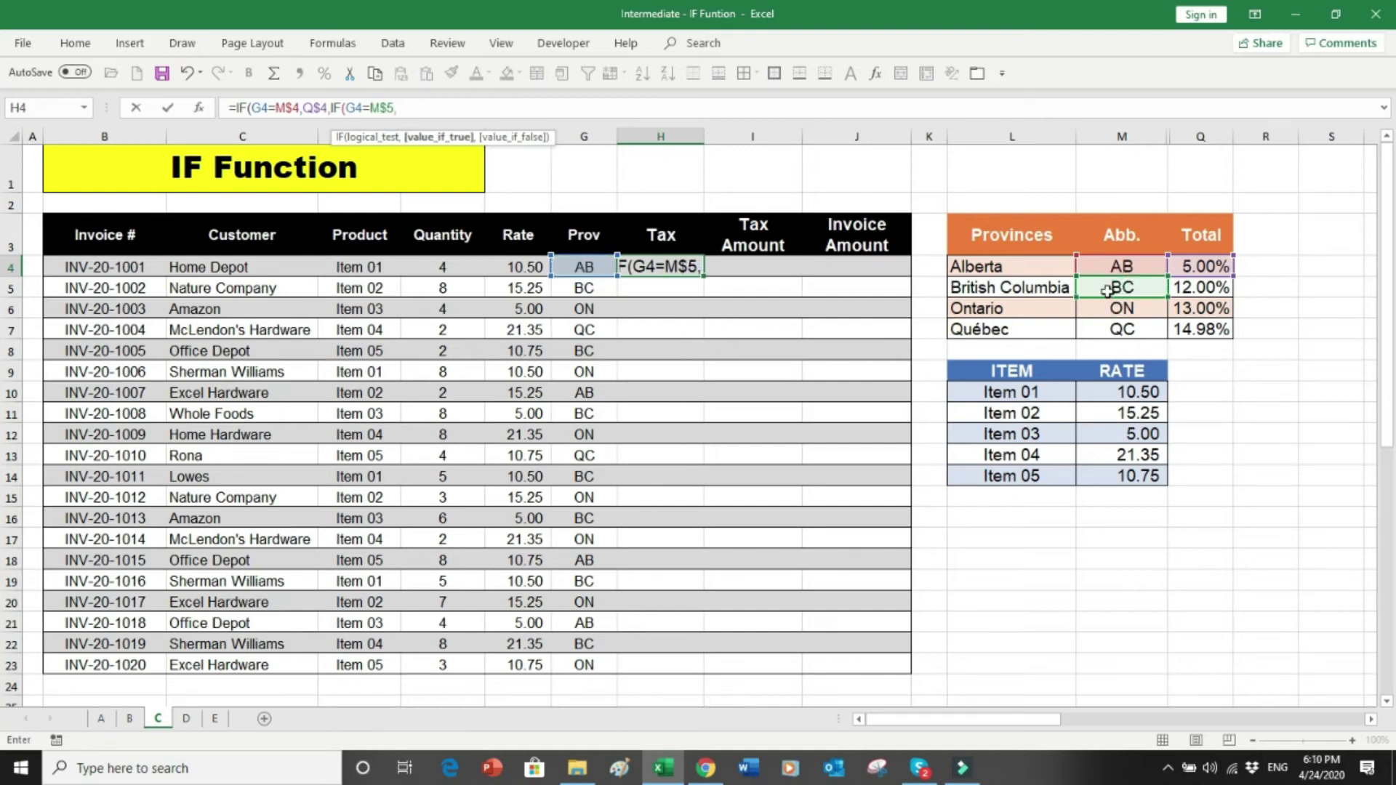
- Set the second IF's value if true to Q$5 and begin a third IF as its value if false
left_click(1207, 289)
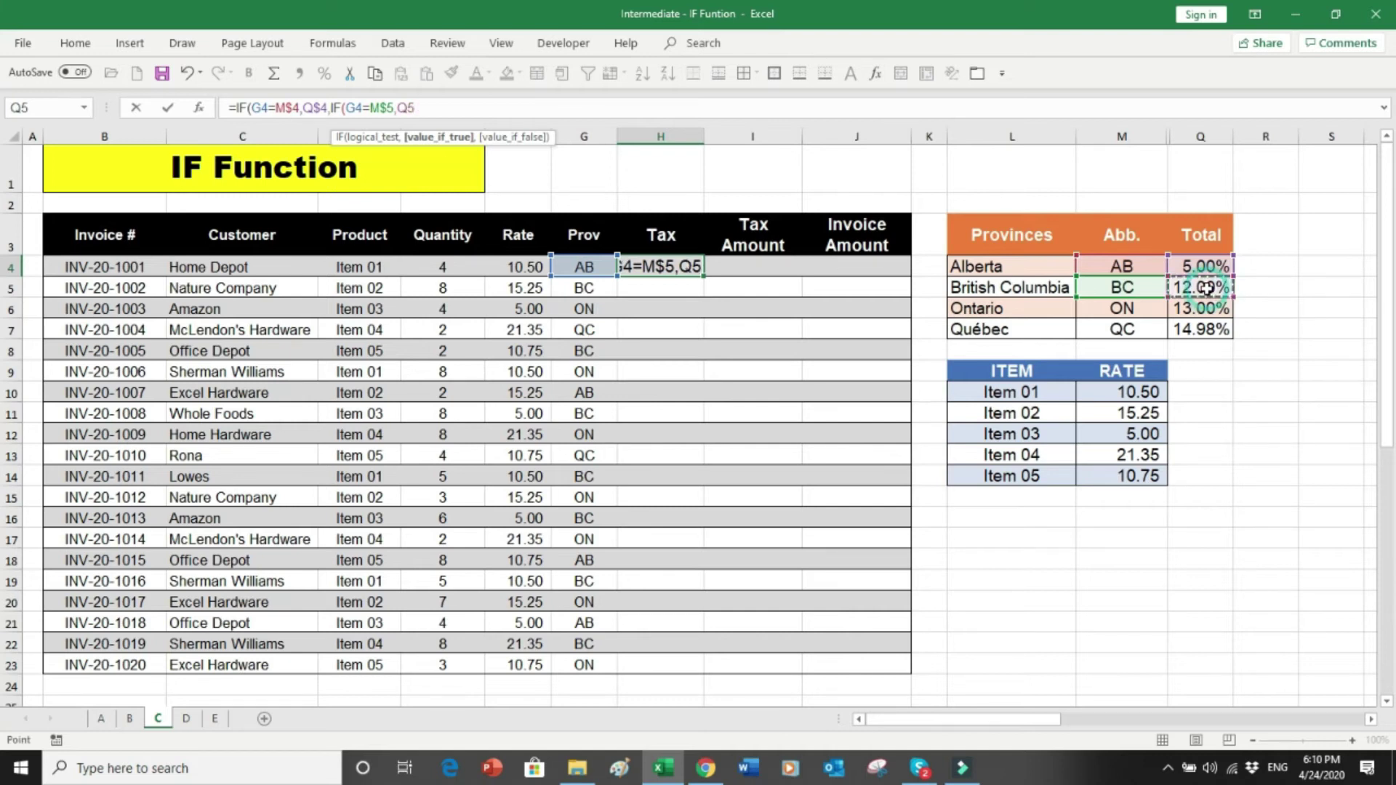
key("F4")
key("F4")
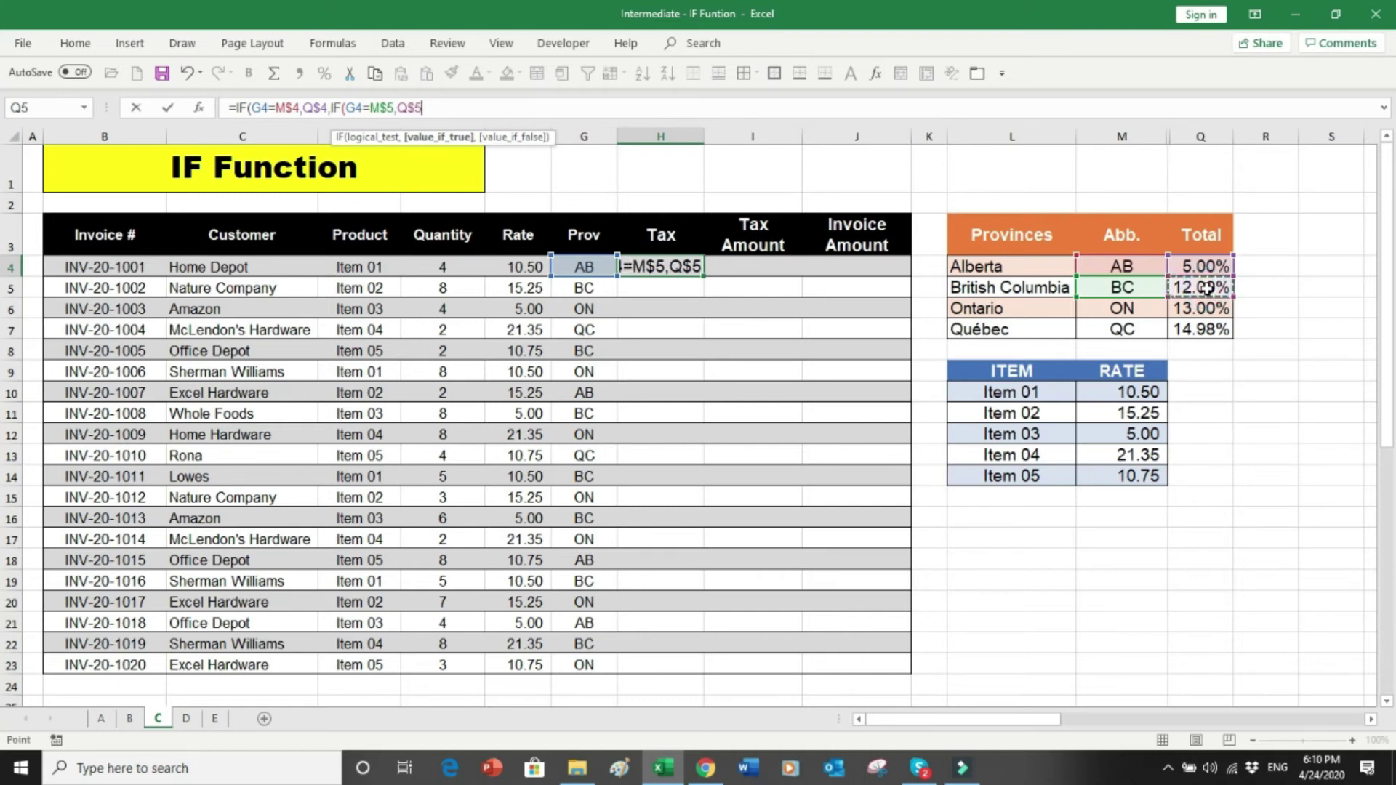
type(",")
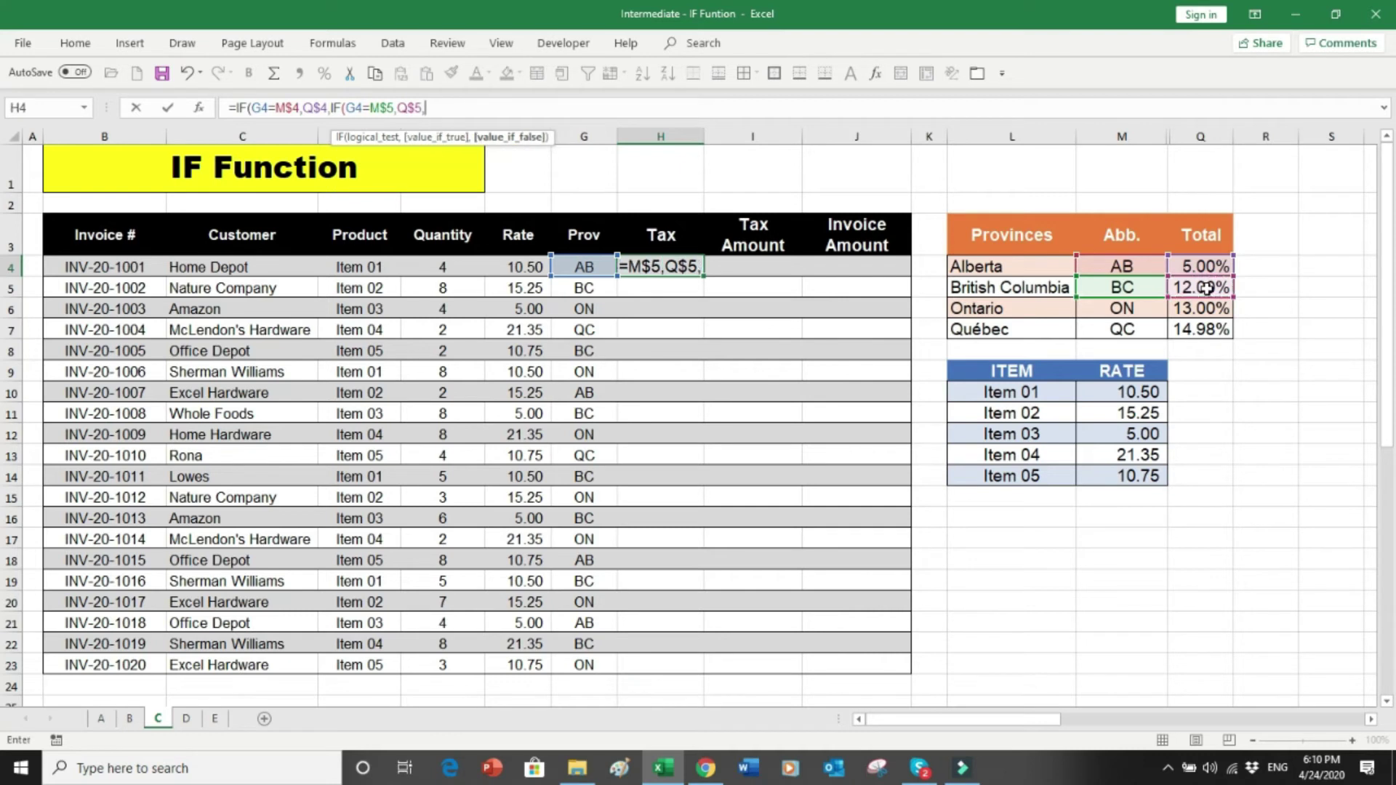
type("IF")
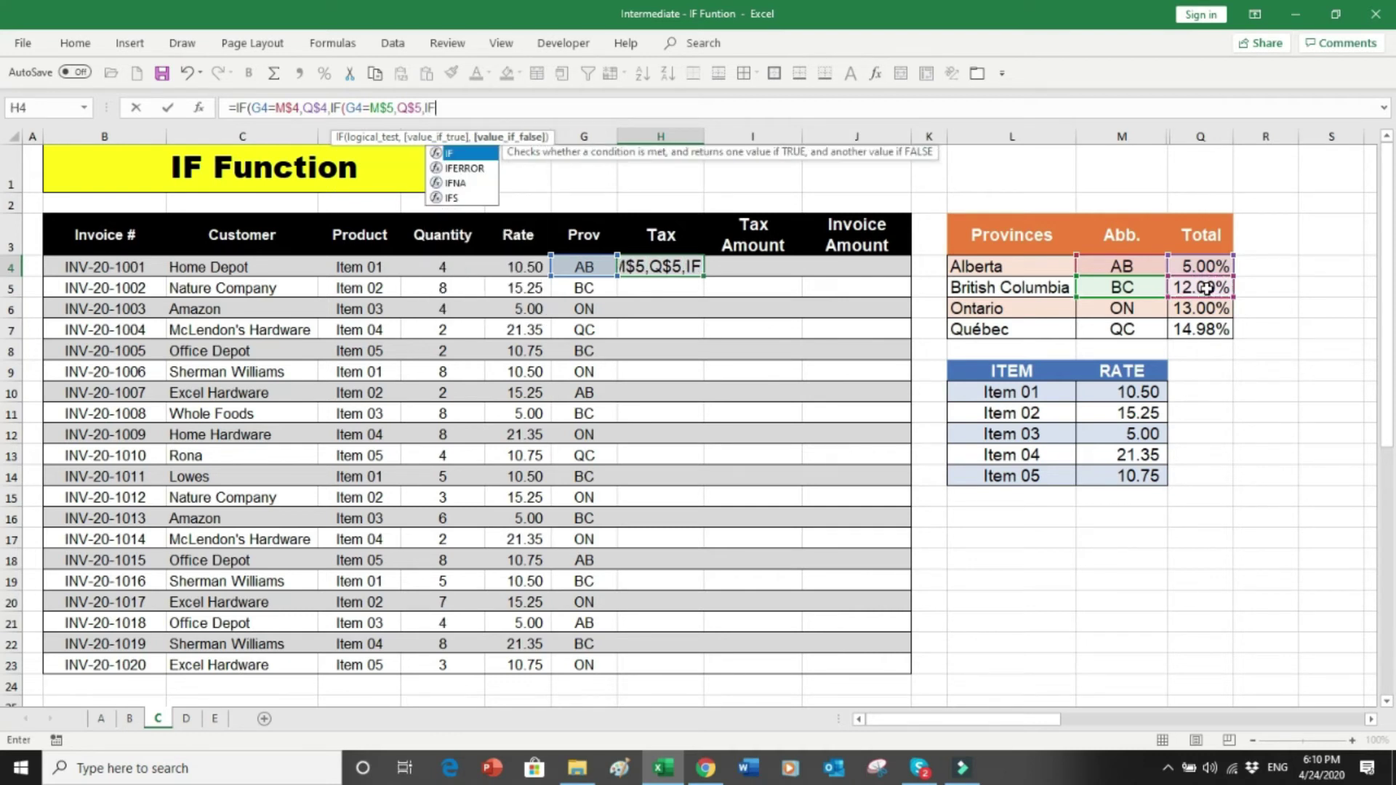
type("(")
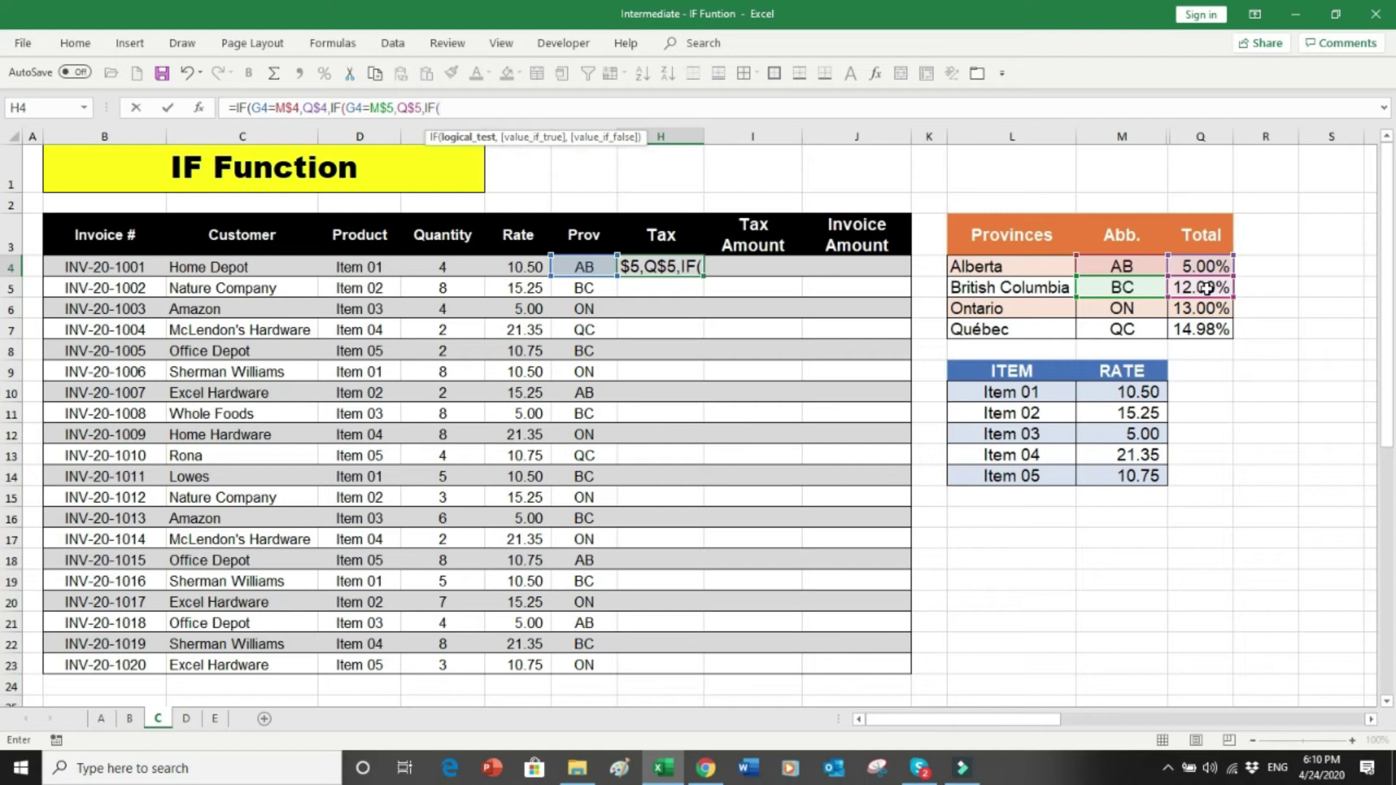
- Give the third IF in H4 the logical test G4=M$6 and the value if true Q$6
left_click(600, 276)
type("=")
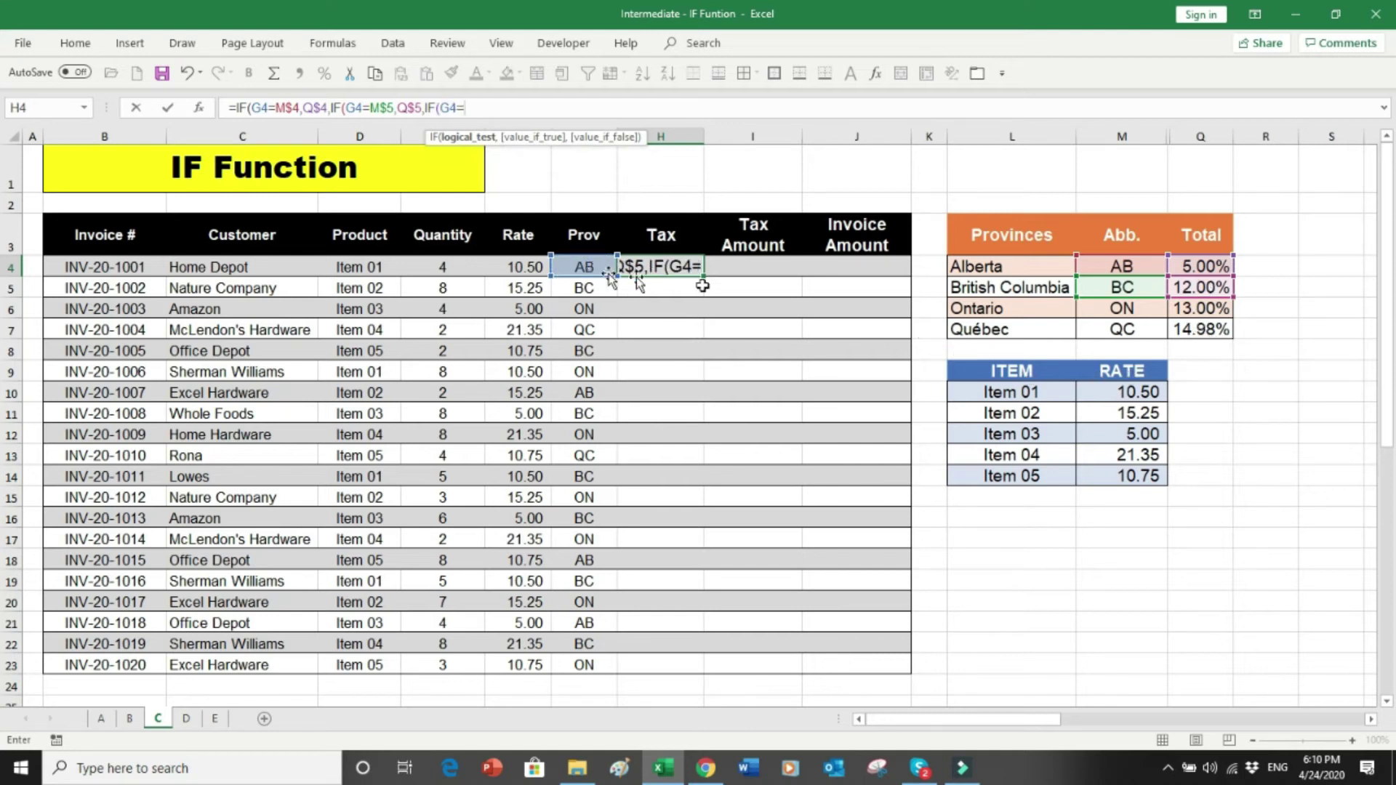
left_click(1096, 314)
key("F4")
key("F4")
type(",")
left_click(1220, 311)
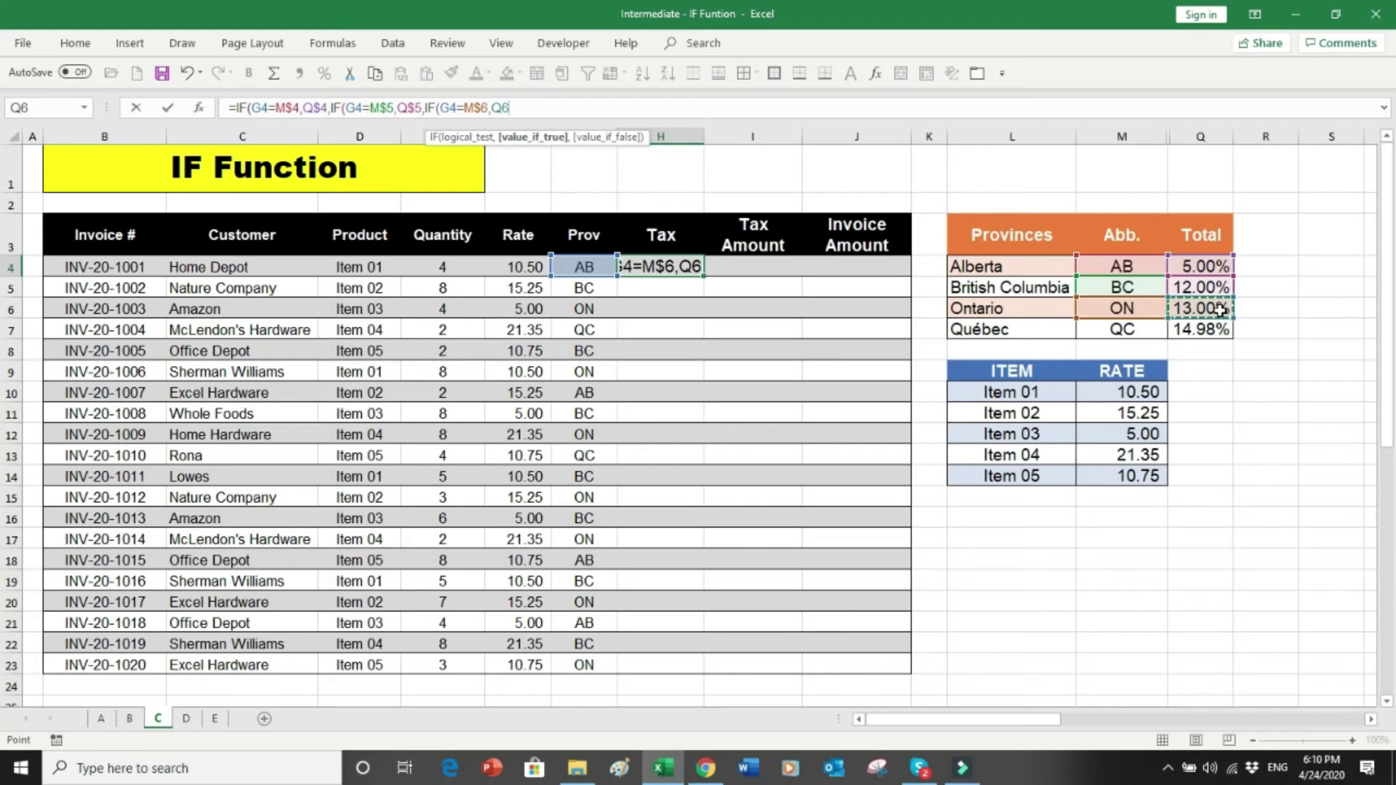
key("F4")
key("F4")
type(",")
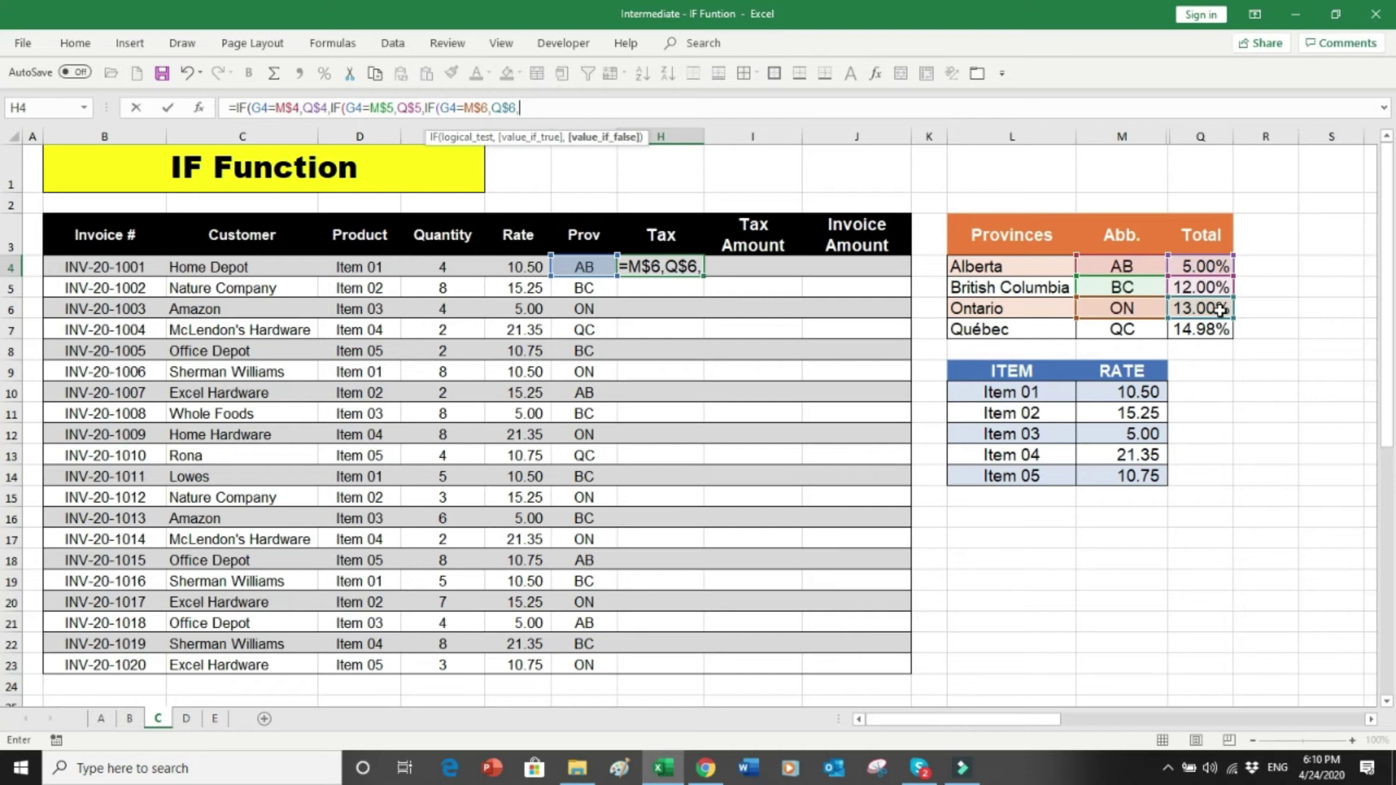
- Complete the H4 formula with M$7 as the final value if false and fill it down the Tax column to row 23
left_click(1142, 328)
key("F4")
key("F4")
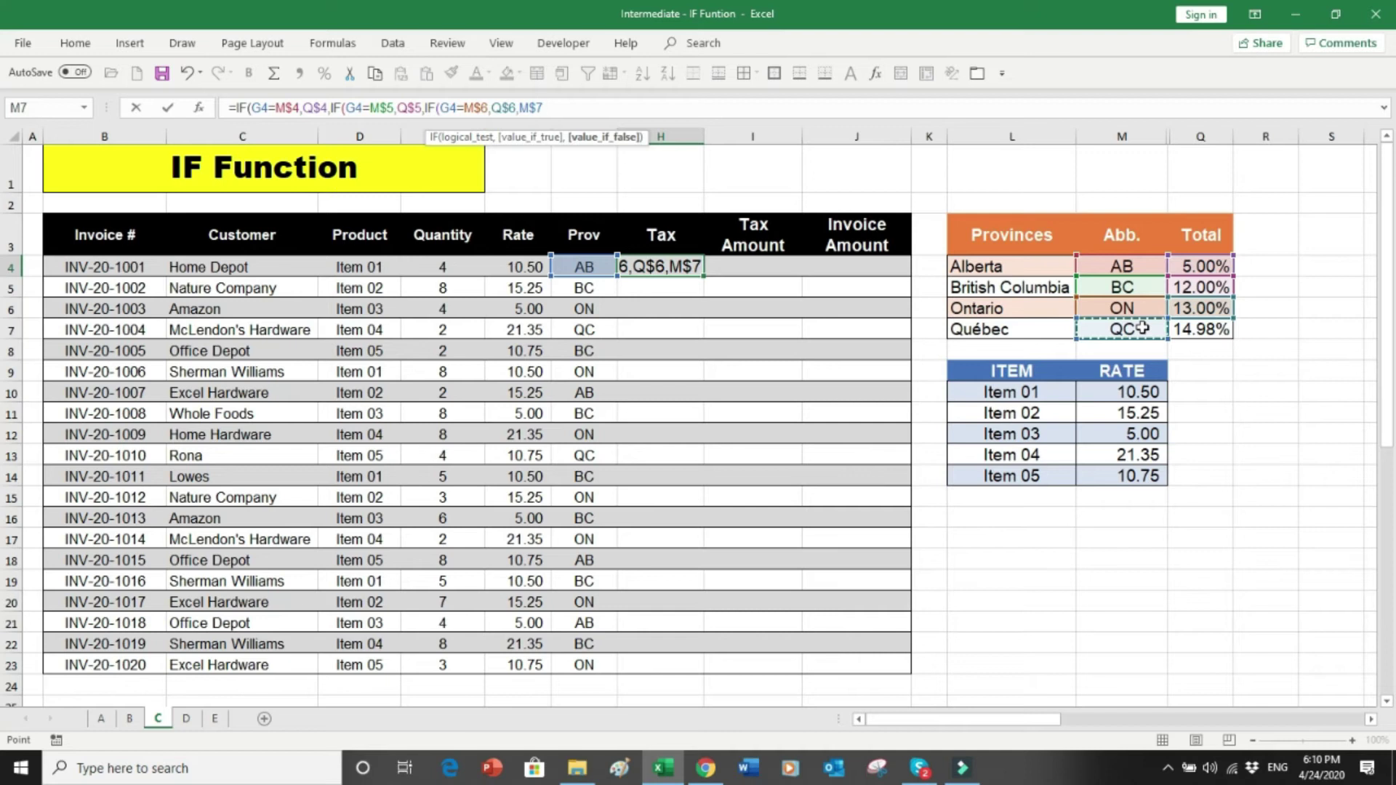
type(")))")
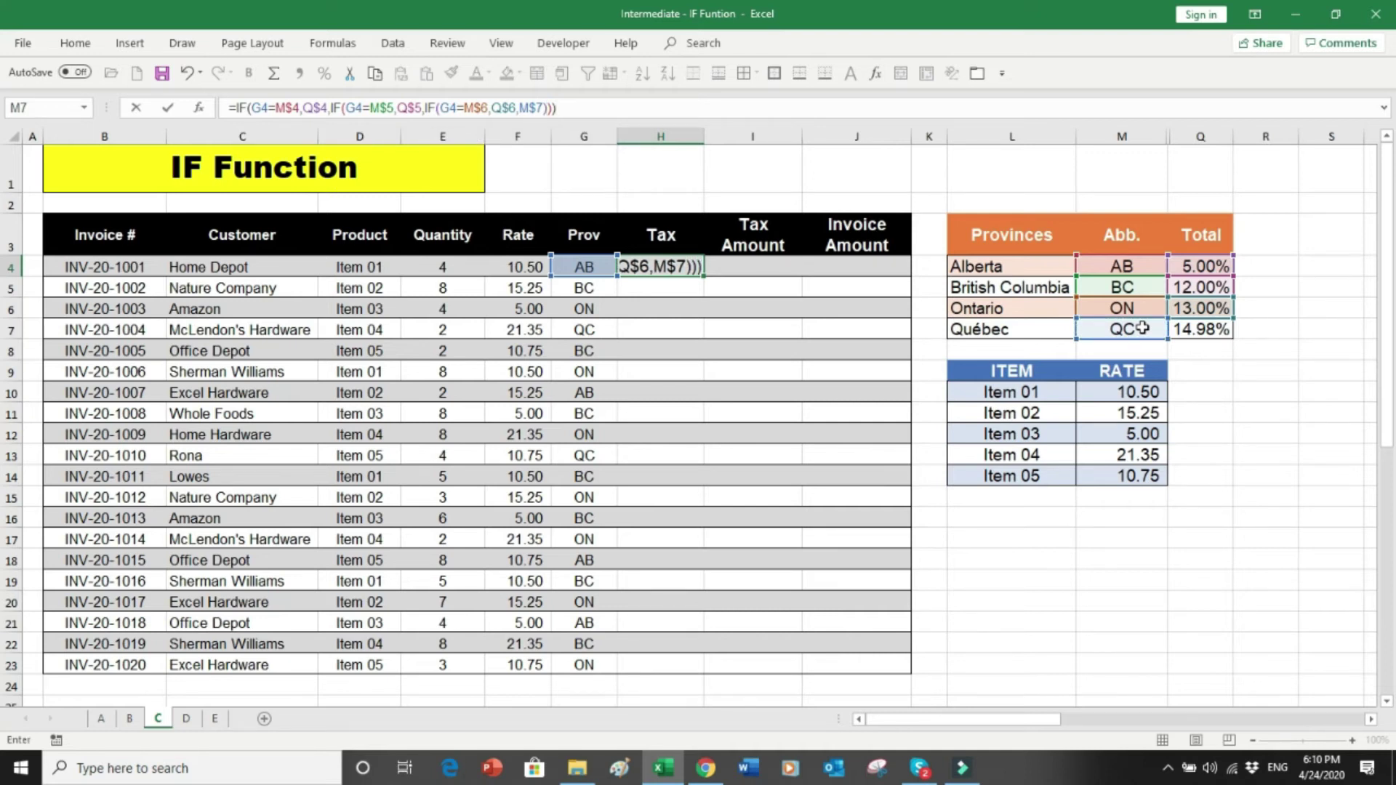
key("Return")
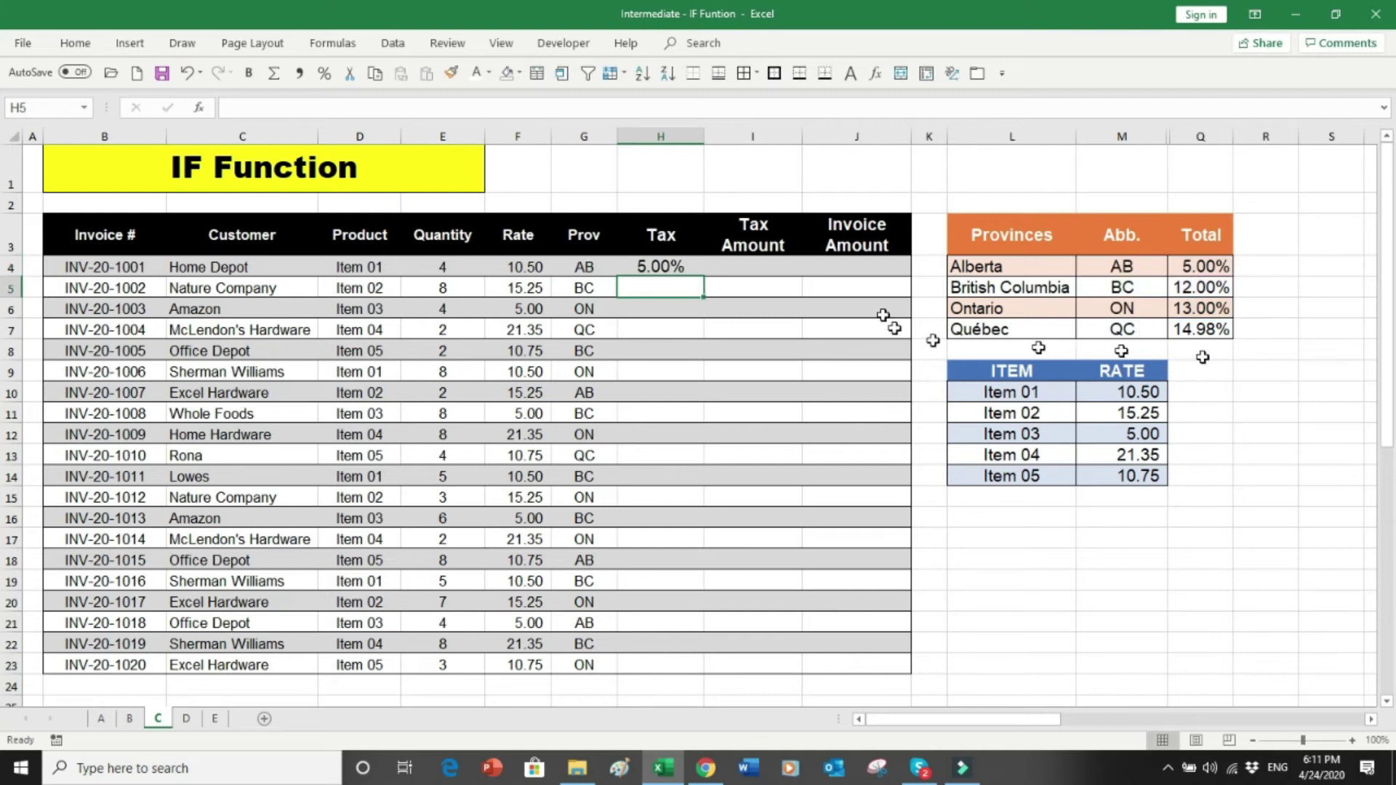
left_click(699, 270)
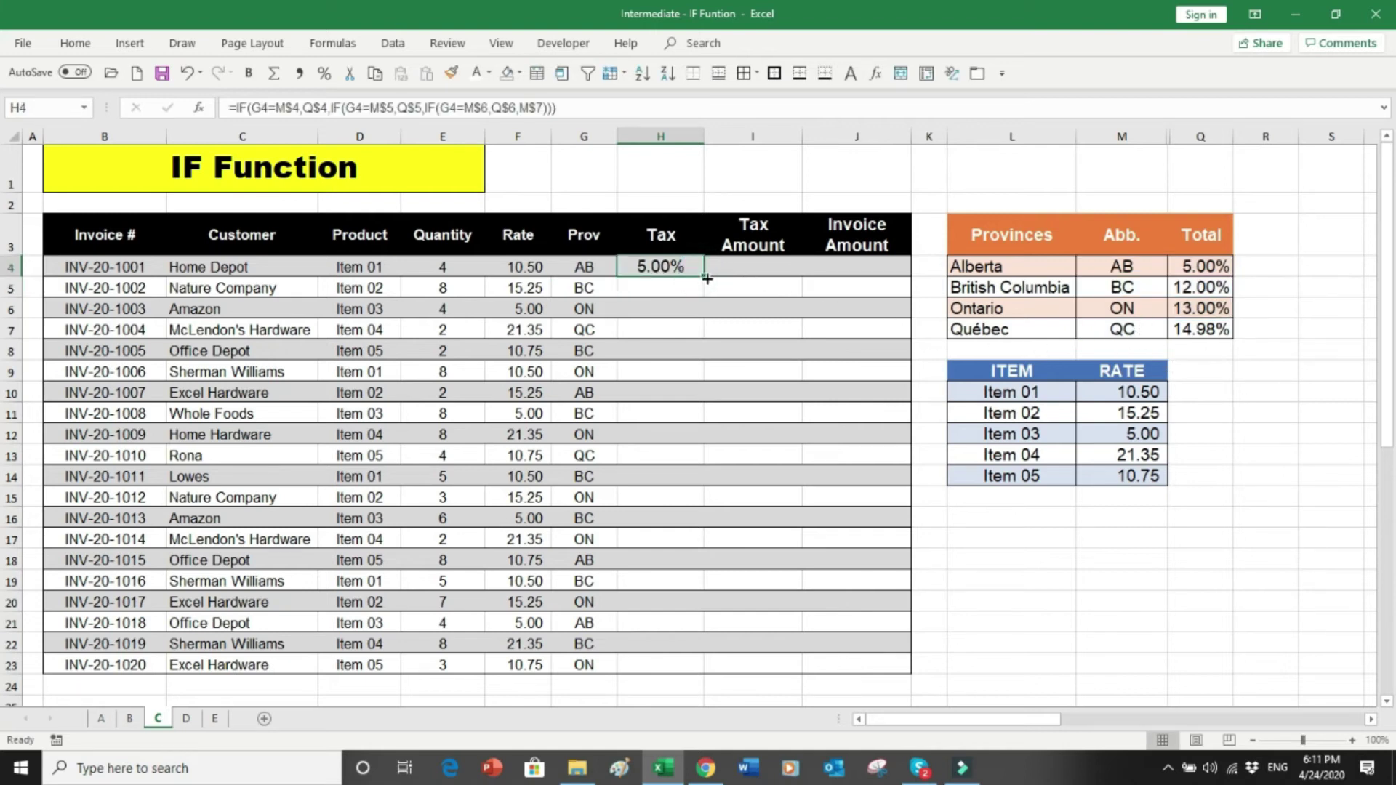
double_click(706, 279)
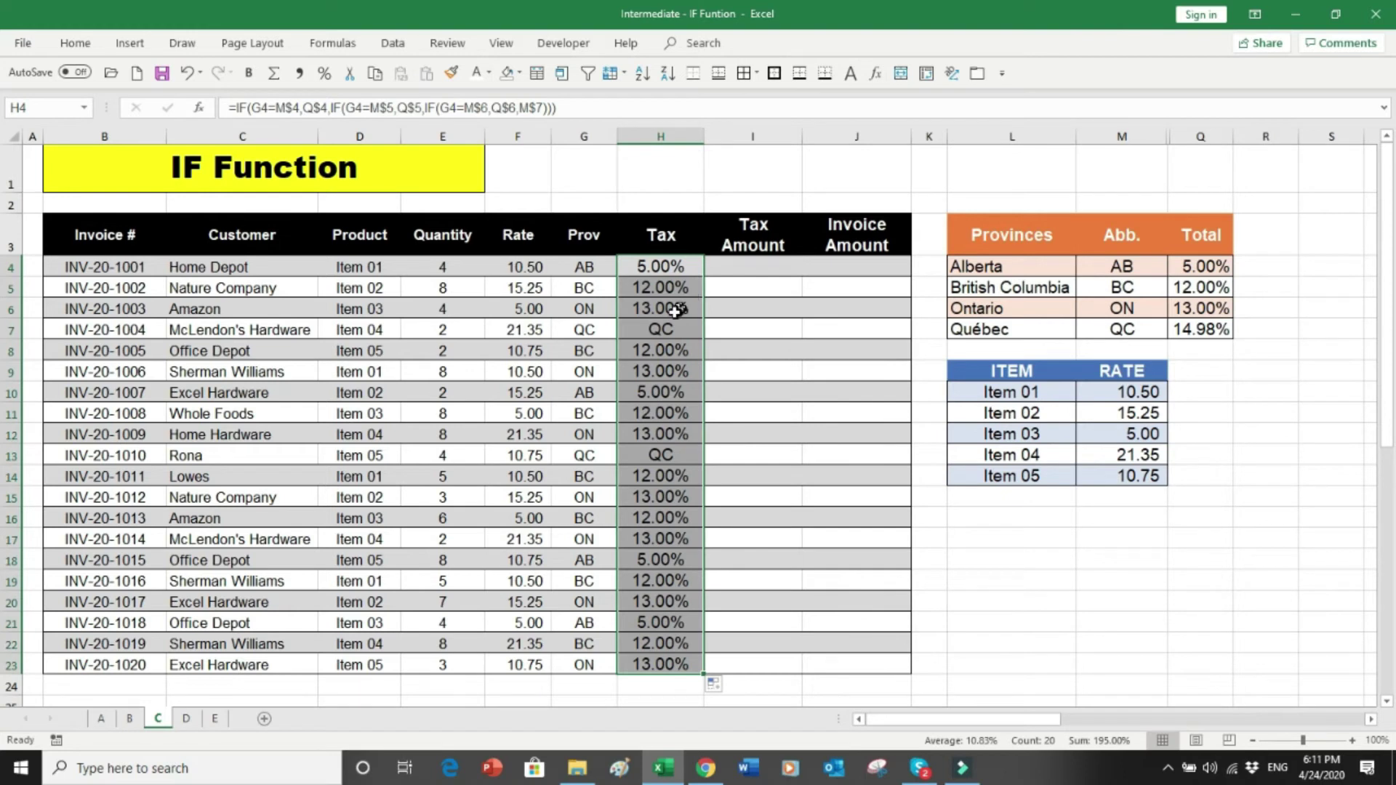
- Change the final value if false in H4 to O$7 and fill the formula down the Tax column again
left_click(661, 267)
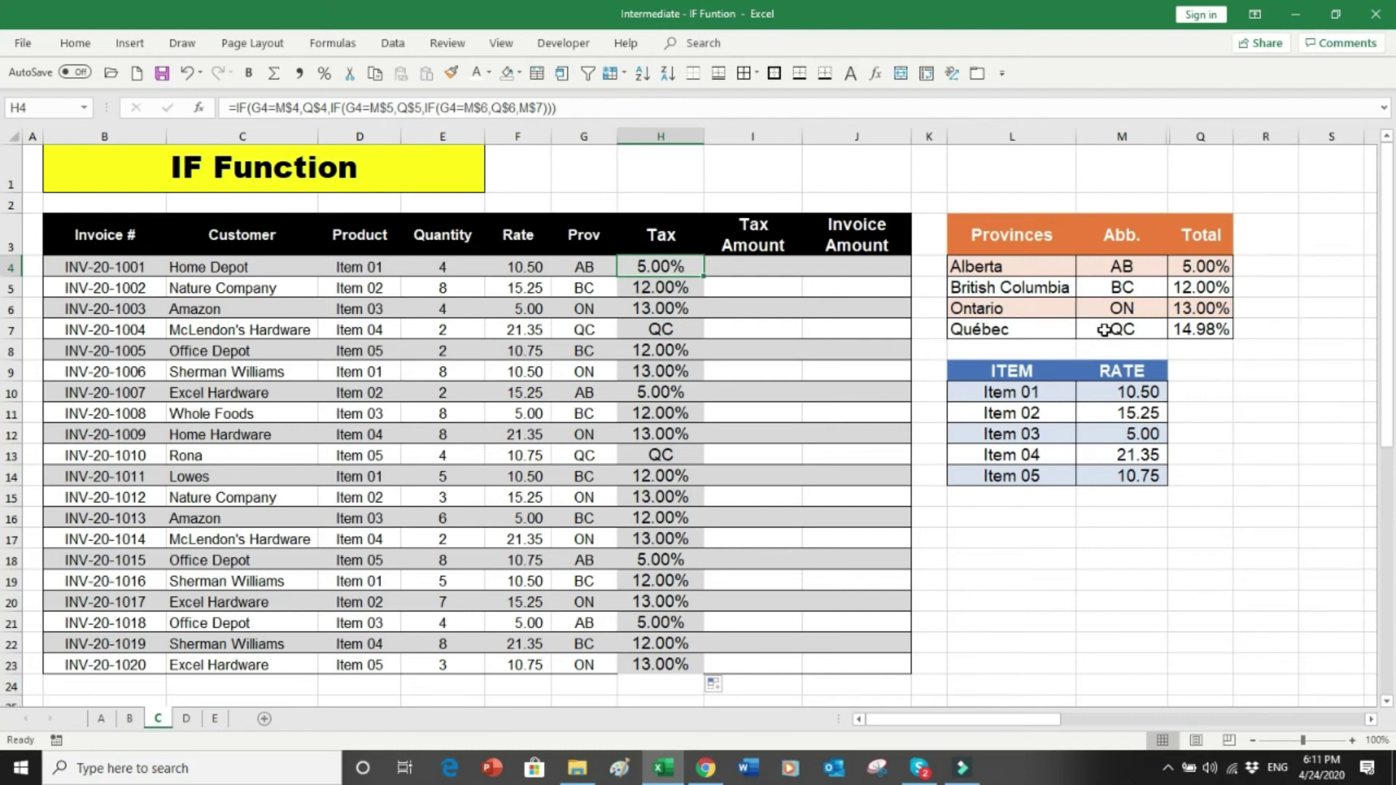
left_click(531, 110)
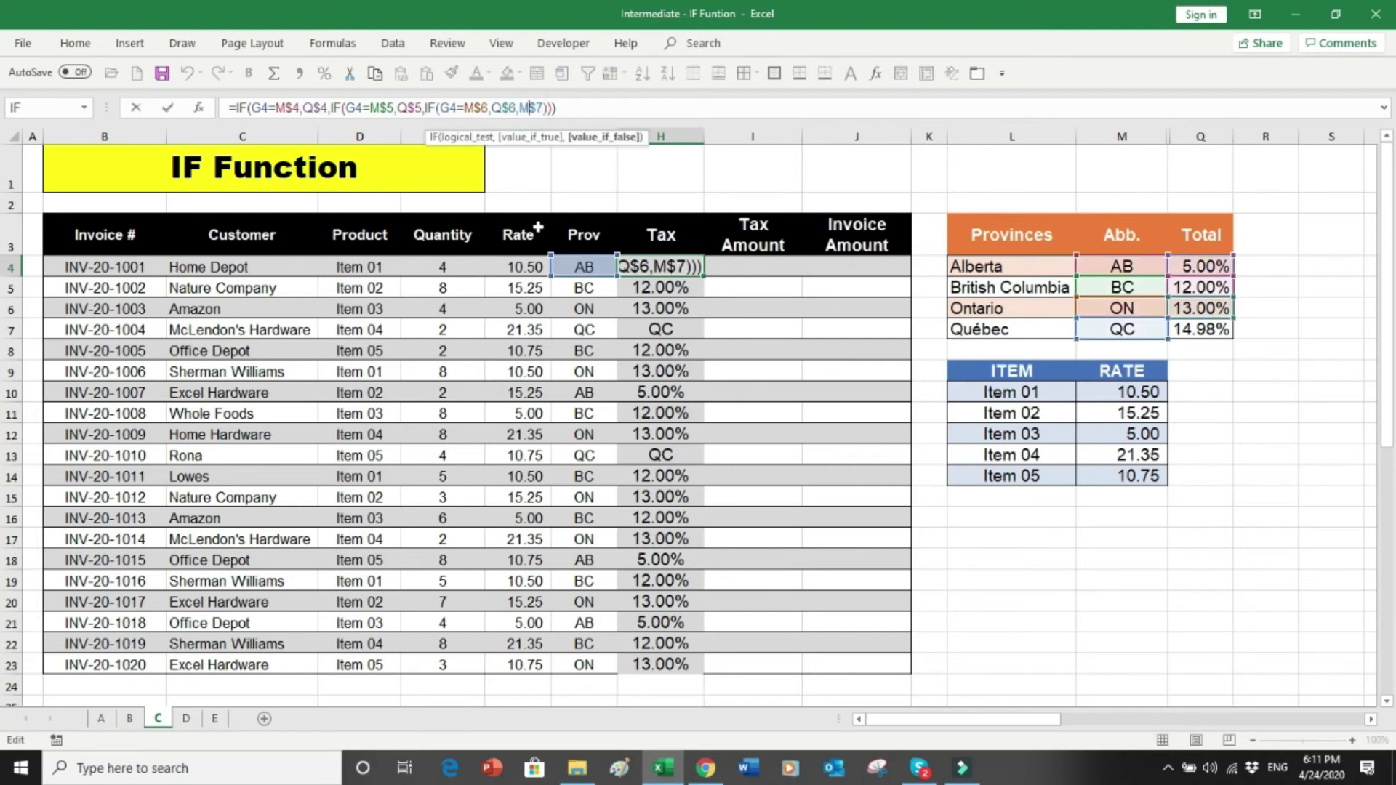
key("BackSpace")
type("O")
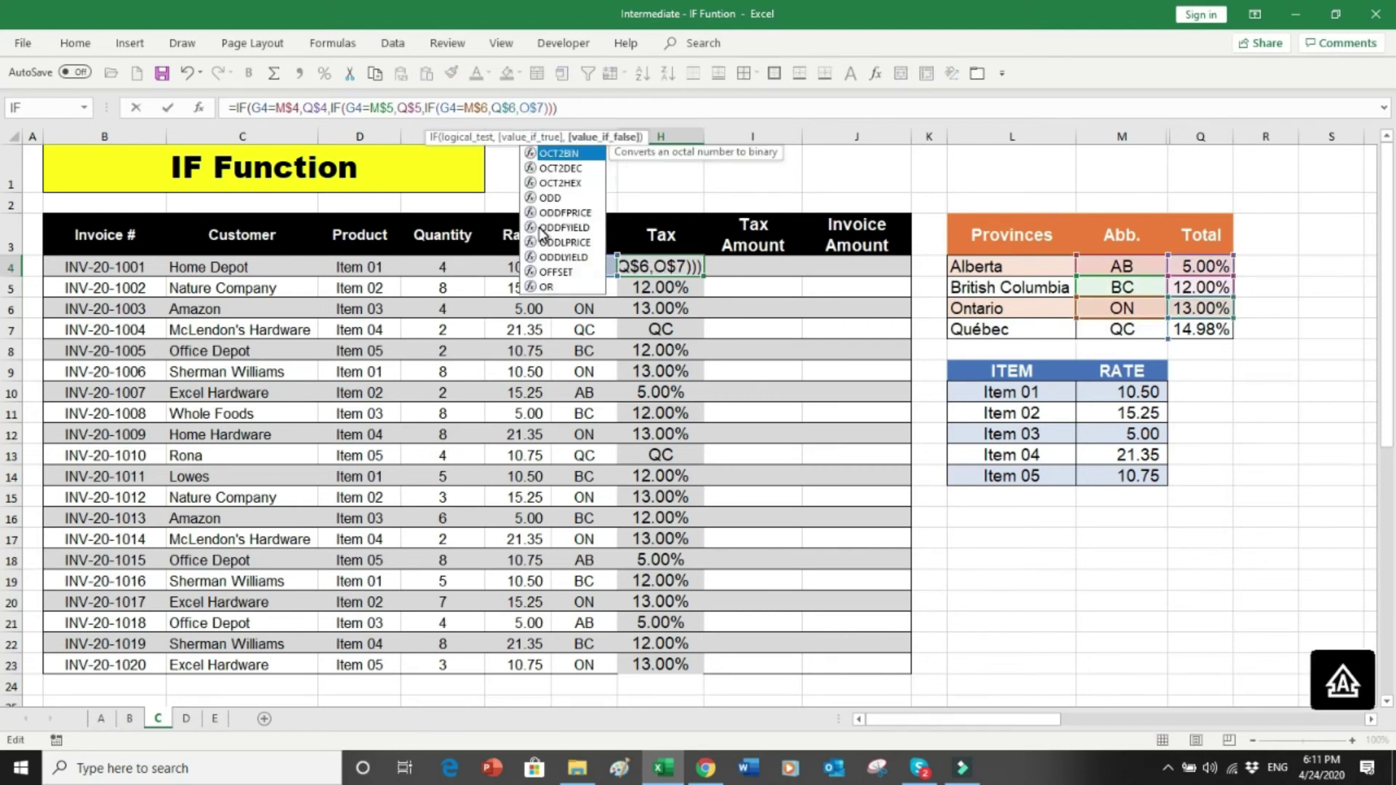
key("Return")
left_click(649, 267)
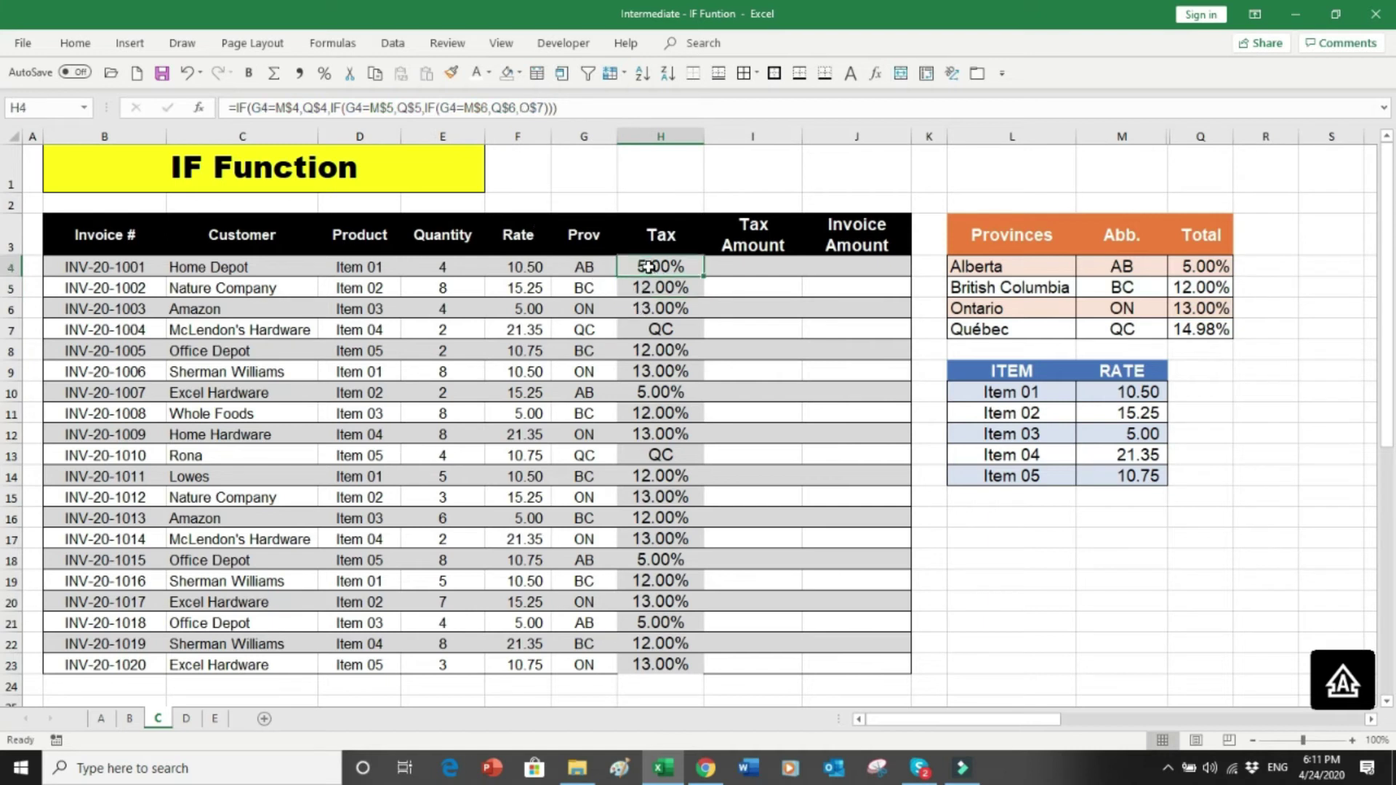
double_click(704, 280)
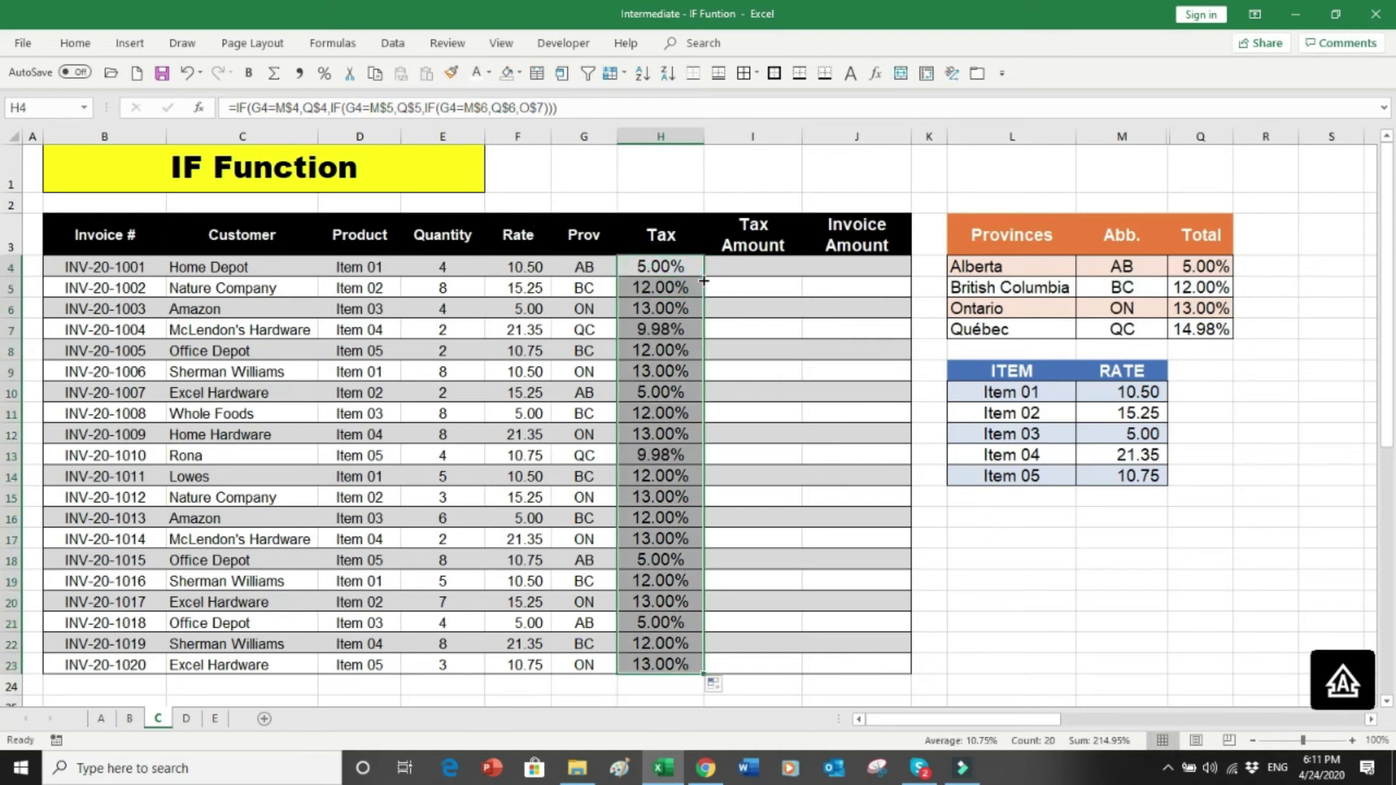
- Change the final value if false in Québec's Tax cell H7 to Q$7 and fill the formula down to row 23
left_click(578, 267)
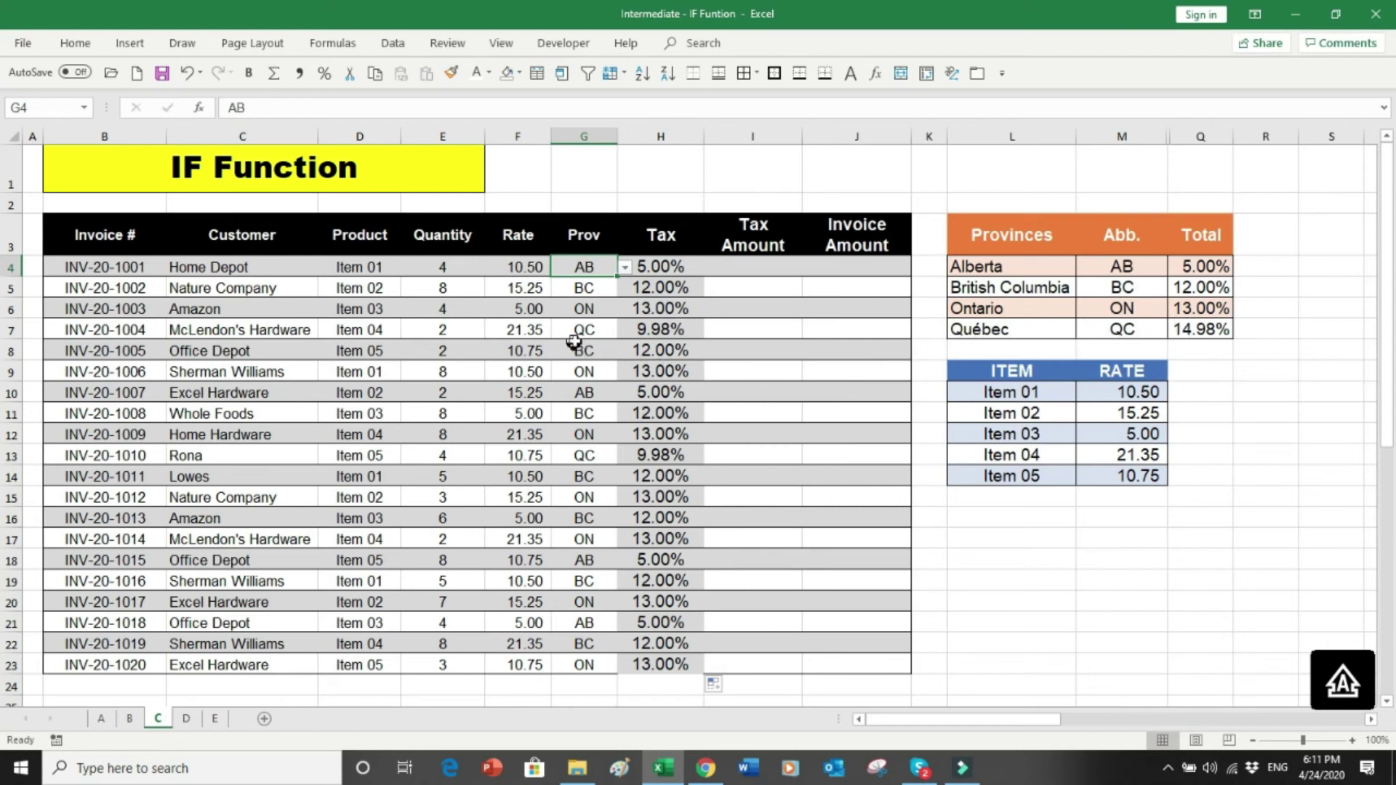
left_click(670, 336)
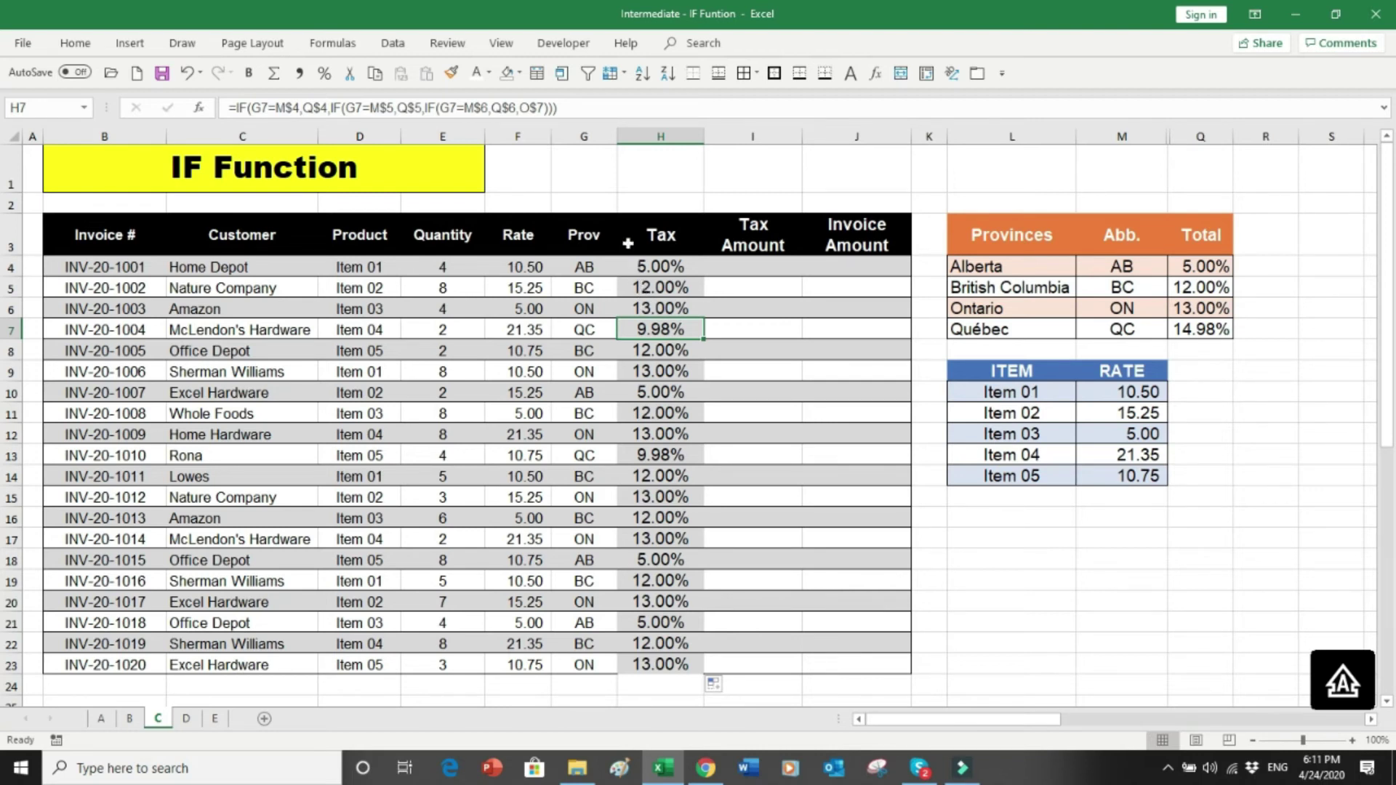
left_click(530, 109)
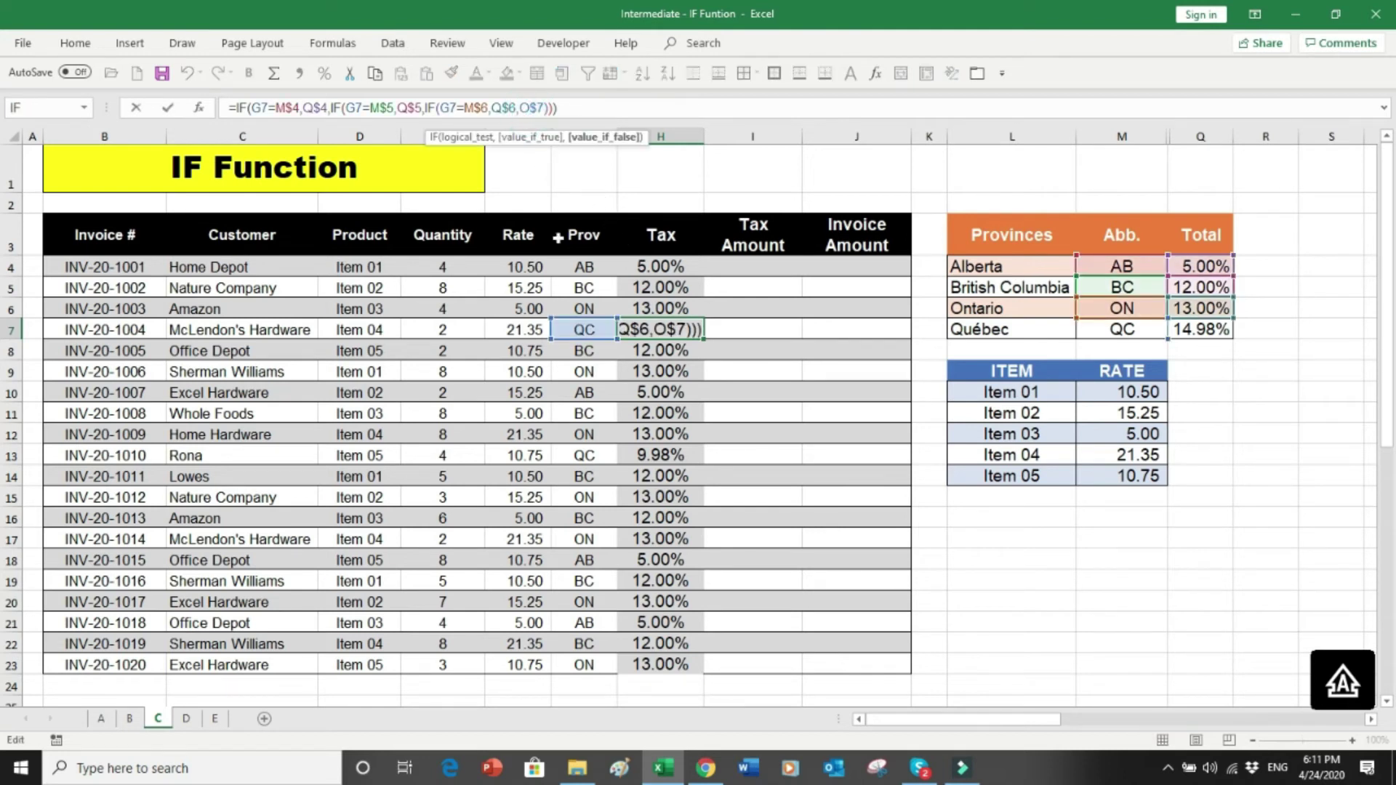
key("BackSpace")
type("Q")
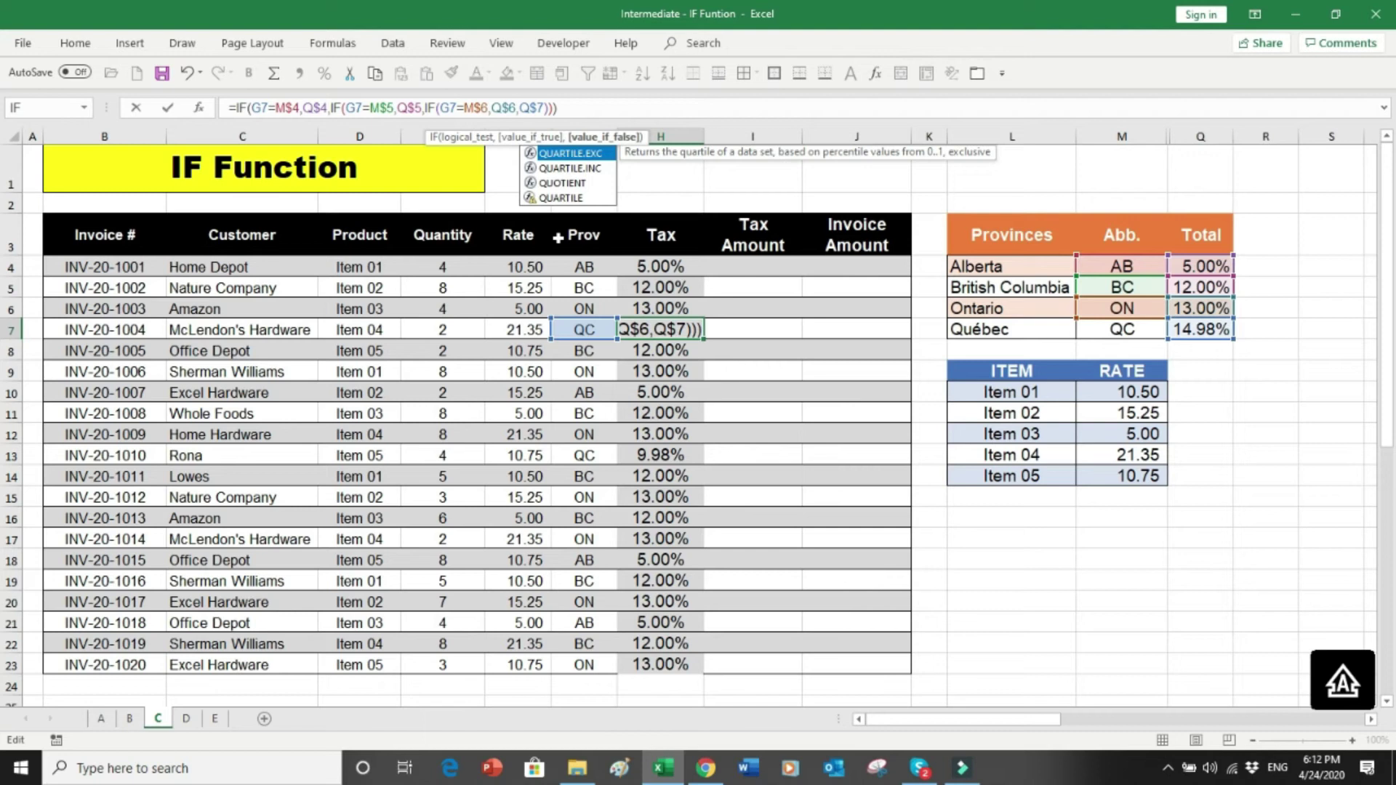
key("Return")
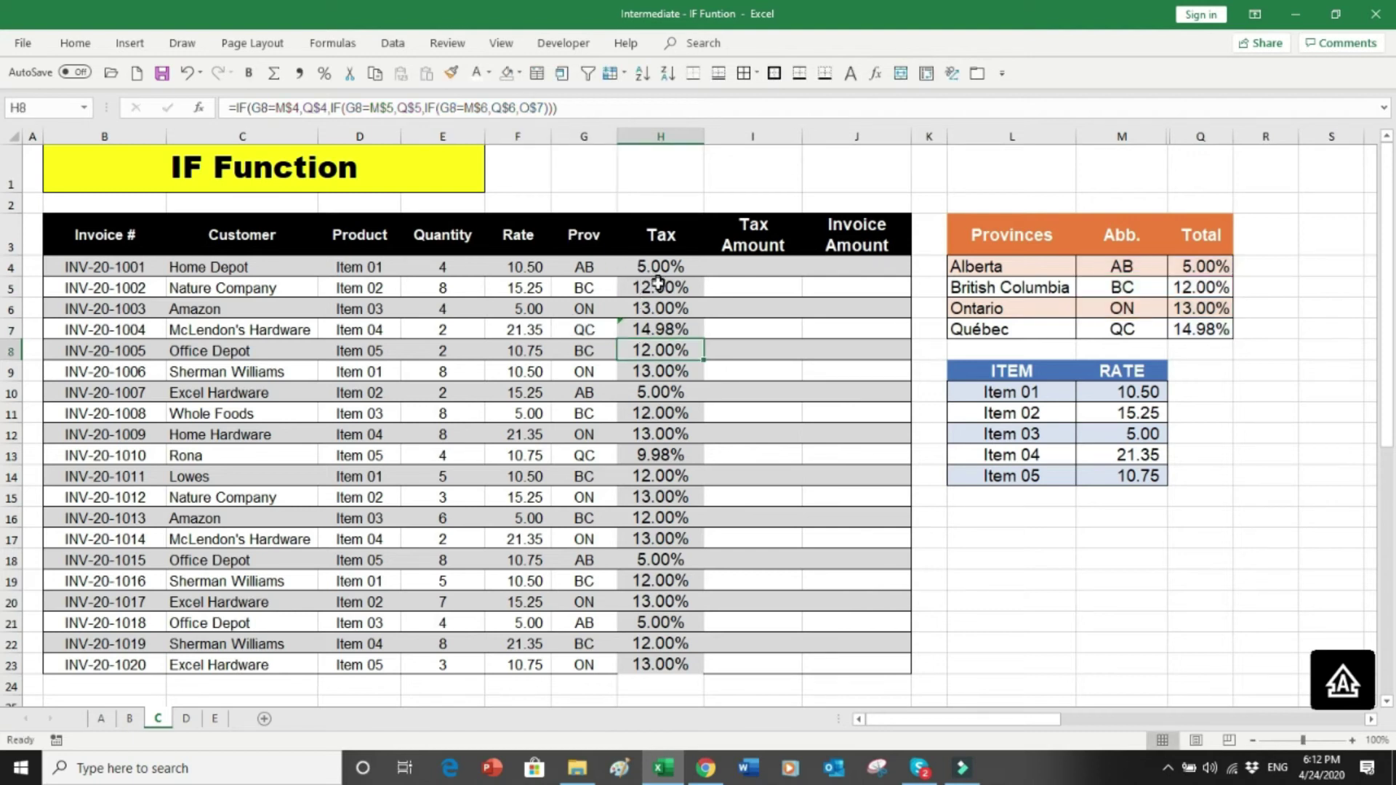
left_click(665, 321)
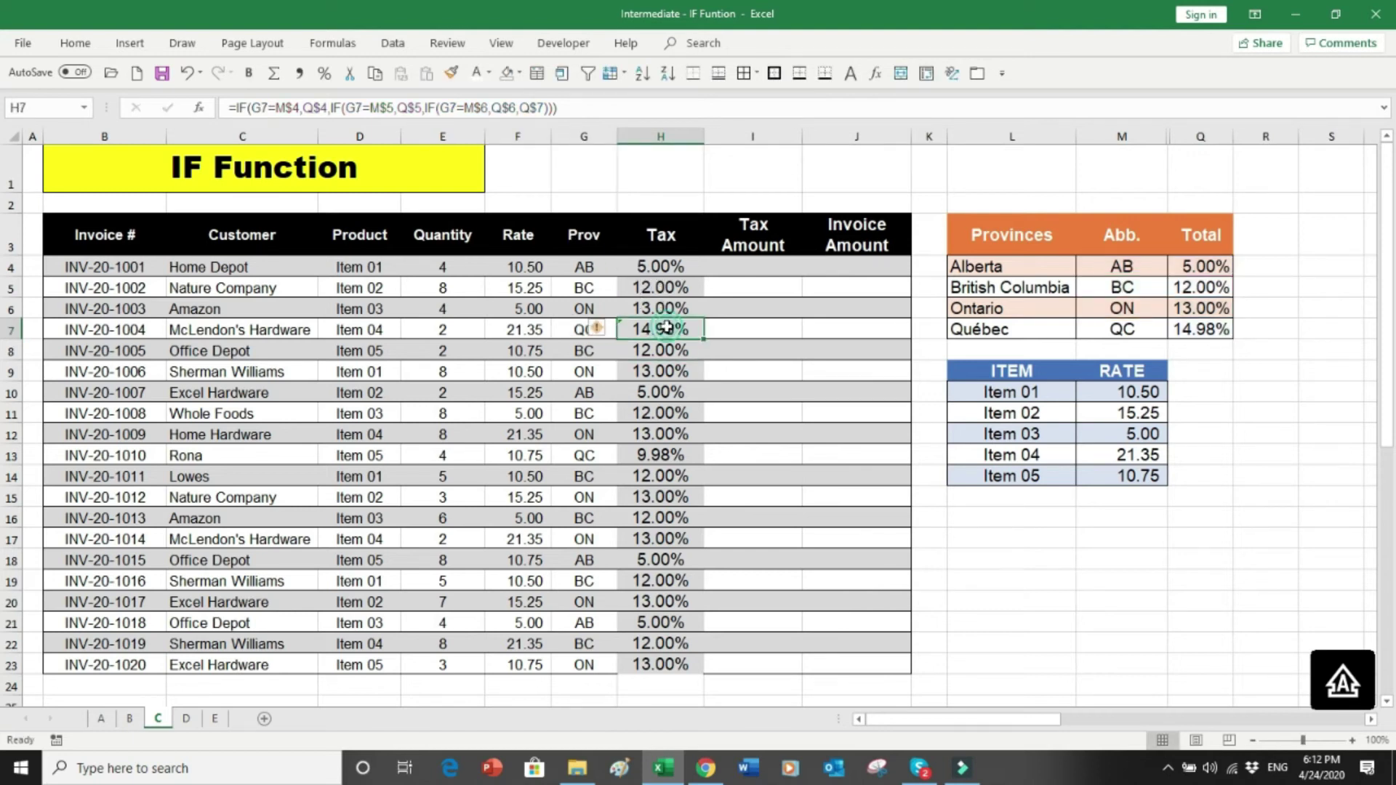
double_click(703, 339)
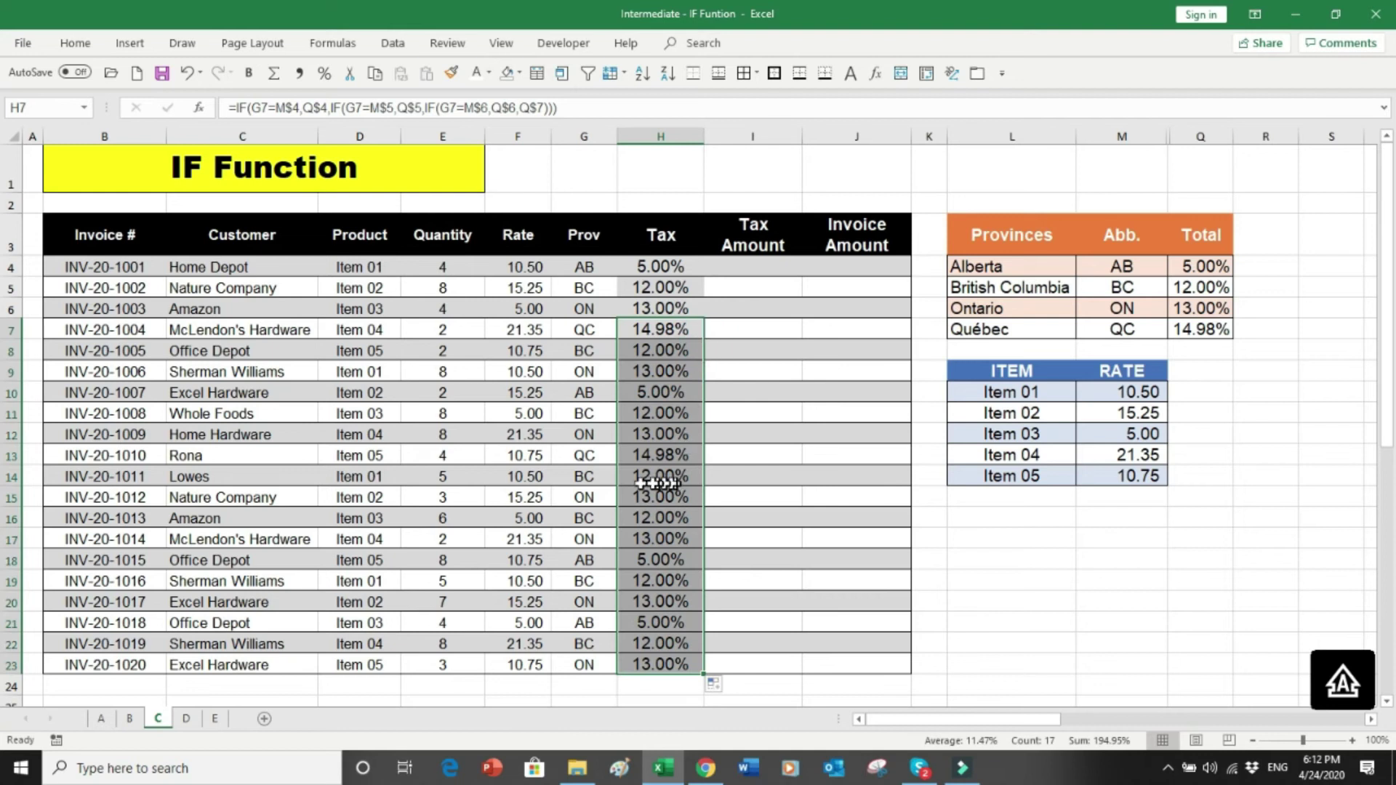
- Check the province and tax rate in row 13 and review the nested IF formula in H4
left_click(592, 458)
left_click_drag(595, 456, 742, 455)
left_click(748, 453)
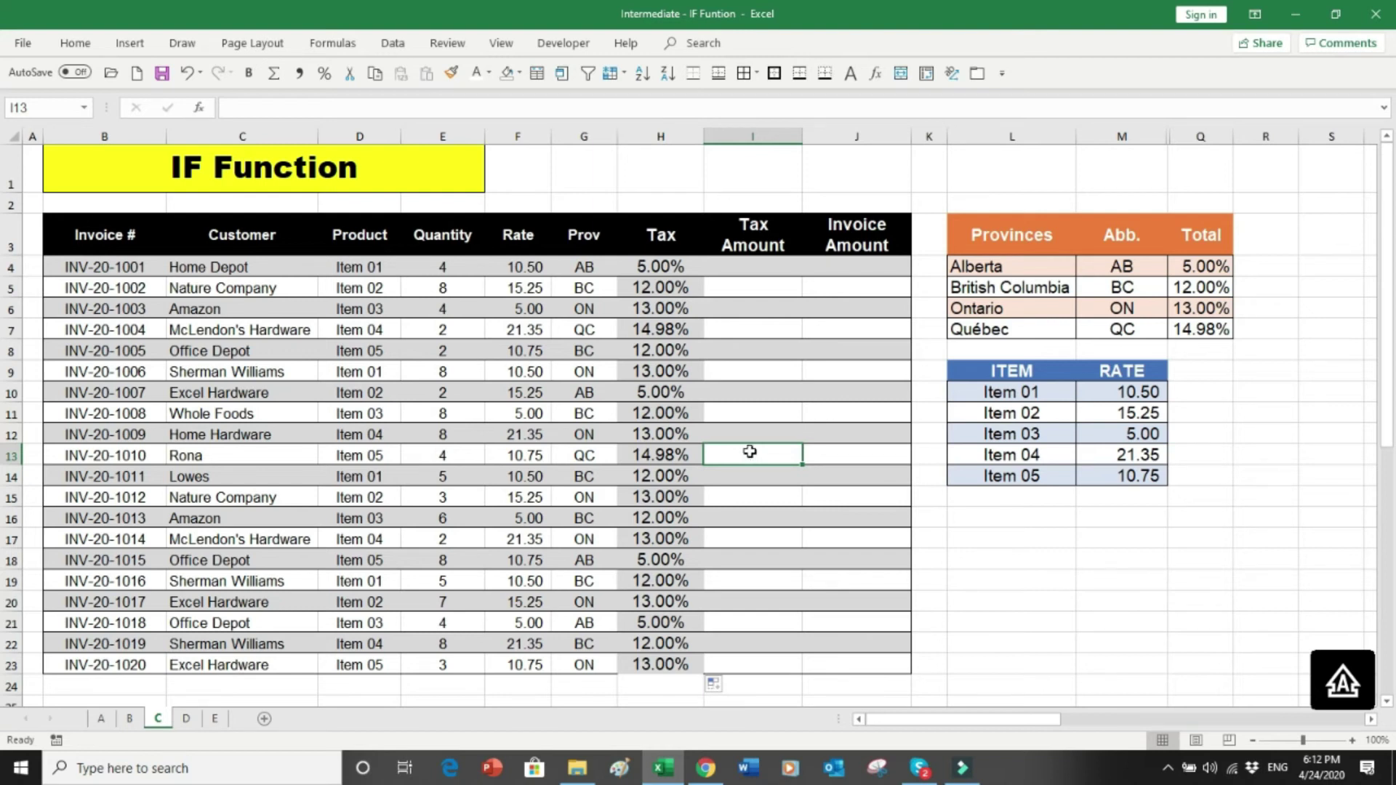
left_click(648, 266)
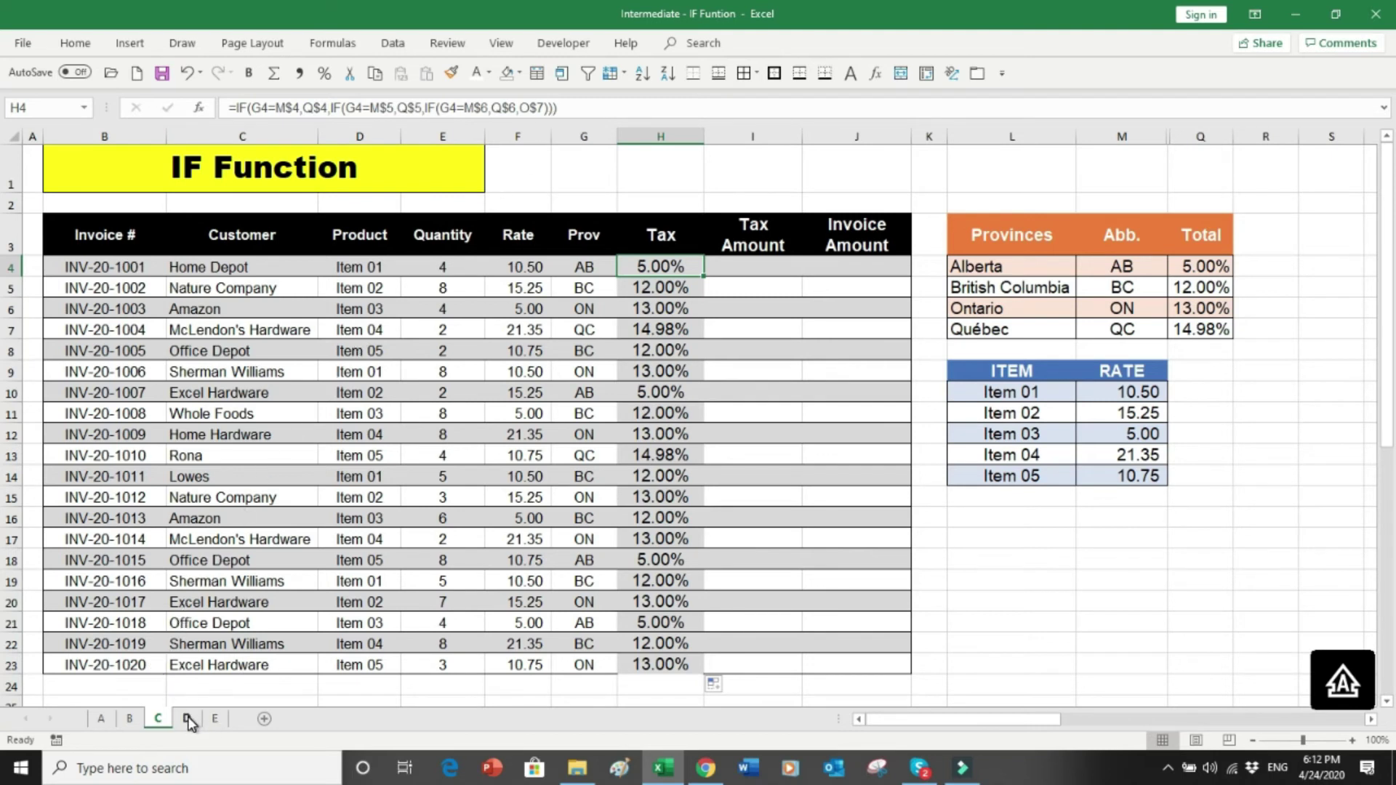
left_click(742, 269)
type("=")
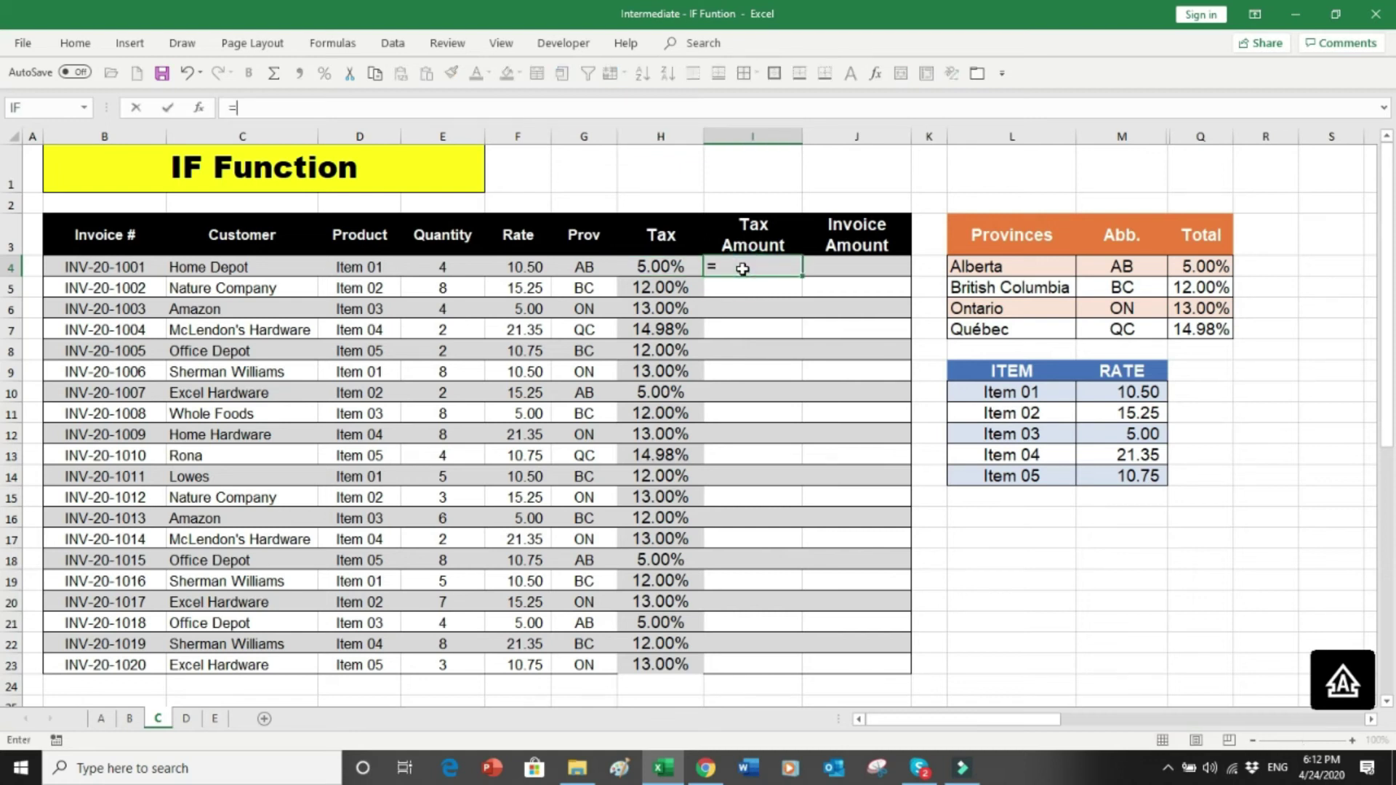
key("Left")
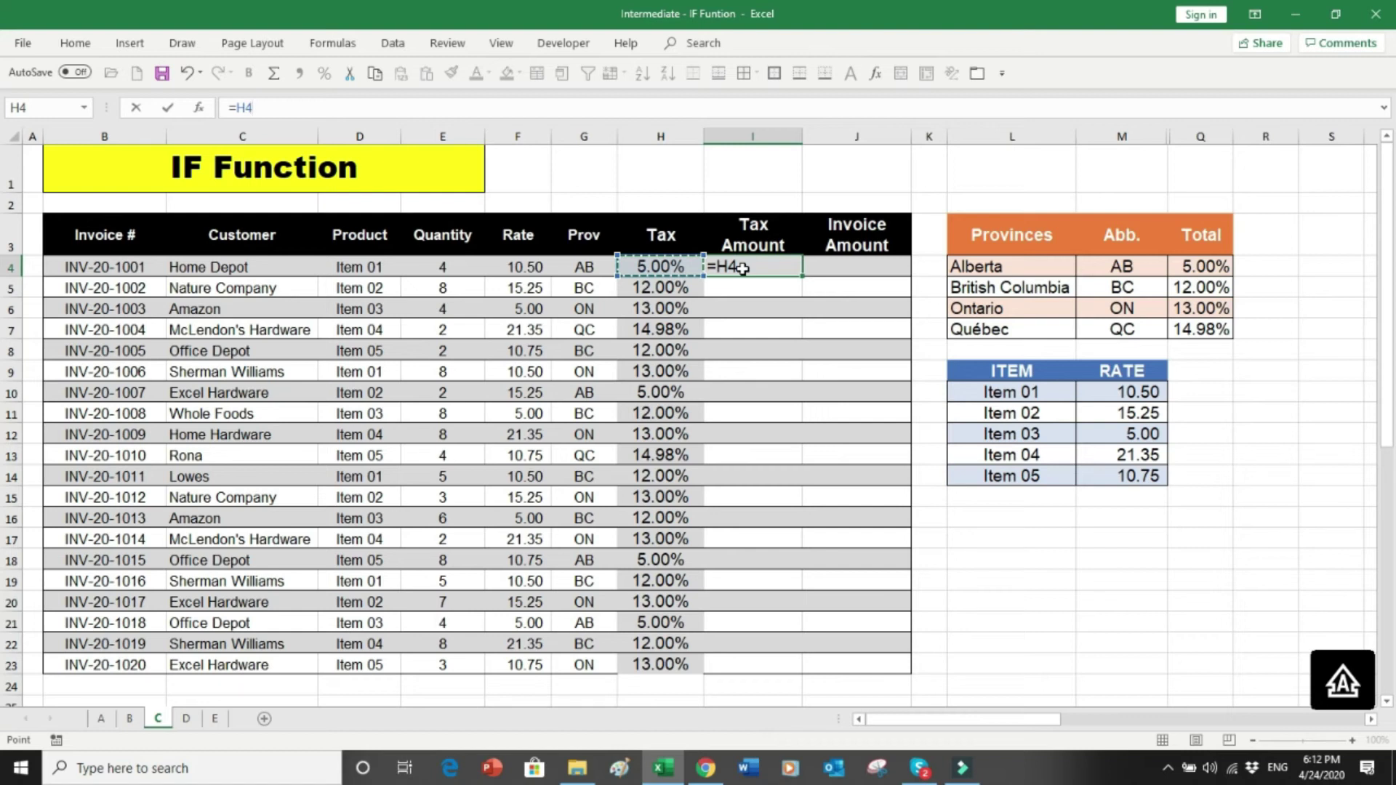
key("Escape")
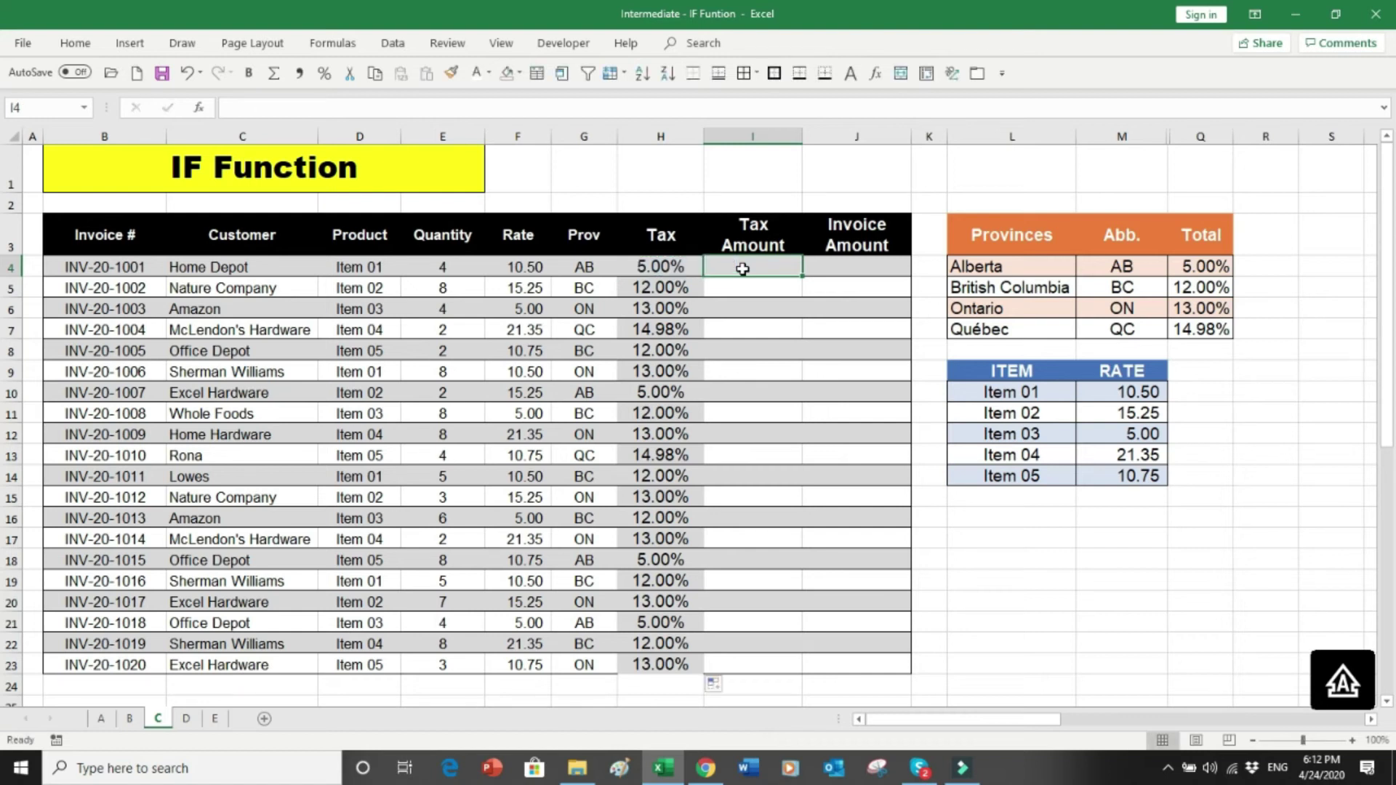
- Start the Tax Amount formula in I4 with quantity multiplied by rate in parentheses, =(E4*F4)
type("=(")
key("Left")
key("Left")
key("Left")
key("Left")
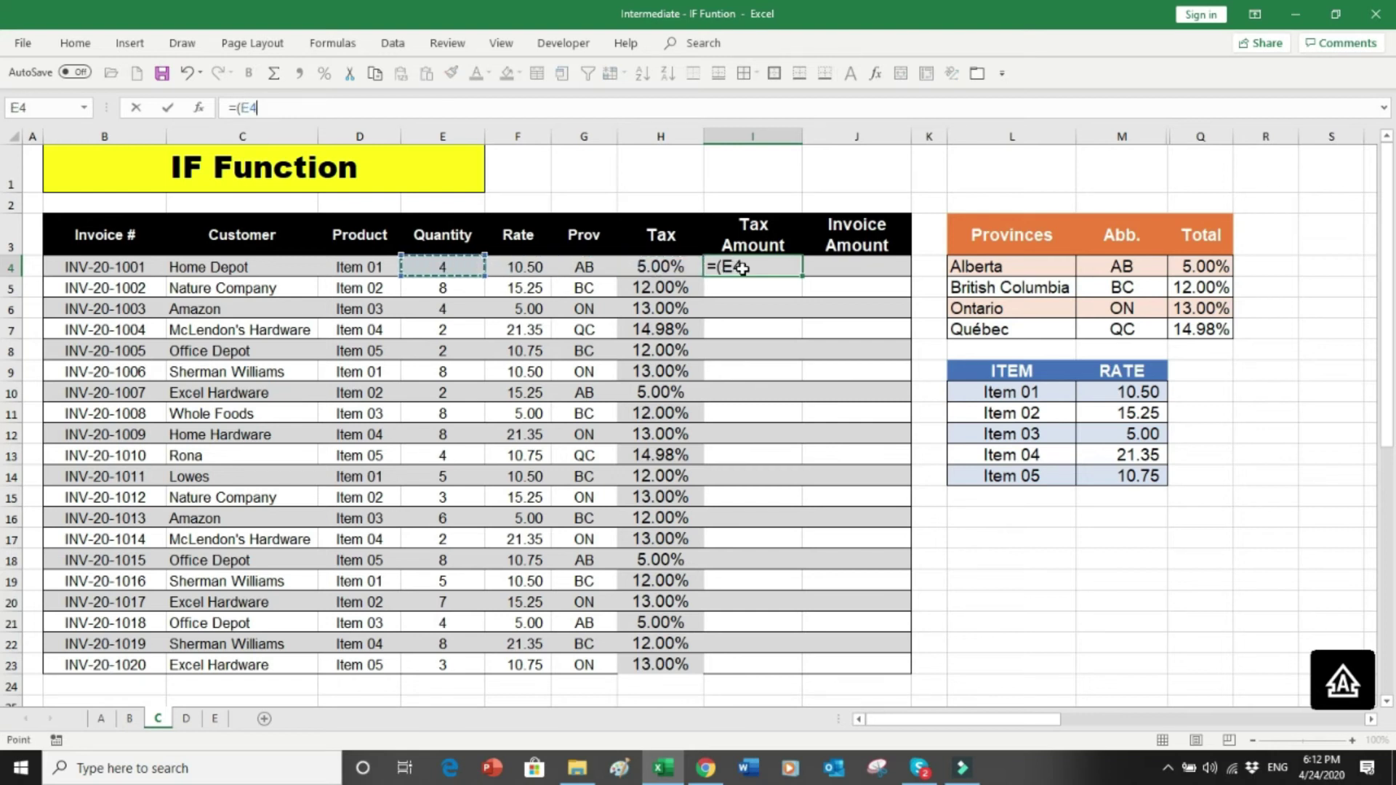
type("*")
key("Left")
key("Left")
key("Left")
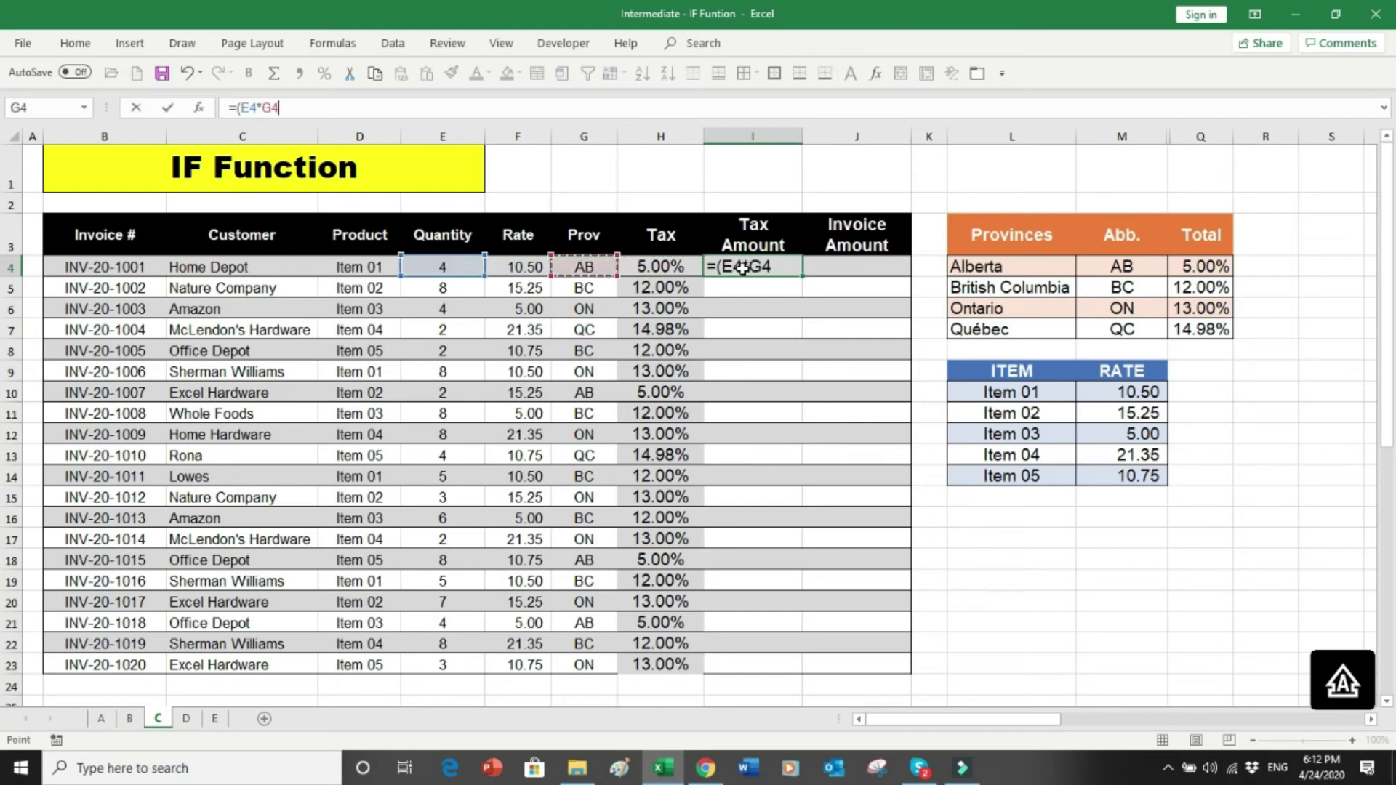
type(")")
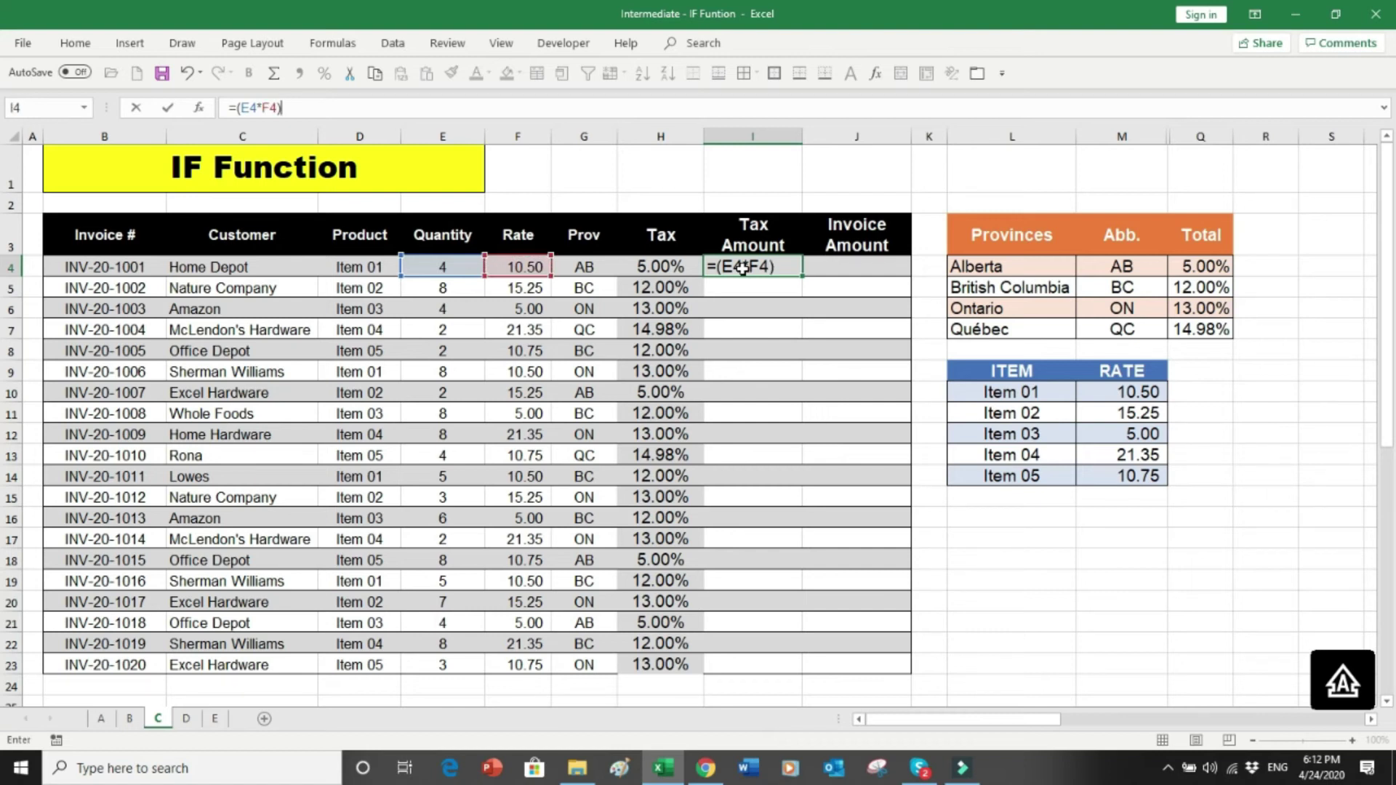
- Complete the I4 formula by multiplying the bracketed product by the tax rate in H4, giving =(E4*F4)*H4
type("+")
key("Left")
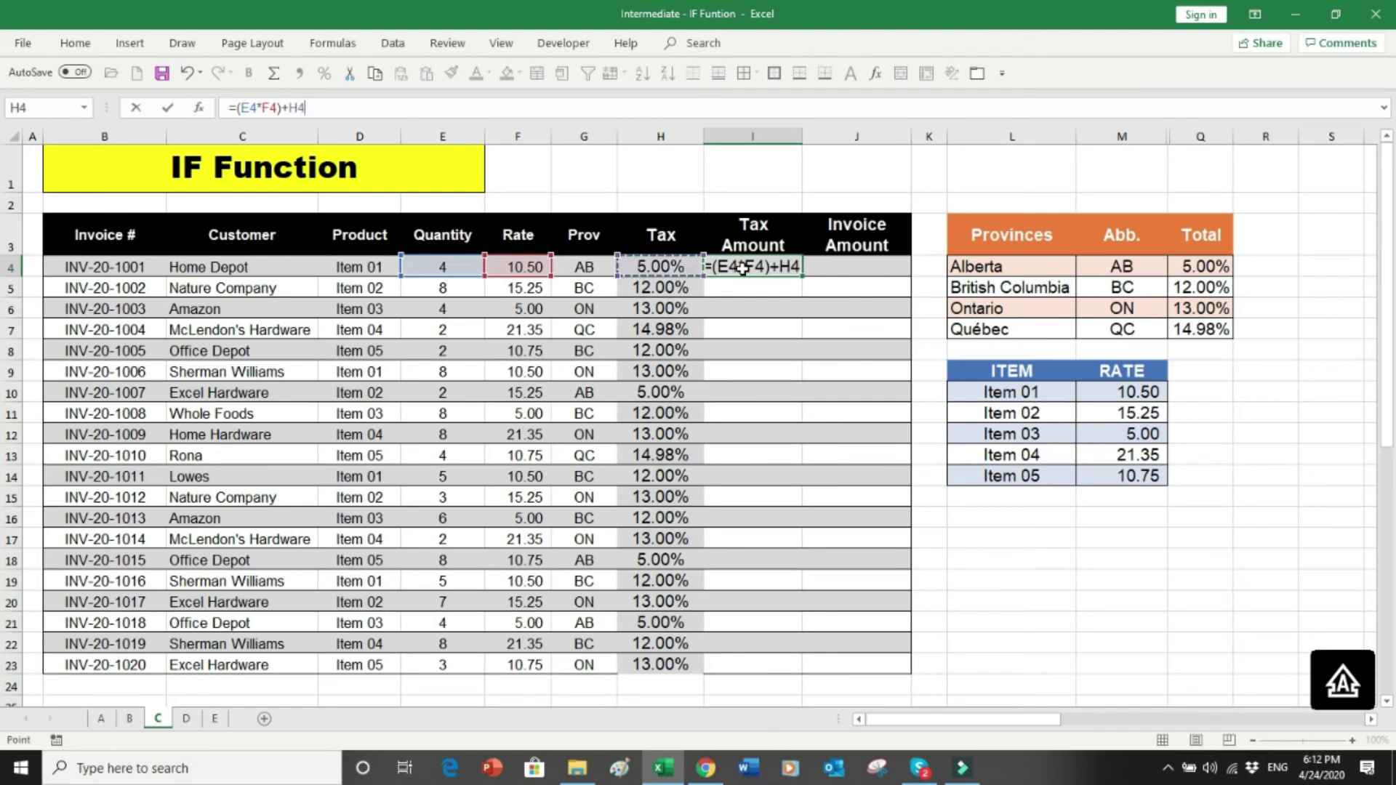
key("BackSpace")
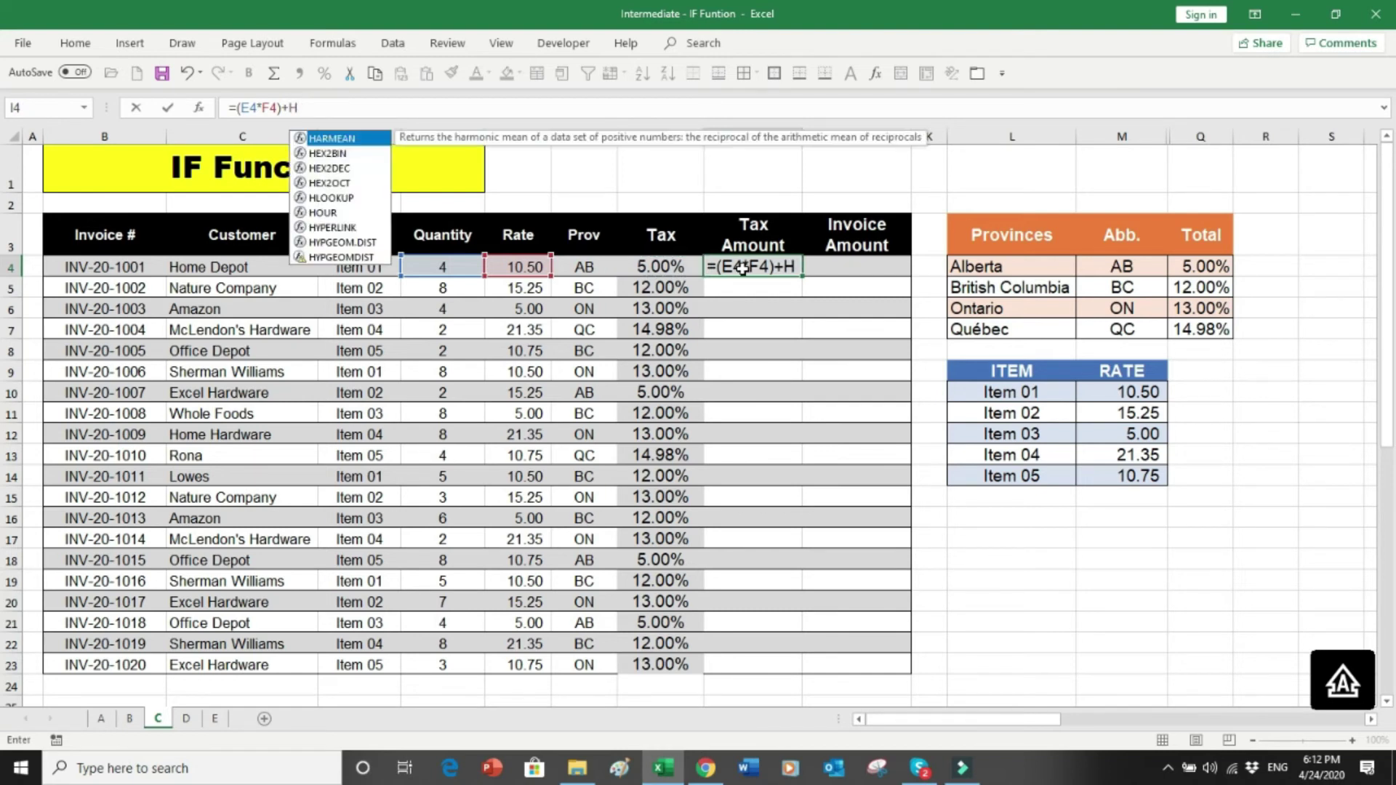
key("BackSpace")
key("BackSpace")
type("*")
key("Left")
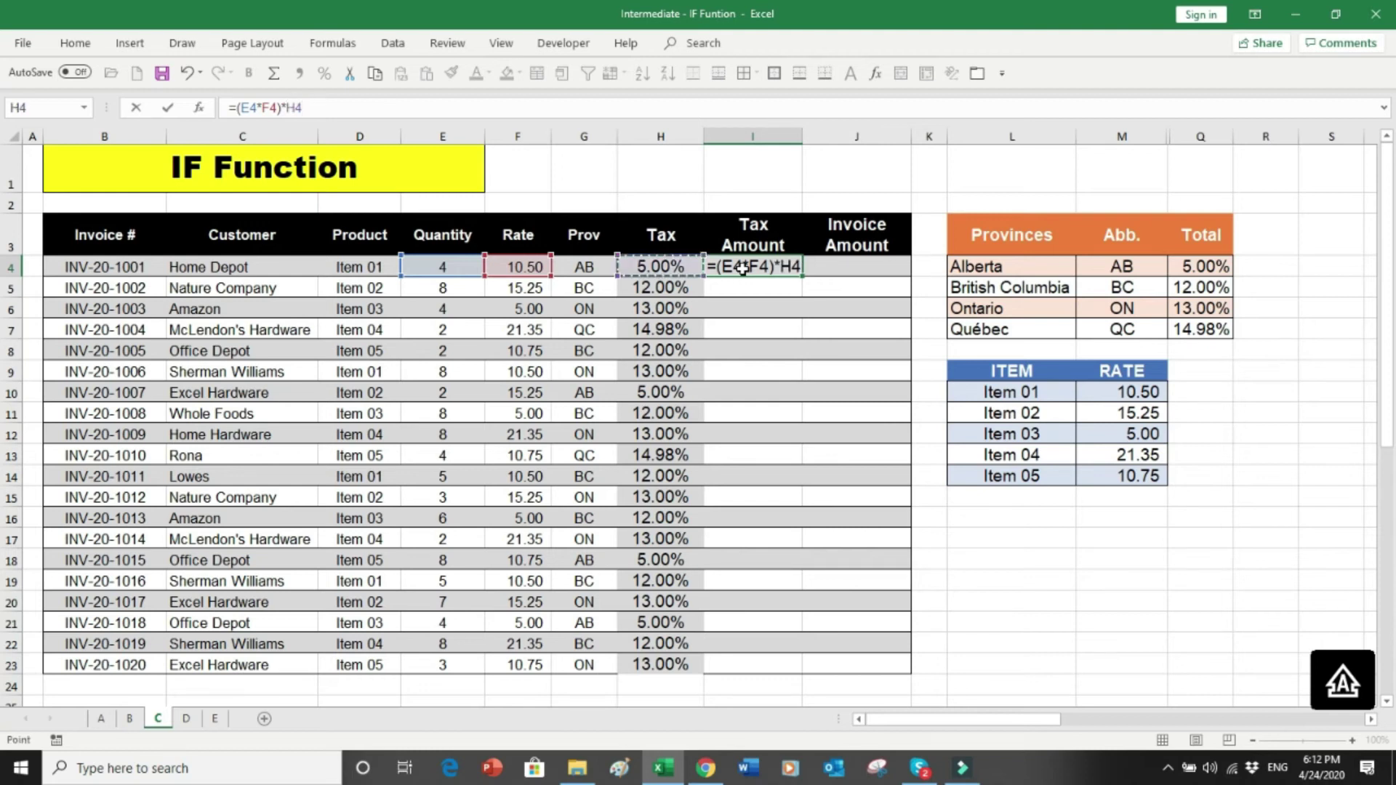
key("Return")
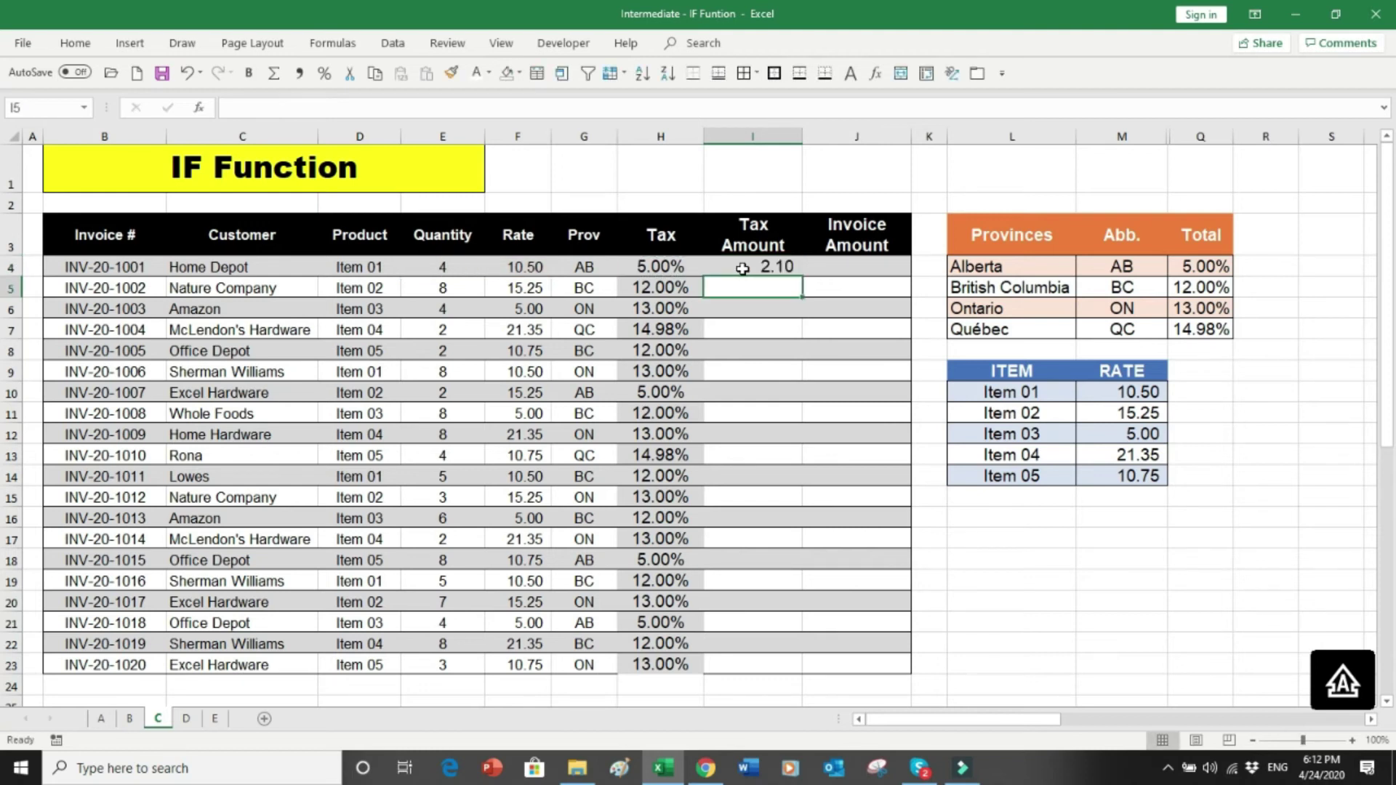
- Enter the Invoice Amount formula =(E4*F4)+I4 in J4
left_click(816, 268)
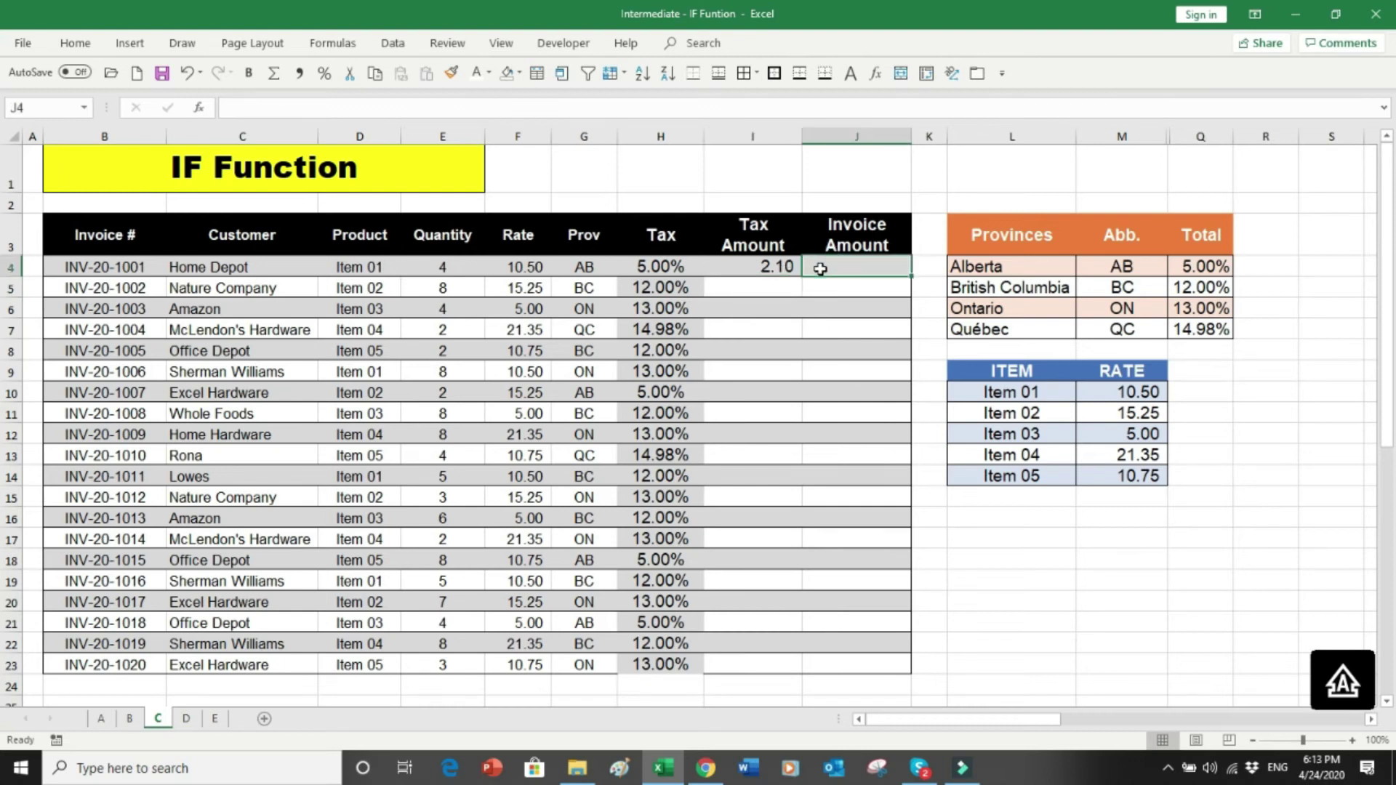
type("=(")
key("Left")
key("Left")
key("Left")
key("Left")
key("Left")
type("*")
key("Left")
key("Left")
key("Left")
key("Left")
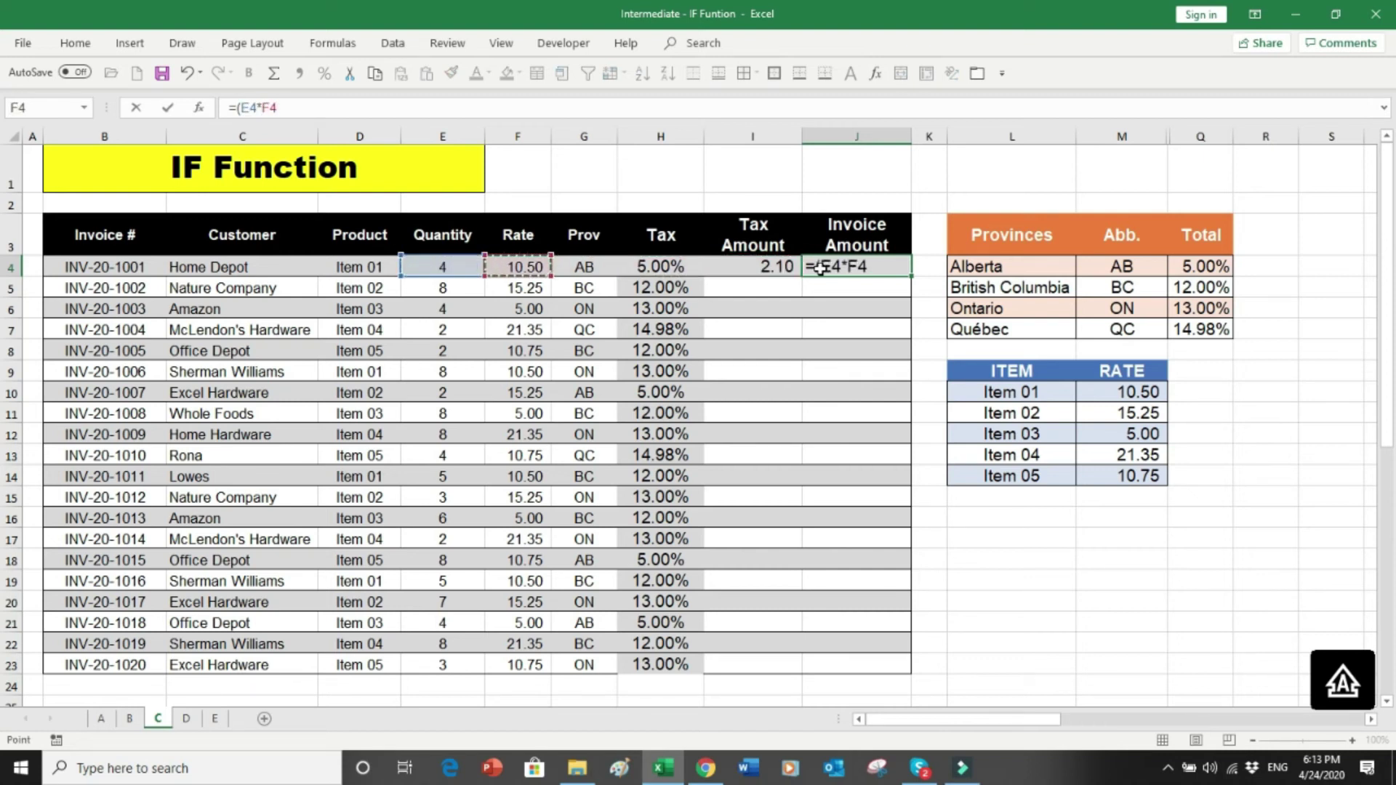
type(")+")
key("Left")
key("Return")
- Fill the Tax Amount and Invoice Amount formulas in I4:J4 down to row 23
left_click_drag(787, 265, 829, 266)
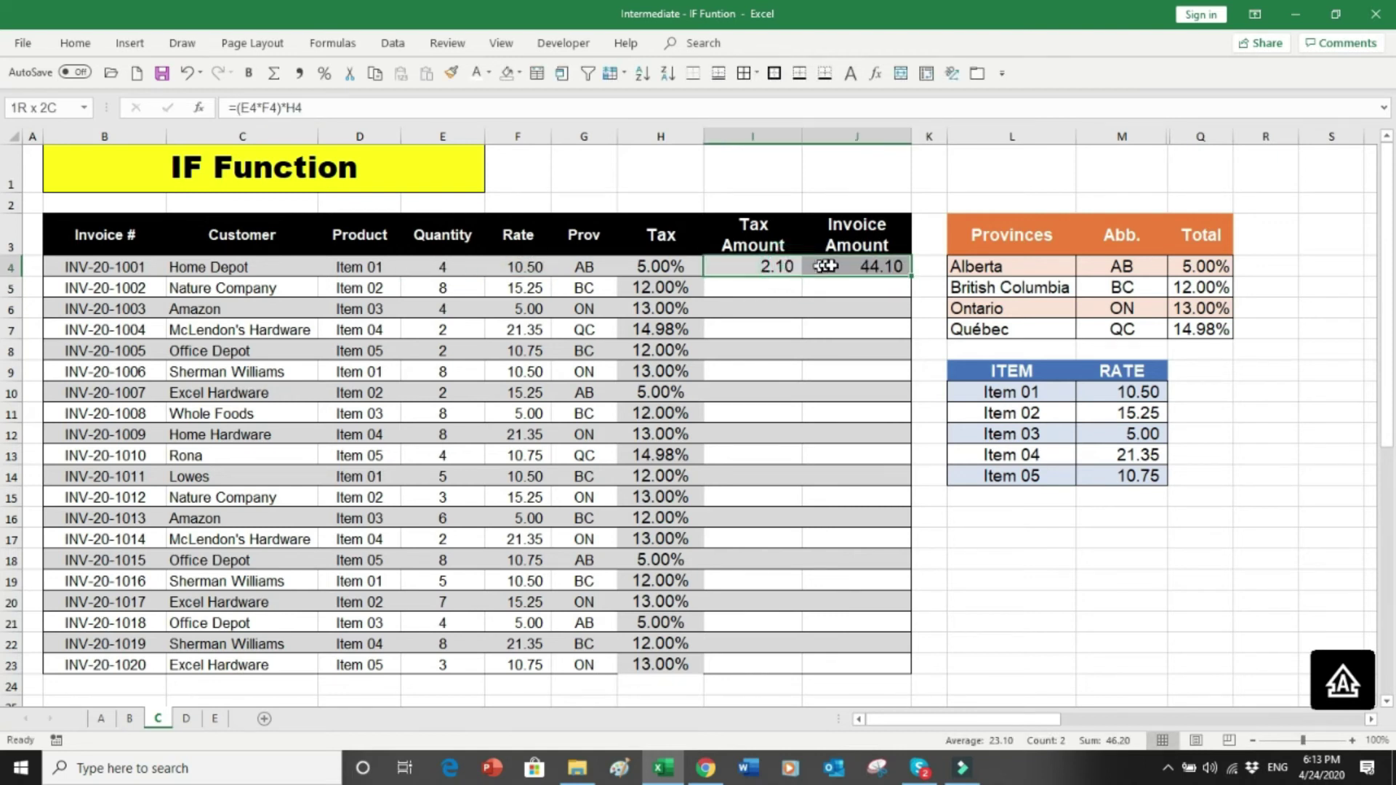
double_click(910, 278)
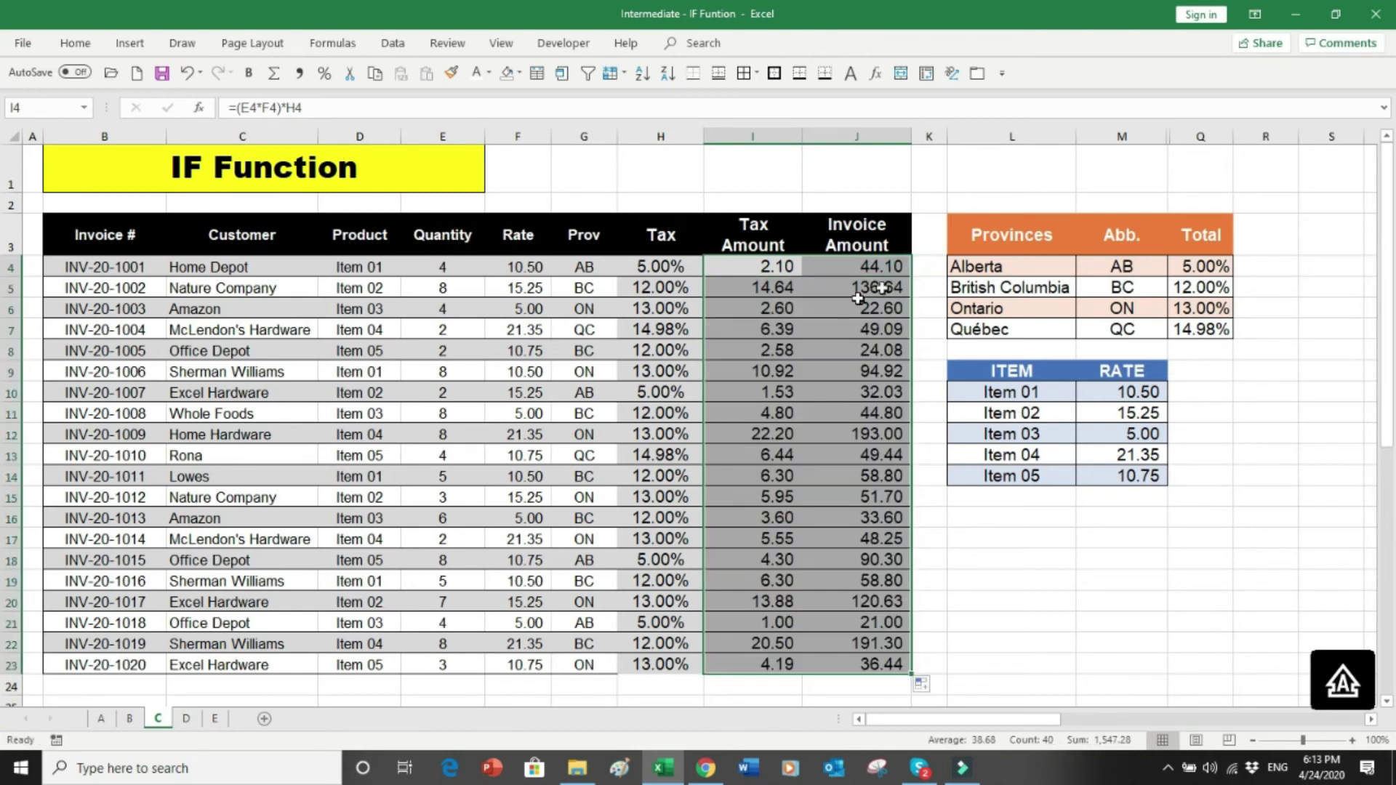
left_click(756, 309)
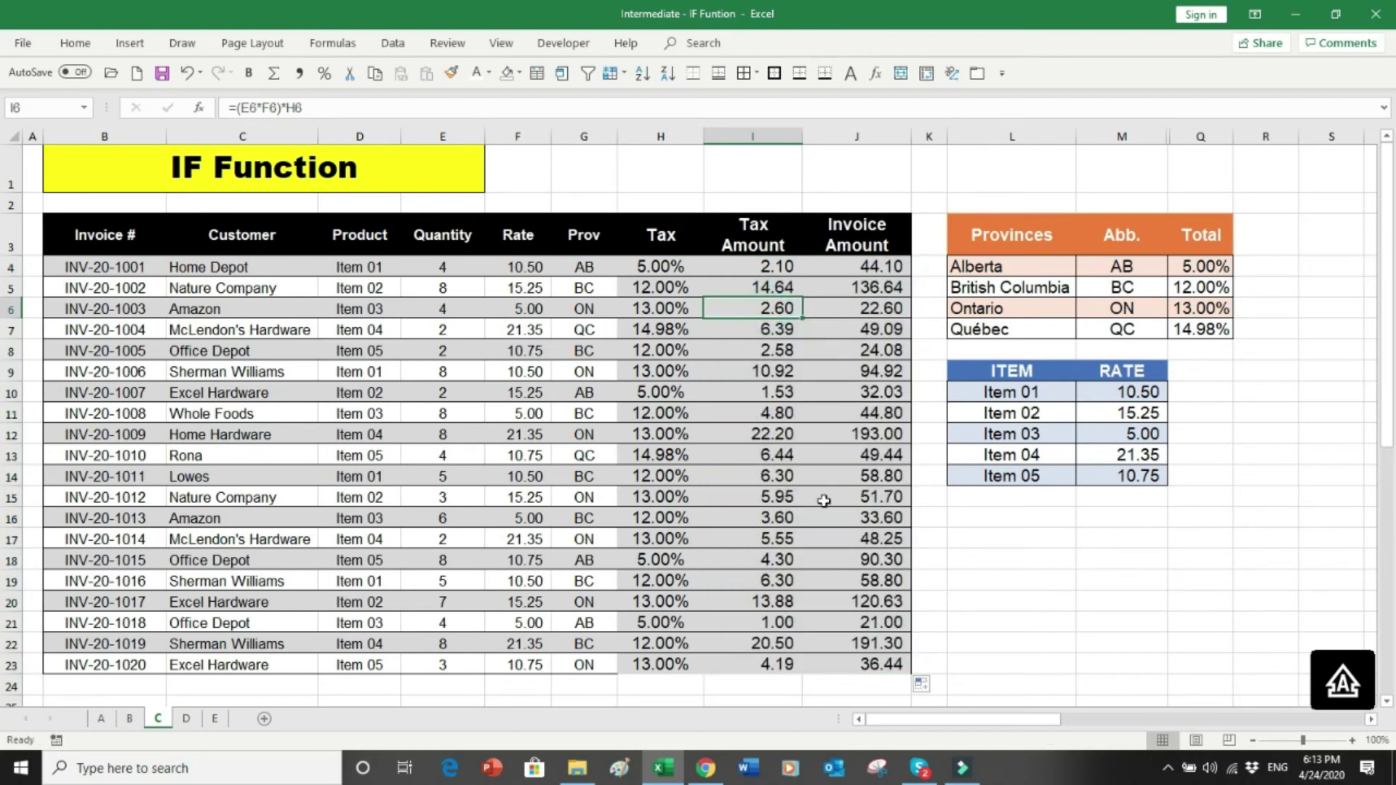
- On sheet D, clear the Commission Rate and Commission Amount values in D4:E29
left_click(187, 719)
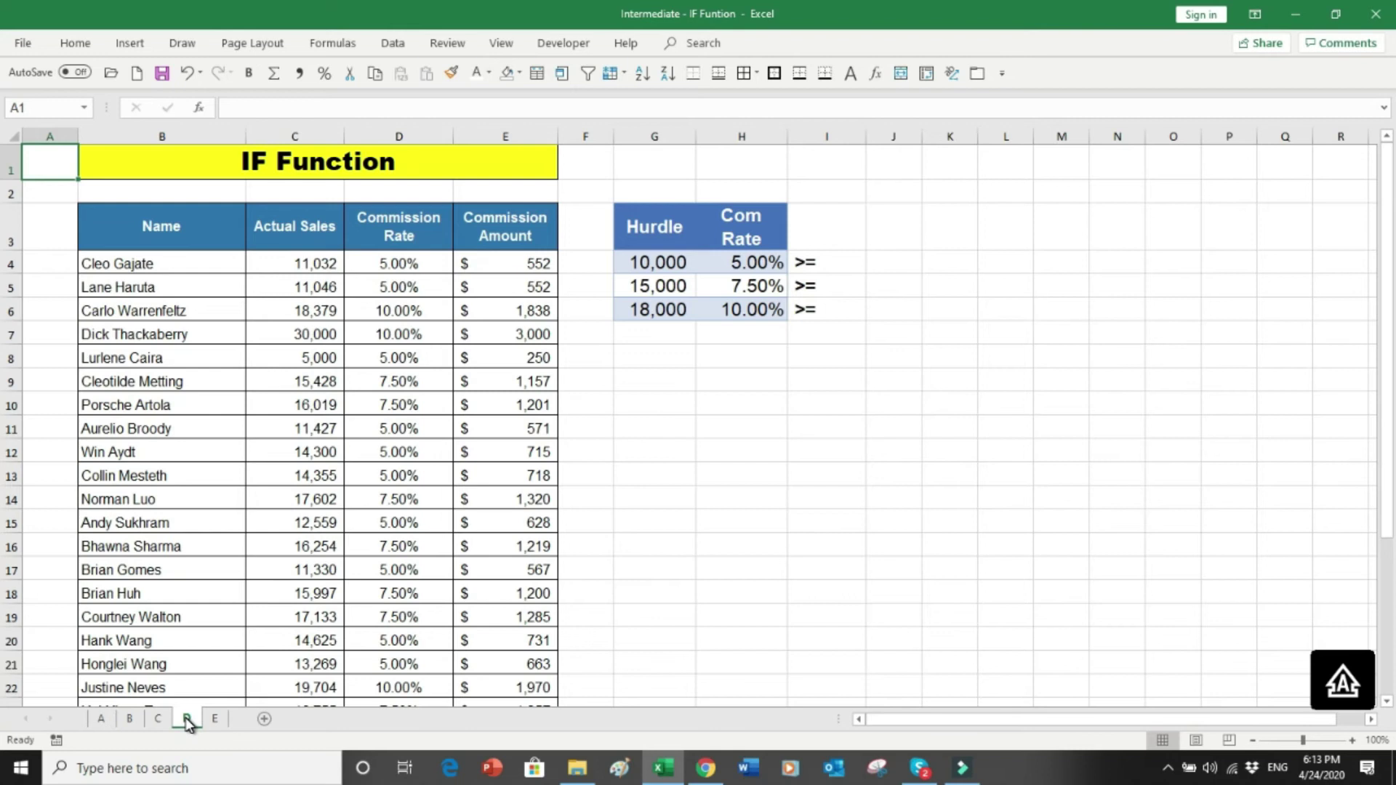
left_click_drag(399, 268, 466, 631)
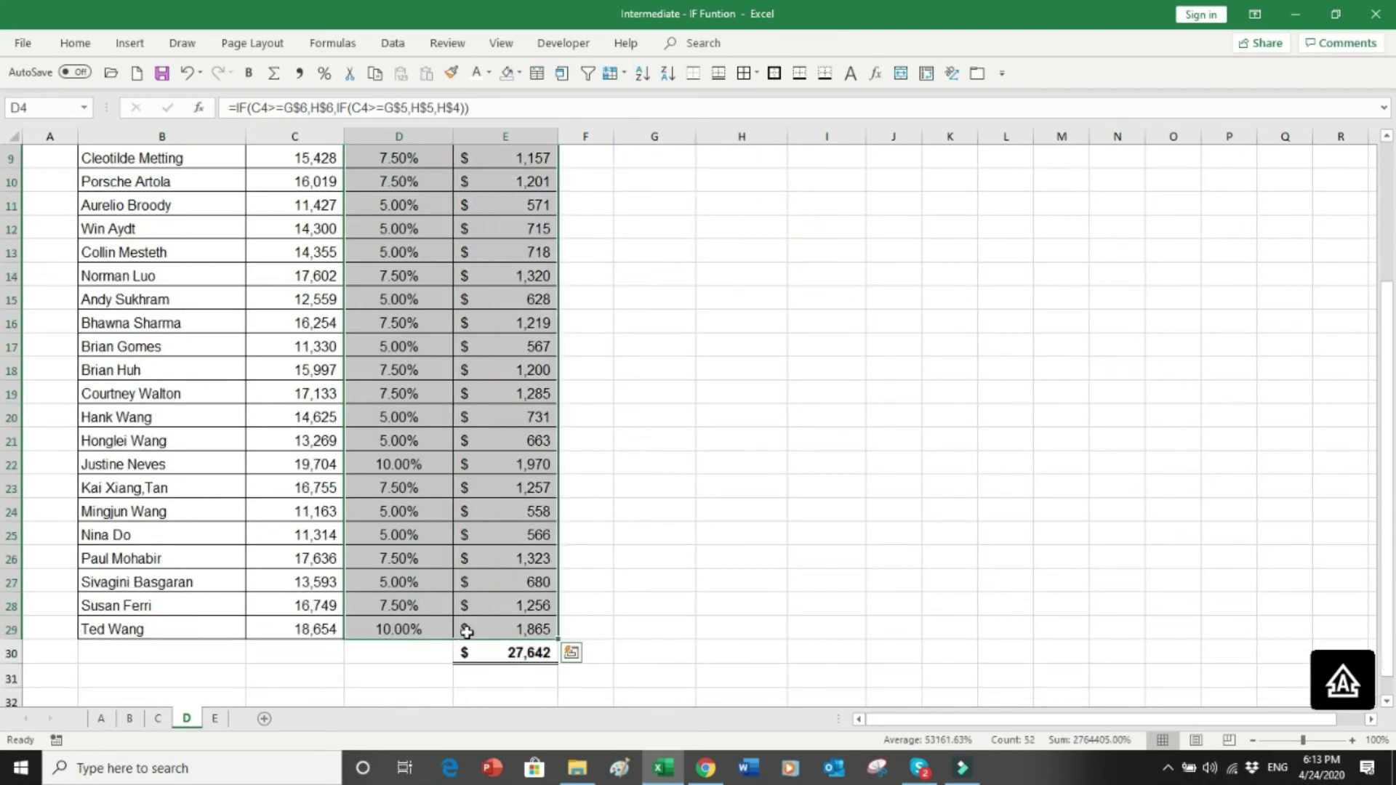
key("Delete")
key("Up")
key("Up")
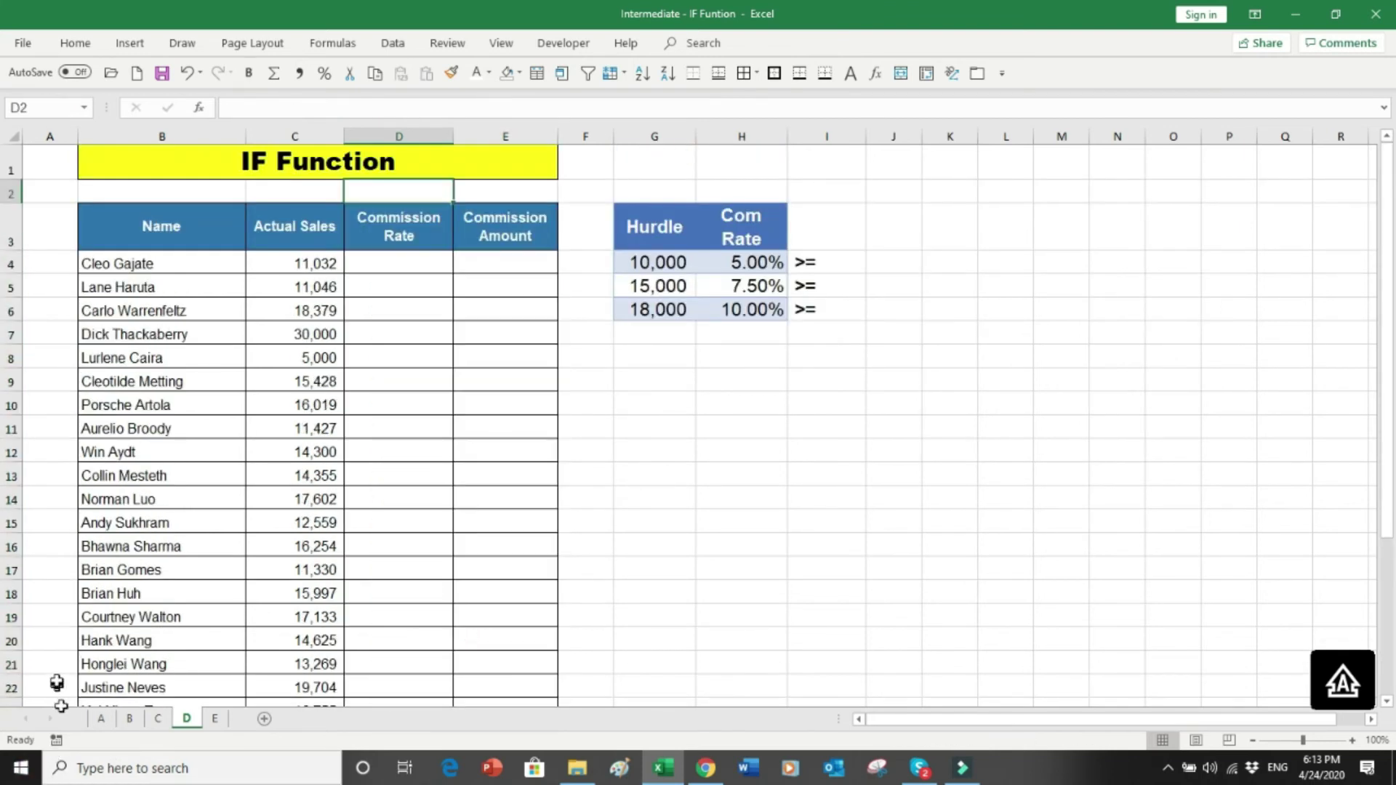
- Examine the names and actual sales, and the hurdle amounts with their commission rates in G4:H6
left_click_drag(145, 288, 126, 494)
left_click_drag(297, 276, 284, 538)
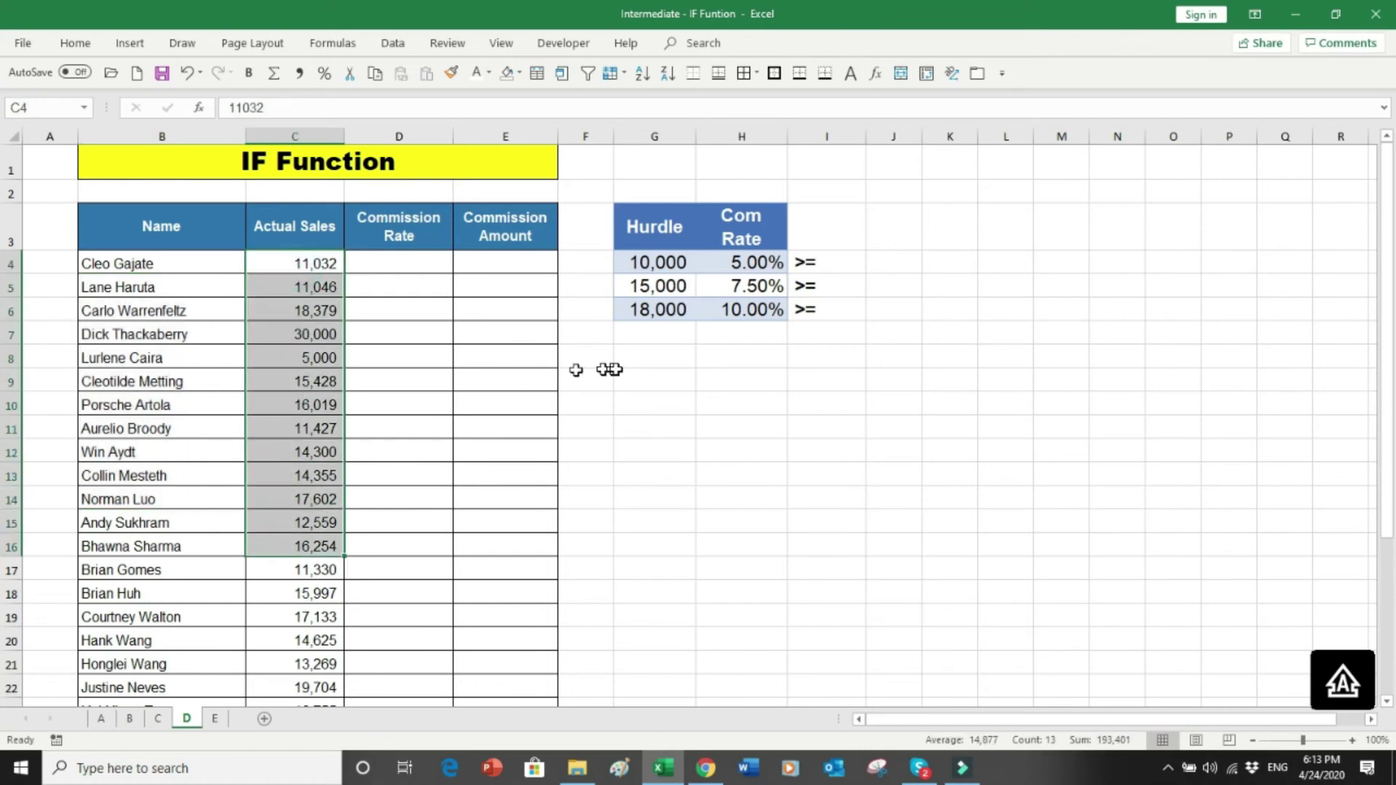
left_click(654, 262)
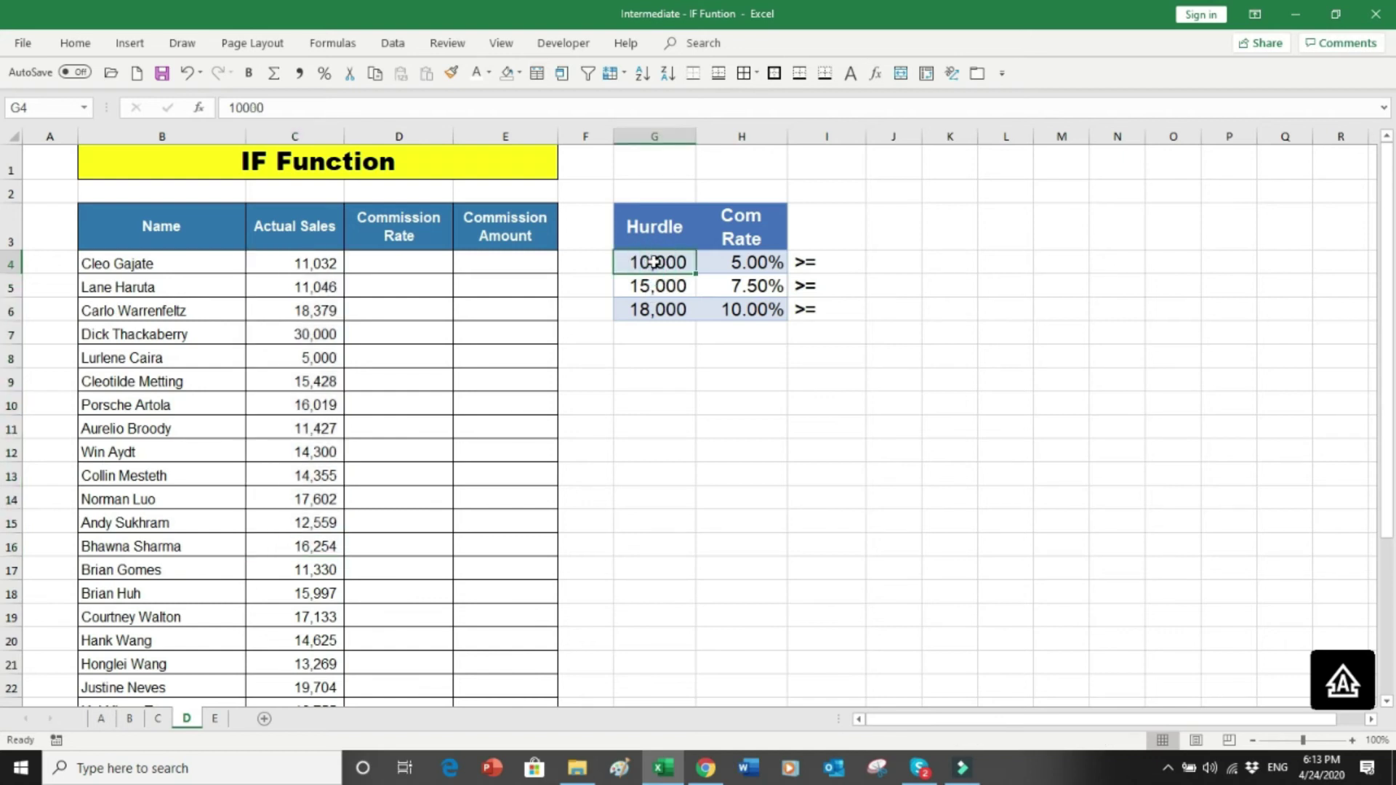
left_click(711, 265)
left_click(666, 288)
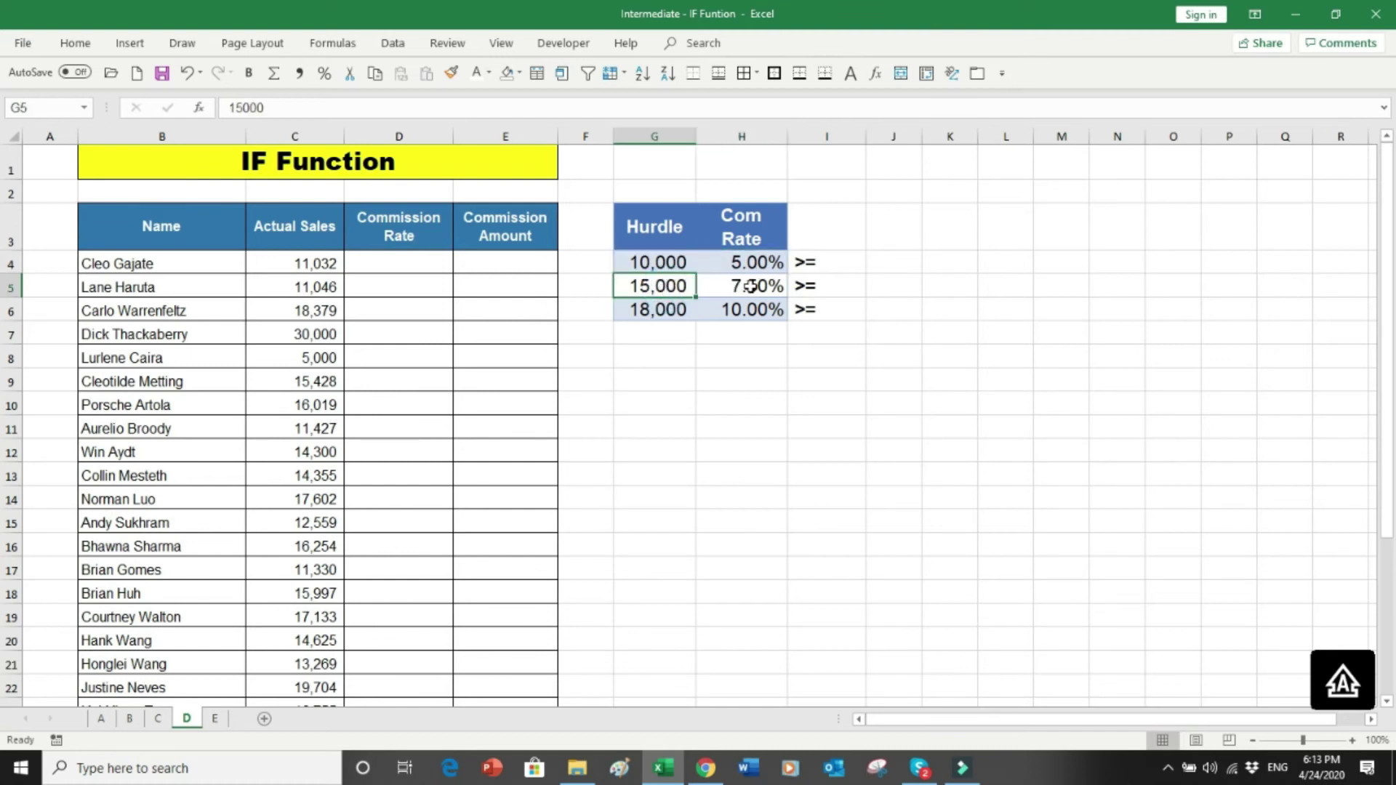
left_click(671, 309)
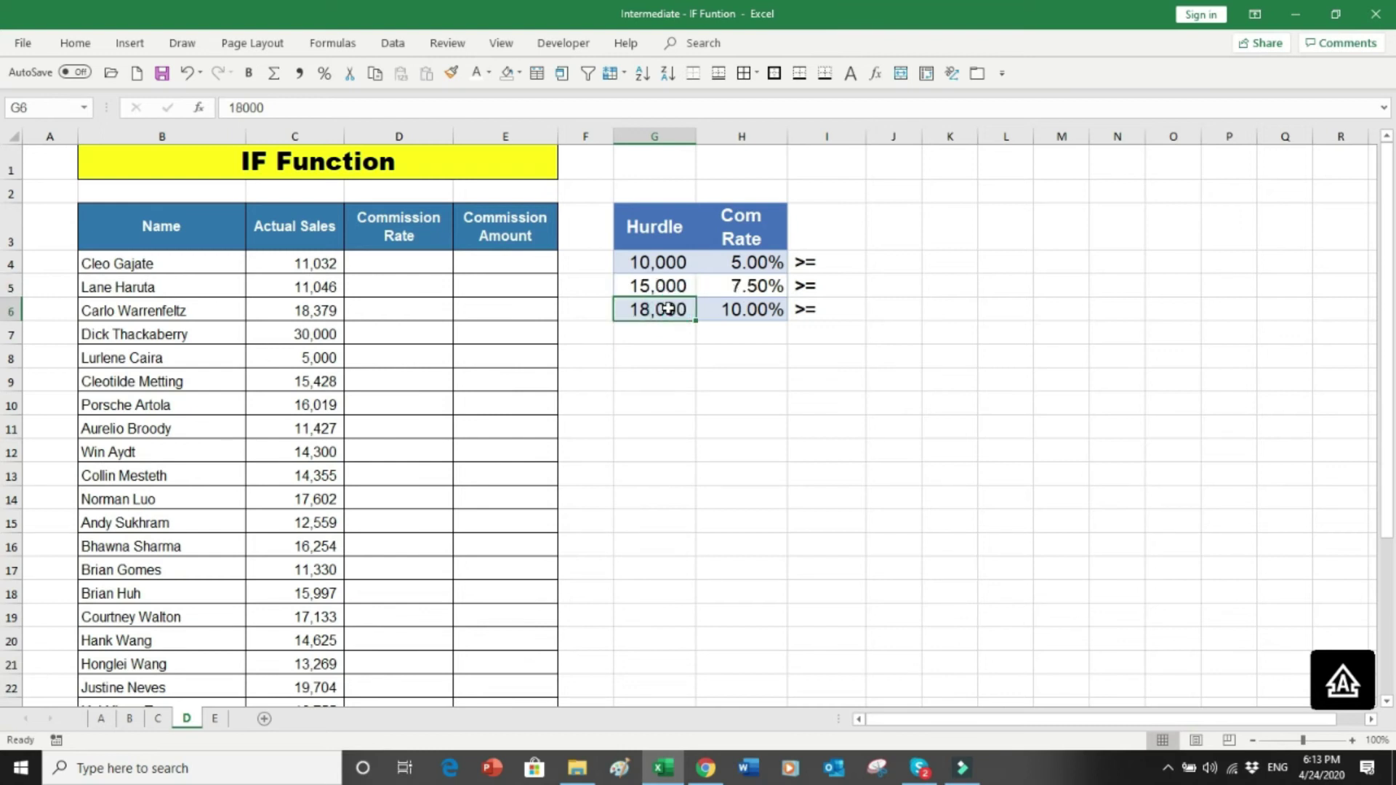
- Start an IF formula in Commission Rate cell D4 with the logical test C4>=G$6
left_click(406, 265)
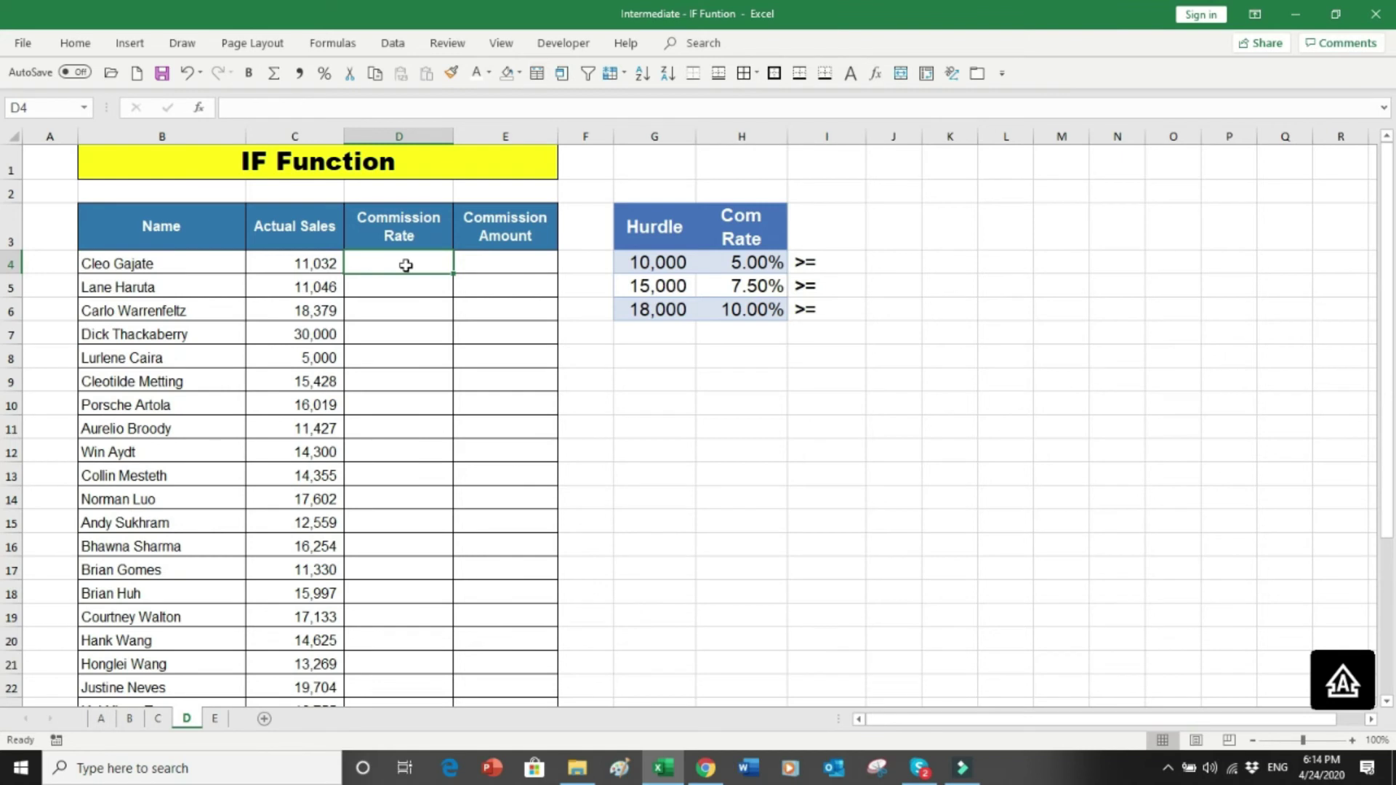
type("=")
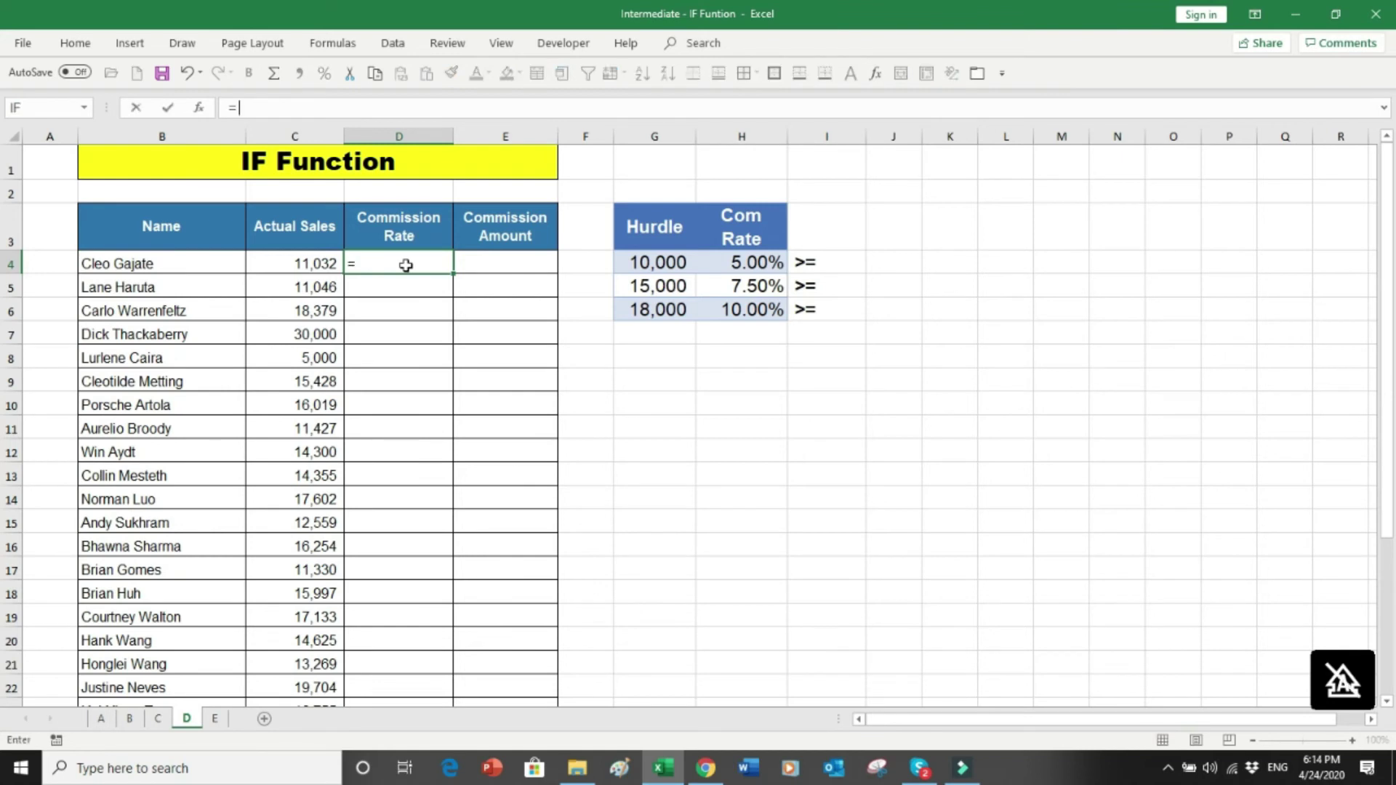
type("IF(")
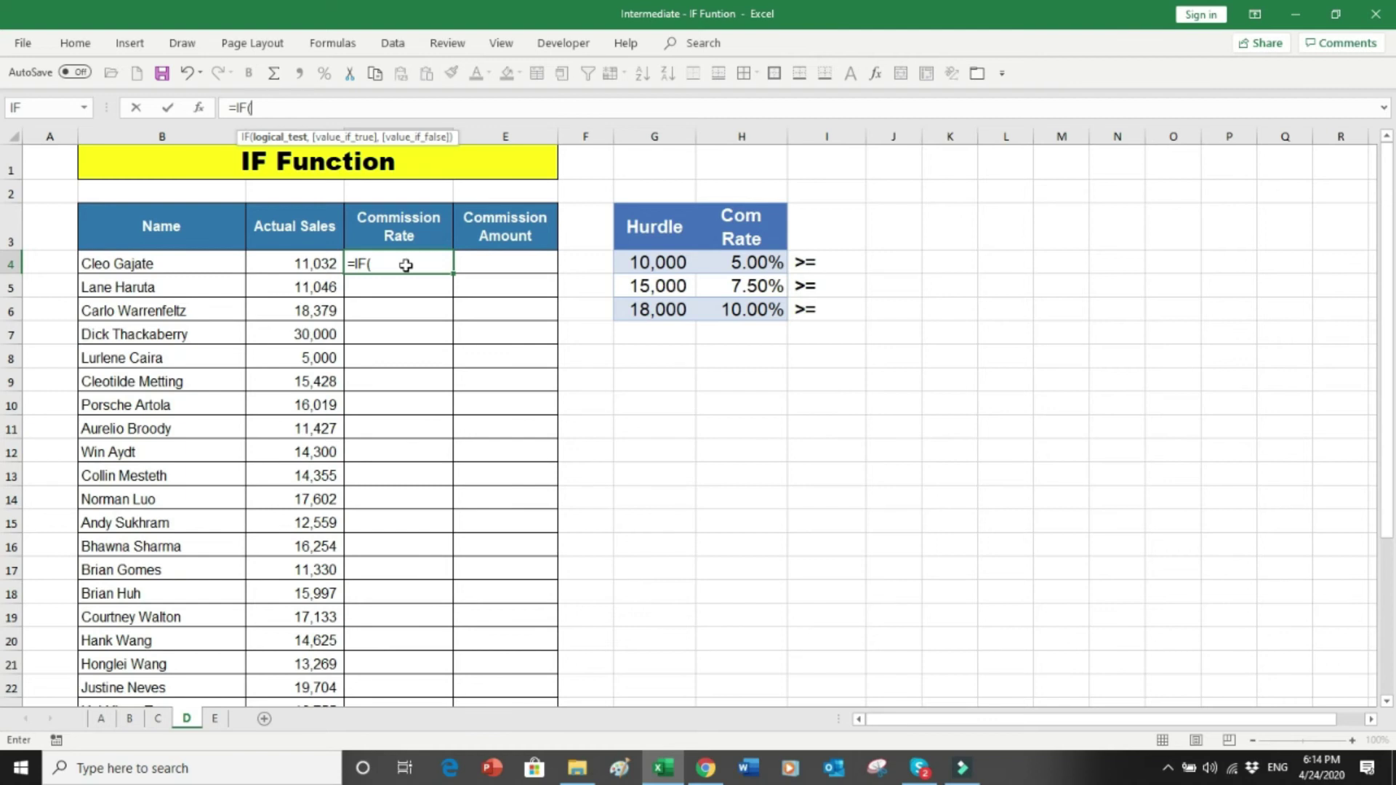
left_click(324, 263)
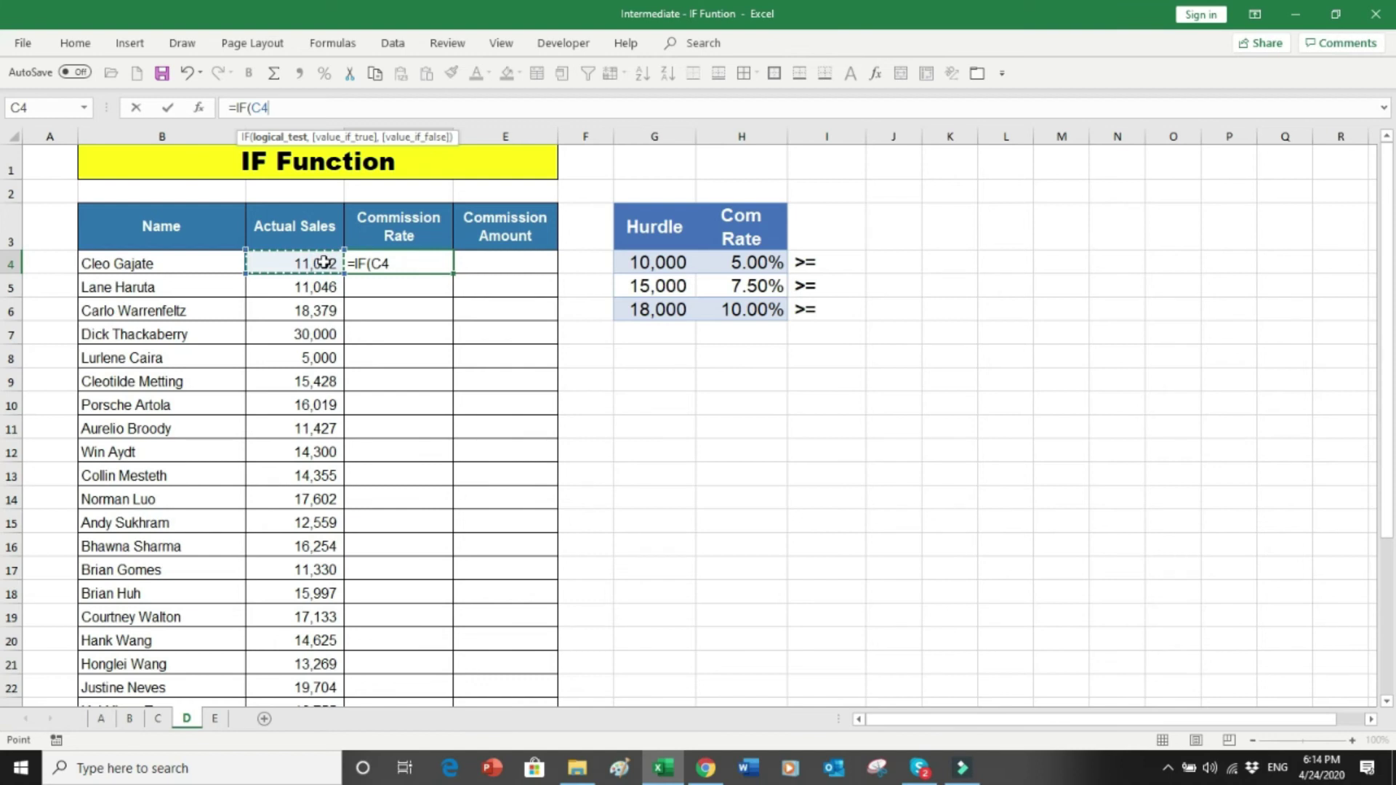
type(">=")
left_click(670, 315)
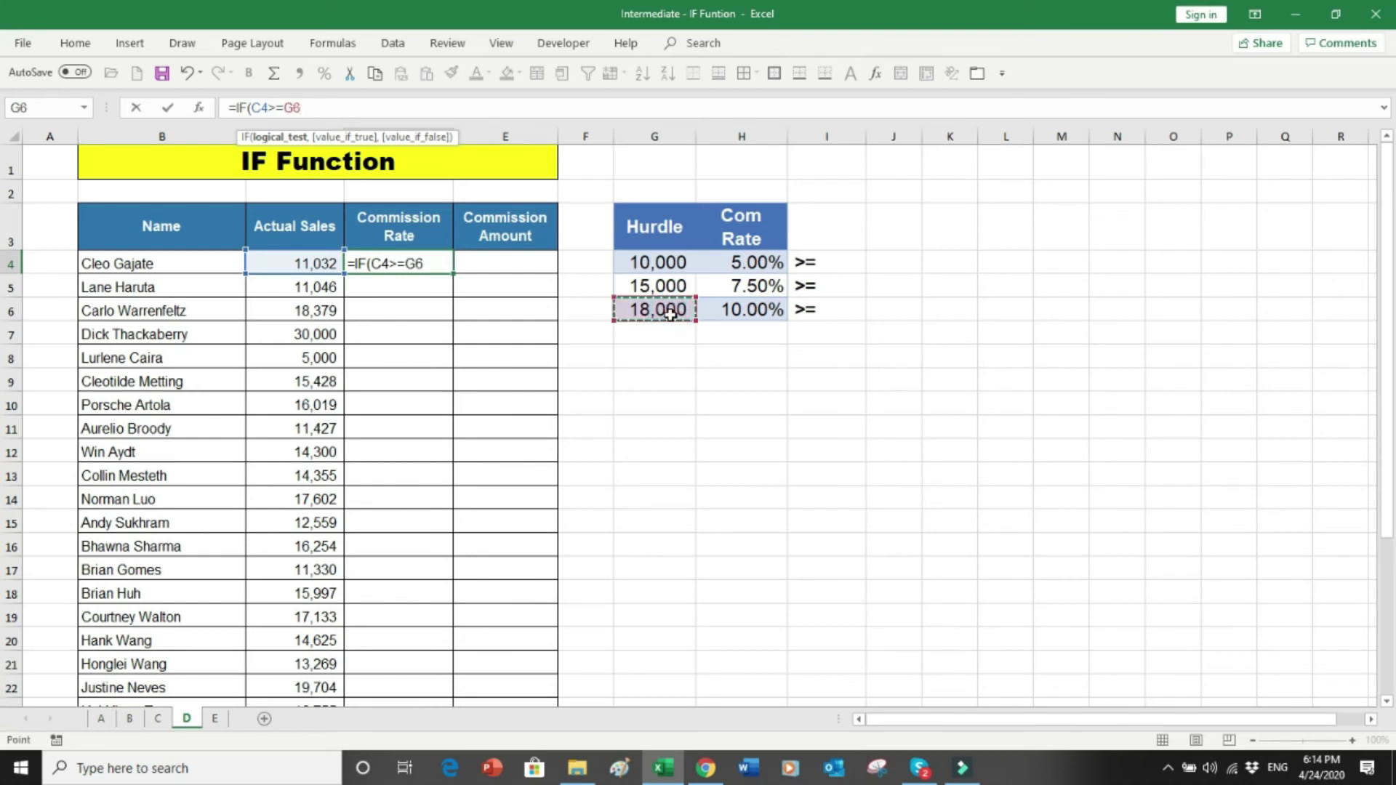
key("F4")
key("F4")
type(",")
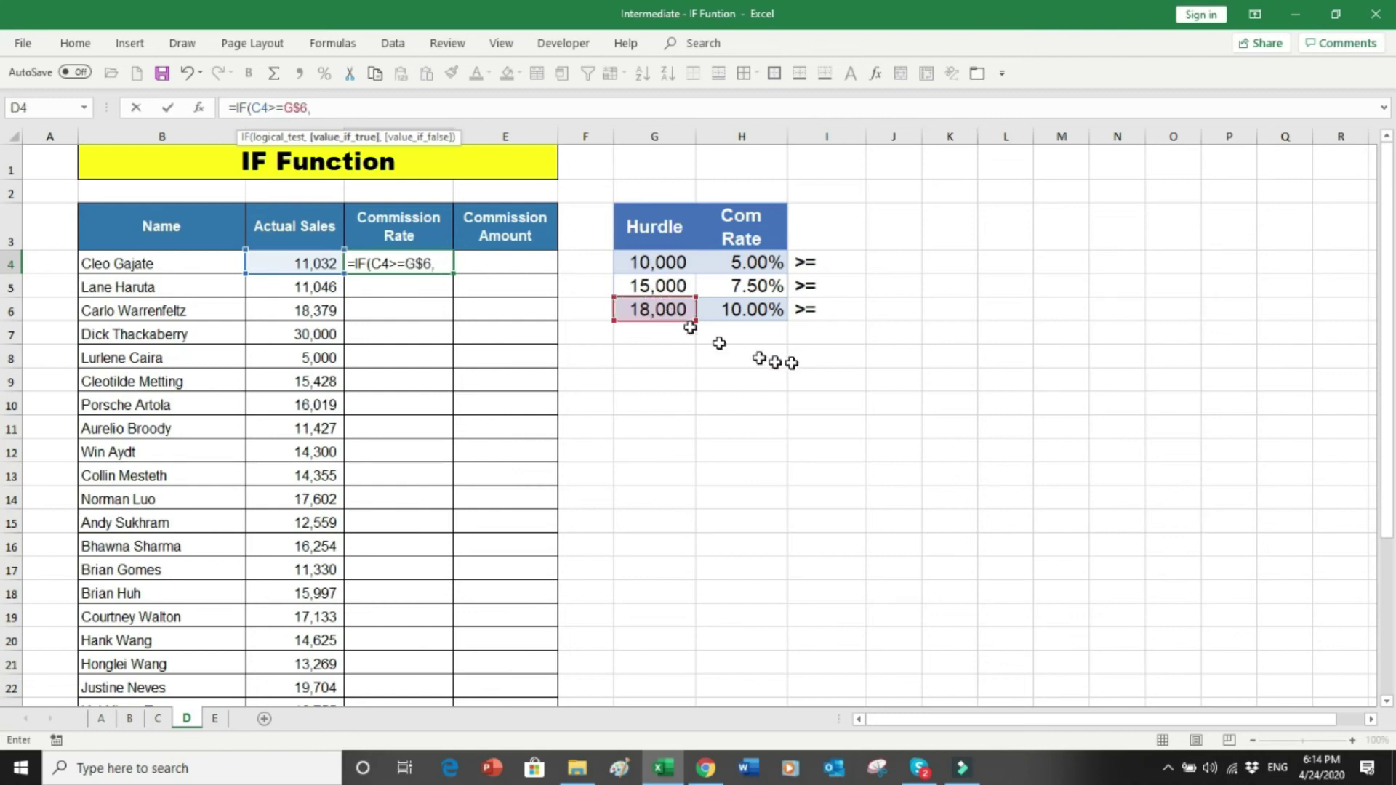
- Add the 10% commission rate H$6 as the value if true in the D4 formula
left_click(761, 312)
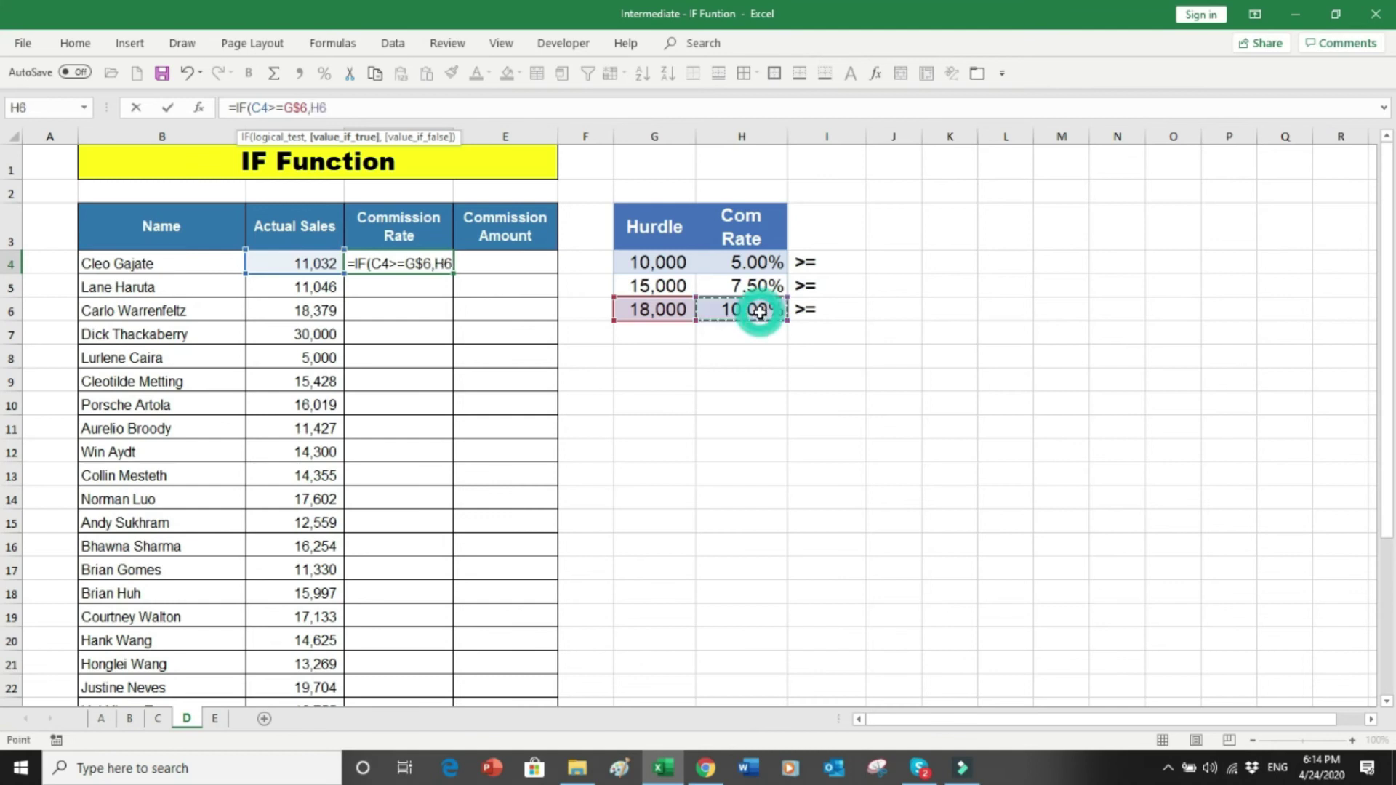
key("F4")
key("F4")
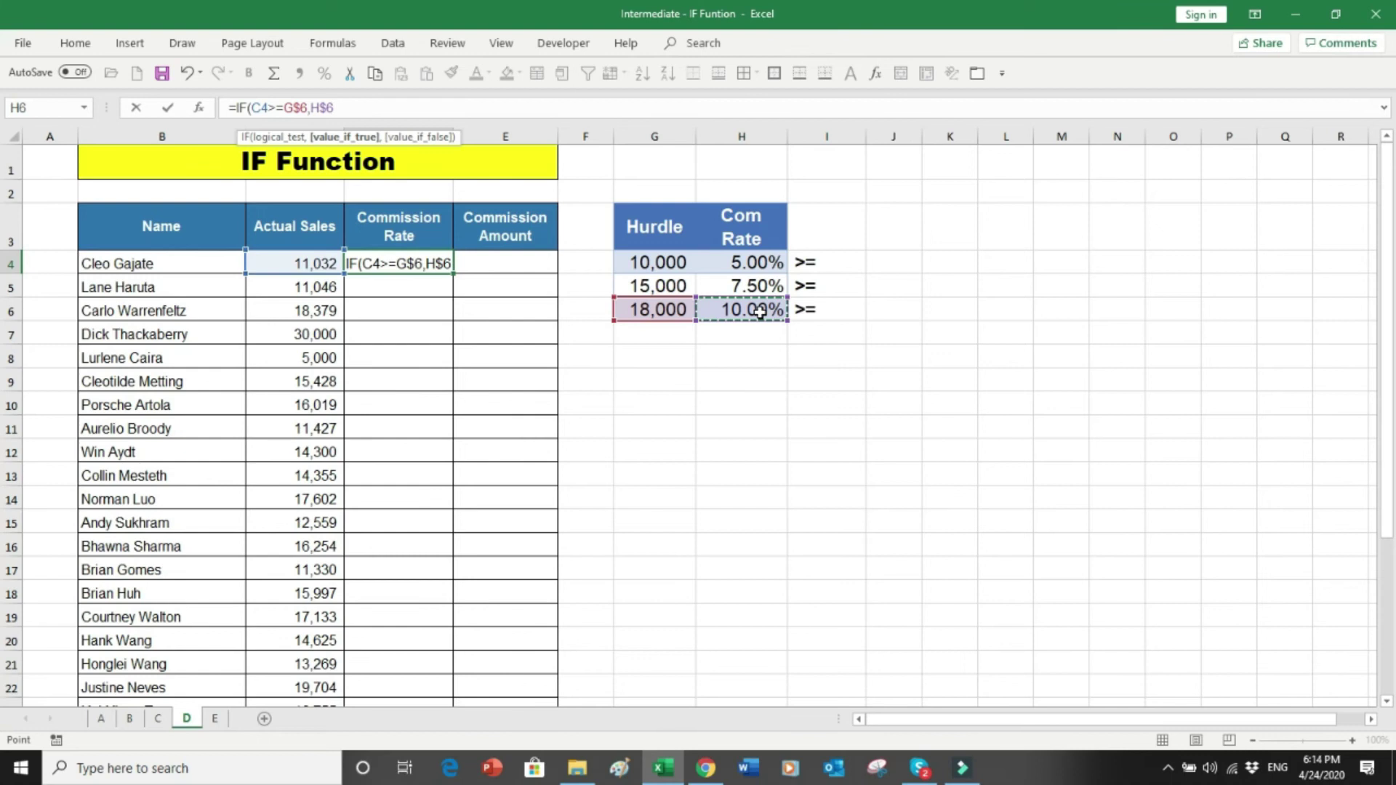
type(",")
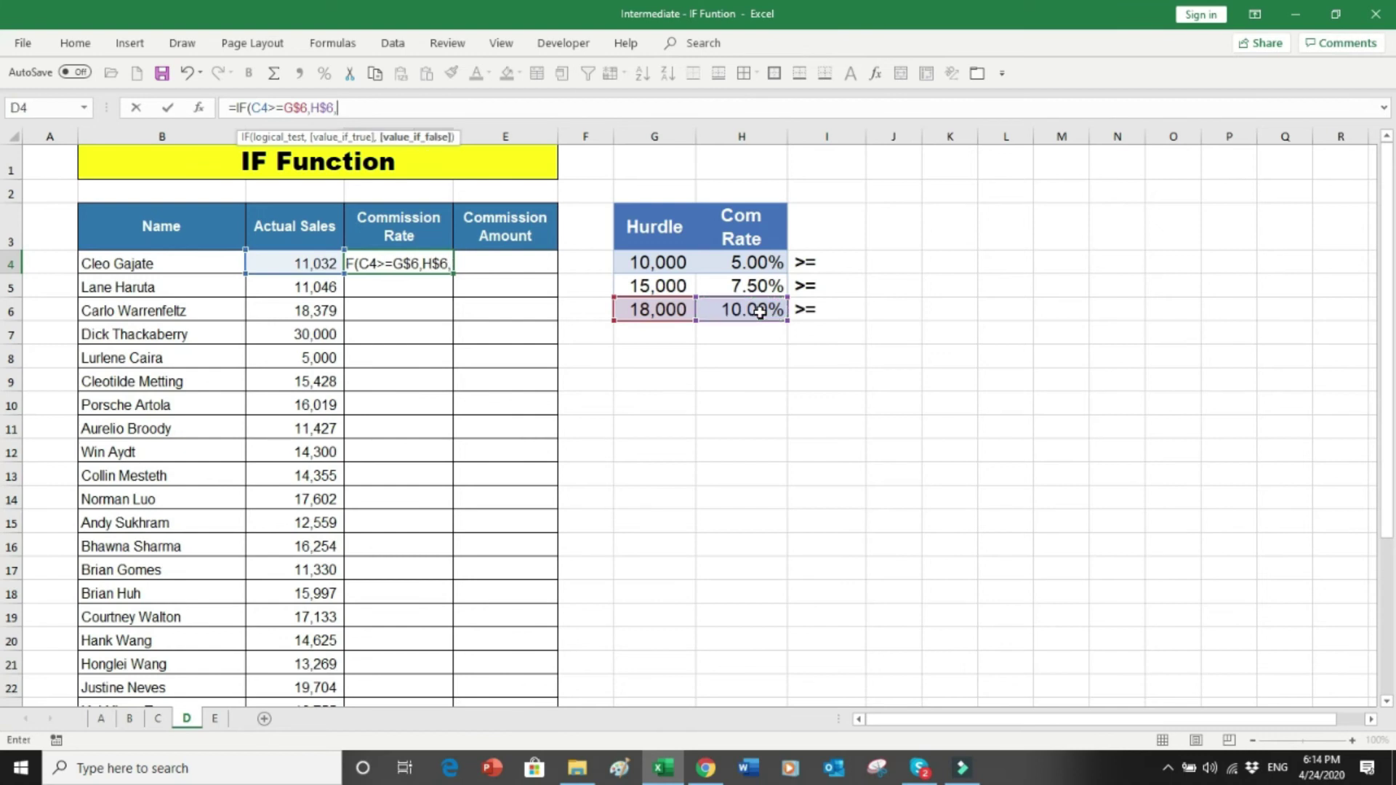
- Nest a second IF as the value if false in D4, with the logical test C4>=G$5
type("IF(")
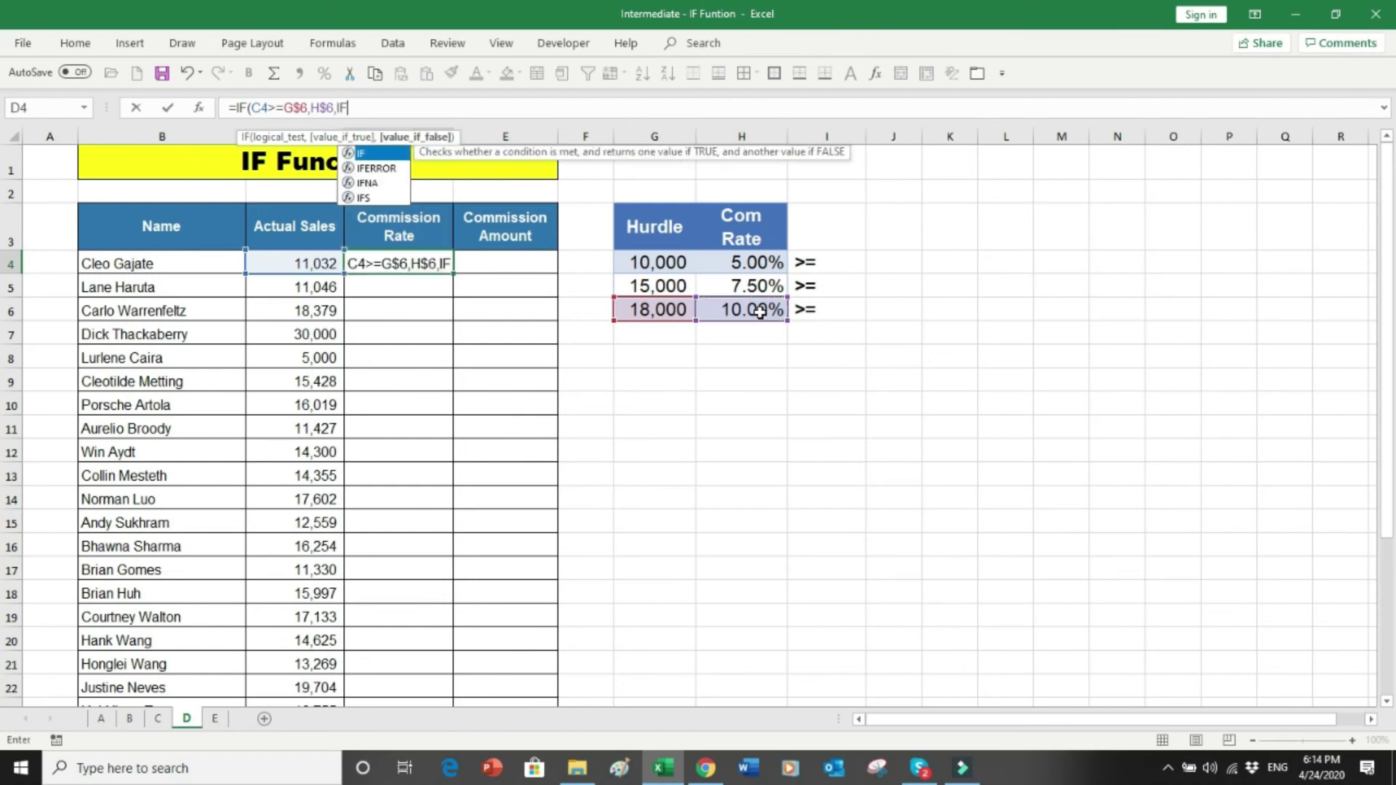
left_click(320, 267)
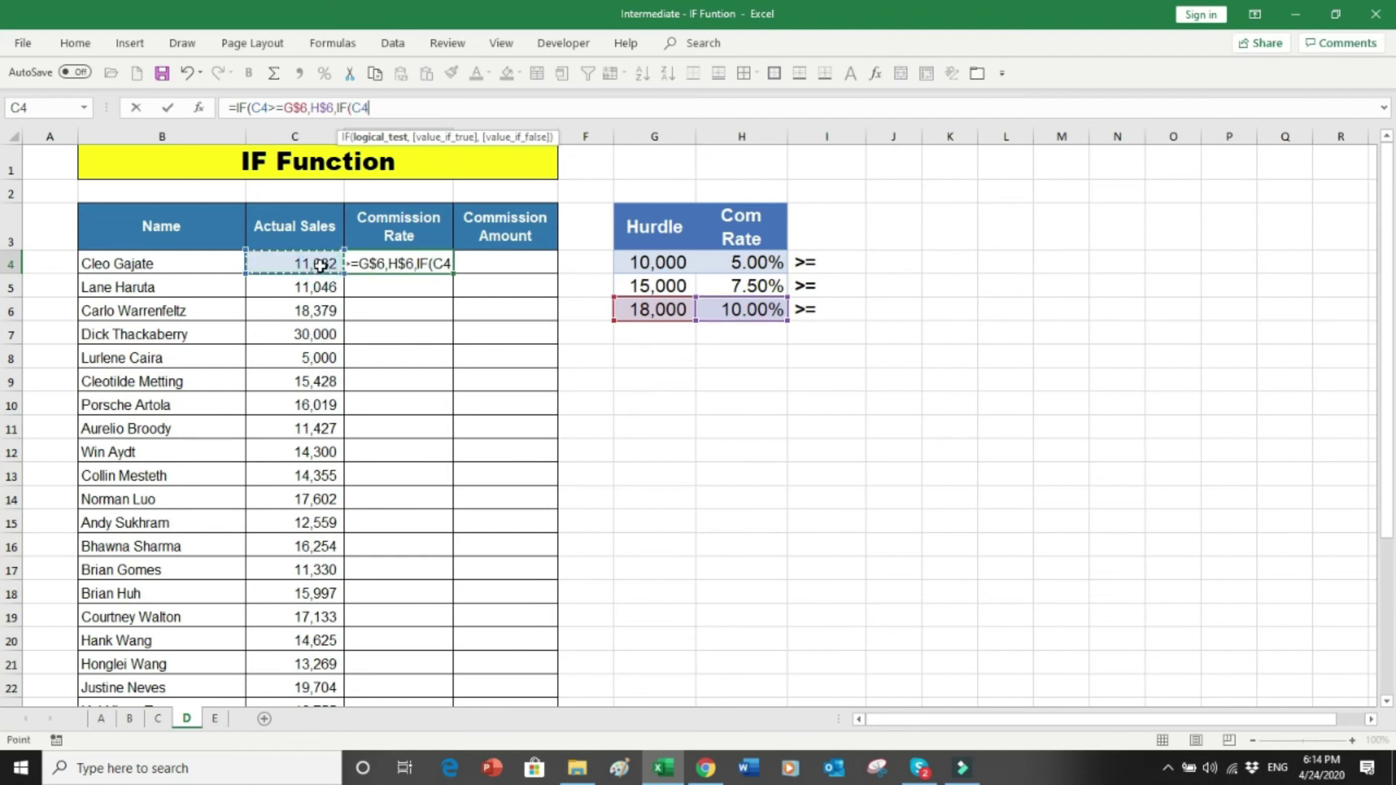
type(">=")
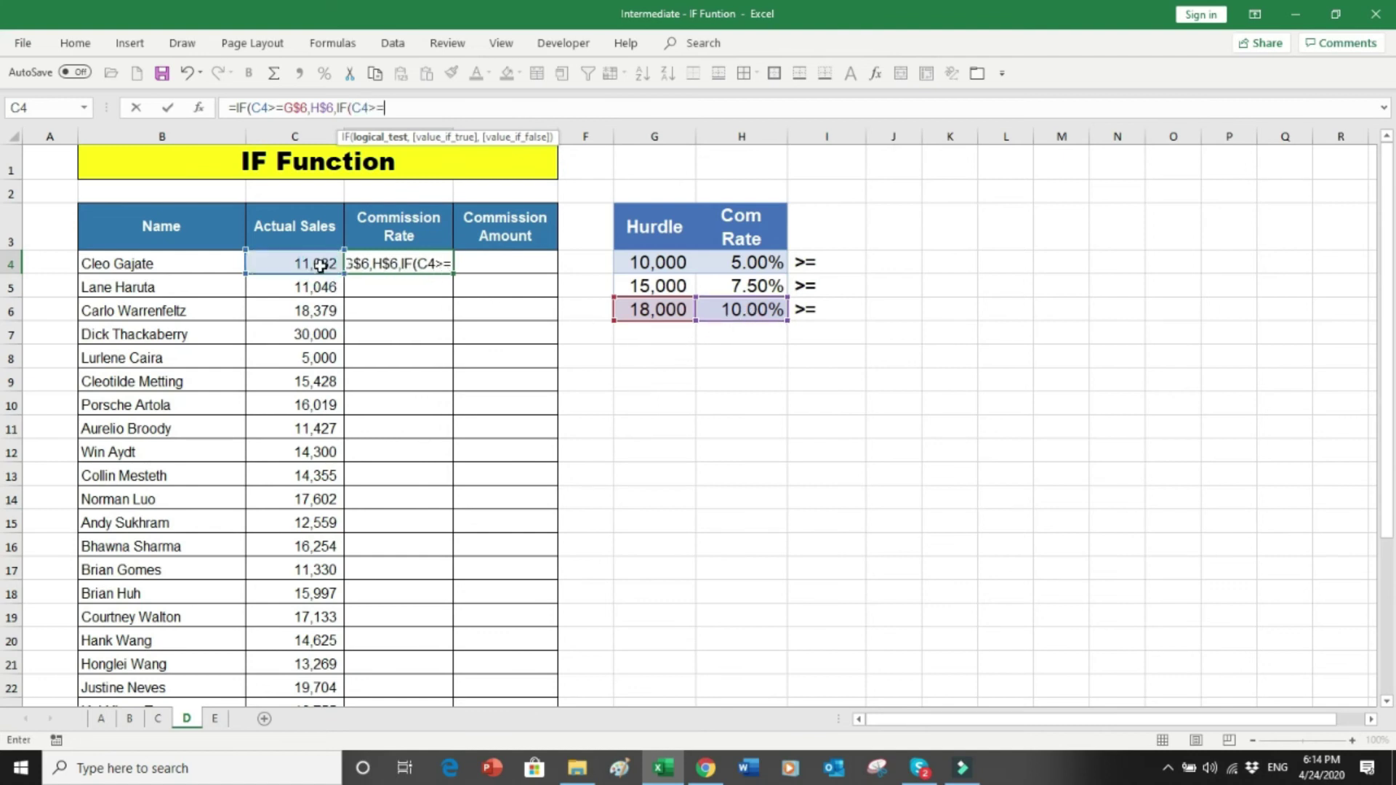
left_click(640, 286)
key("F4")
key("F4")
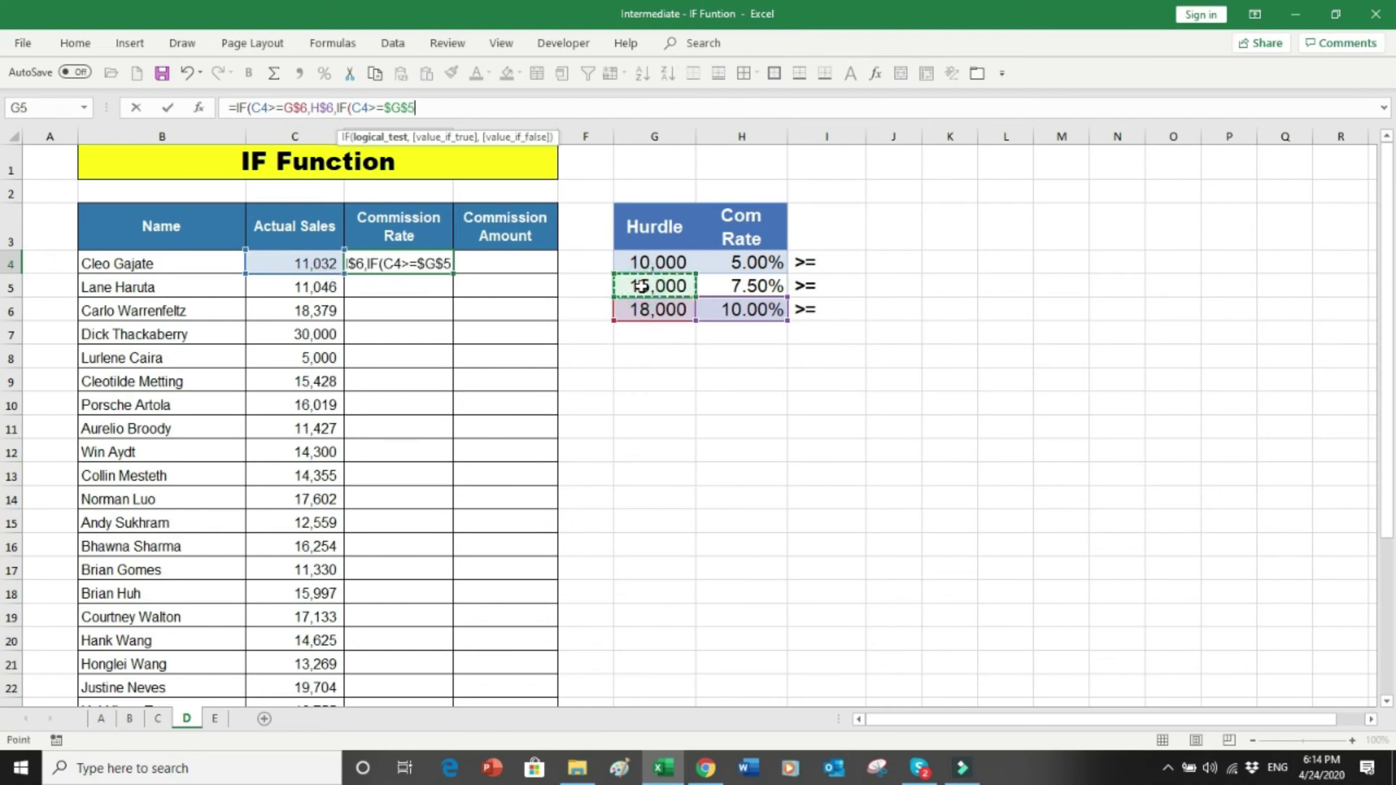
type(",")
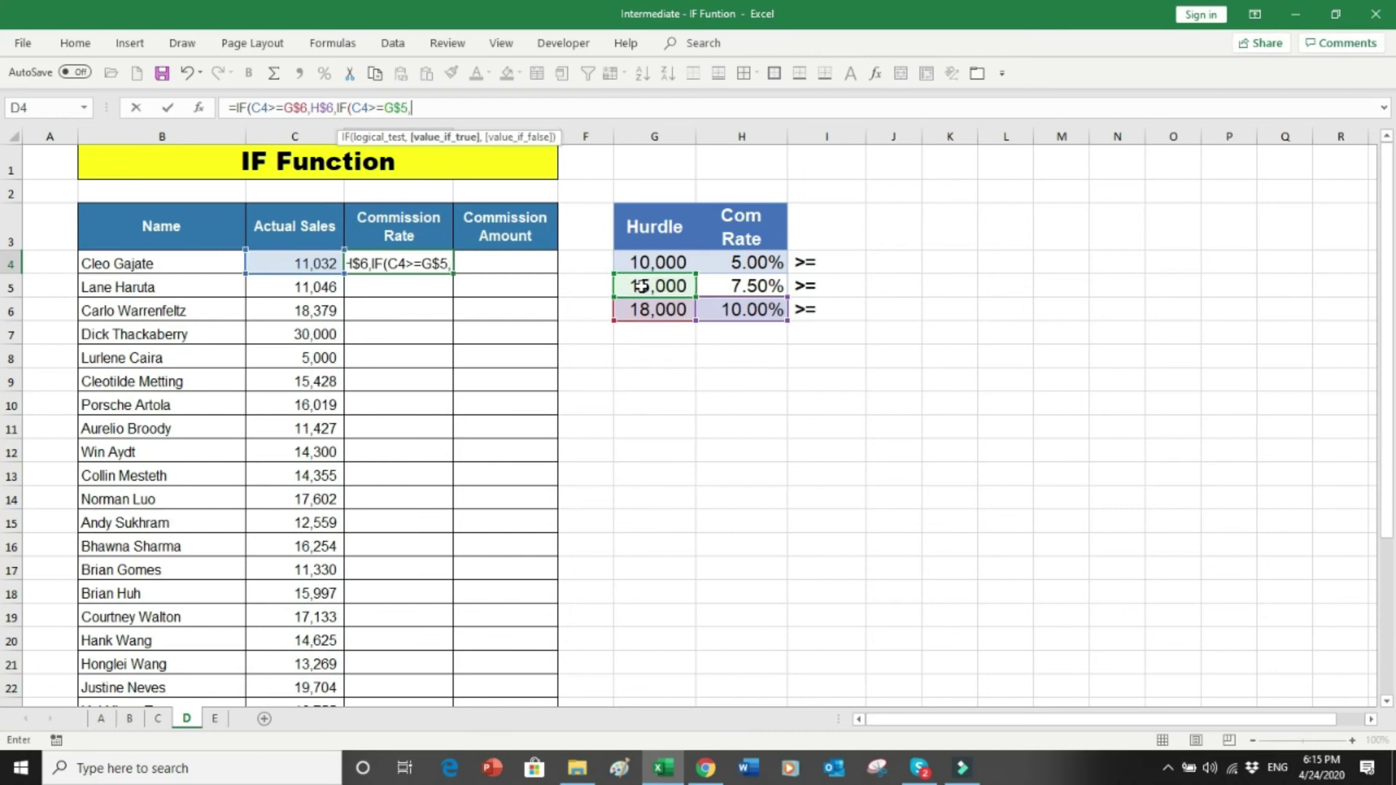
- Add the 7.5% commission rate H$5 as the nested IF's value if true in D4
left_click(763, 287)
key("F4")
key("F4")
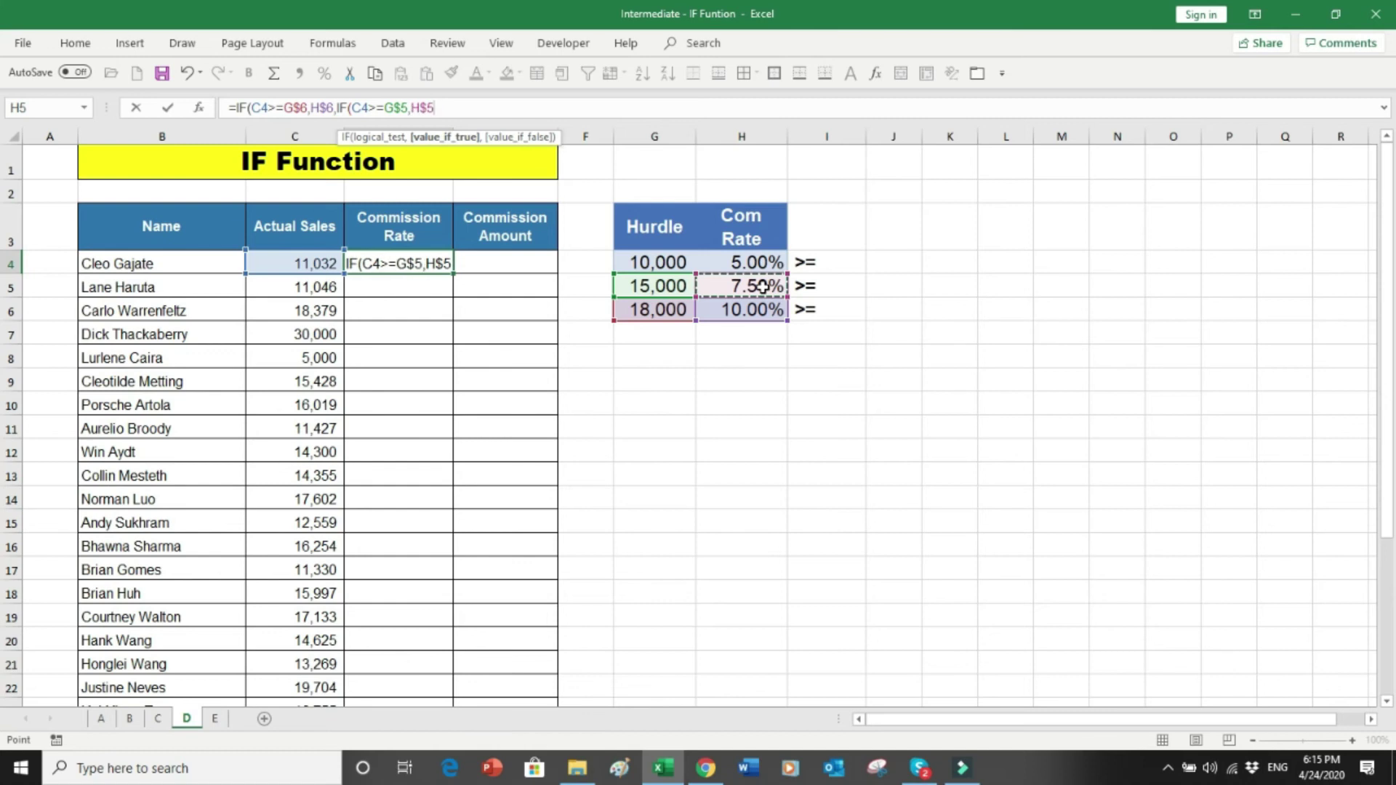
type(",")
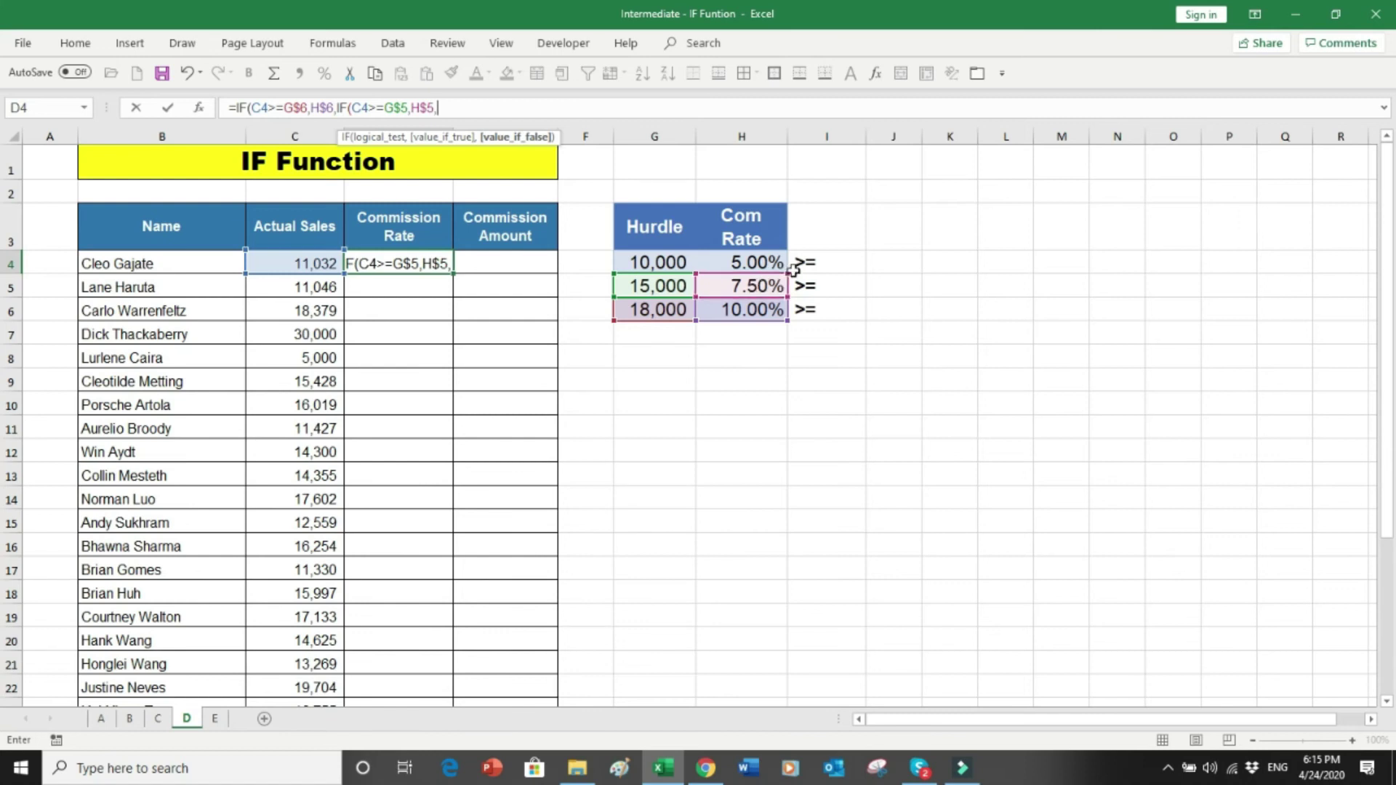
- Add the 5% commission rate H$4 as the nested IF's value if false and complete the D4 formula
left_click(745, 259)
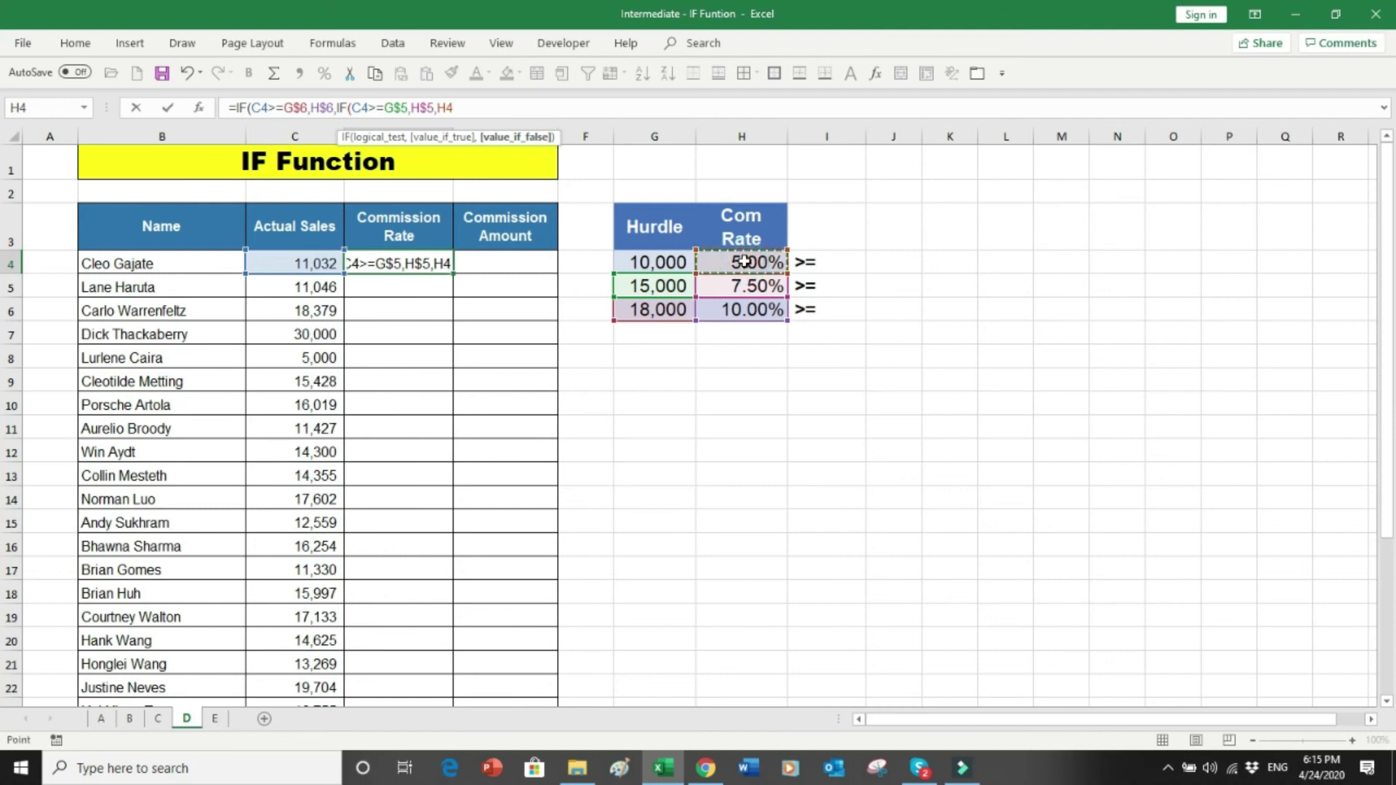
key("F4")
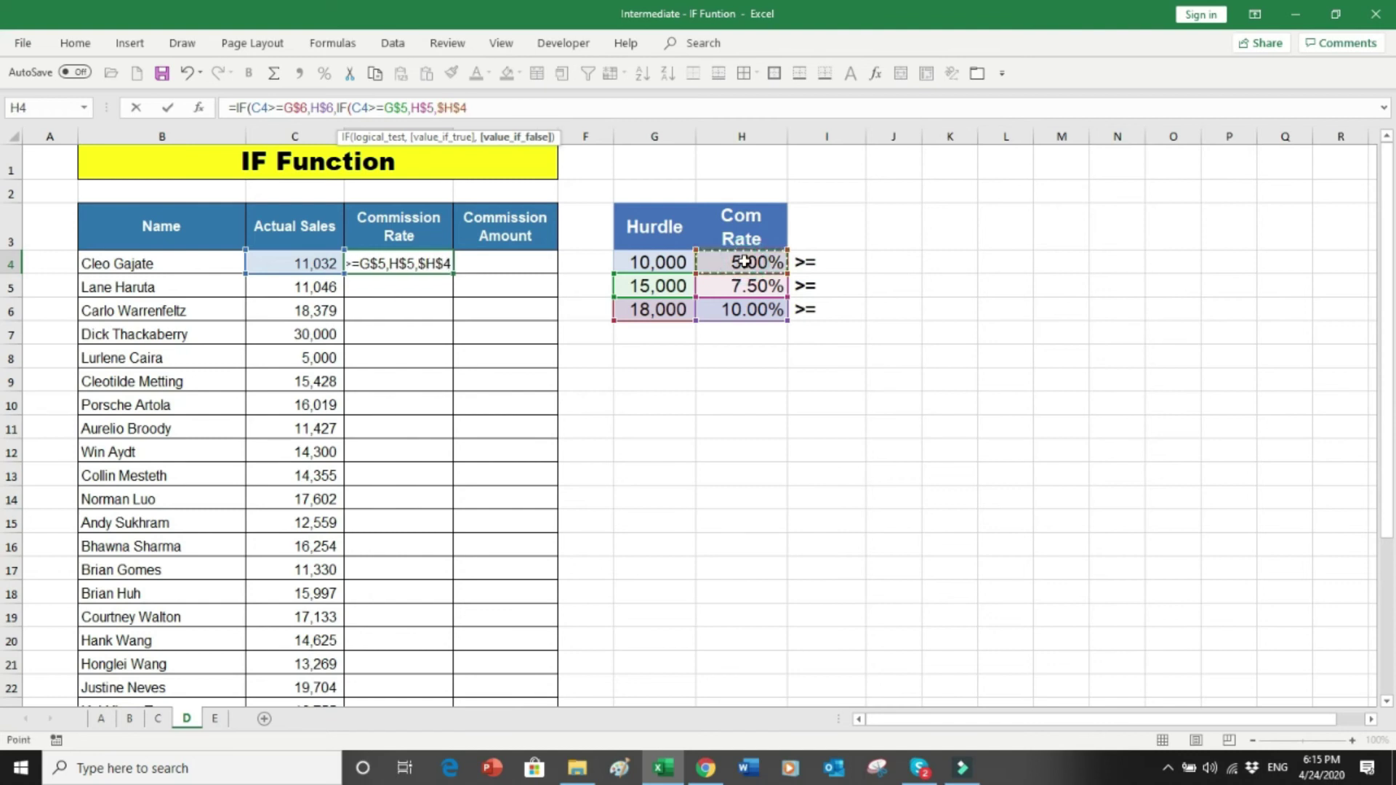
key("F4")
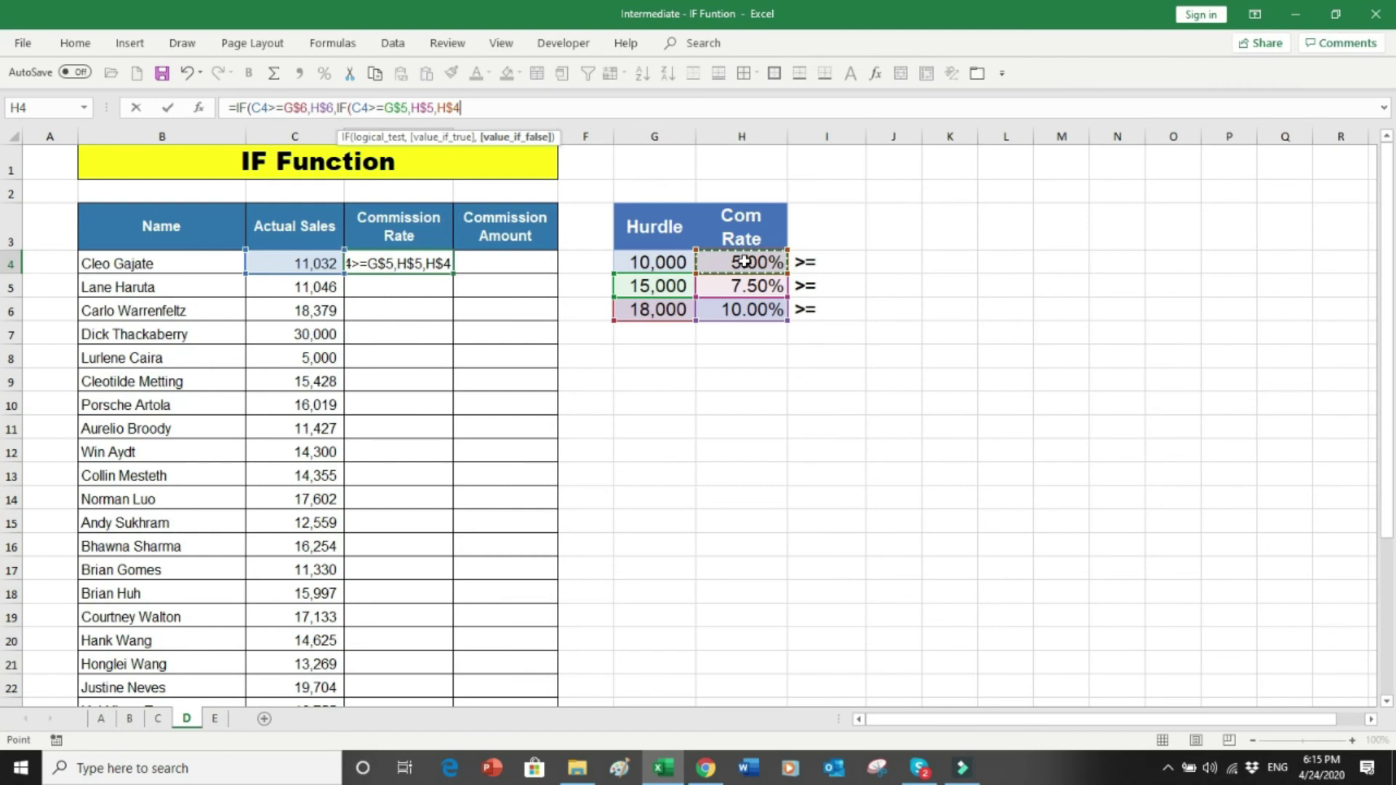
type("))")
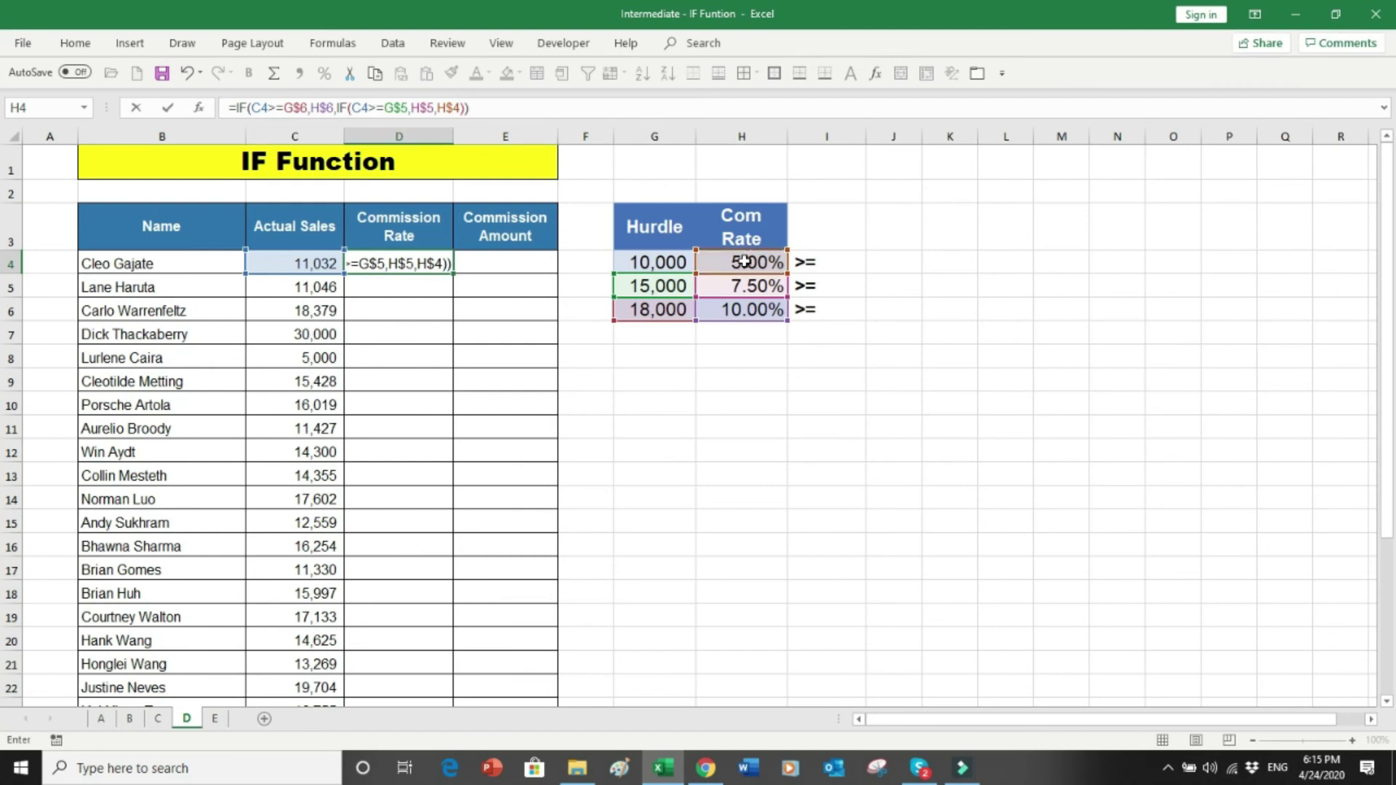
key("Return")
key("Up")
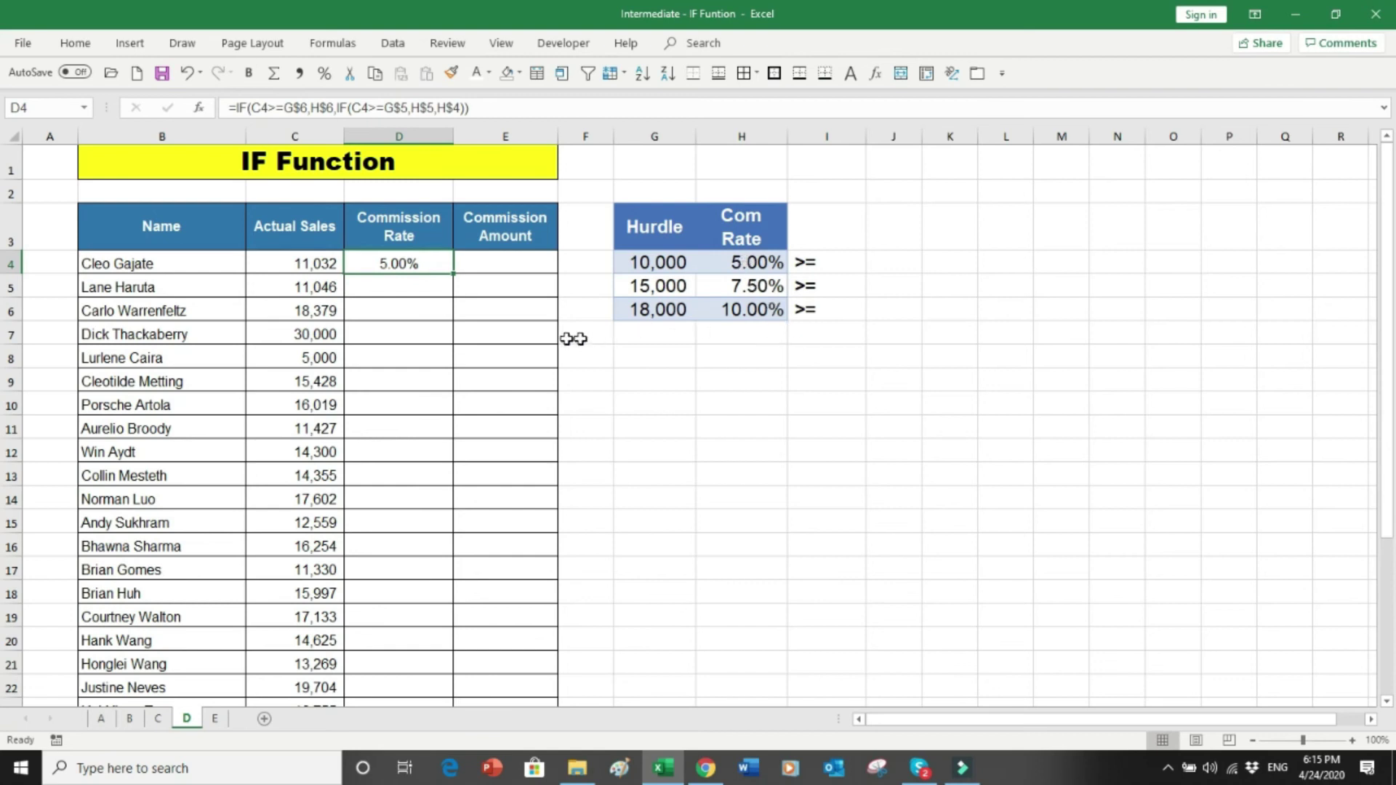
- Fill the D4 formula down the Commission Rate column and check the rates against the actual sales
double_click(454, 274)
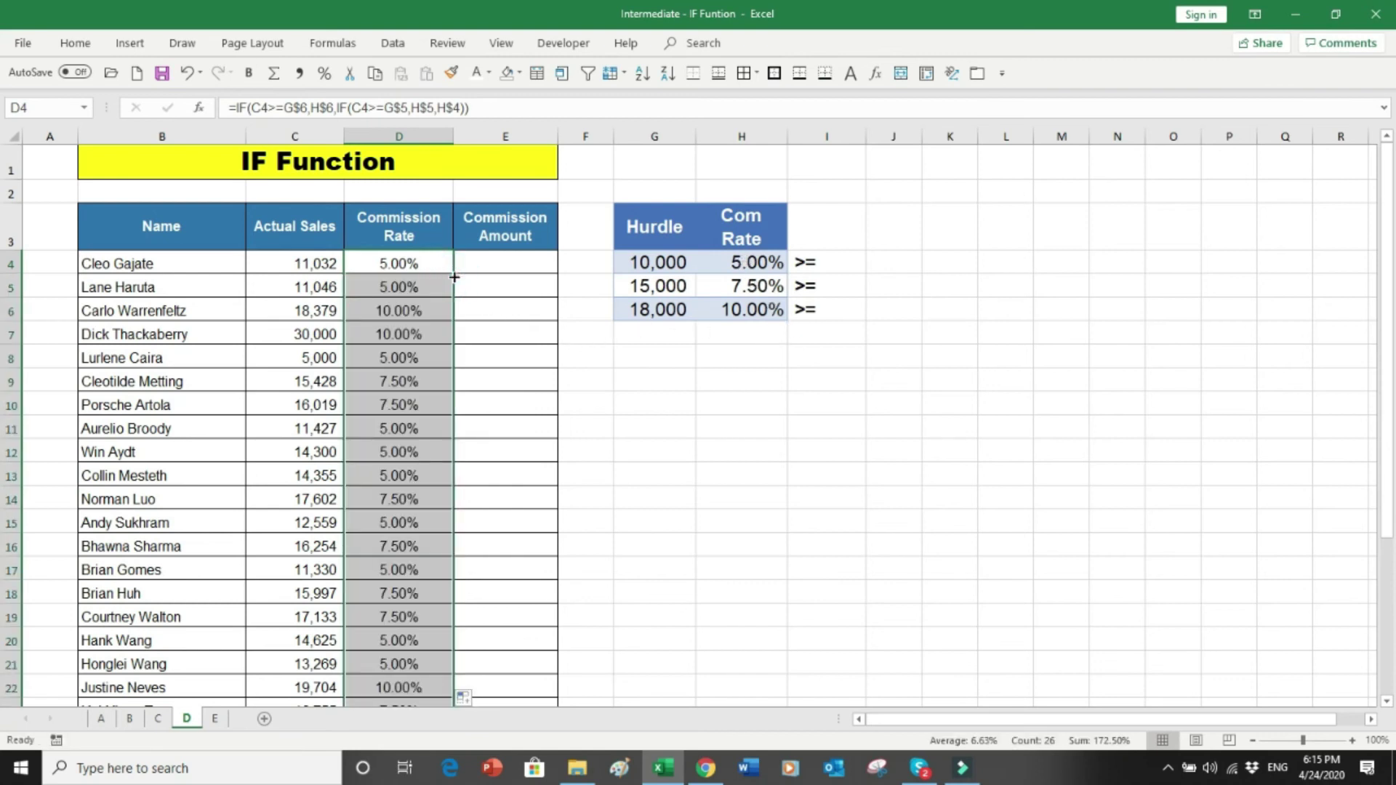
left_click_drag(305, 270, 379, 357)
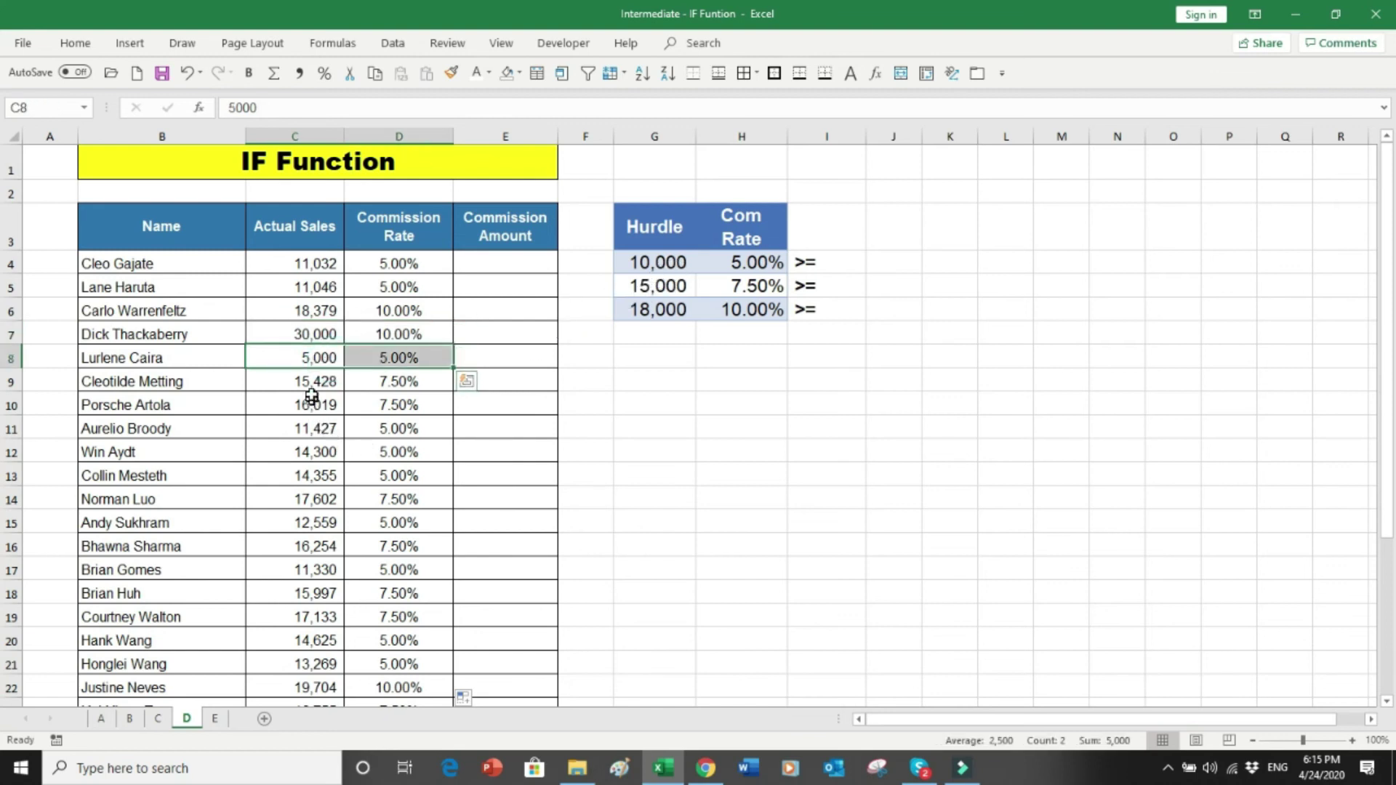
left_click_drag(320, 382, 368, 493)
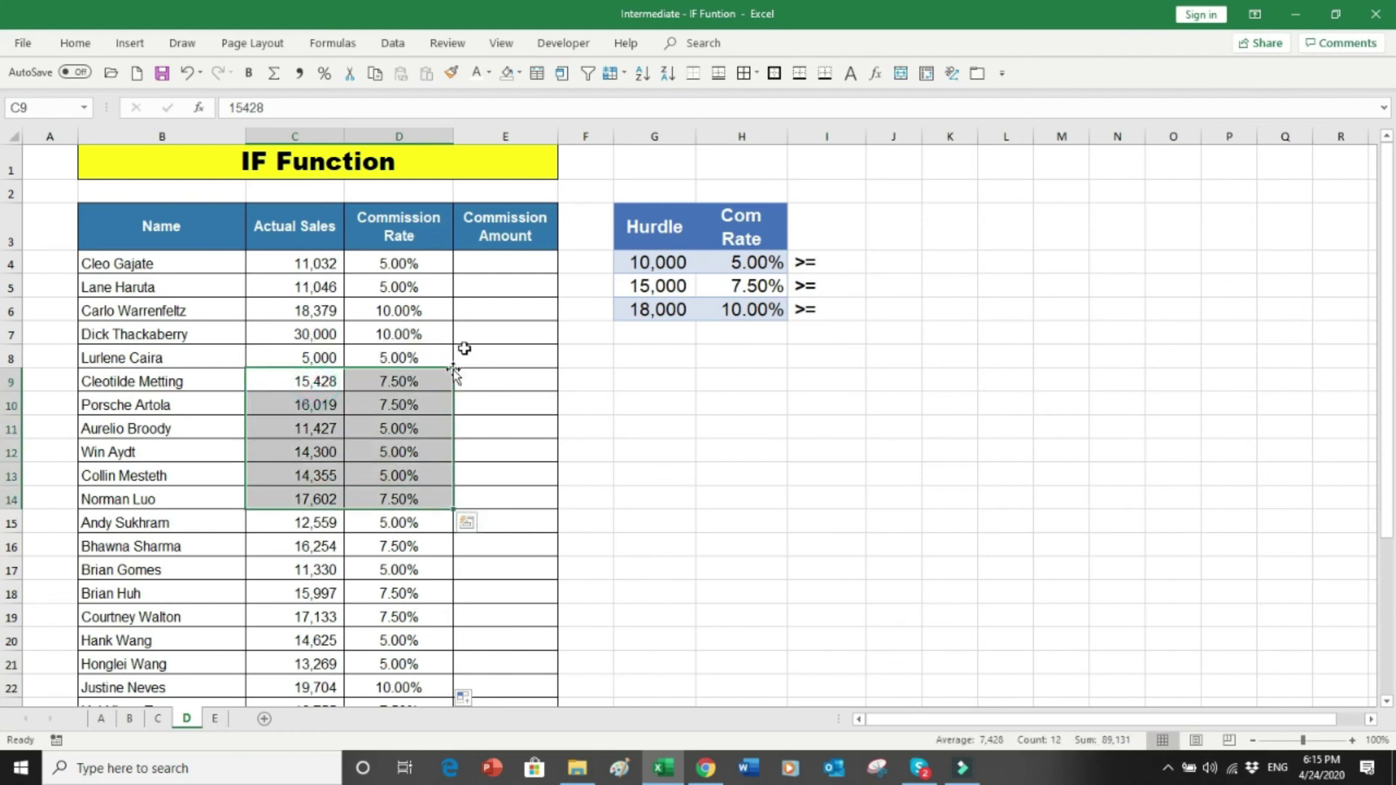
- Calculate the Commission Amount in E4 with =C4*D4 and fill the formula down the column
left_click(502, 264)
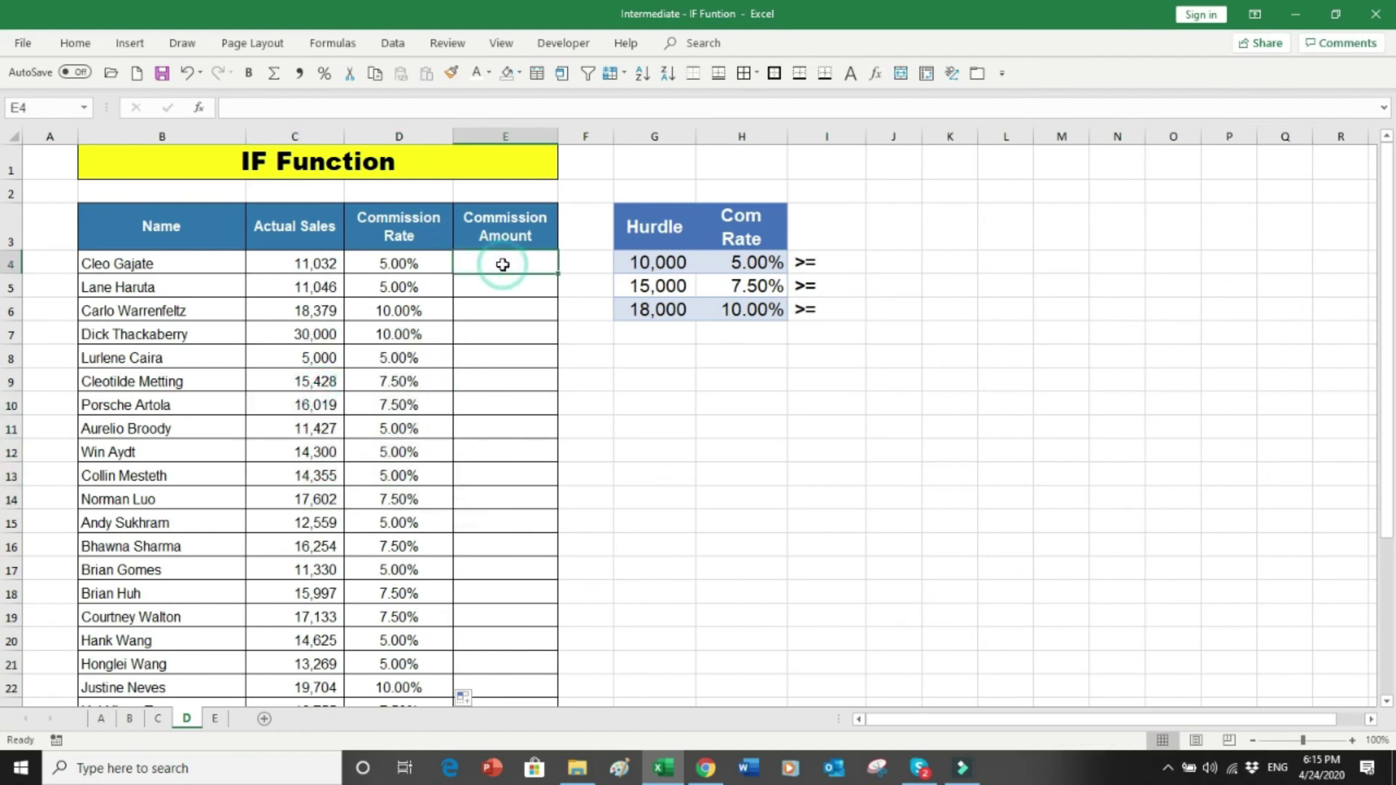
type("=")
key("Left")
key("Left")
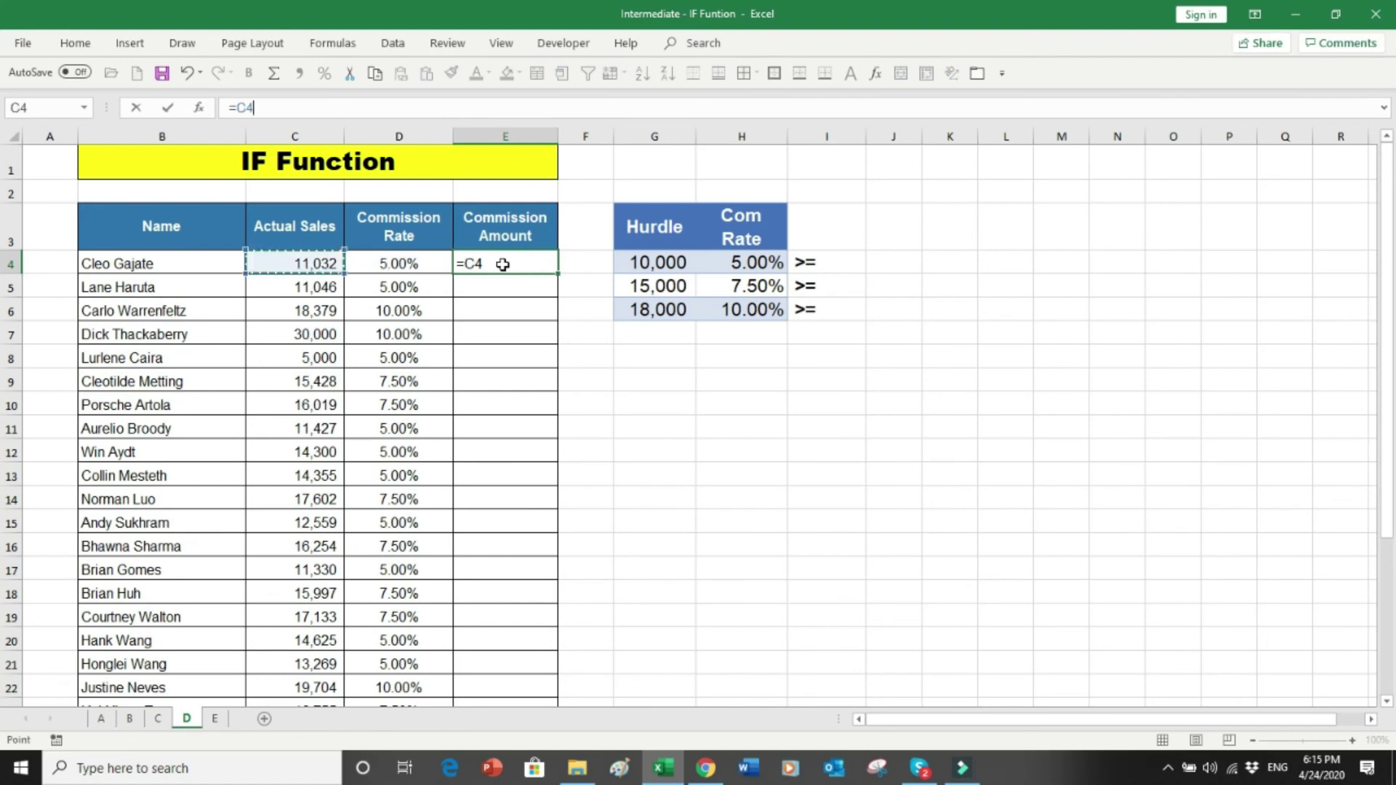
type("*")
key("Left")
key("Return")
left_click(513, 264)
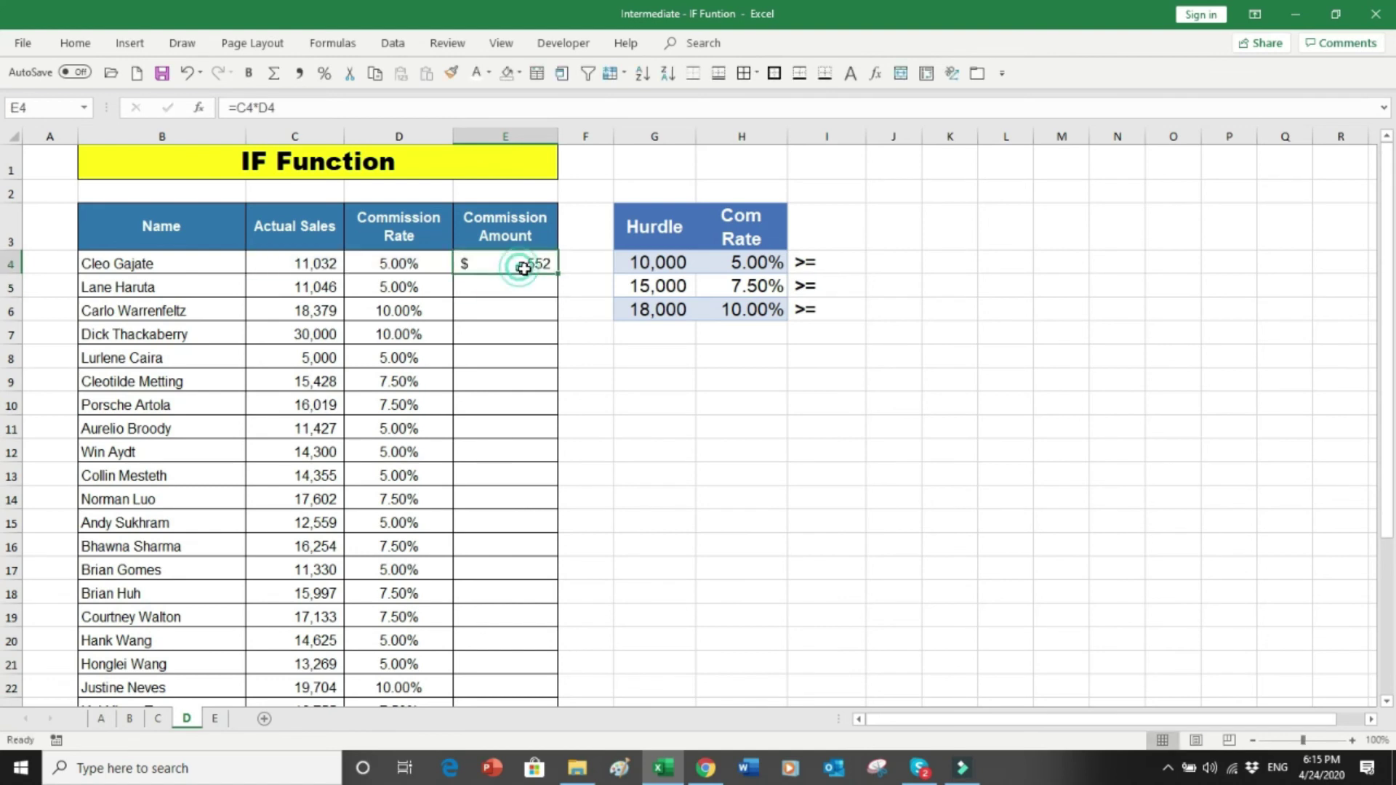
double_click(558, 276)
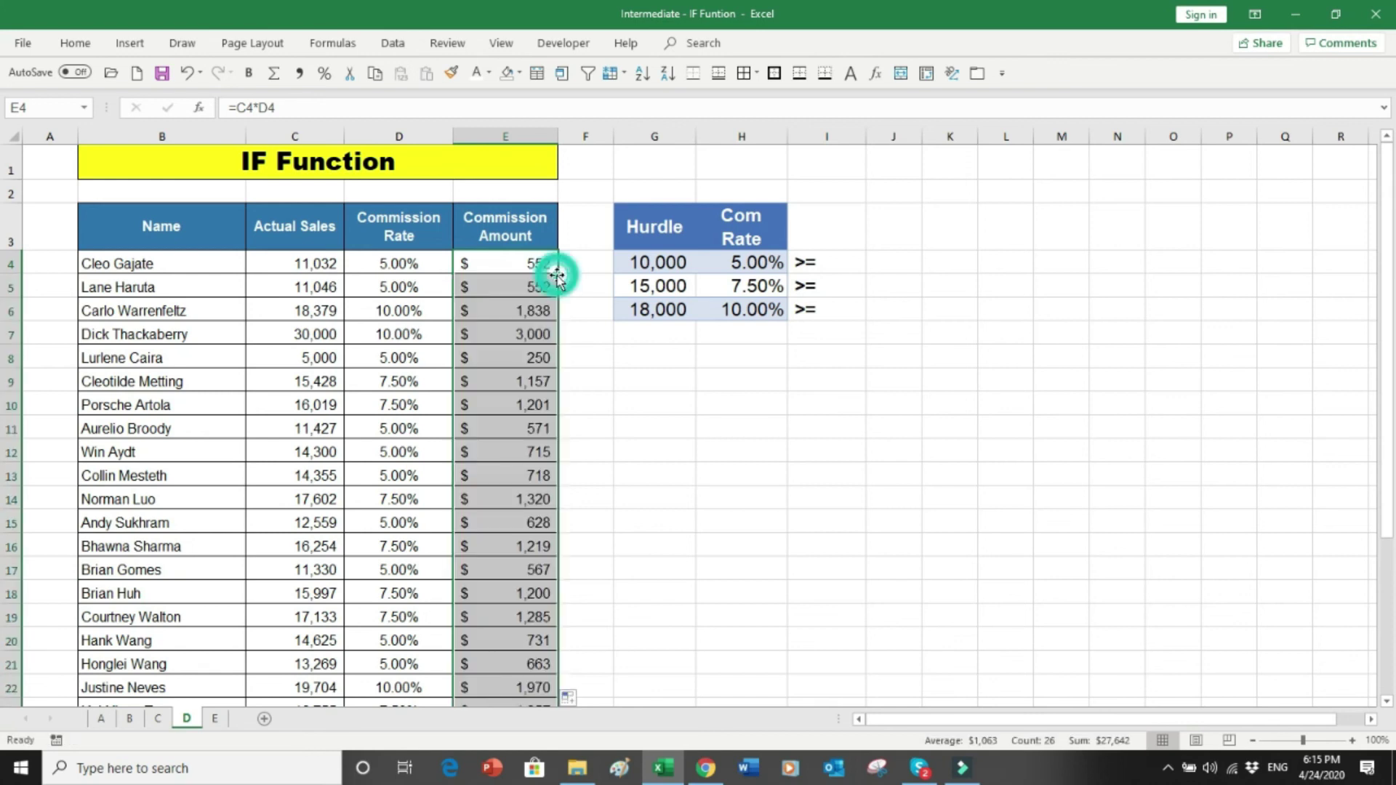
- Review the Commission Amount column down to its last row and total, and return to its header
key("Down")
key("Down")
key("Down")
key("Down")
key("Down")
key("Down")
key("Down")
key("Down")
key("Down")
key("Down")
key("Down")
key("Down")
key("Down")
key("Down")
key("Down")
key("Down")
key("Down")
key("Down")
key("Down")
key("Down")
key("Down")
key("Down")
key("Down")
key("Down")
key("Down")
key("Down")
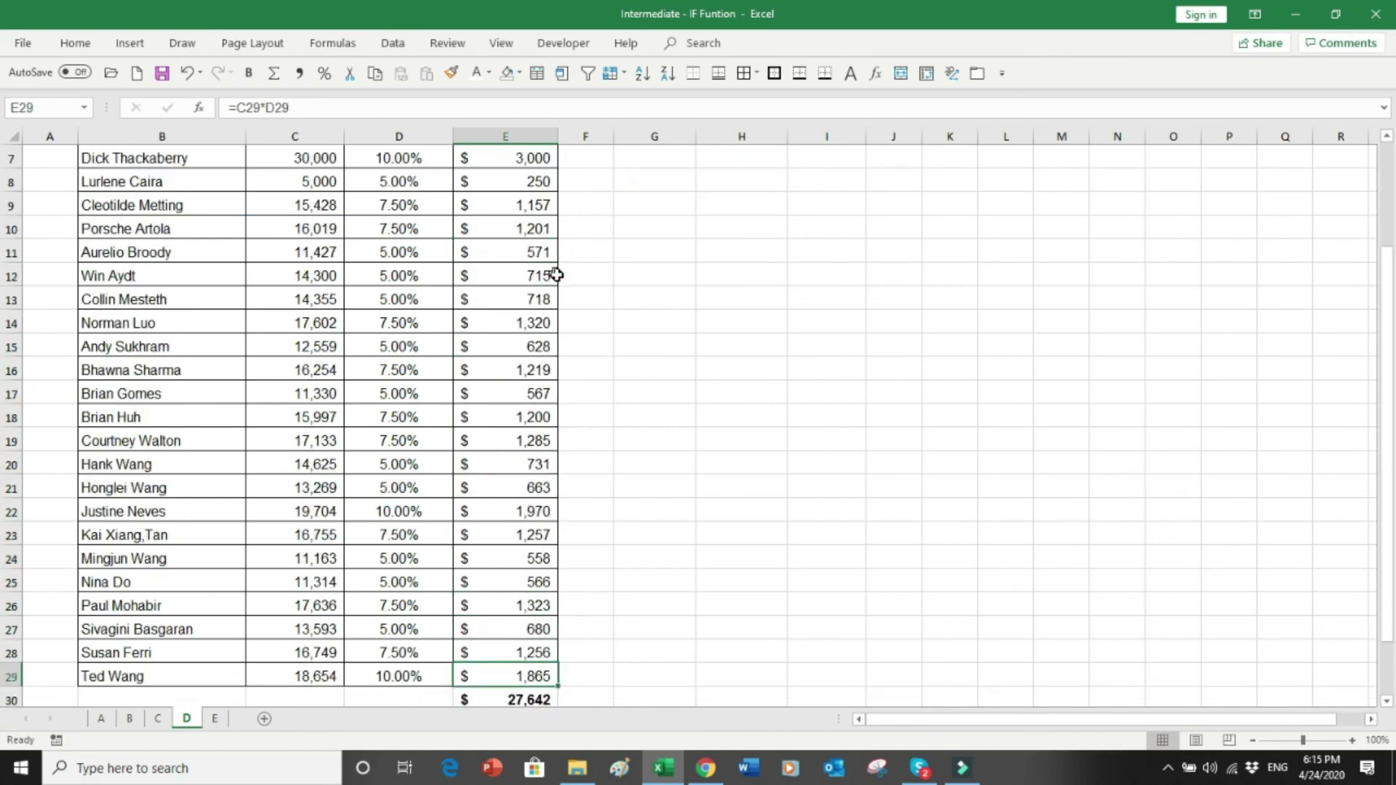
key("Up")
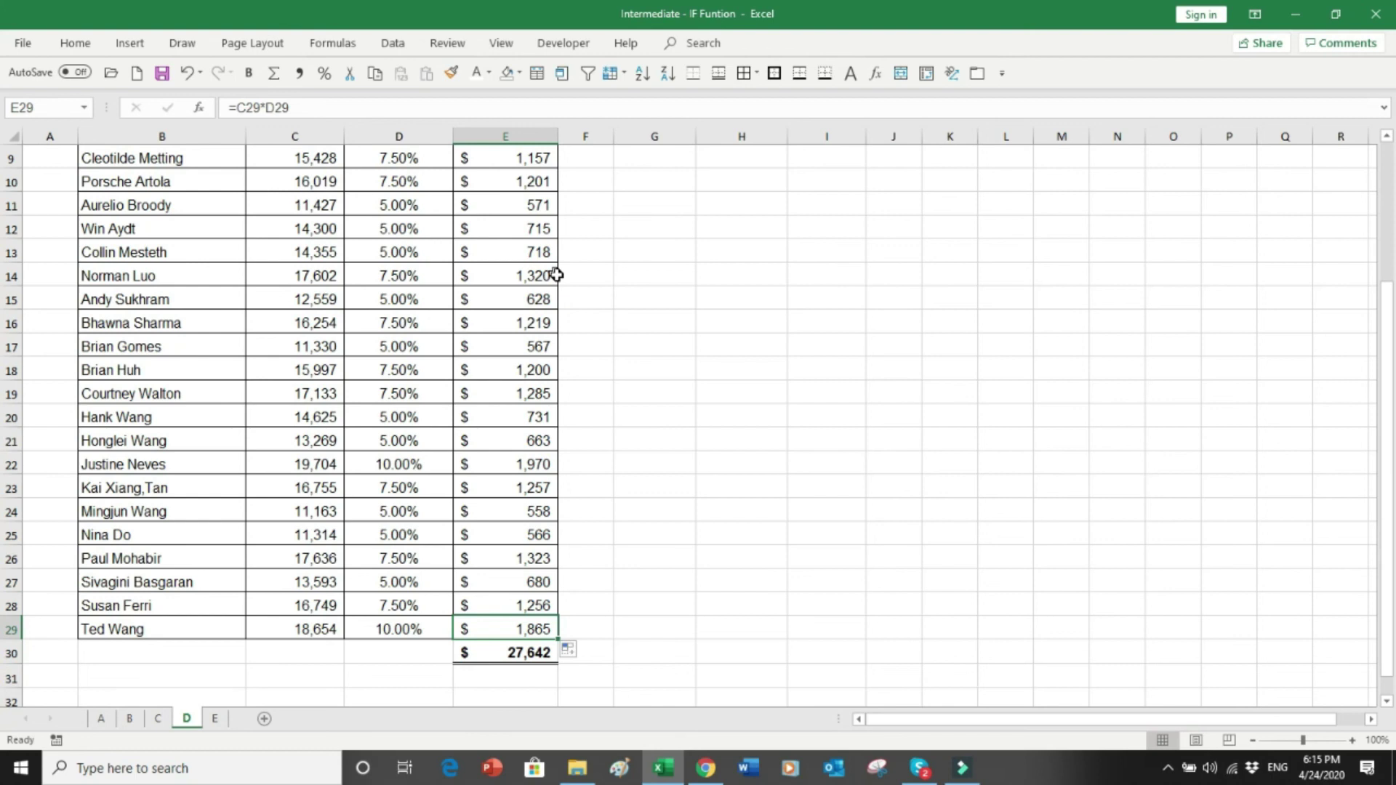
key("ctrl+Up")
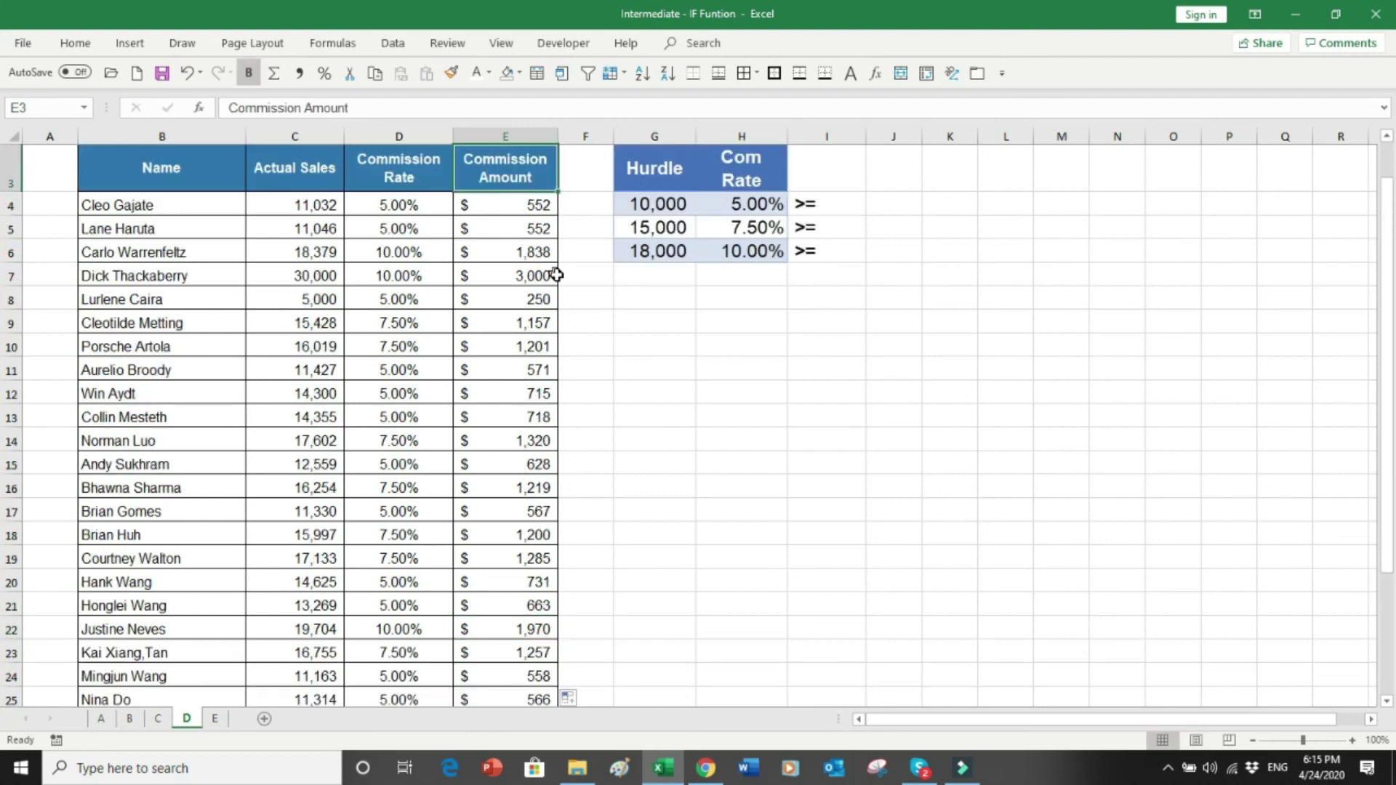
- Open sheet E and highlight cells in the Acceptable ?, Student and Times (Minutes) columns to review the exercise
left_click(215, 720)
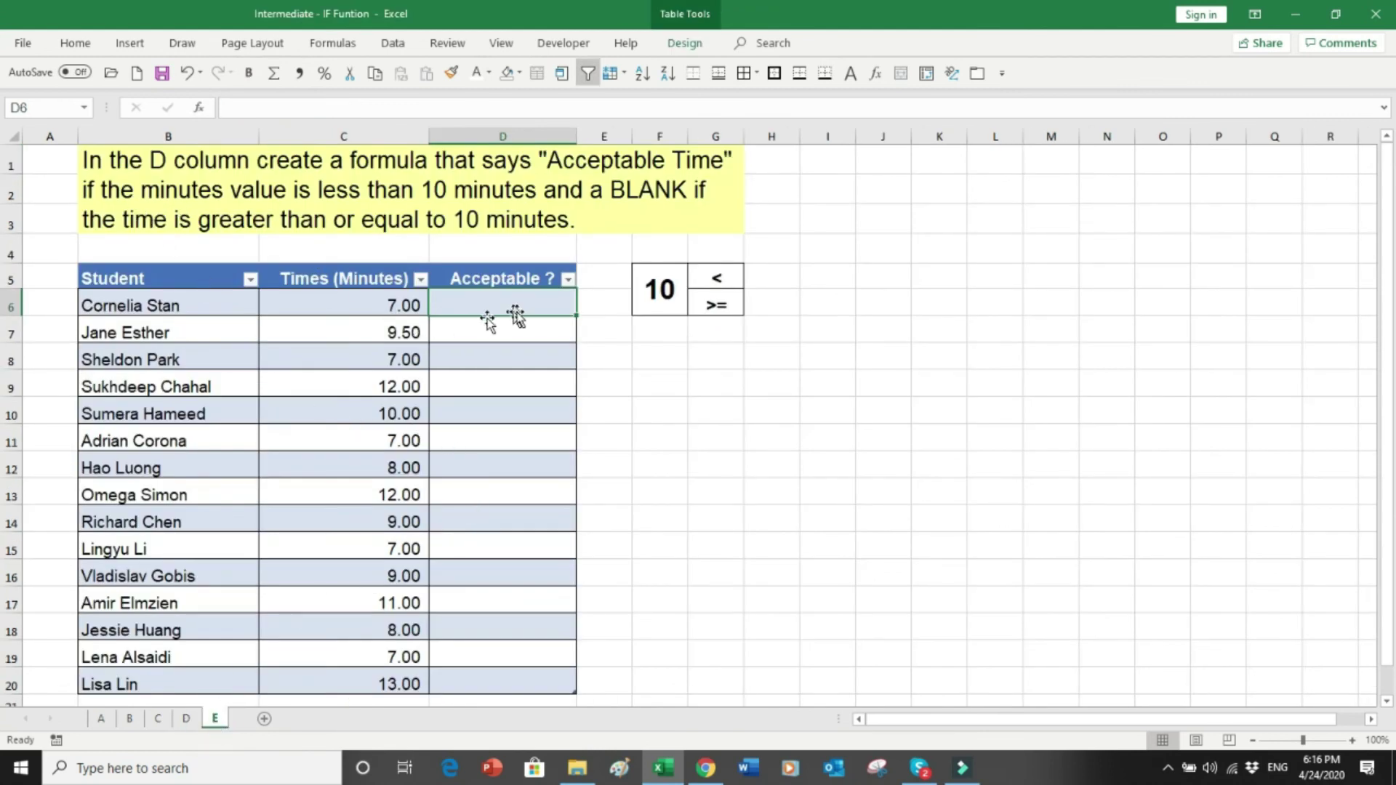
left_click_drag(513, 314, 507, 492)
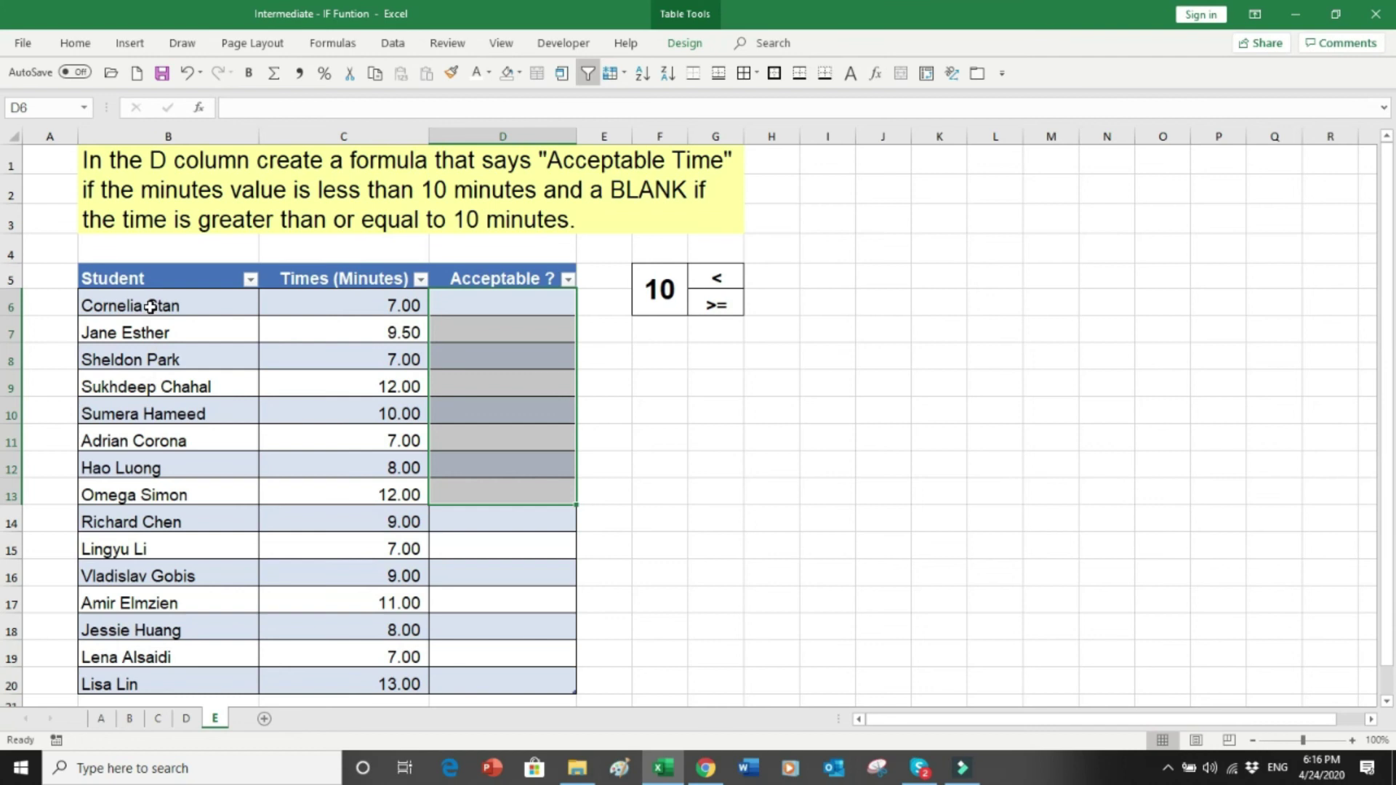
left_click_drag(133, 281, 148, 578)
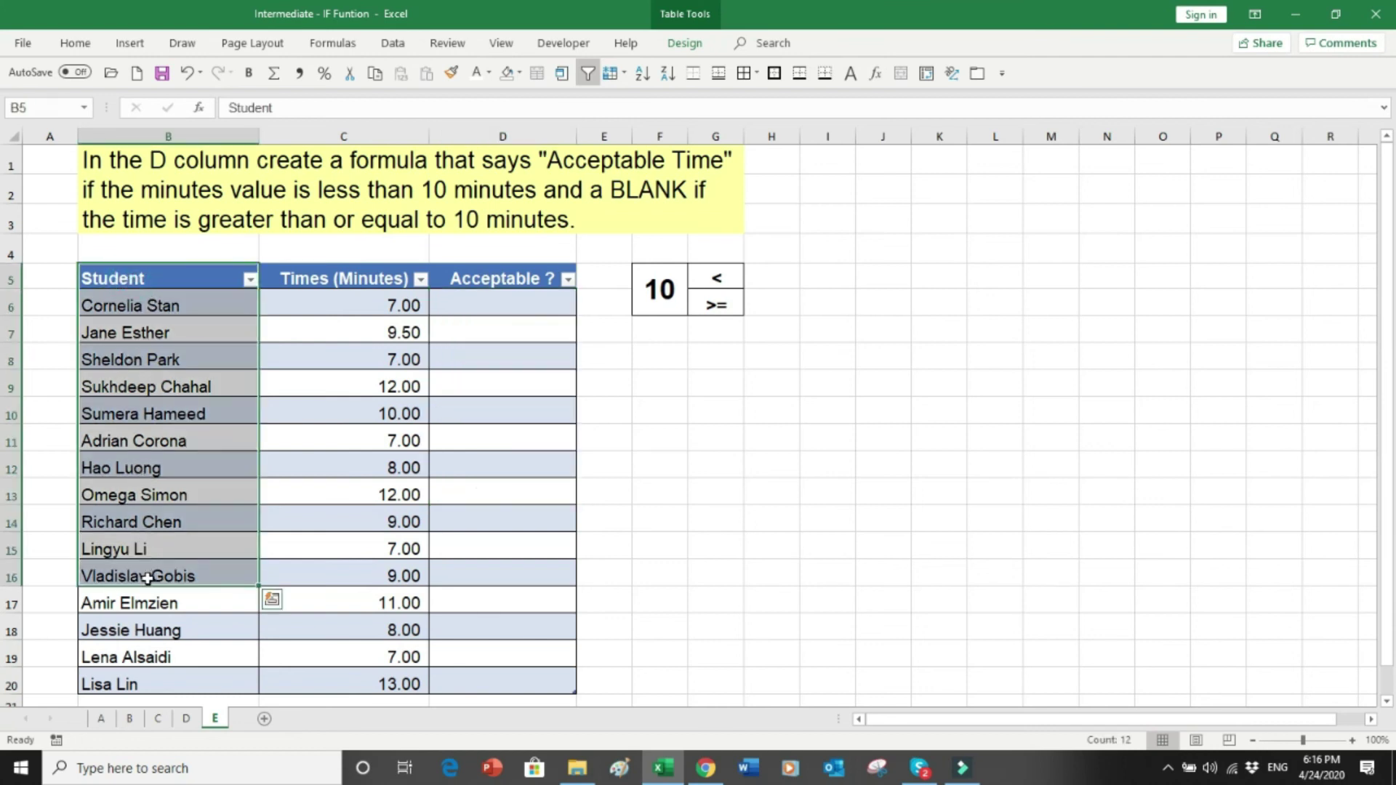
left_click_drag(344, 315, 331, 619)
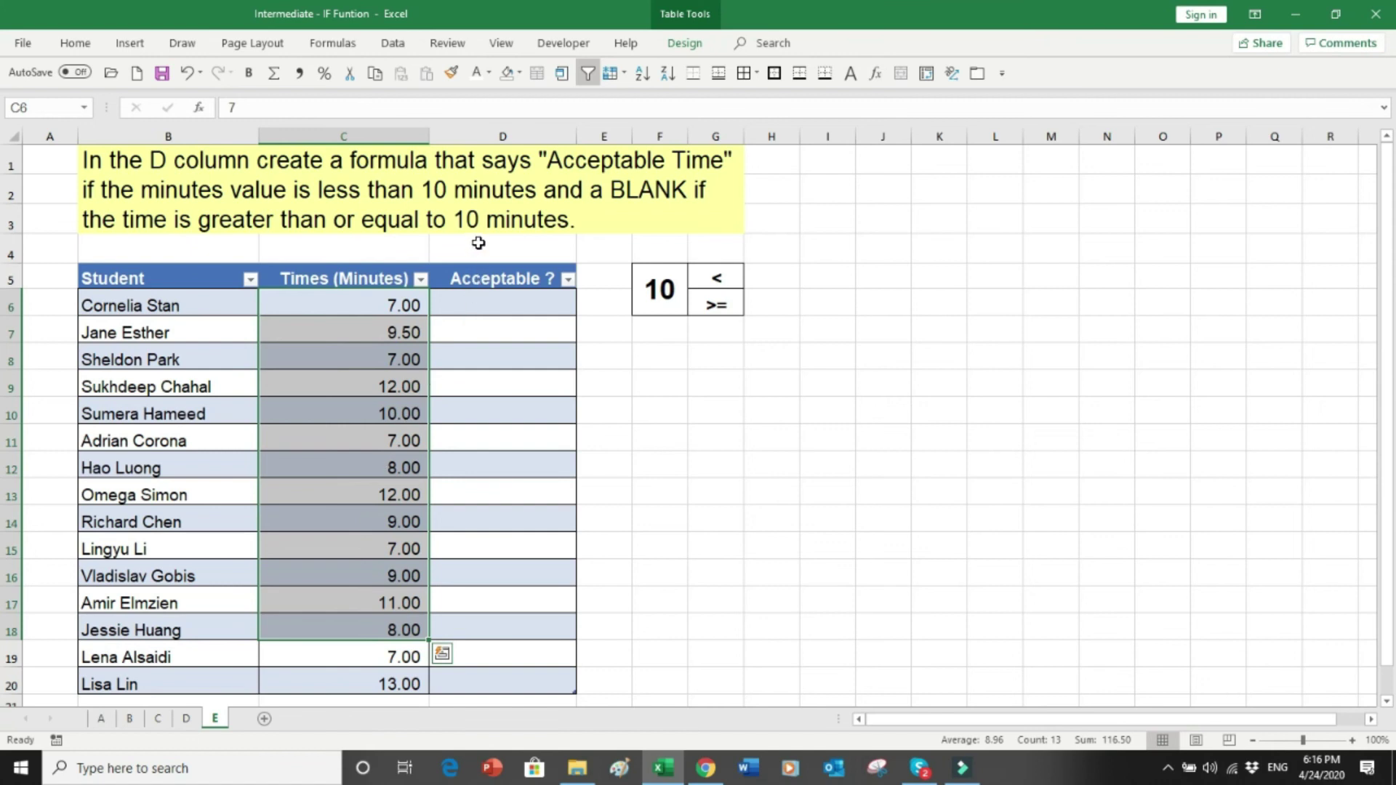
- Start an IF formula in D6 of the Acceptable ? column with the logical test [@[Times (Minutes)]]<=F$5
left_click(477, 303)
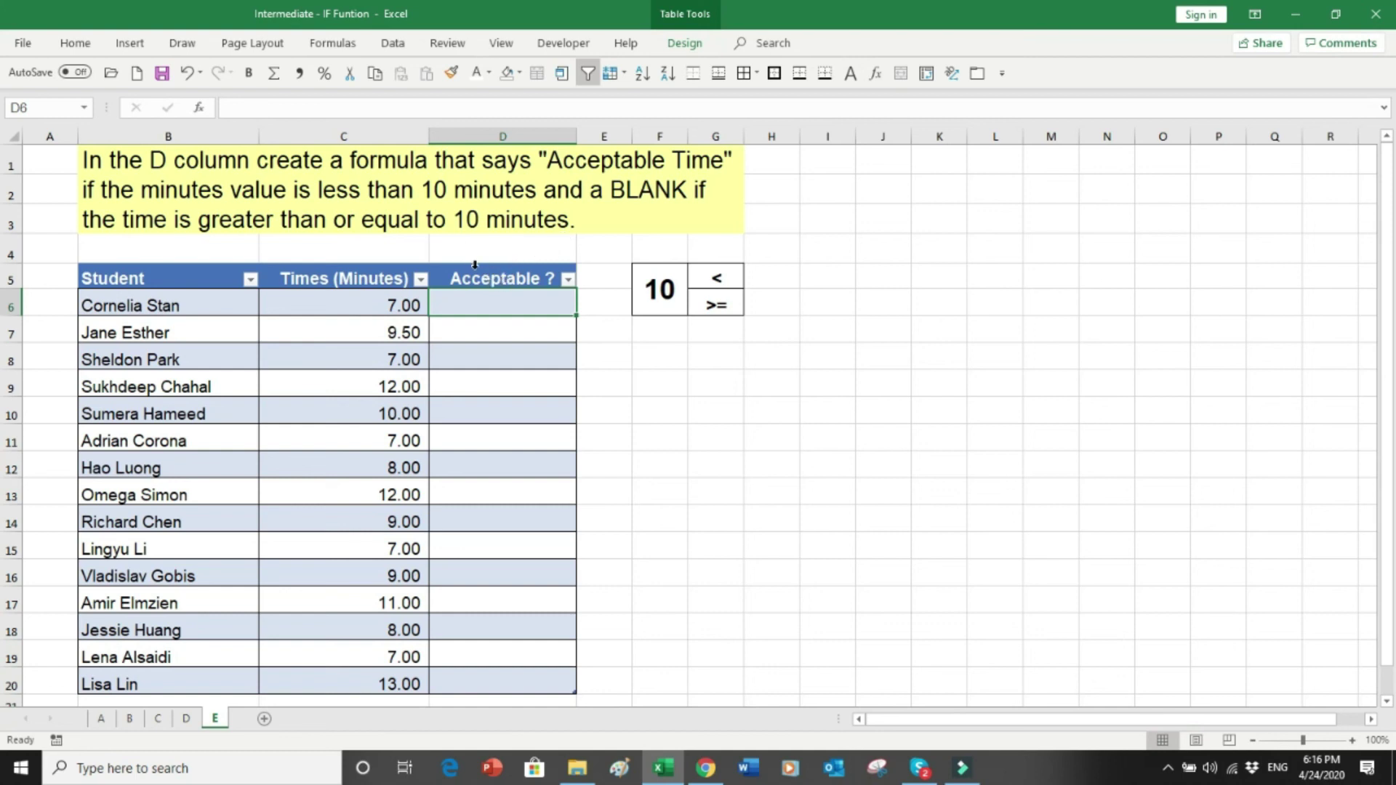
type("=")
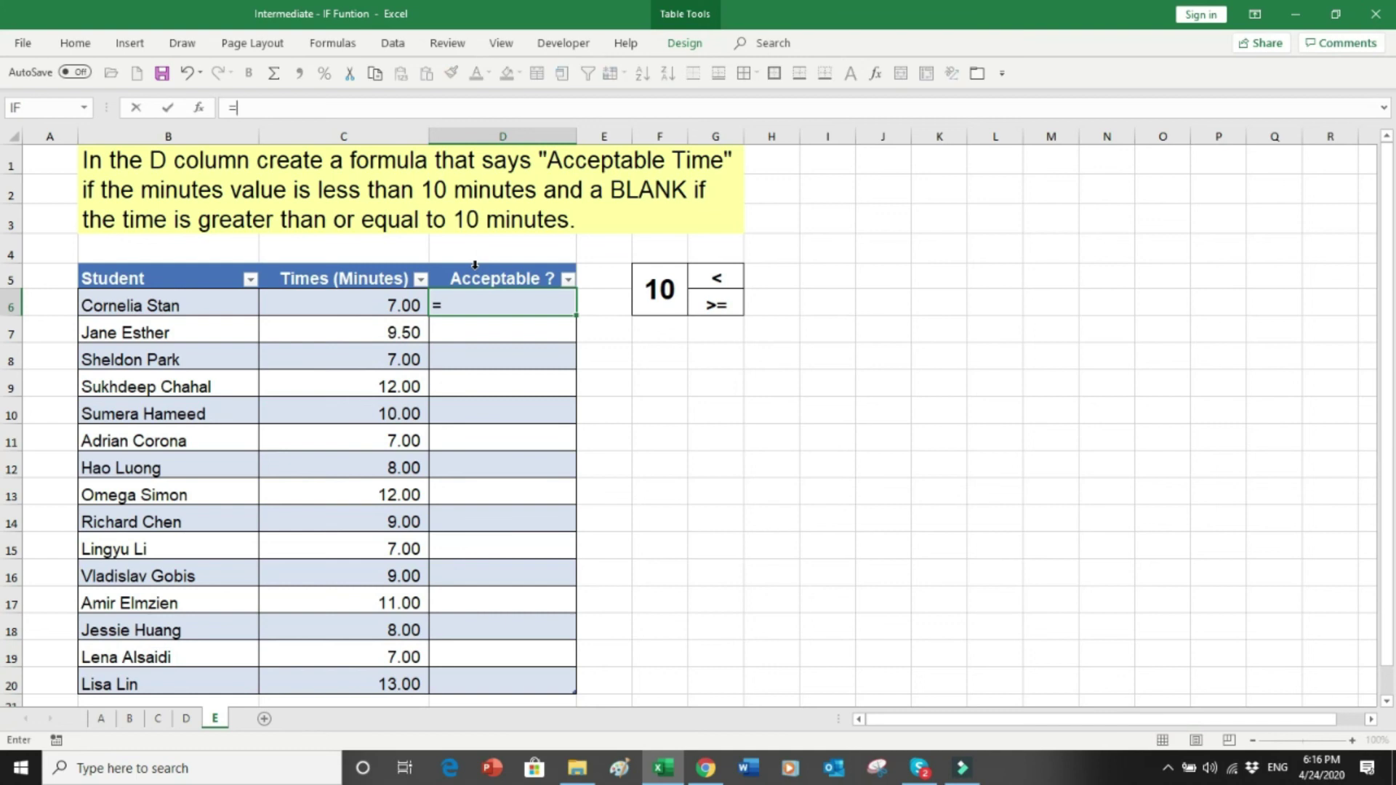
type("IF(")
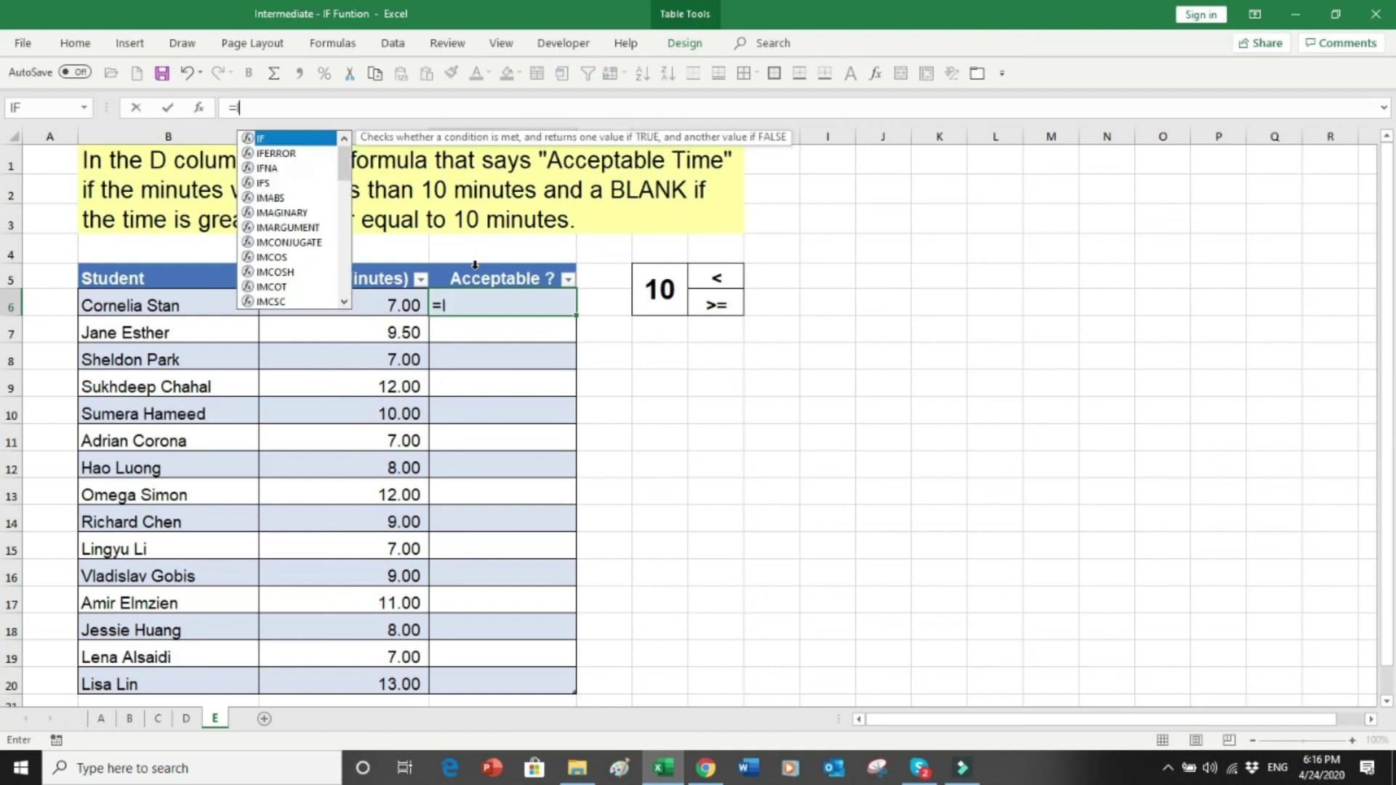
left_click(379, 304)
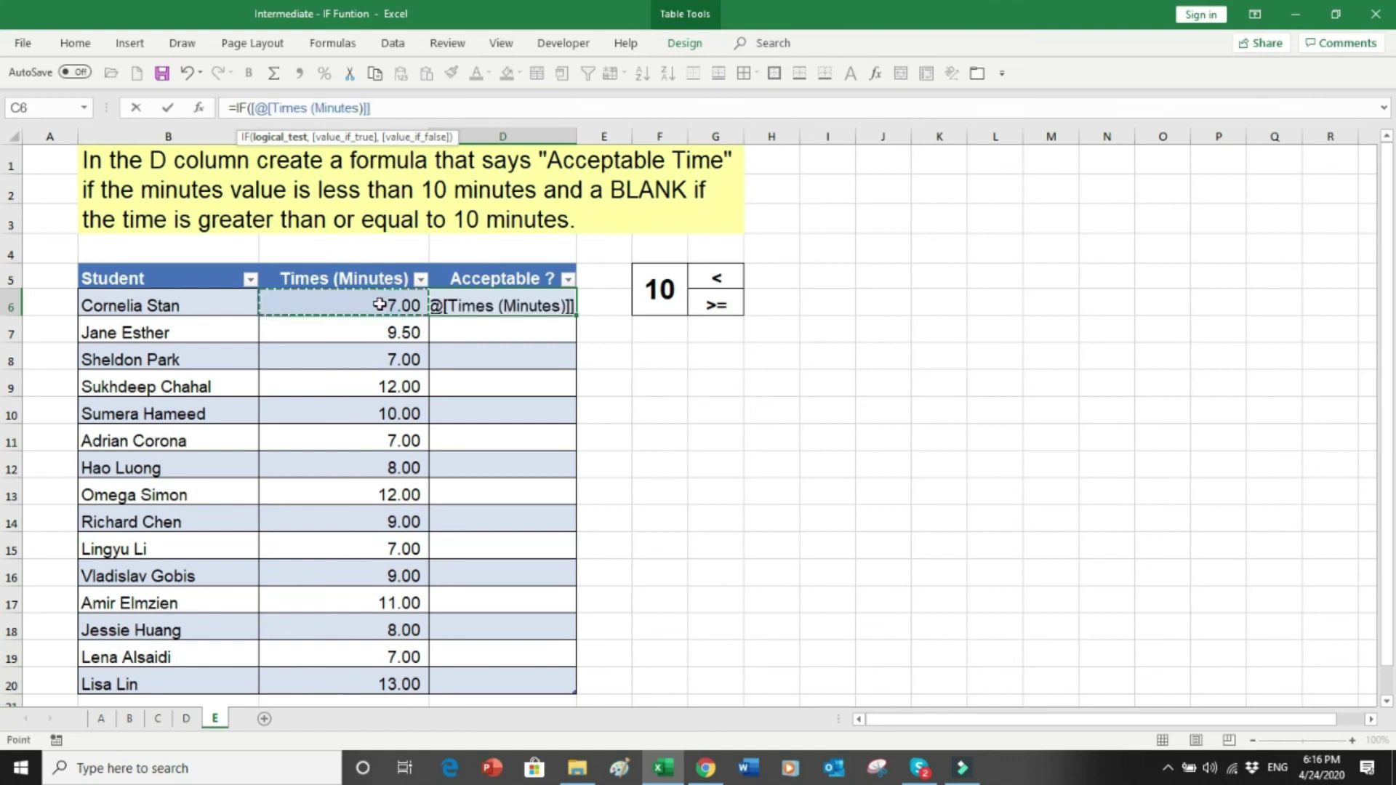
type("<")
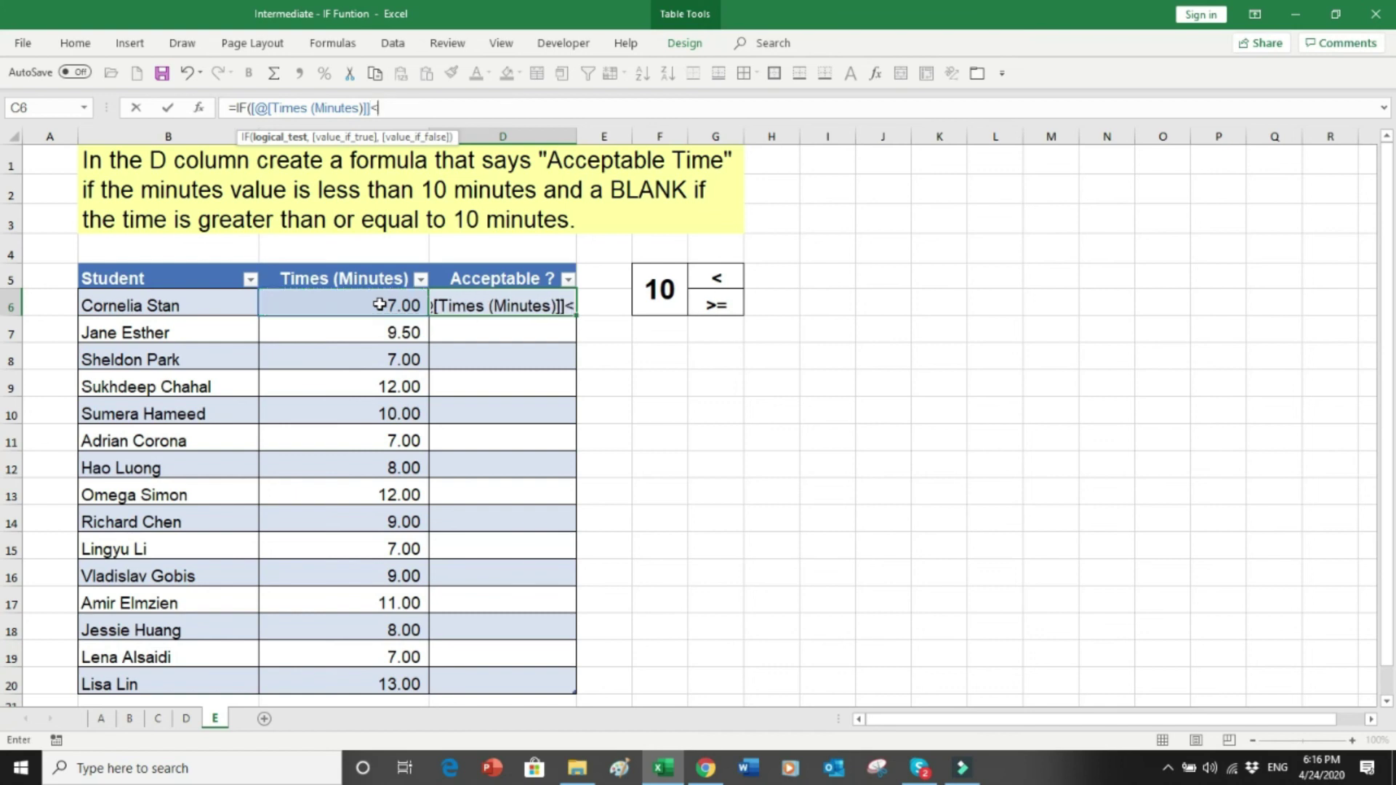
type("=")
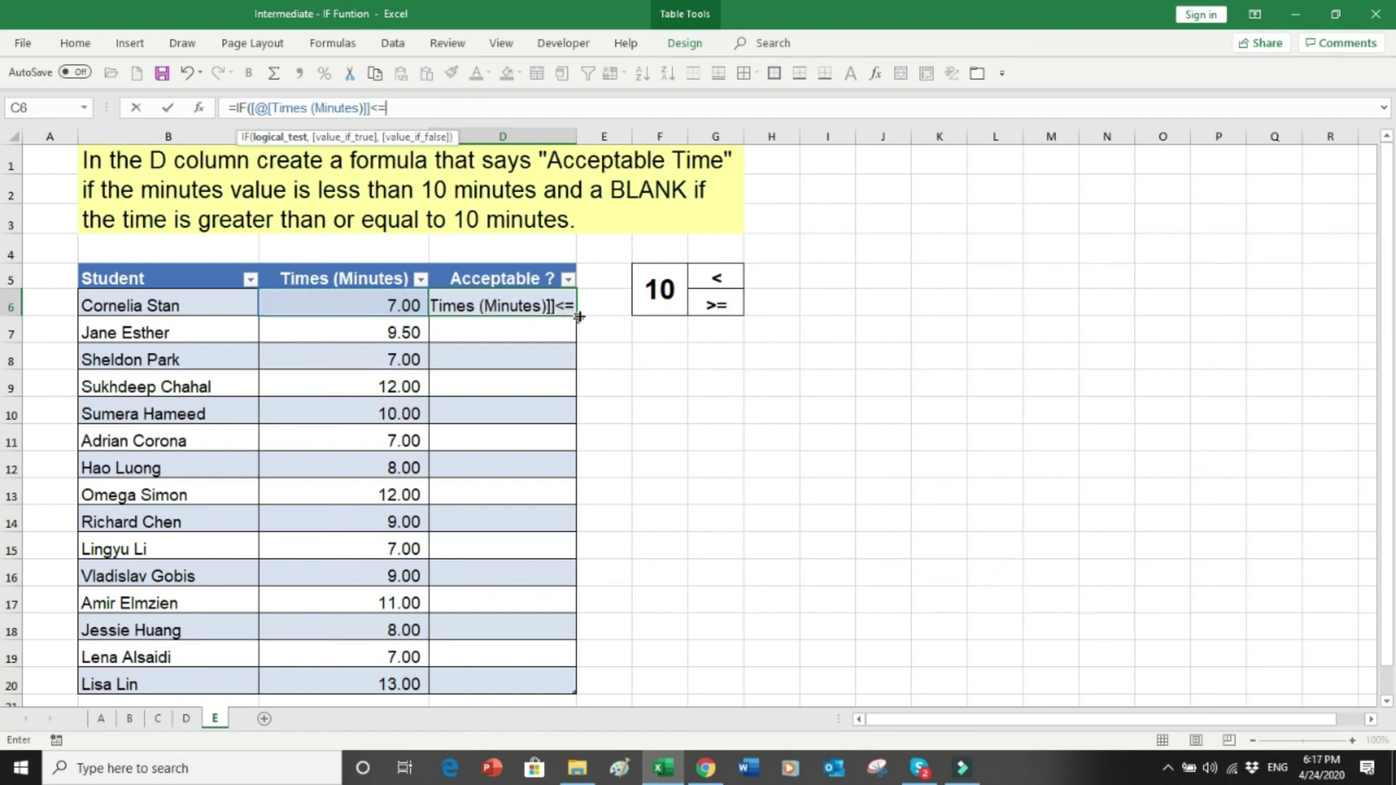
left_click(647, 301)
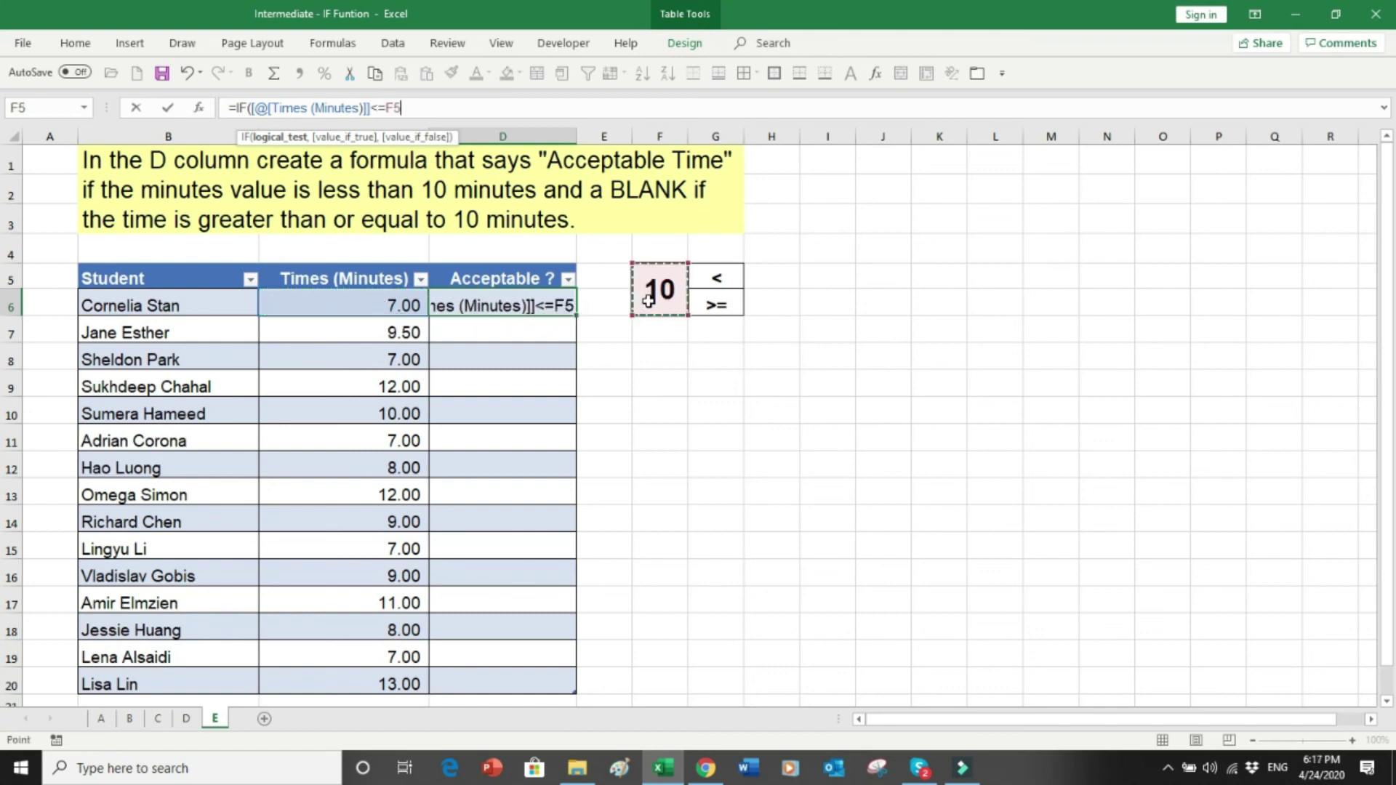
key("F4")
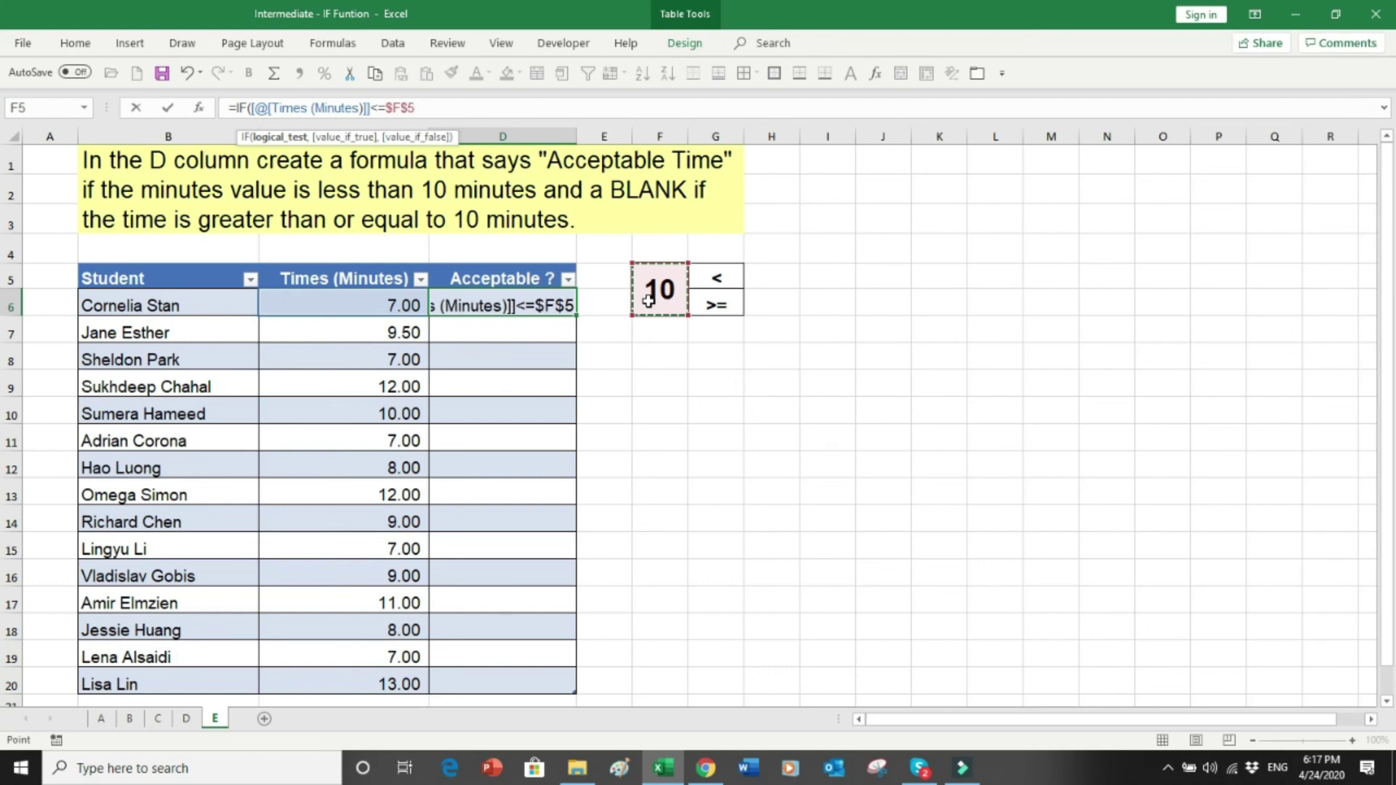
key("F4")
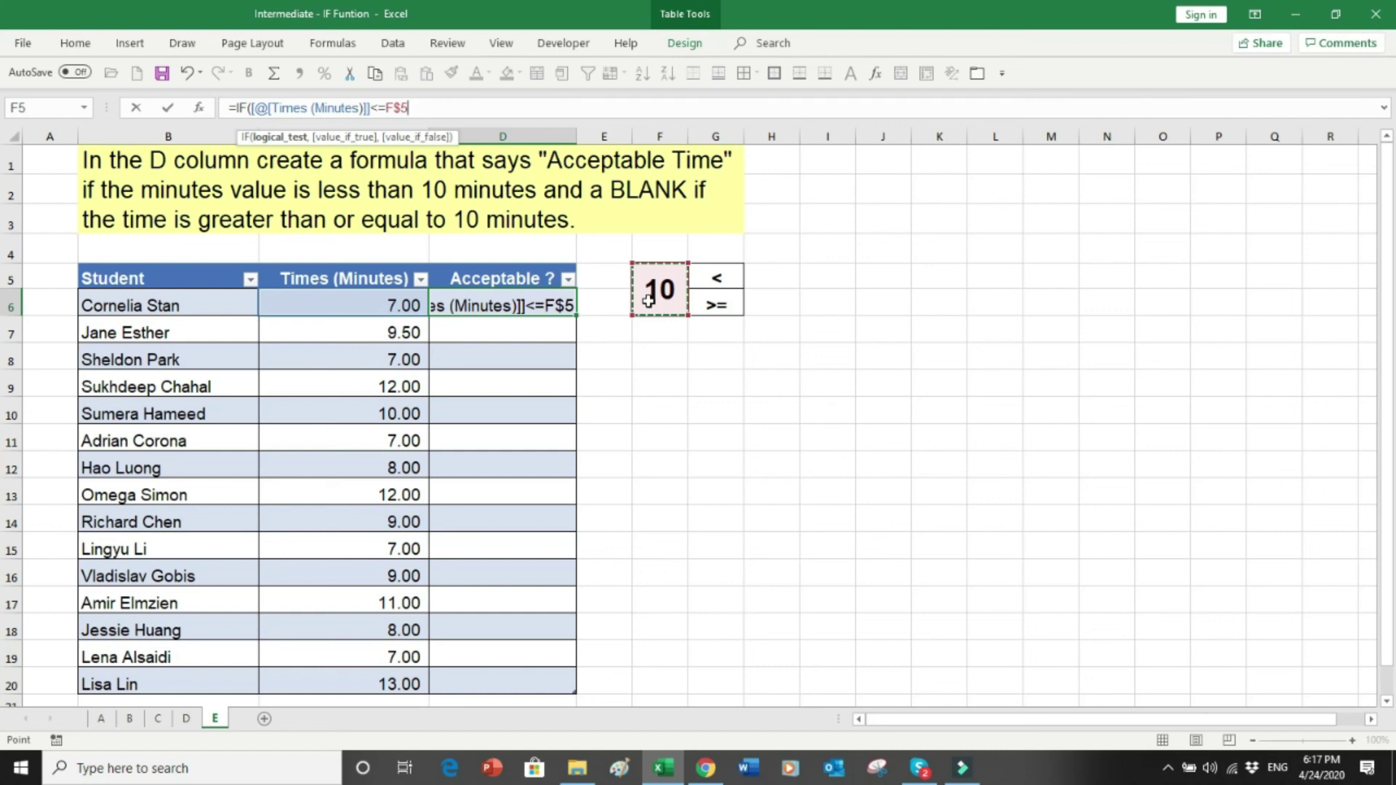
type(",")
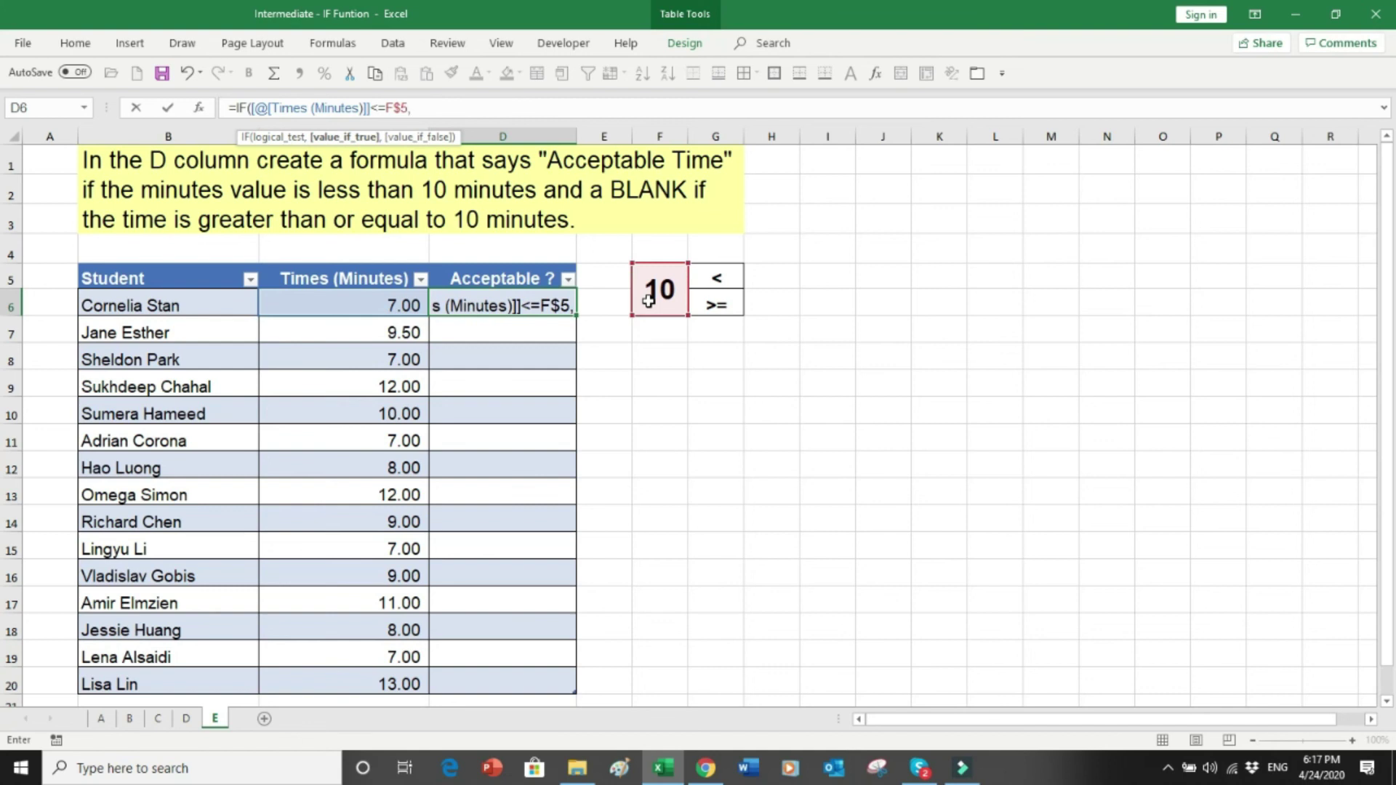
- Complete the D6 formula with "Acceptable Time" as the value if true and quoted blank spaces as the value if false
type("\"Acceptable")
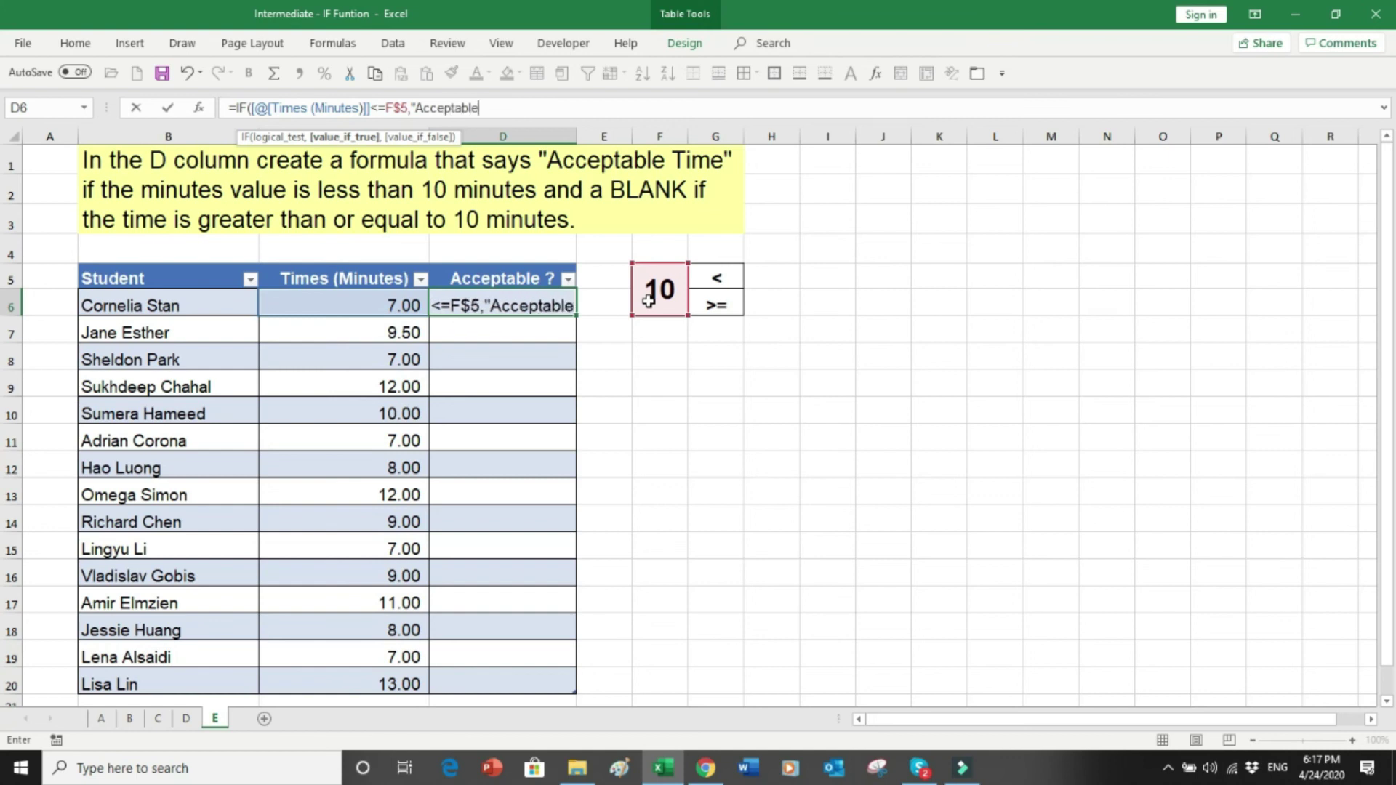
type(" Time")
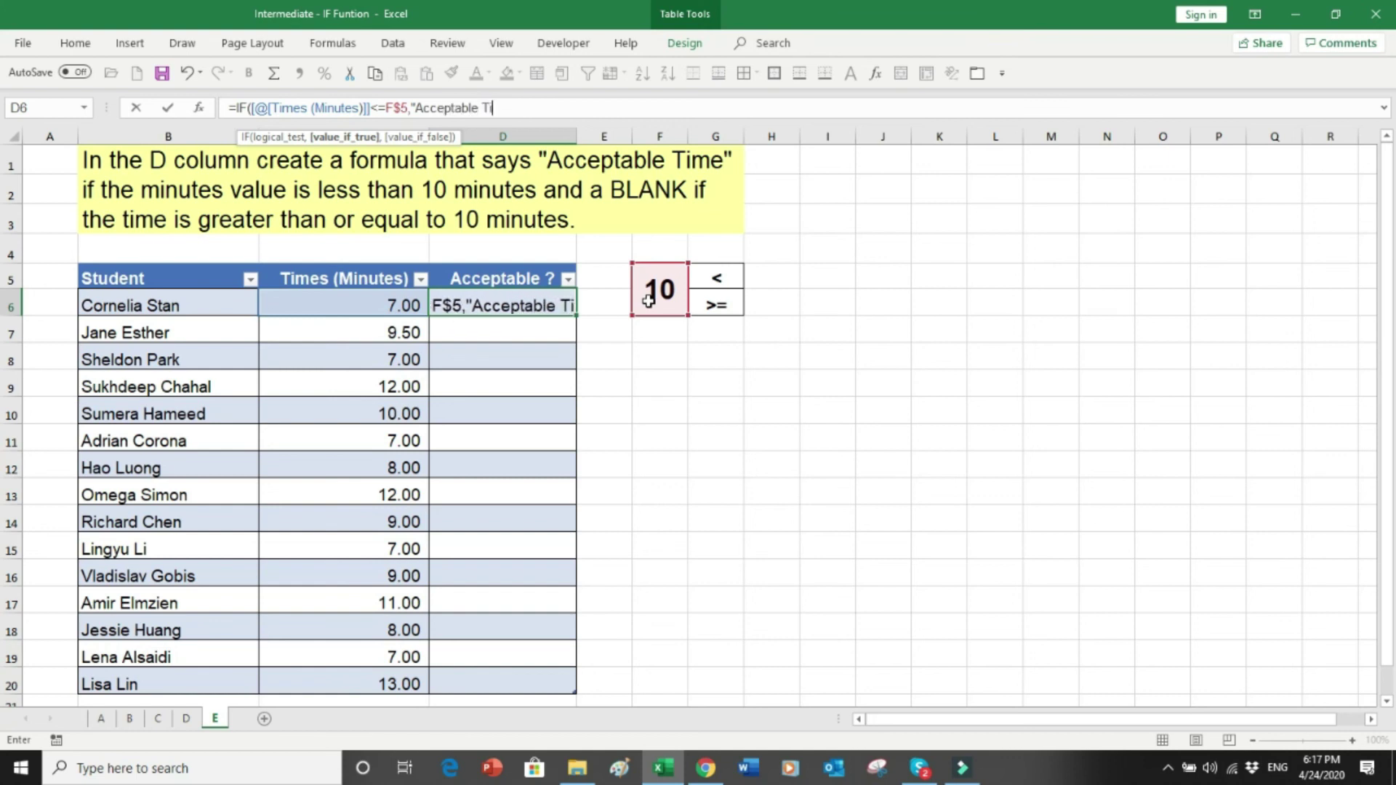
type("\"")
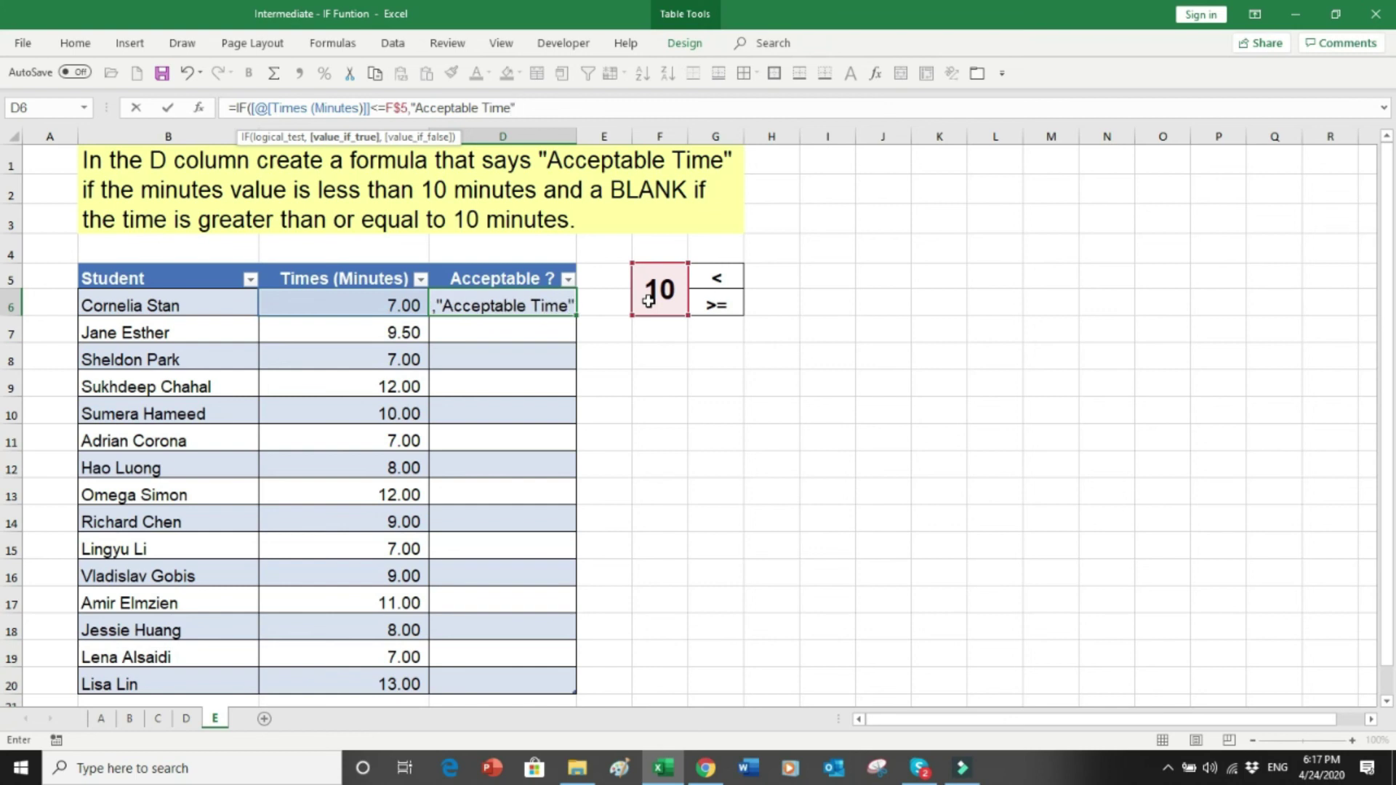
type(",")
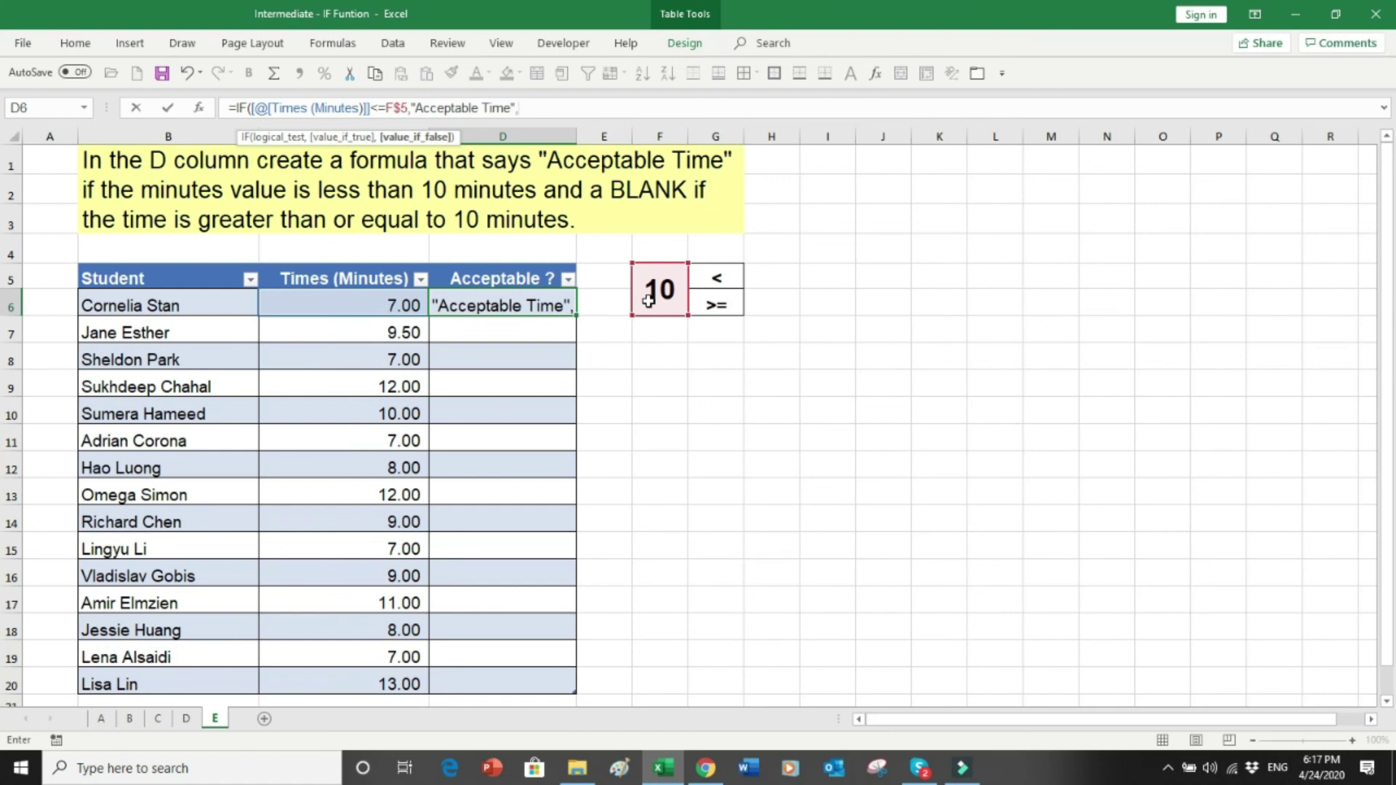
type("\" \"")
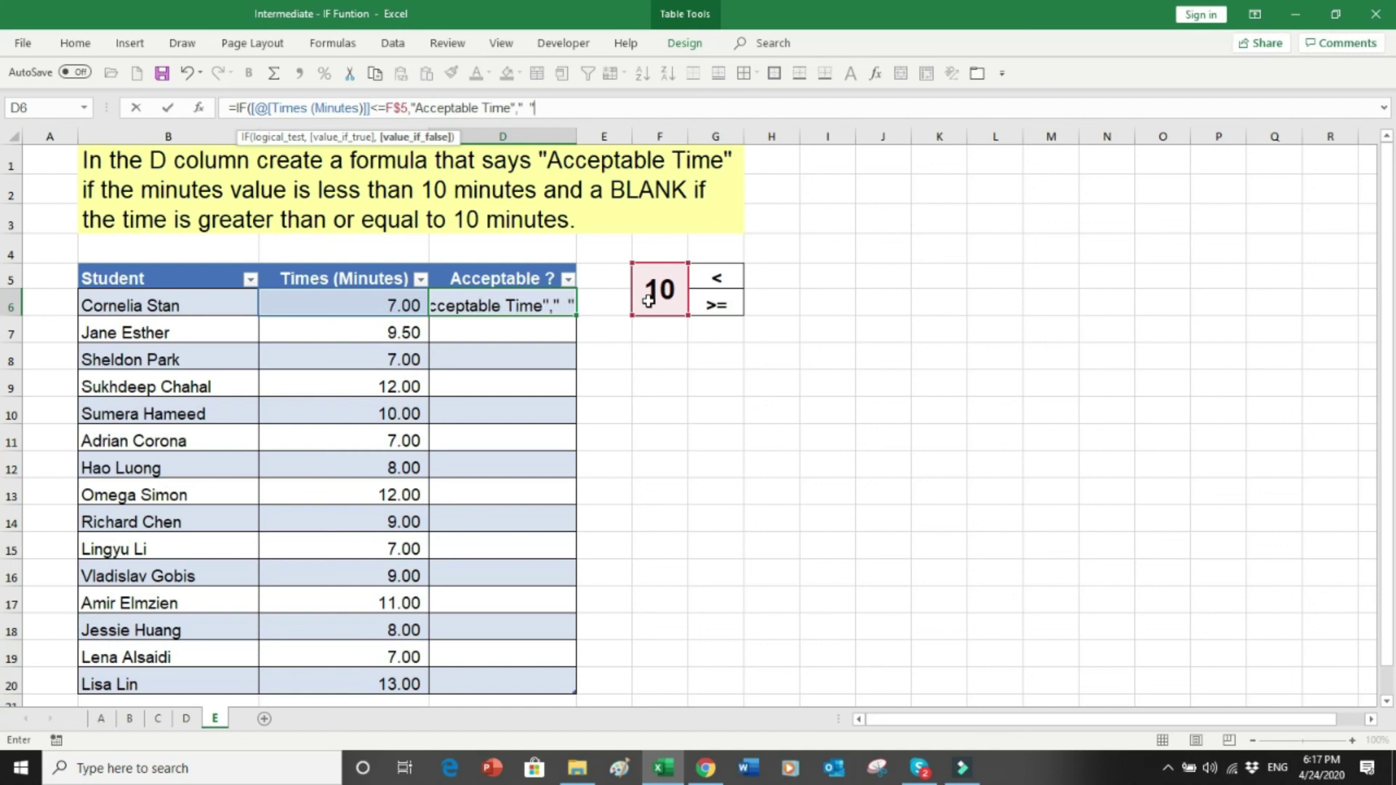
type(")")
key("Return")
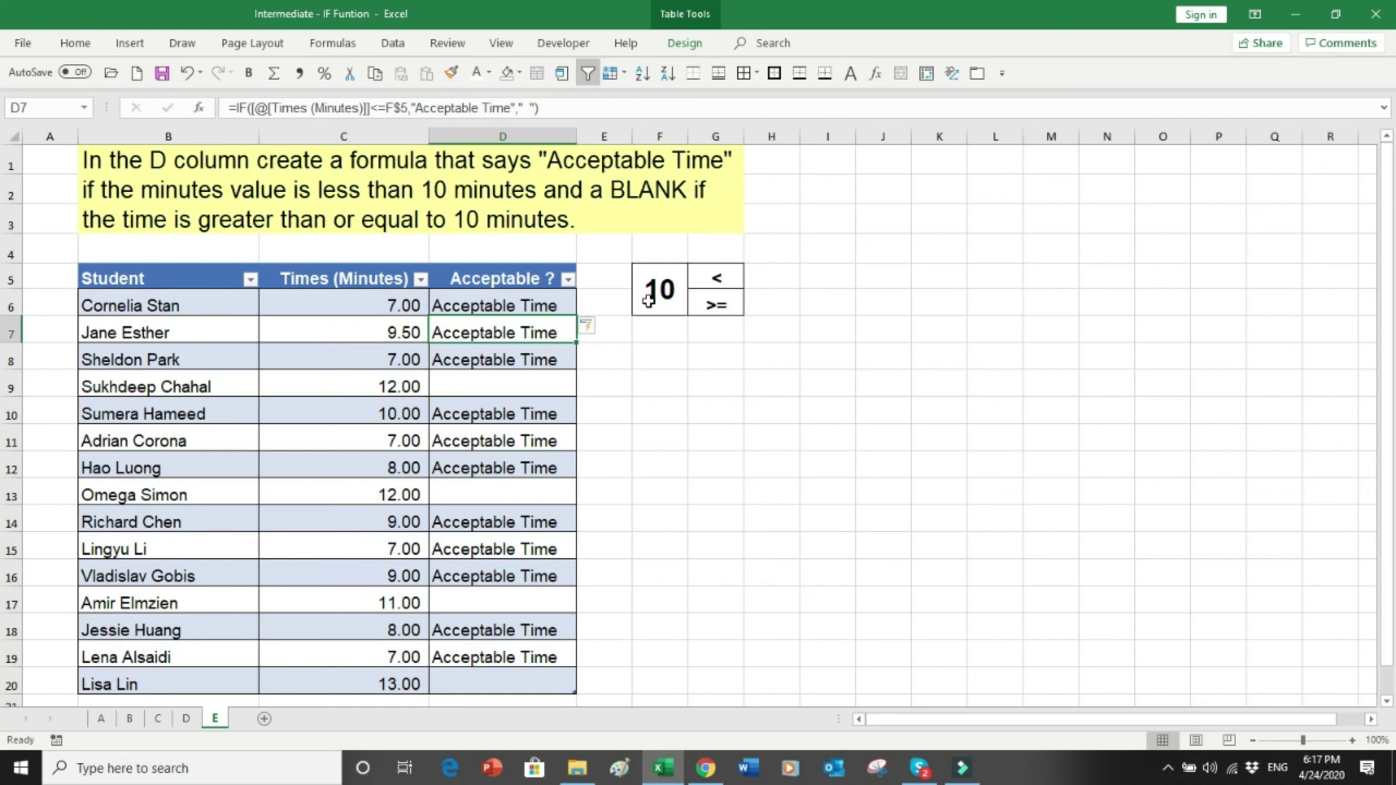
- Test the Acceptable ? formula by entering 10.1, followed by 10, as the time in C9
left_click(405, 390)
type("10")
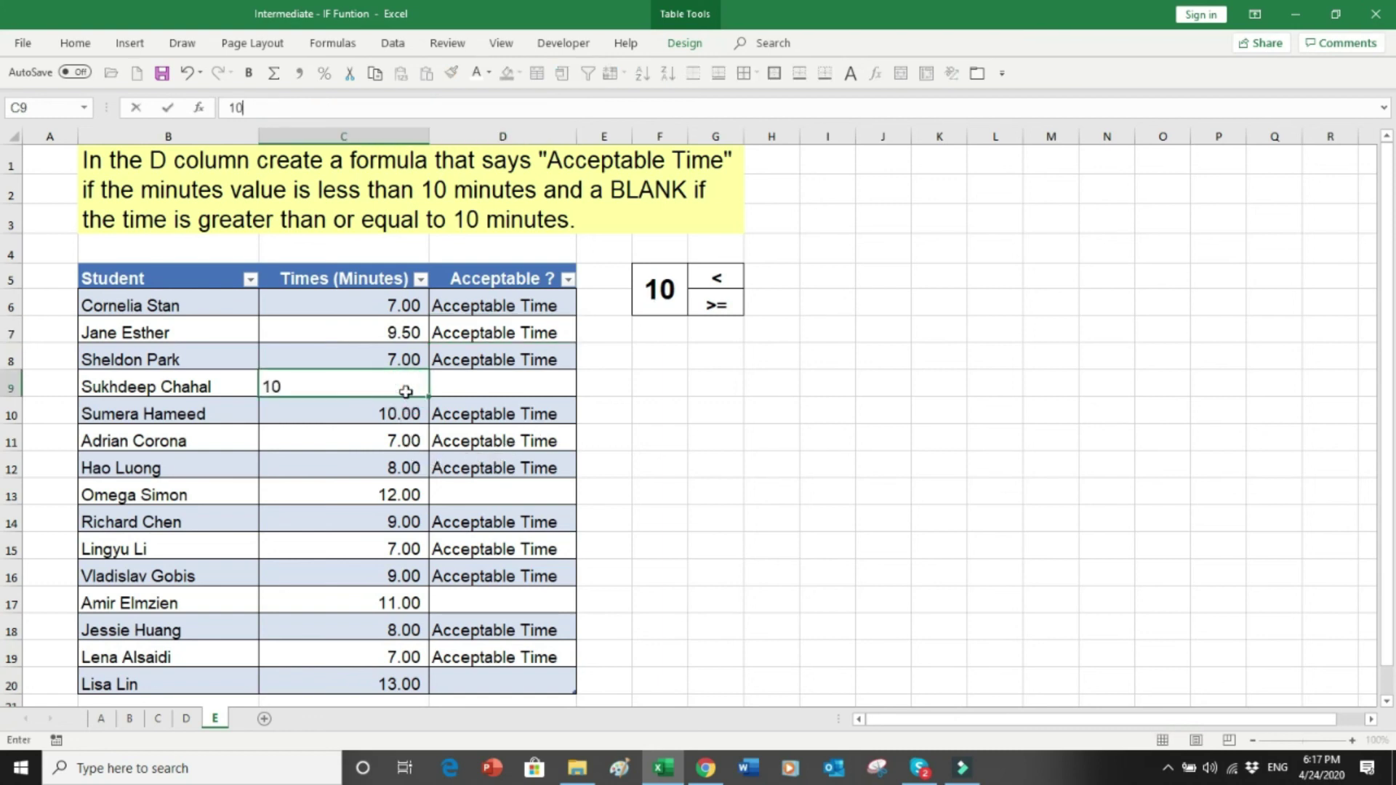
type(".1")
key("Return")
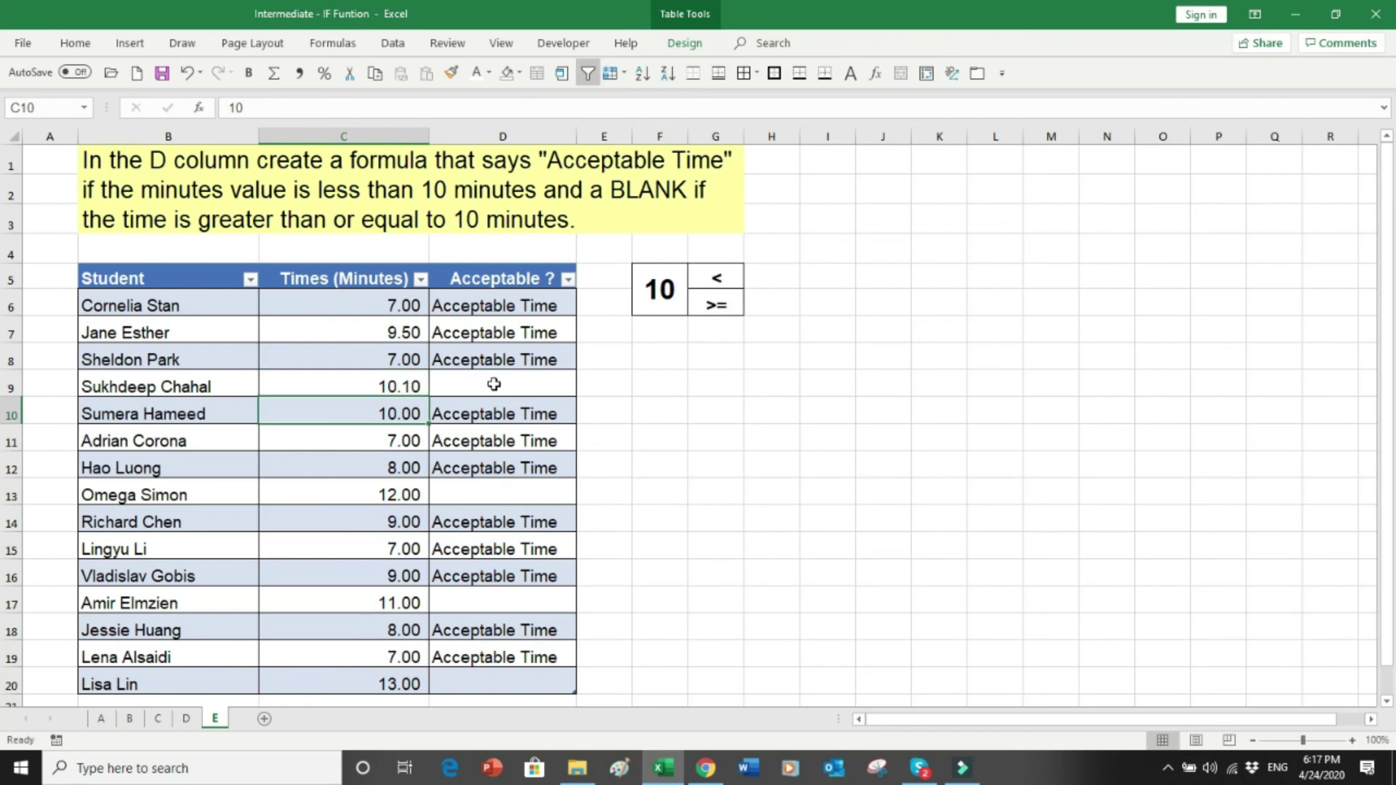
left_click(416, 387)
type("10")
key("Return")
- Test the 10-minute limit more closely by entering 9.99, followed by 10.01, as the time in C9
left_click(416, 387)
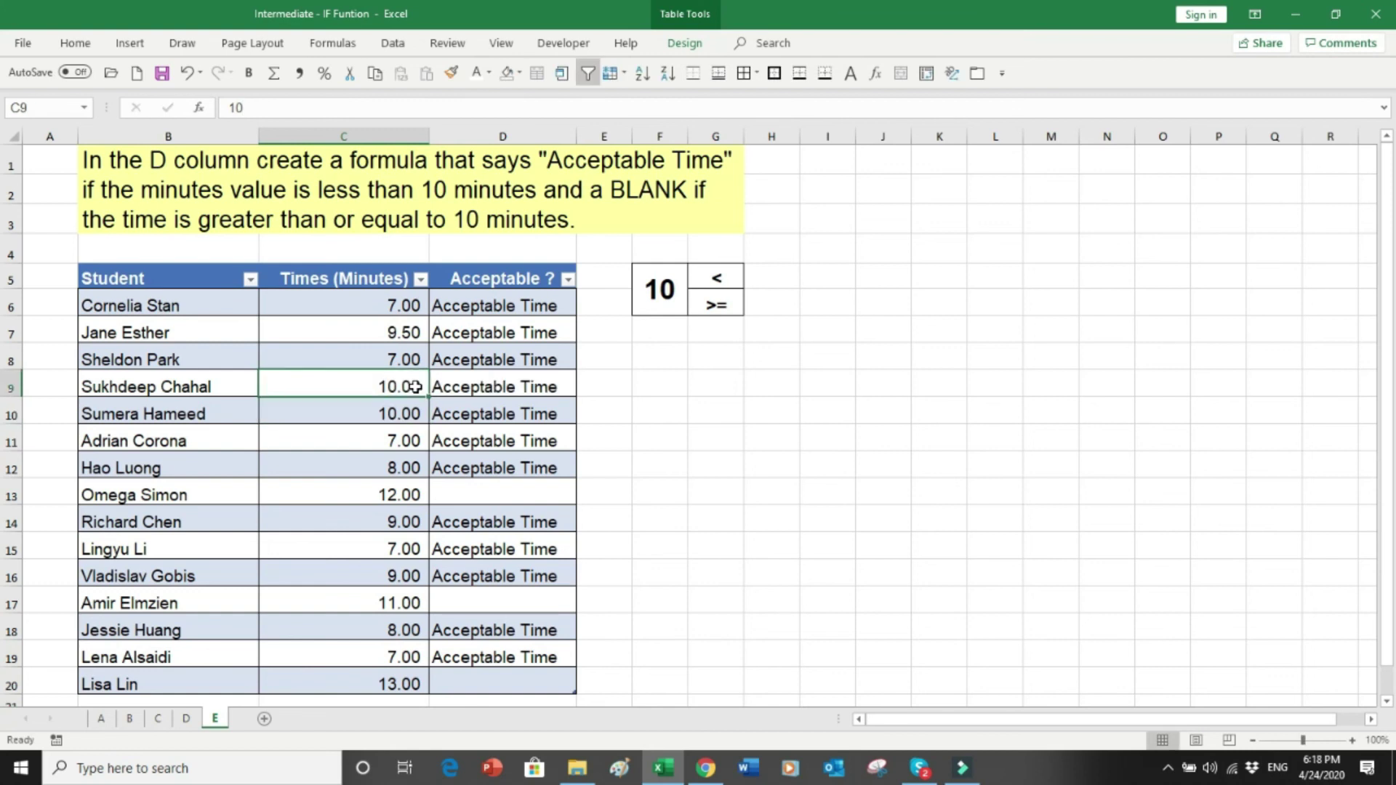
type("9.99")
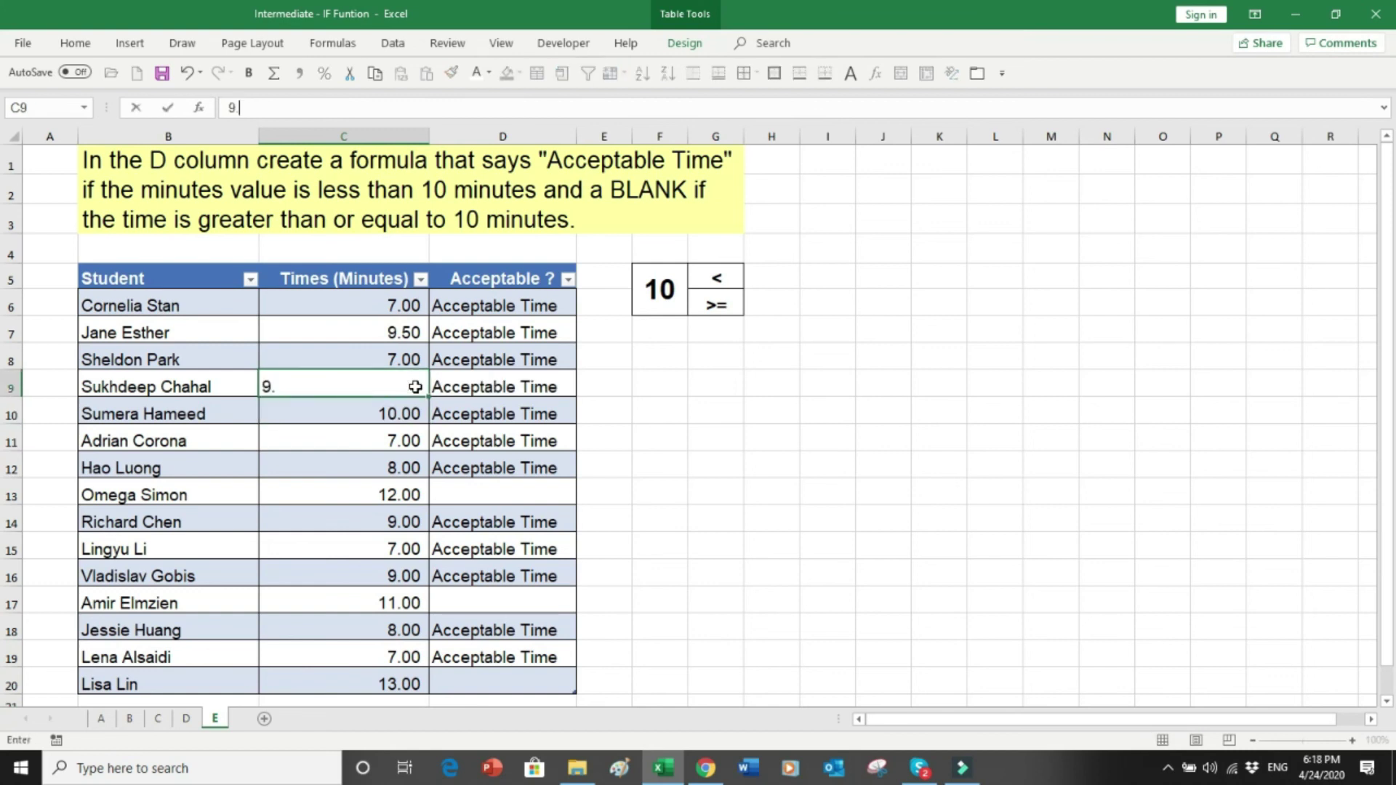
key("Return")
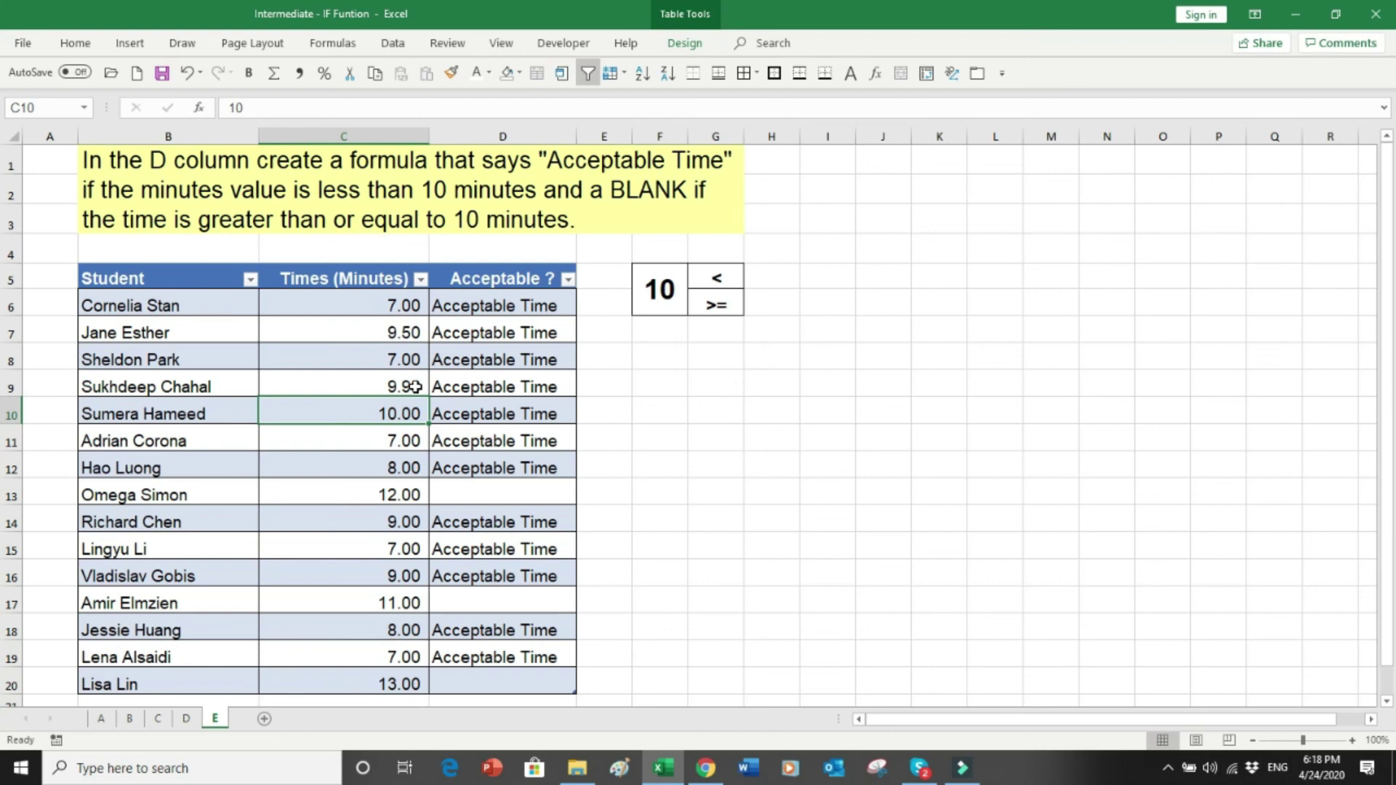
left_click(416, 387)
type("10.01")
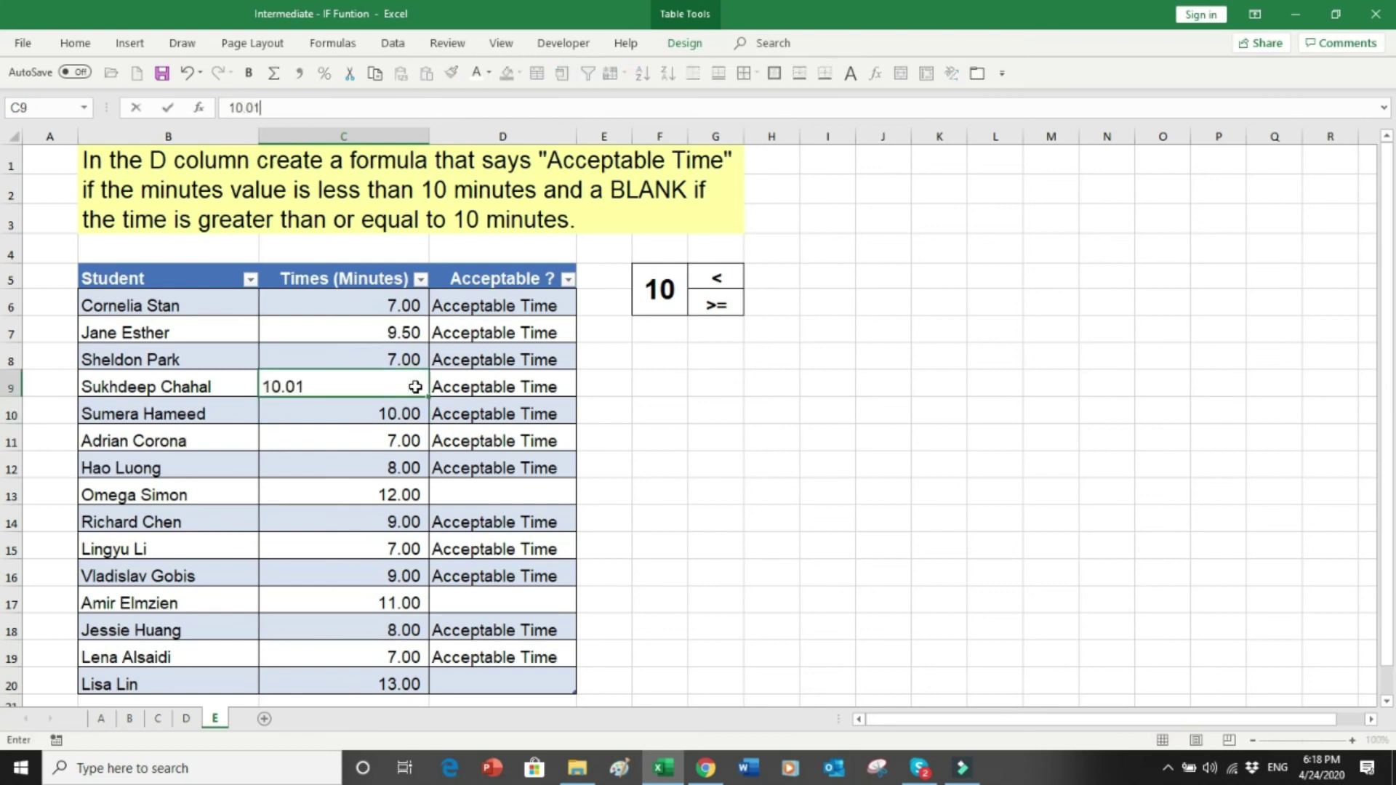
key("Return")
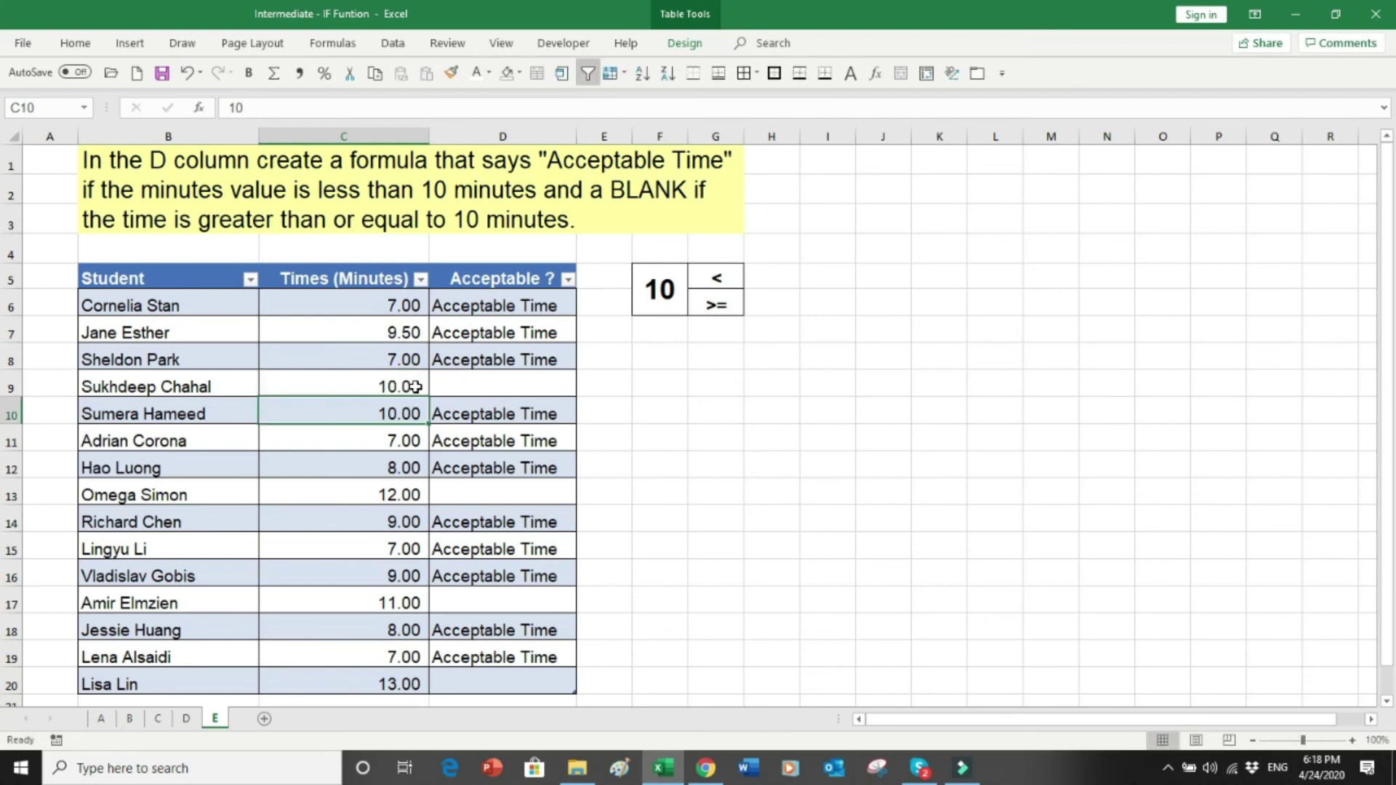